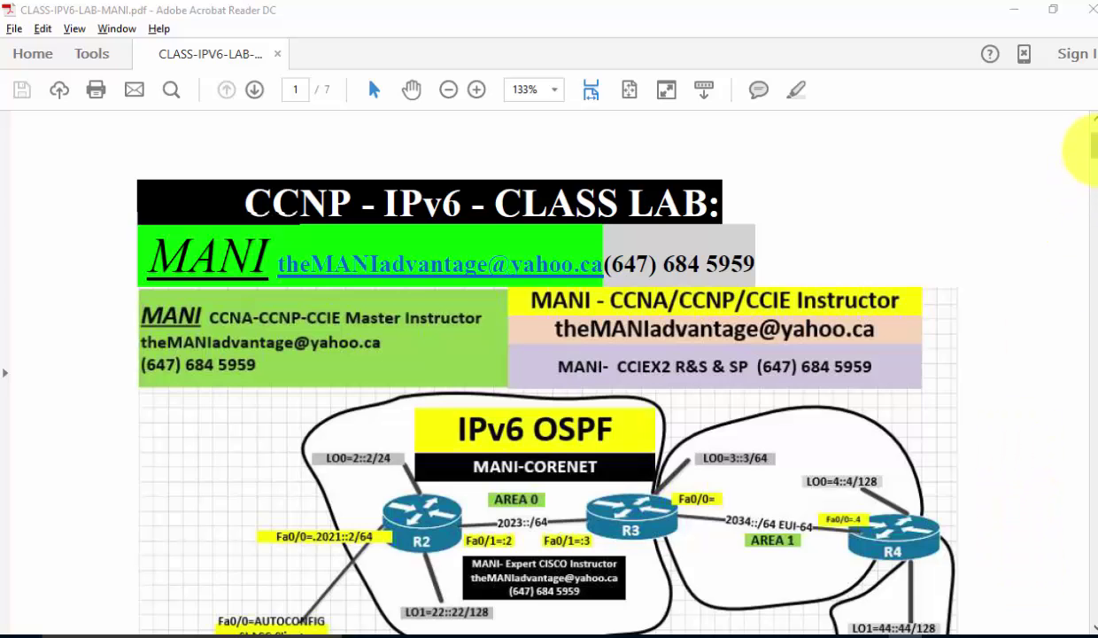
Review the IPv6 OSPF topology diagram and the numbered configuration tasks on the lab PDF's first page.
drag(1093, 148, 1092, 159)
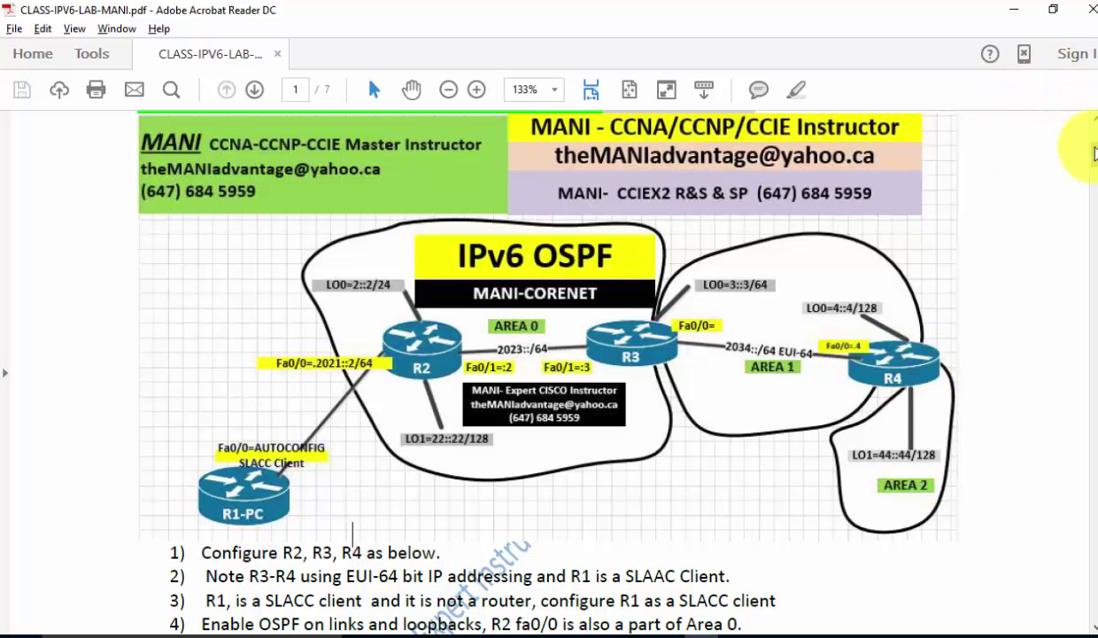
drag(1094, 156, 1094, 162)
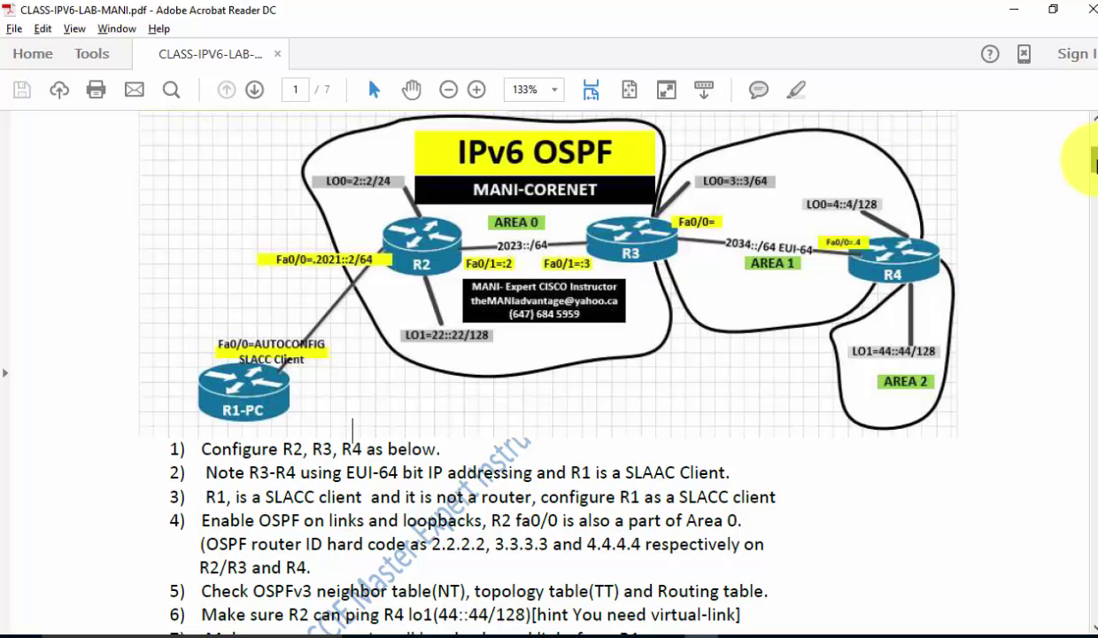
drag(1095, 162, 1095, 163)
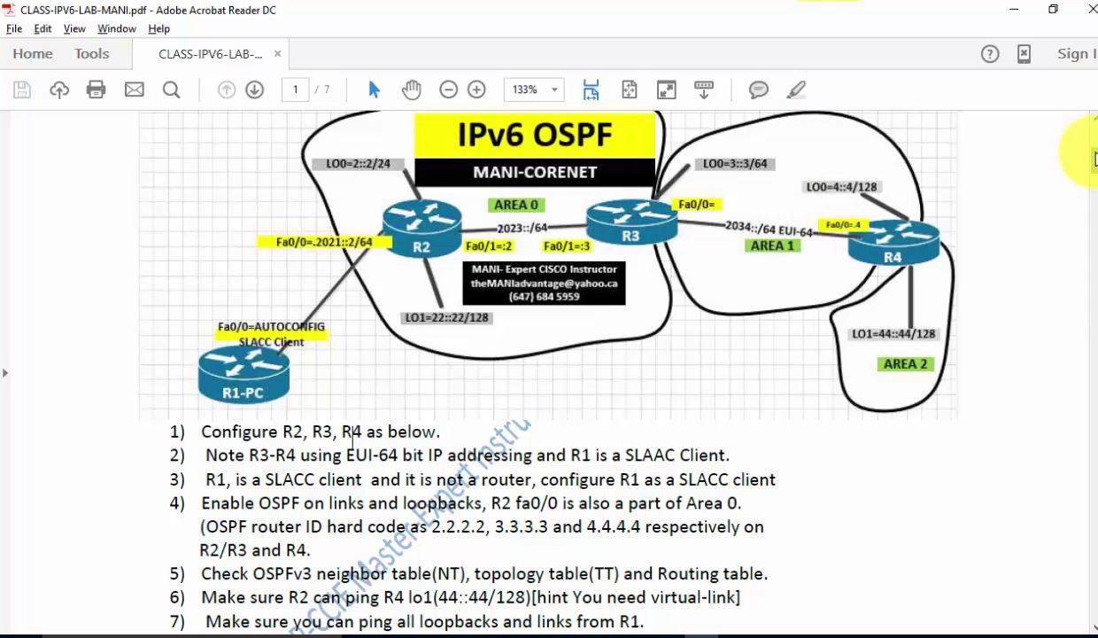
drag(1094, 158, 1094, 163)
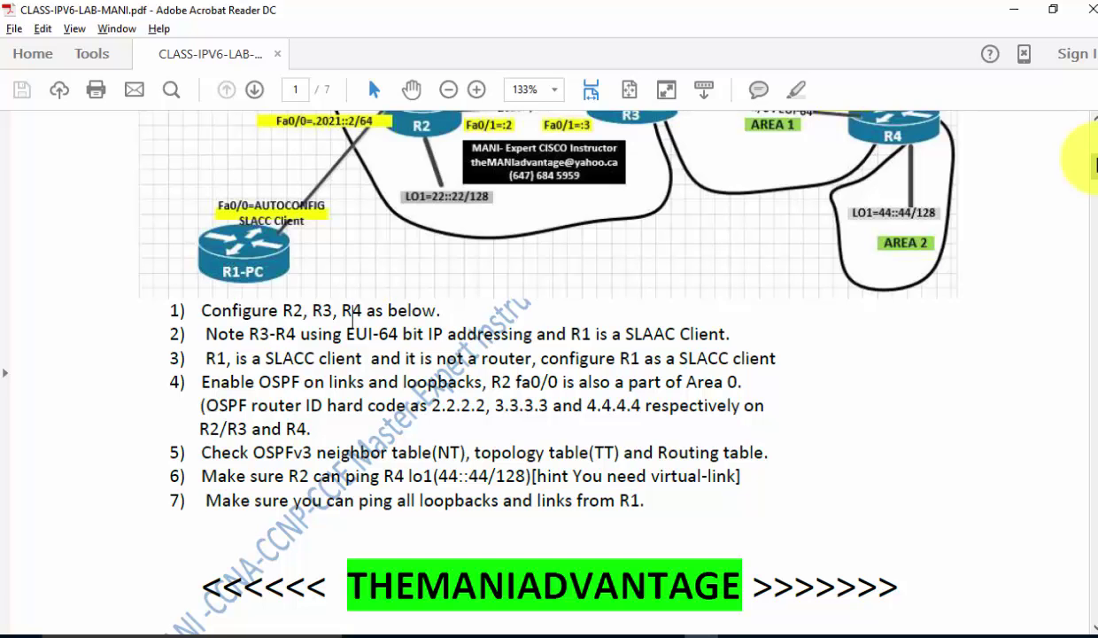
scroll(1085, 159, up, 3)
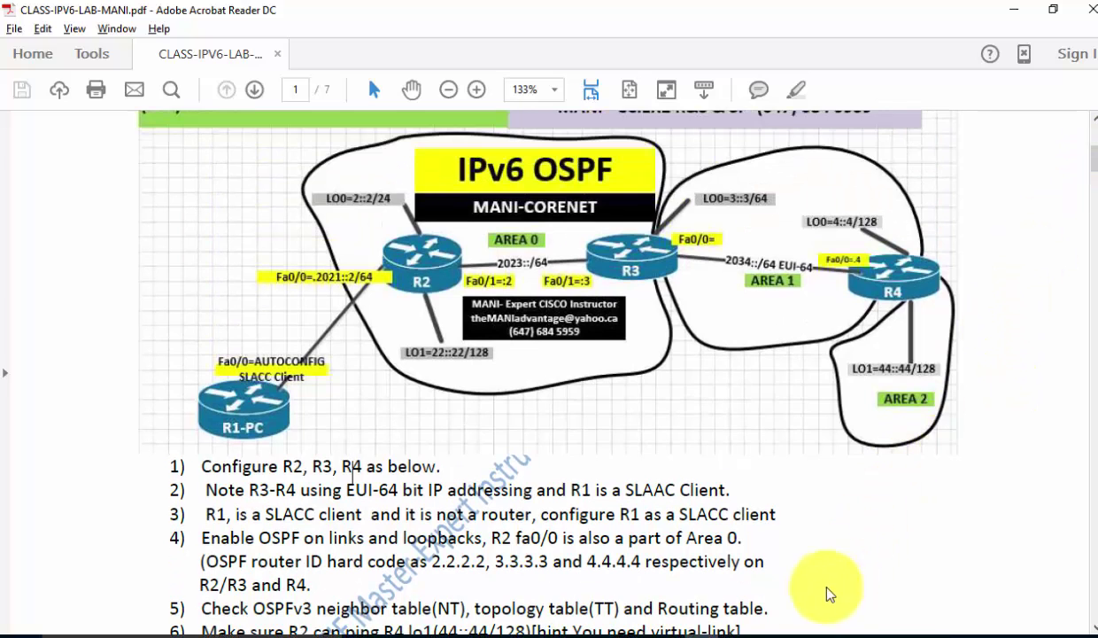
Switch to SuperPuTTY, place its window below the topology's router row, and look through the R1, R2, R3 and R4 sessions.
mouse_move(802, 629)
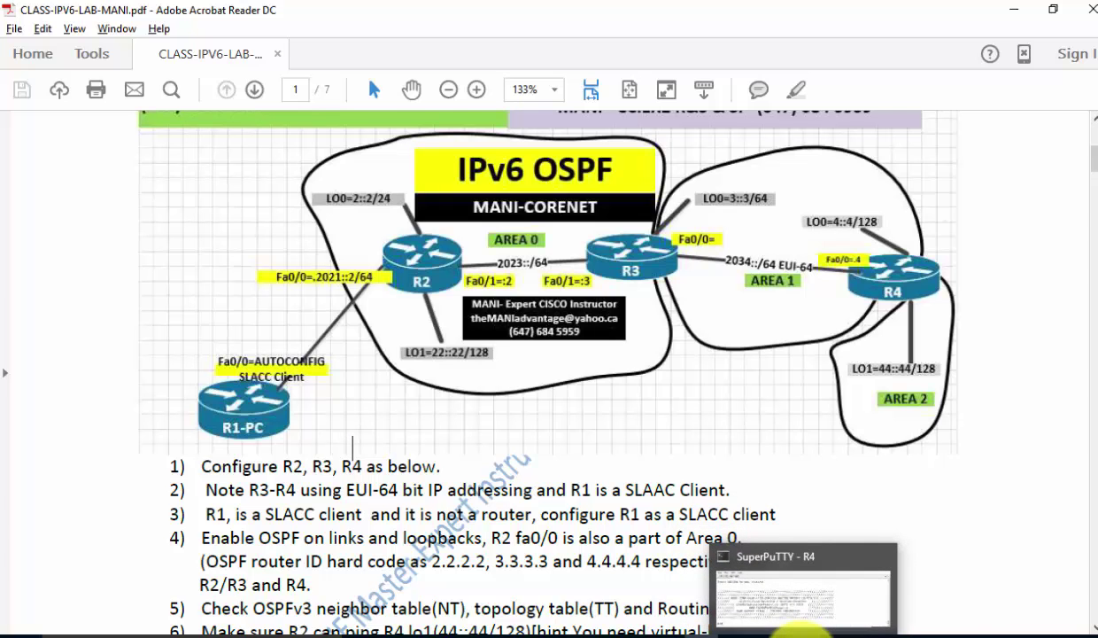
click(802, 627)
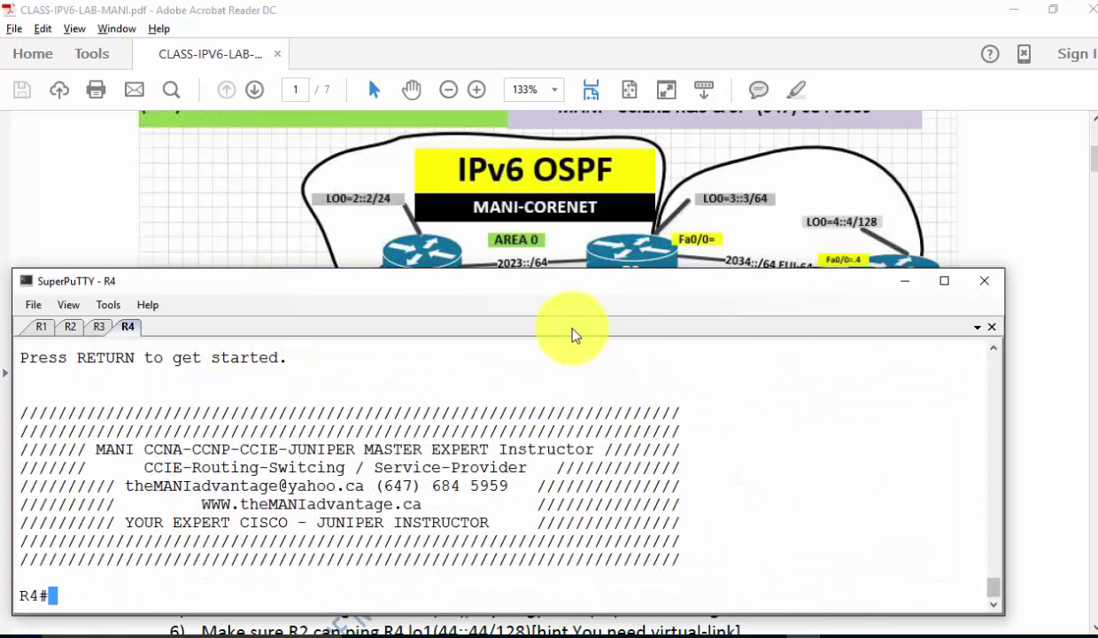
drag(573, 299, 627, 298)
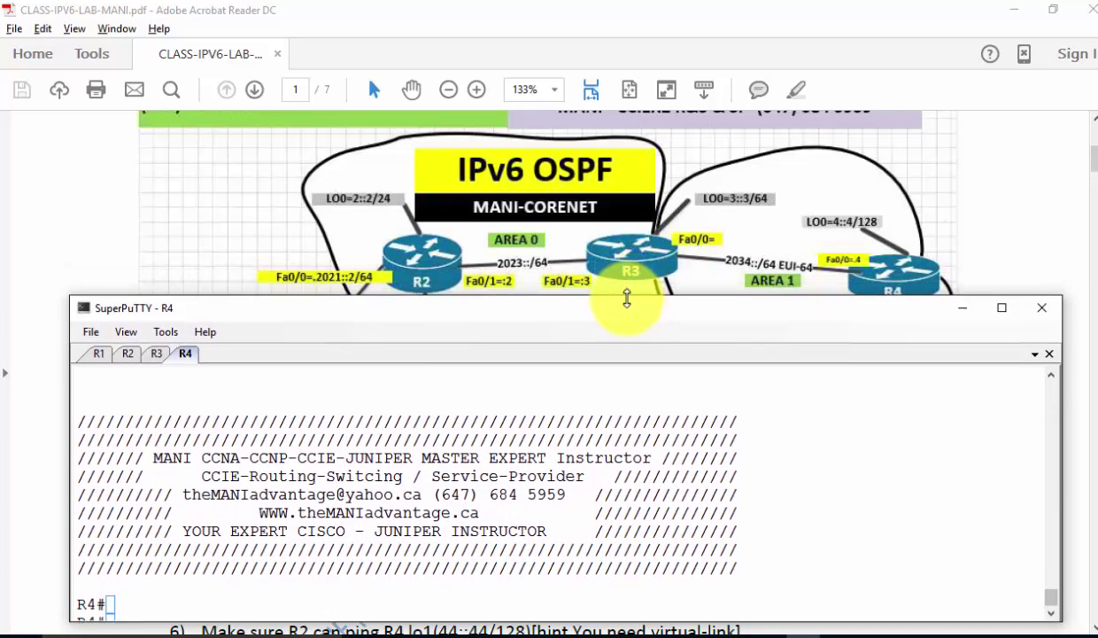
click(100, 355)
click(128, 356)
click(158, 356)
click(185, 356)
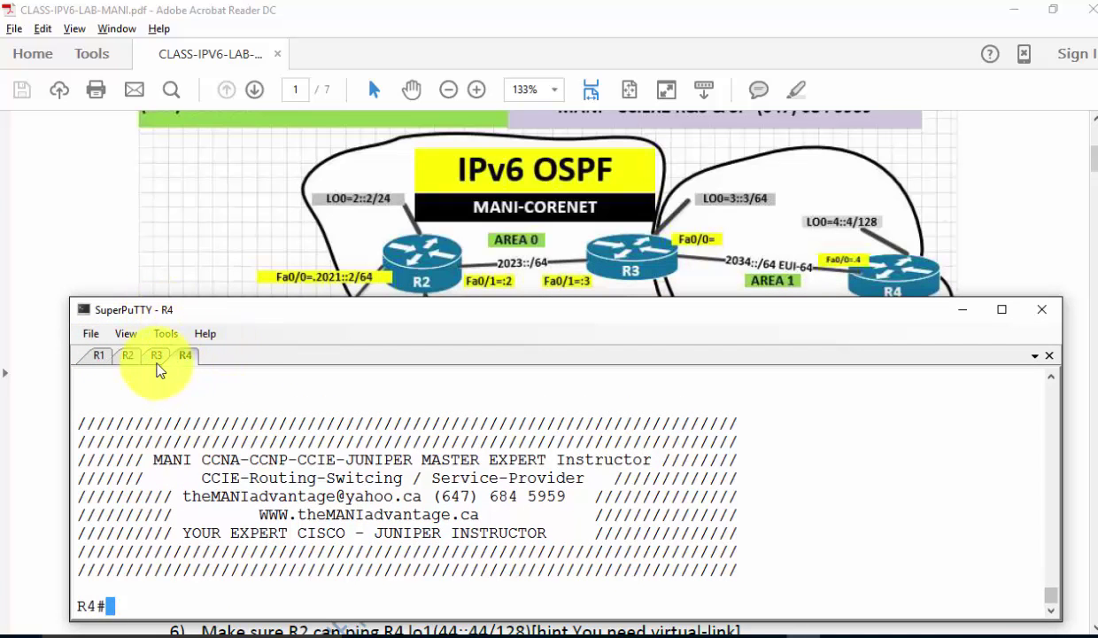
In the R2 session, enter global configuration mode and enable IPv6 routing with ipv6 unicast-routing.
click(129, 358)
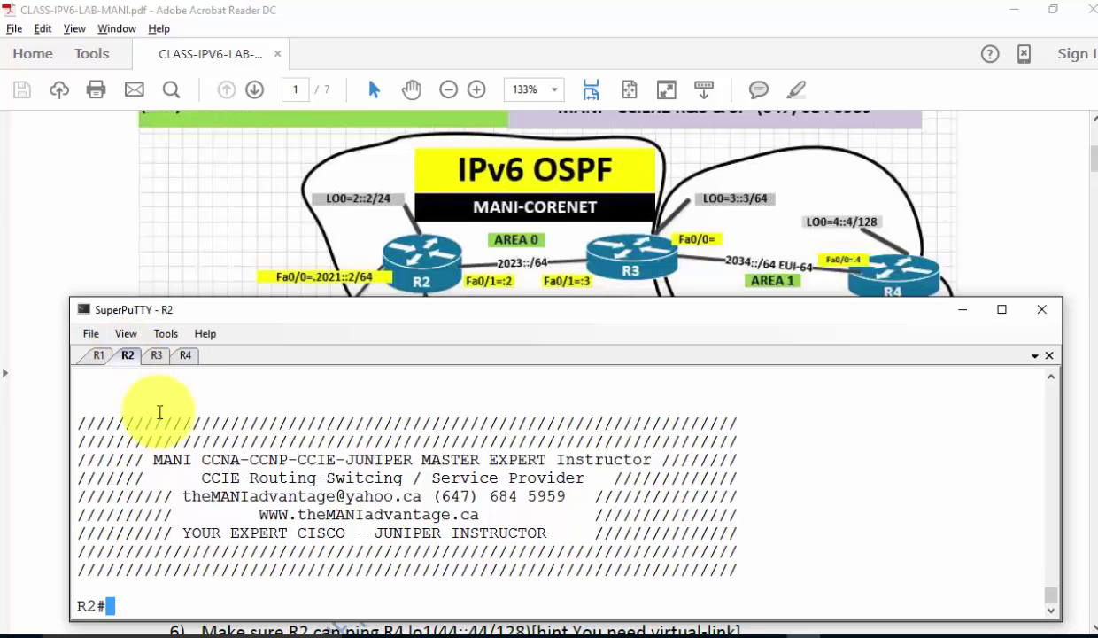
text(config t)
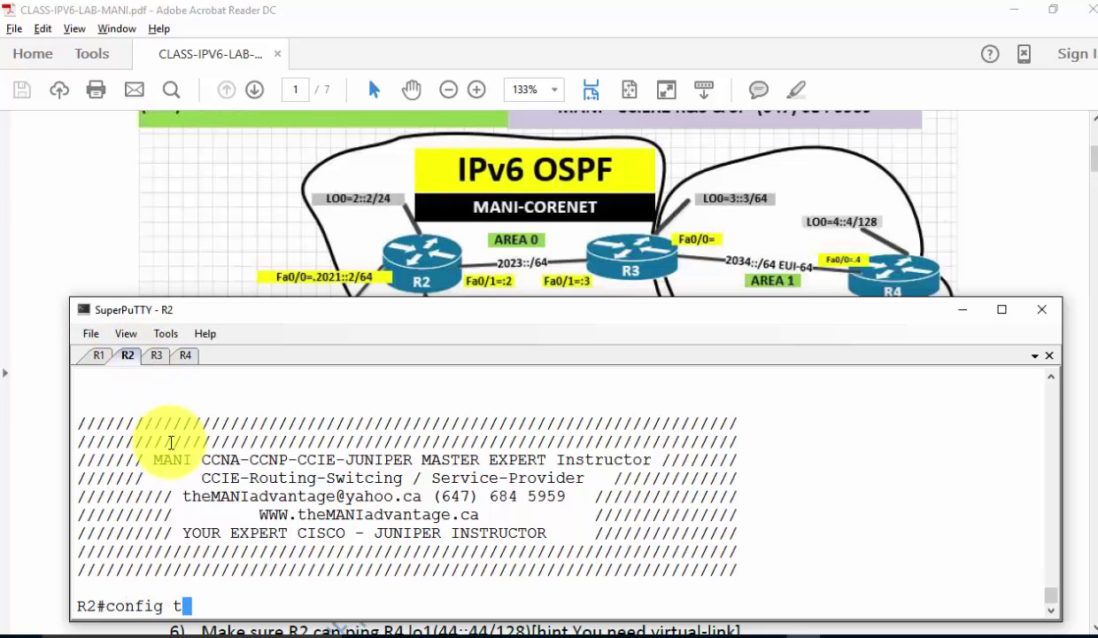
key(Return)
text(i)
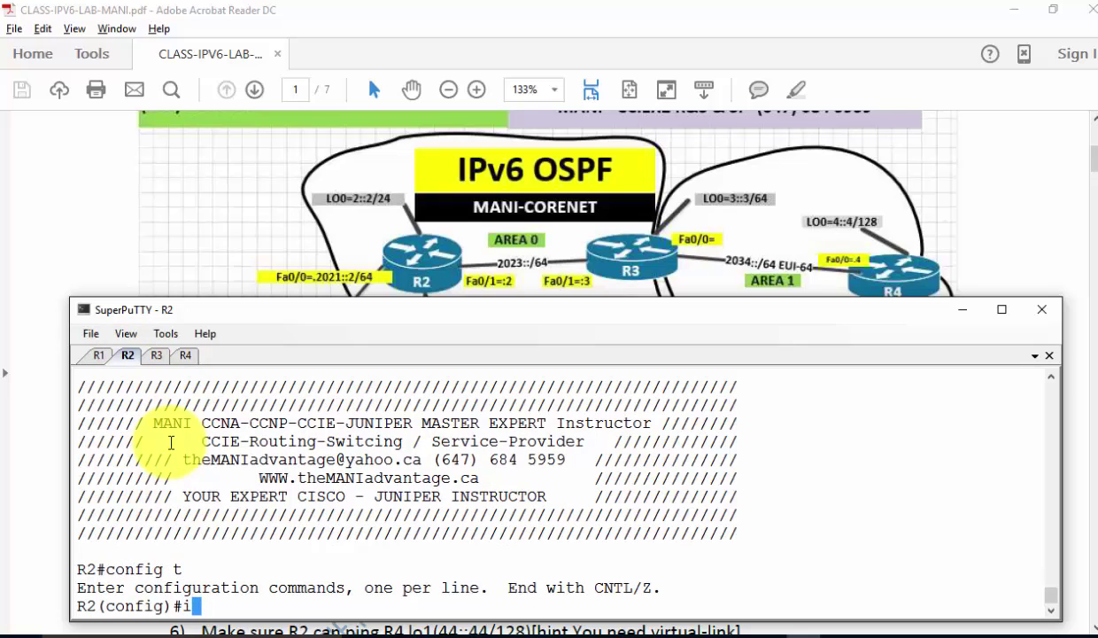
text(pv6 uni)
key(Tab)
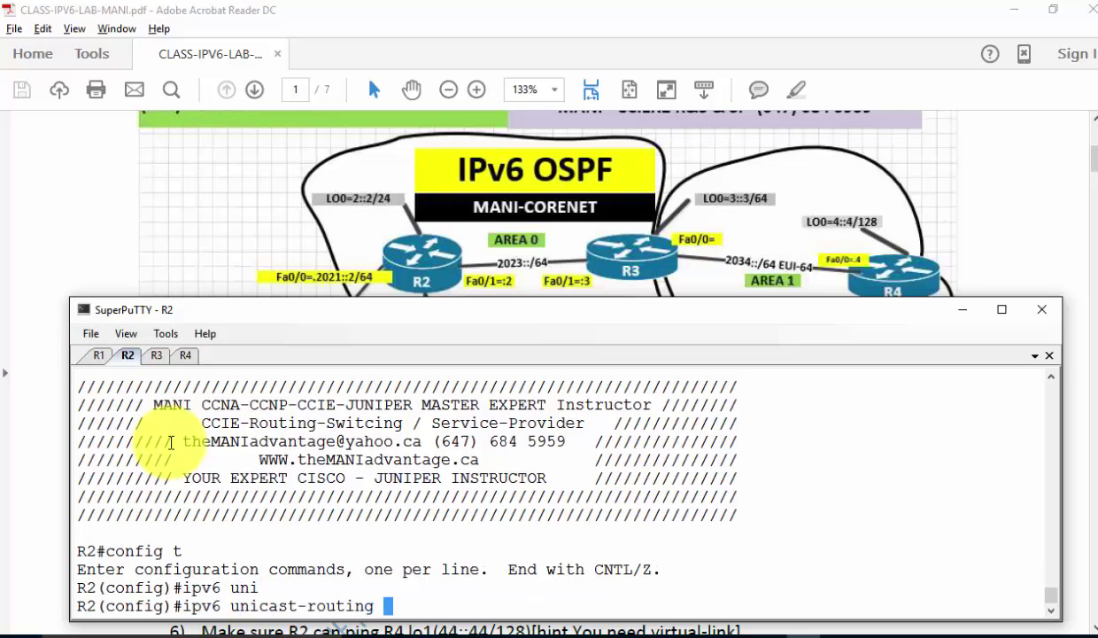
key(Return)
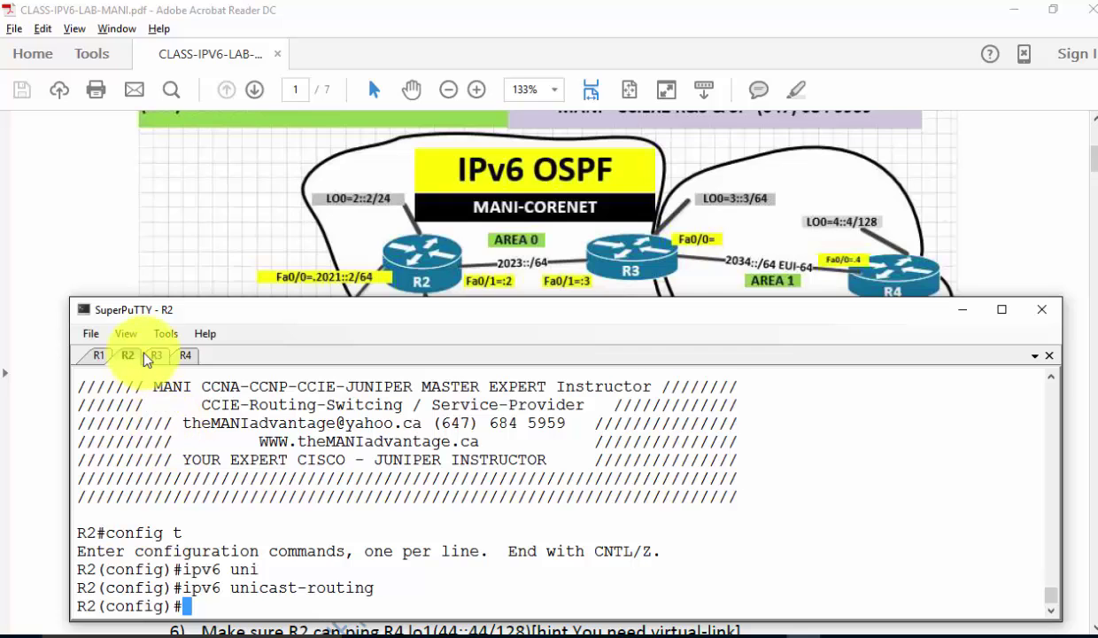
Assign IPv6 address 2021::2/64 to R2's Fa0/0 interface and enable the interface with no shut.
text(int fa0/0)
key(Return)
text(ipv)
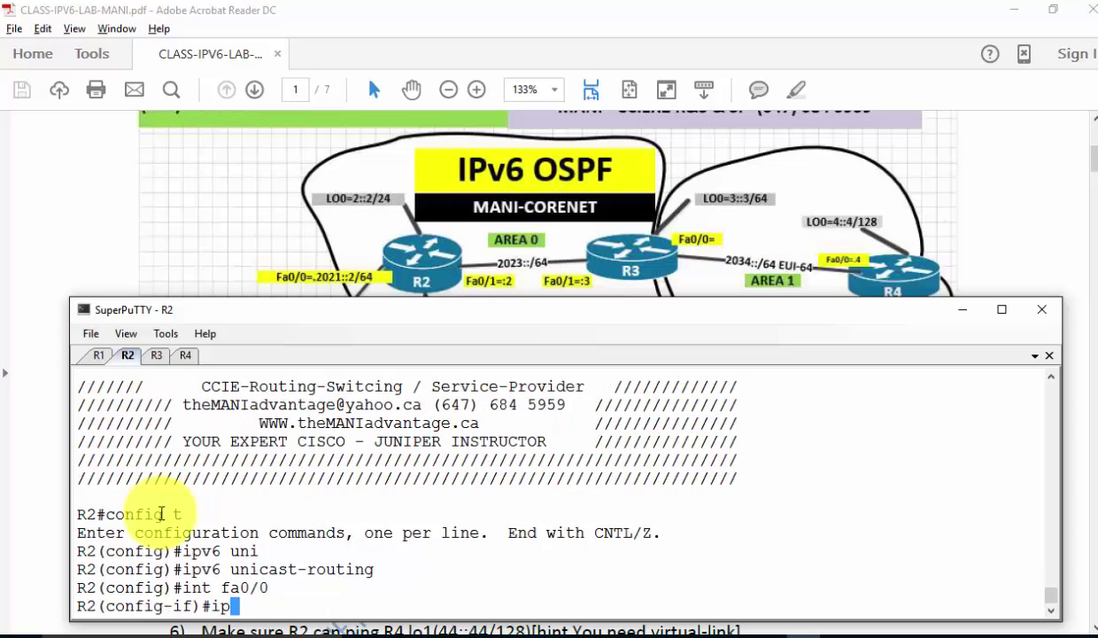
key(Tab)
text(add 2021)
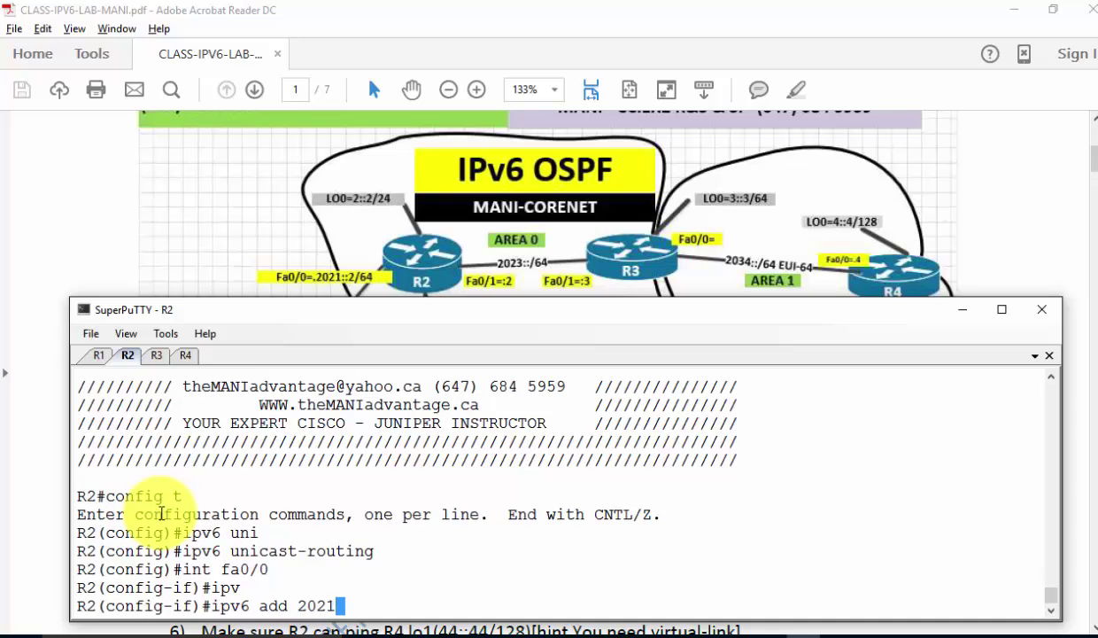
text(::2/64)
key(Return)
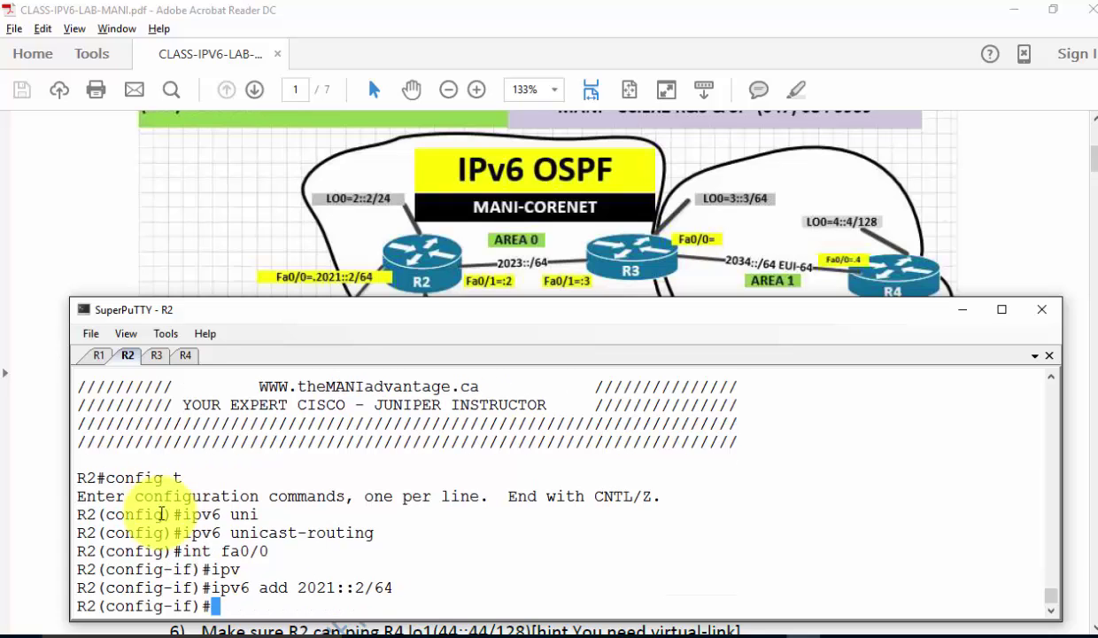
text(no shut[~)
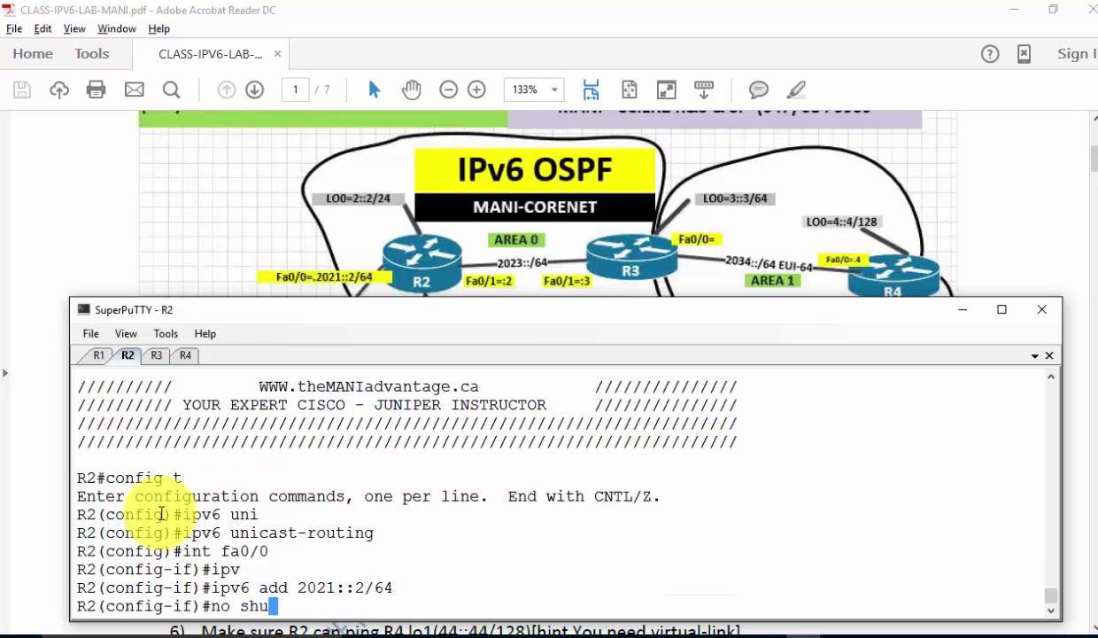
key(BackSpace)
key(BackSpace)
key(Return)
Enter interface configuration for R2's Fa0/1 and try to assign 2023::2/64 with the ip add command.
text(INT Fa0/1)
key(Return)
text(ig-if)#i)
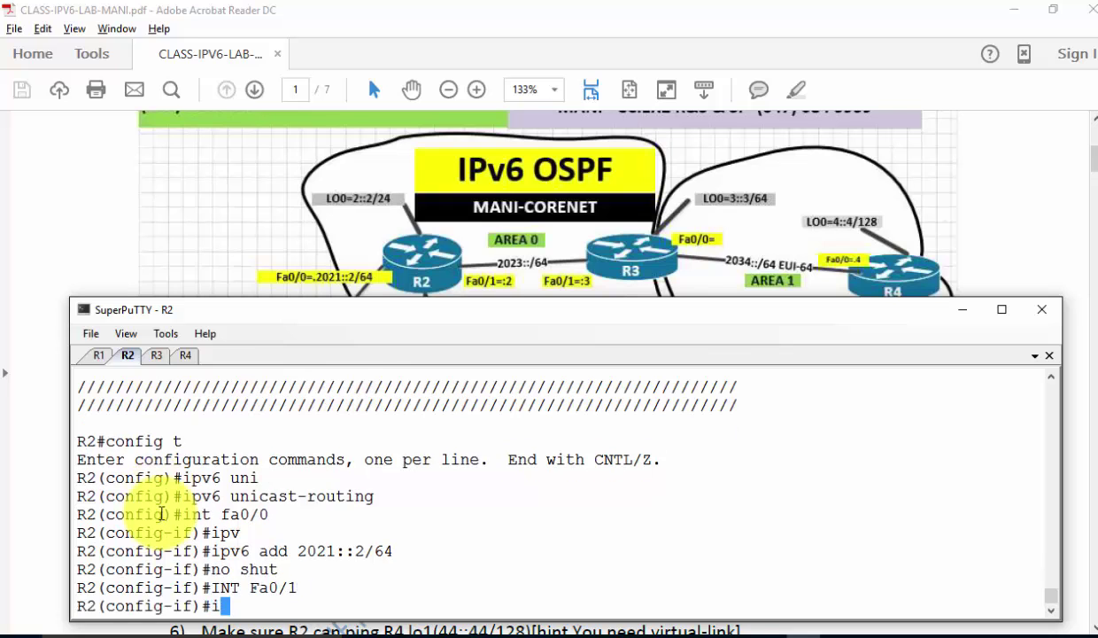
text(p add 2023::)
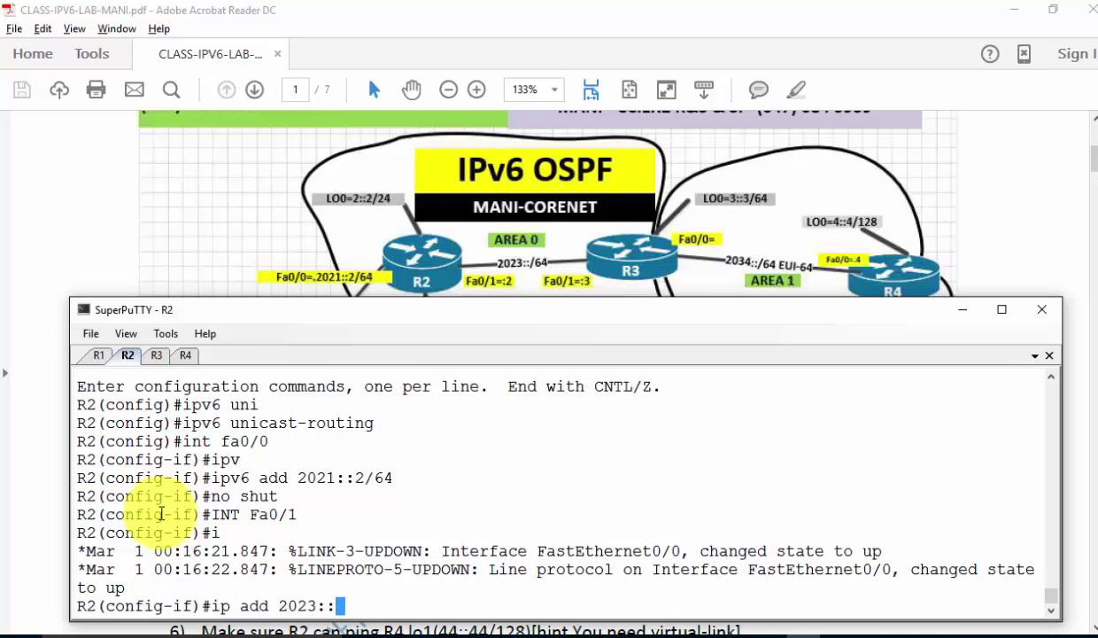
text(2/64)
key(Return)
Assign 2023::2/64 to R2's Fa0/1 with the ipv6 add command and enable the interface with no shut.
text(ipv6 add)
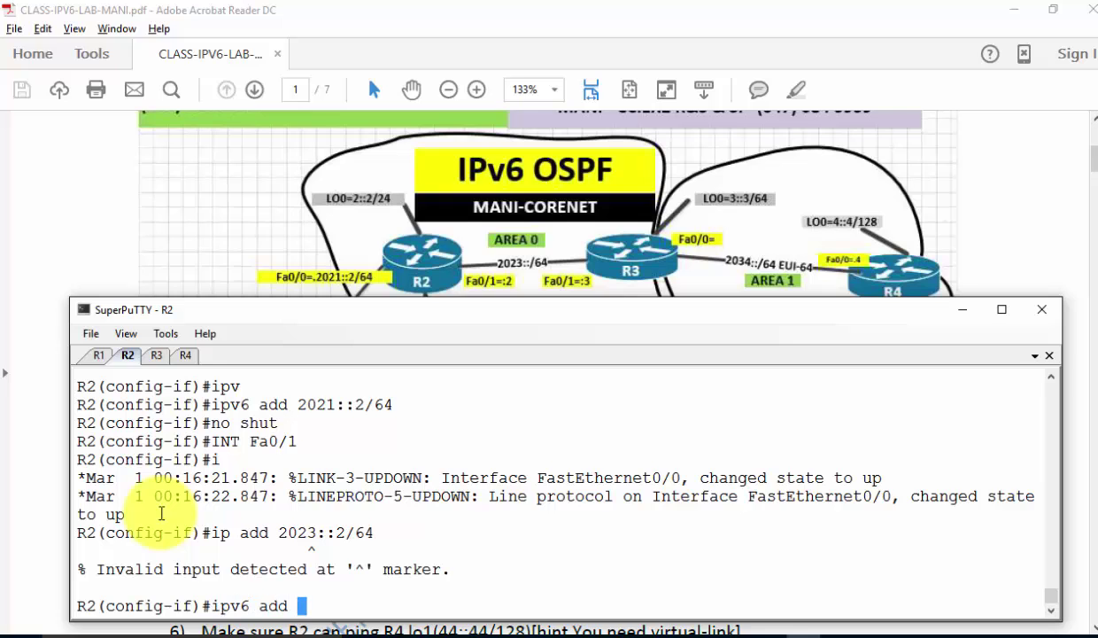
text( 2023::)
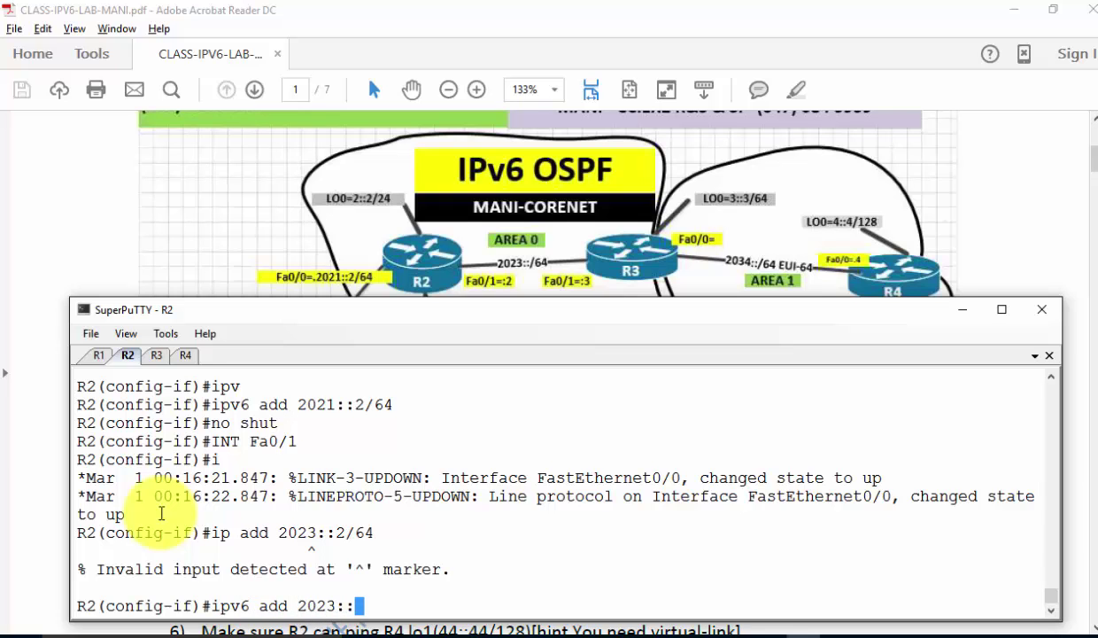
text(2/64)
key(Return)
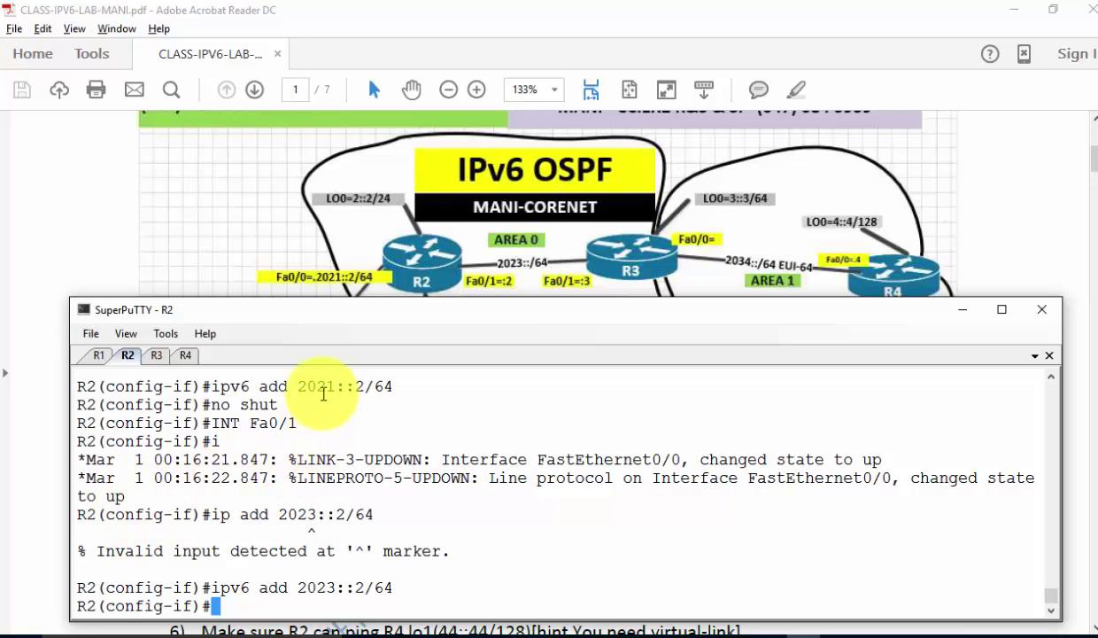
mouse_move(330, 304)
mouse_down()
mouse_move(316, 418)
mouse_move(326, 297)
mouse_move(326, 307)
mouse_up()
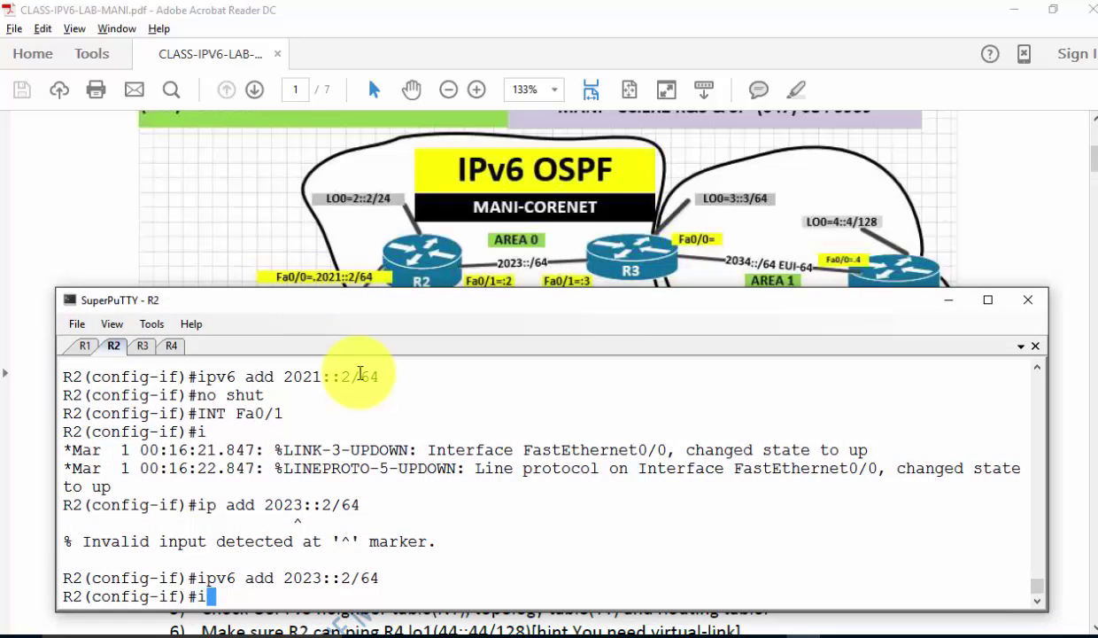
key(BackSpace)
text(no shut)
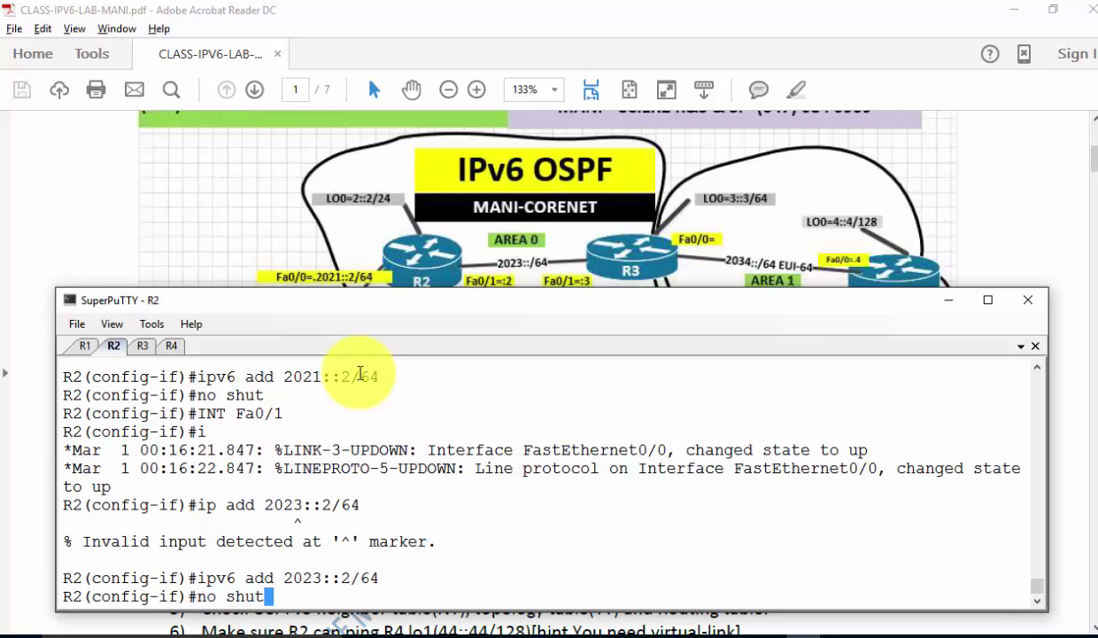
key(Delete)
key(Return)
Create loopback 0 on R2 and assign it the IPv6 address 2::2/64.
text(int lo 0)
key(Return)
text(ipv)
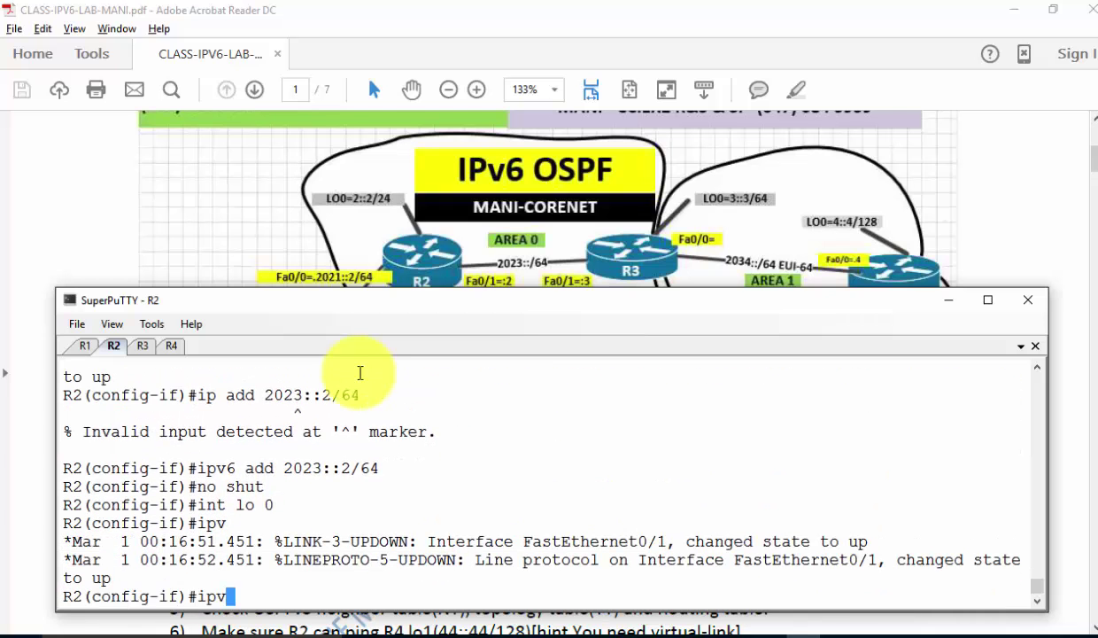
text( add)
key(Tab)
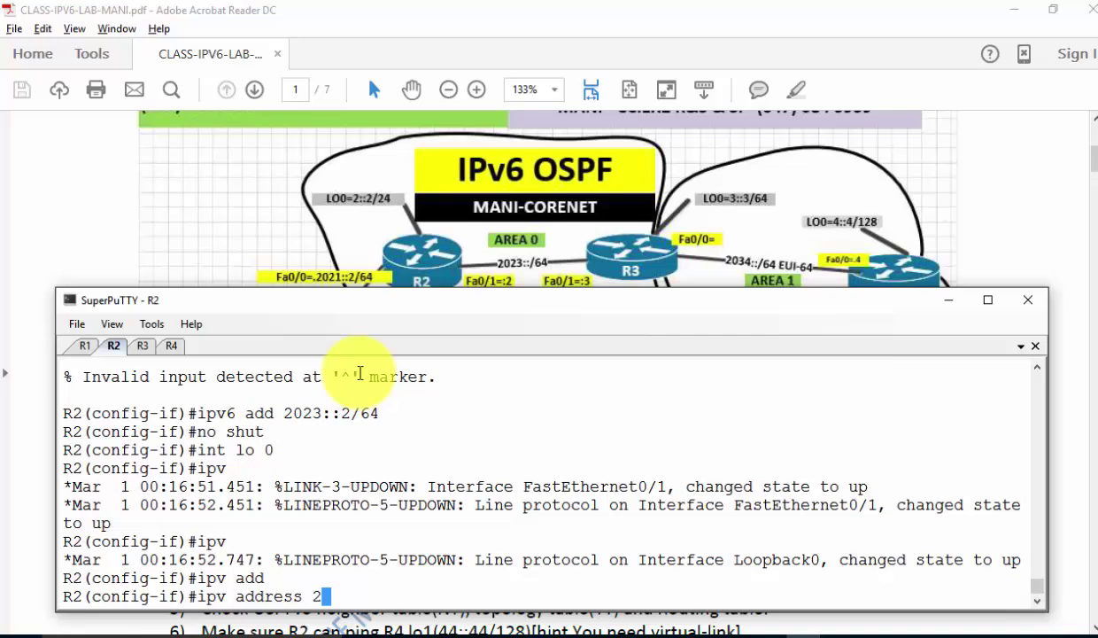
text(2::2/64)
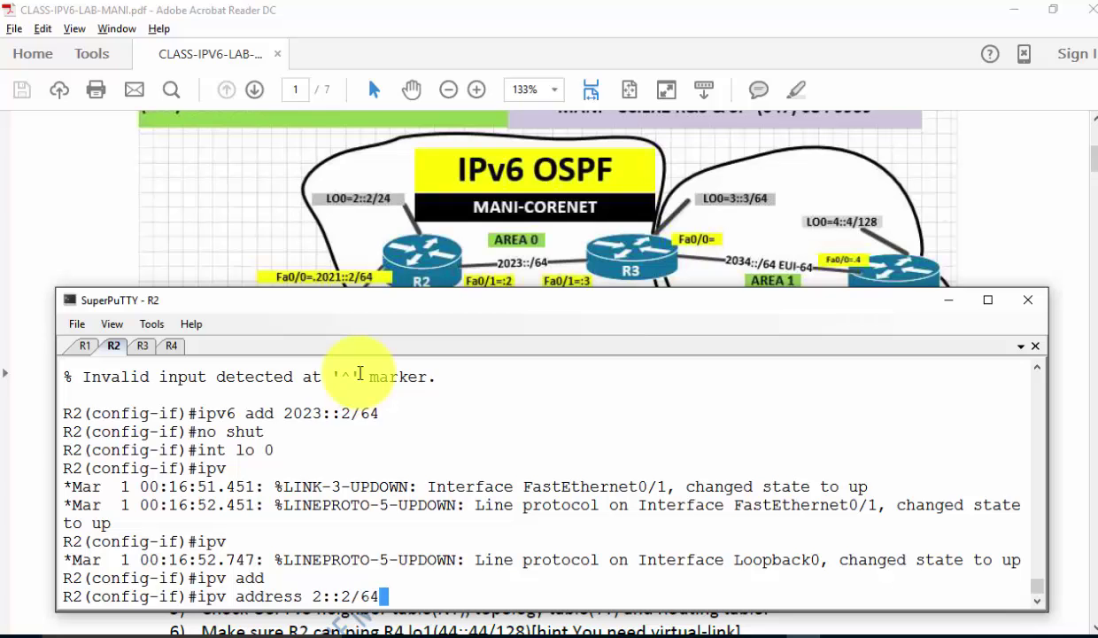
key(Return)
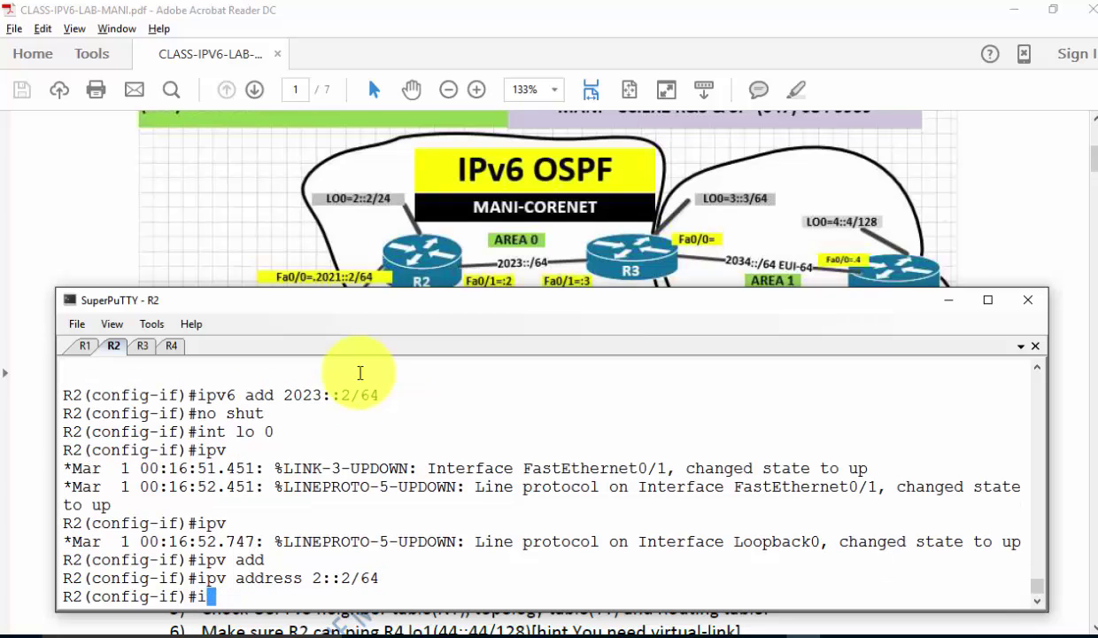
Create loopback 1 on R2 and assign it the IPv6 address 22::22/128.
text(int lo 1[~)
key(BackSpace)
key(BackSpace)
key(Return)
text(ipv)
key(Tab)
text(add )
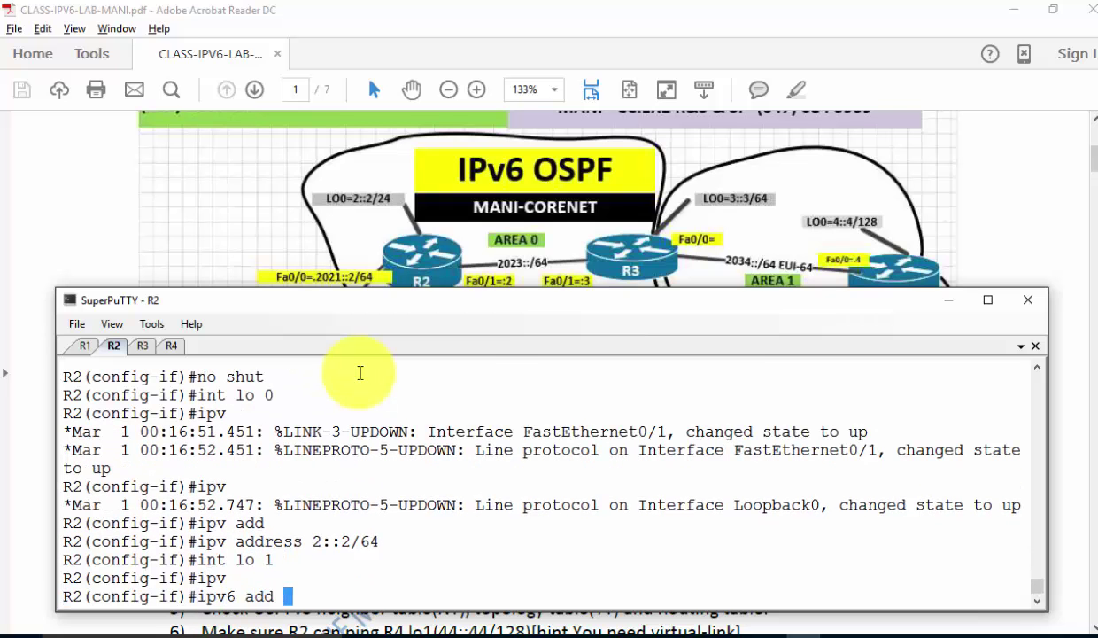
text(22::2)
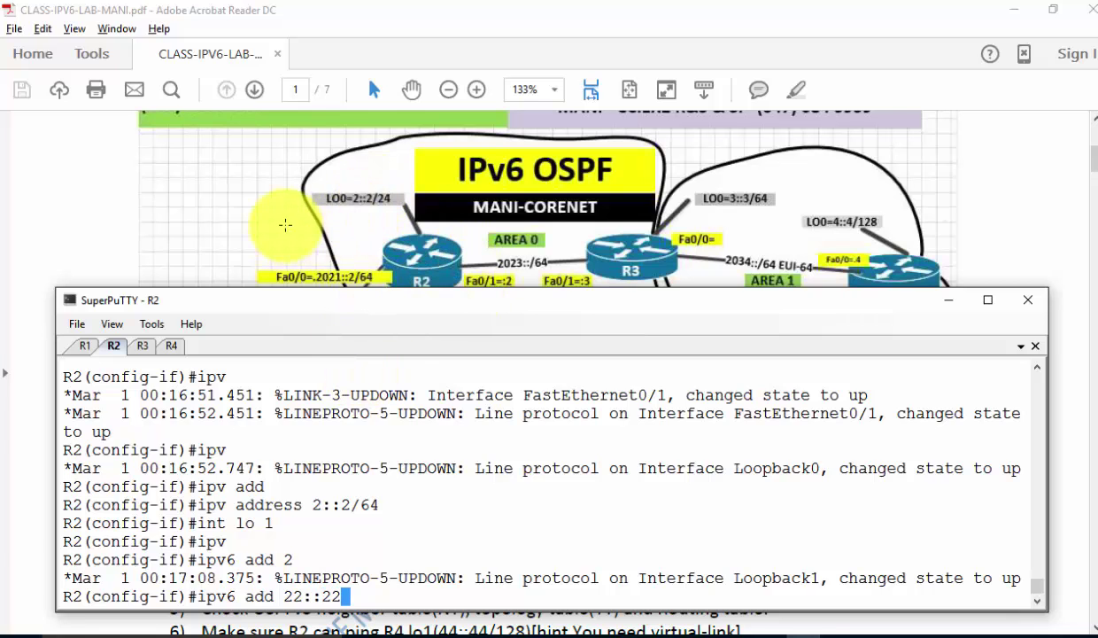
drag(255, 310, 265, 275)
text(/12)
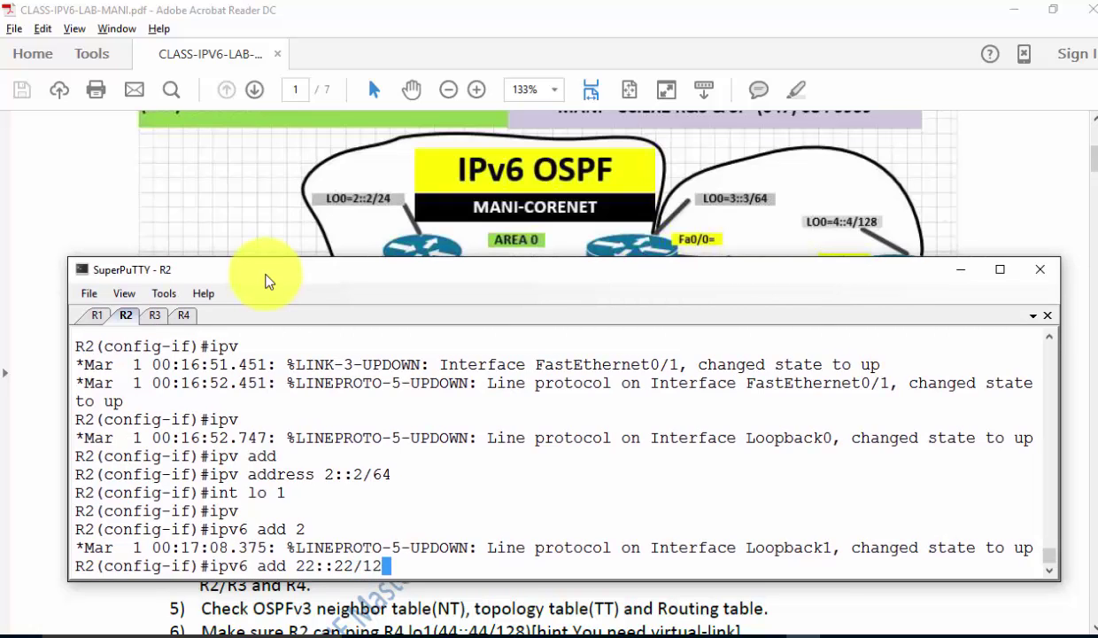
text(8)
key(Return)
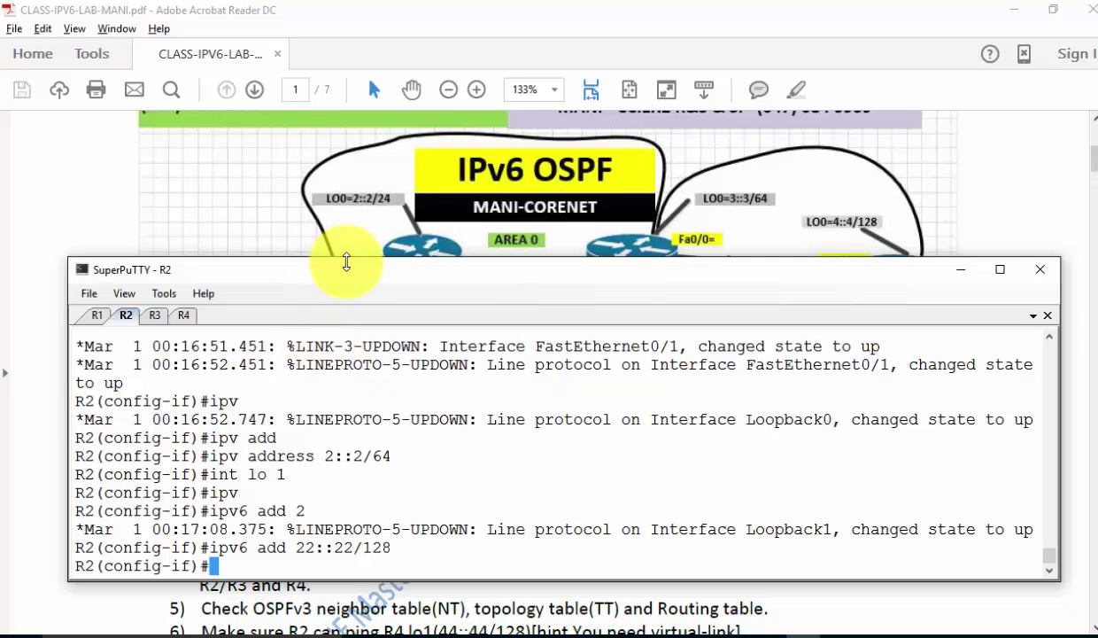
Leave configuration mode on R2 and display its IPv6 interface details with sh ipv6 interface.
drag(348, 258, 334, 213)
text(nd)
key(Return)
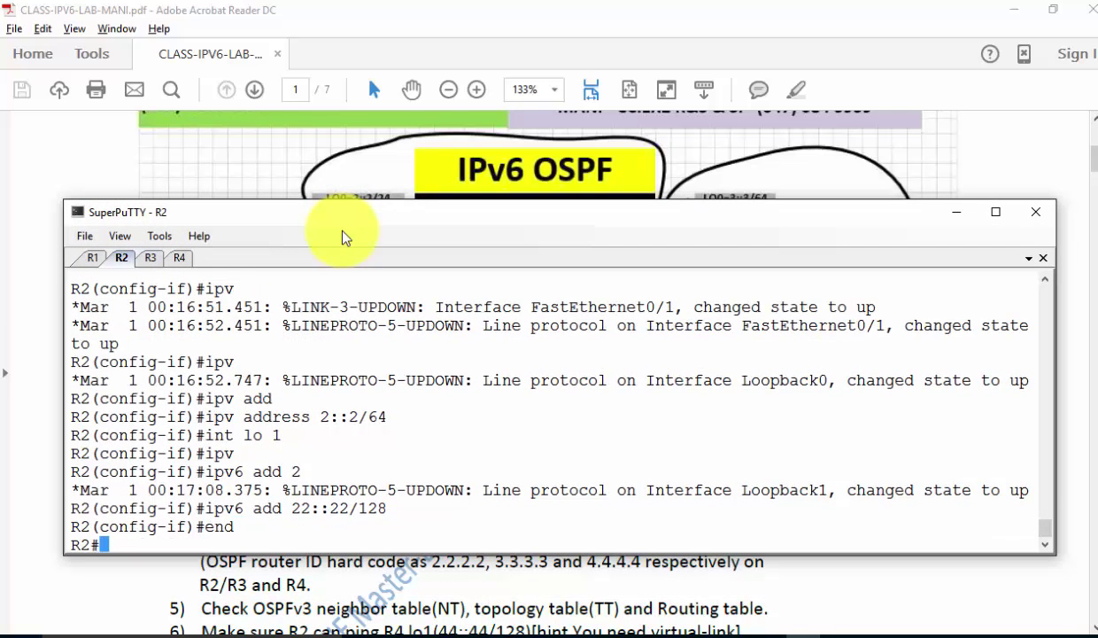
text(sh ipv)
key(Tab)
text(int)
key(Tab)
key(Return)
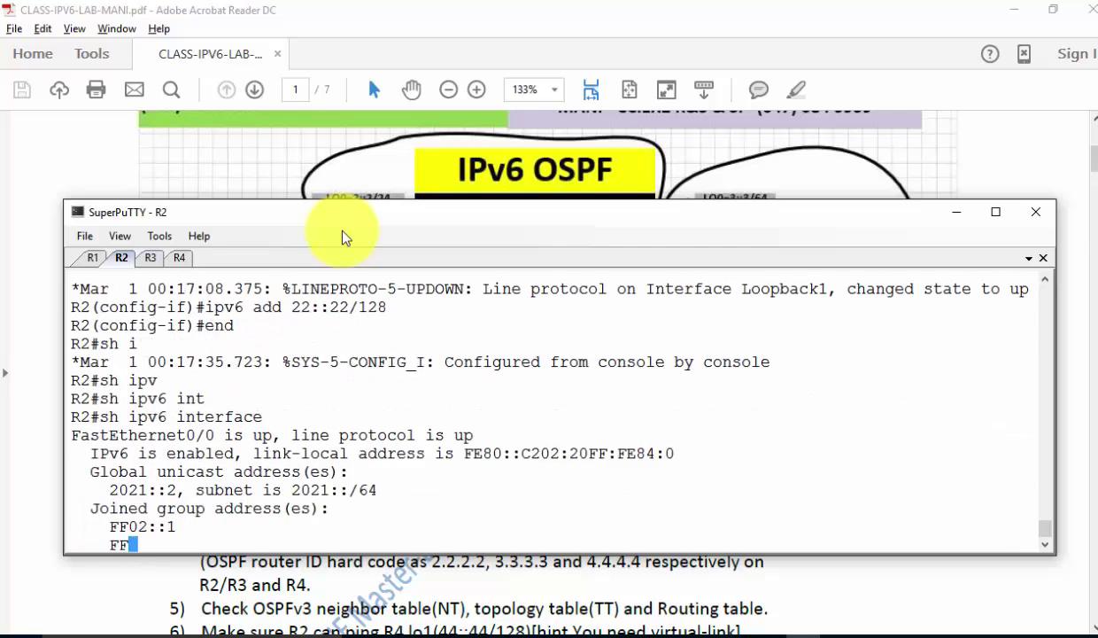
Examine the joined multicast group addresses and the duplicate address detection line for R2's Fa0/0.
drag(271, 200, 265, 84)
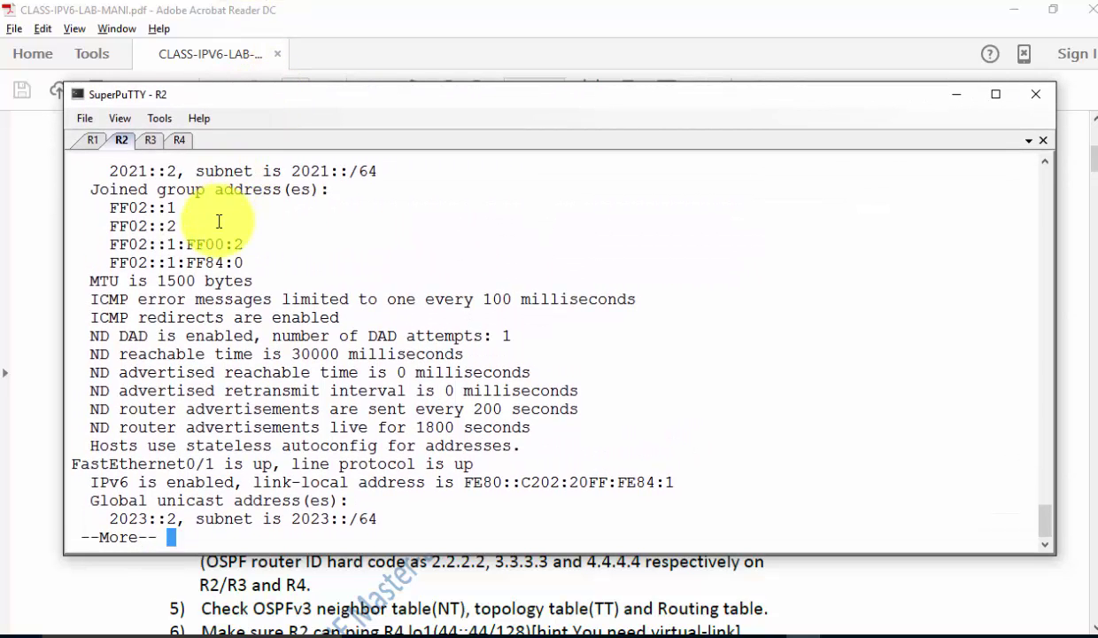
drag(181, 211, 110, 209)
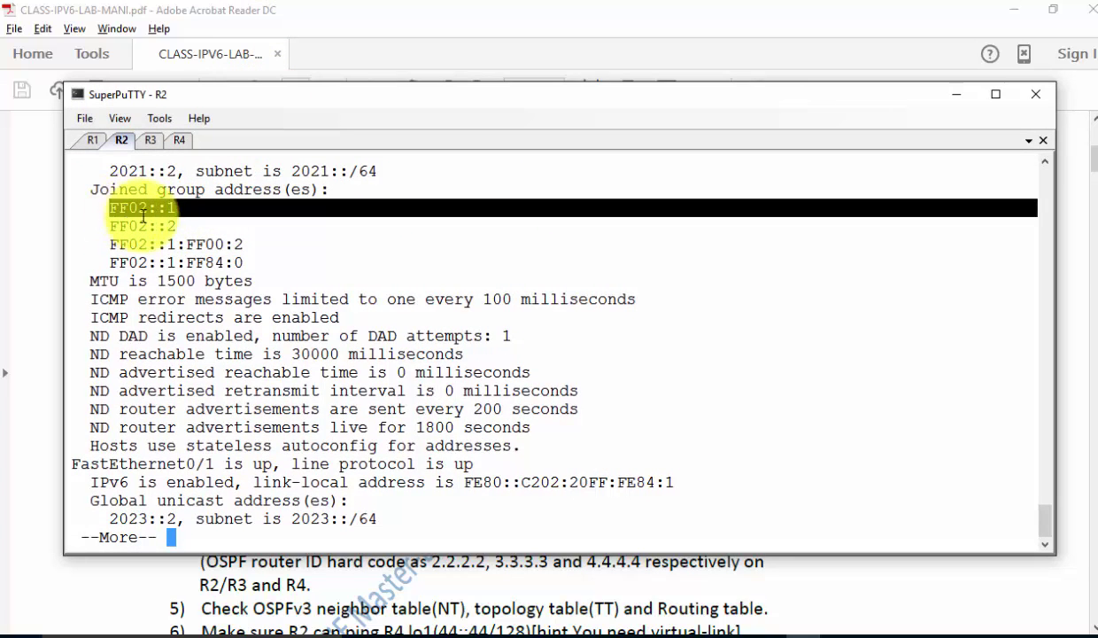
drag(175, 226, 113, 223)
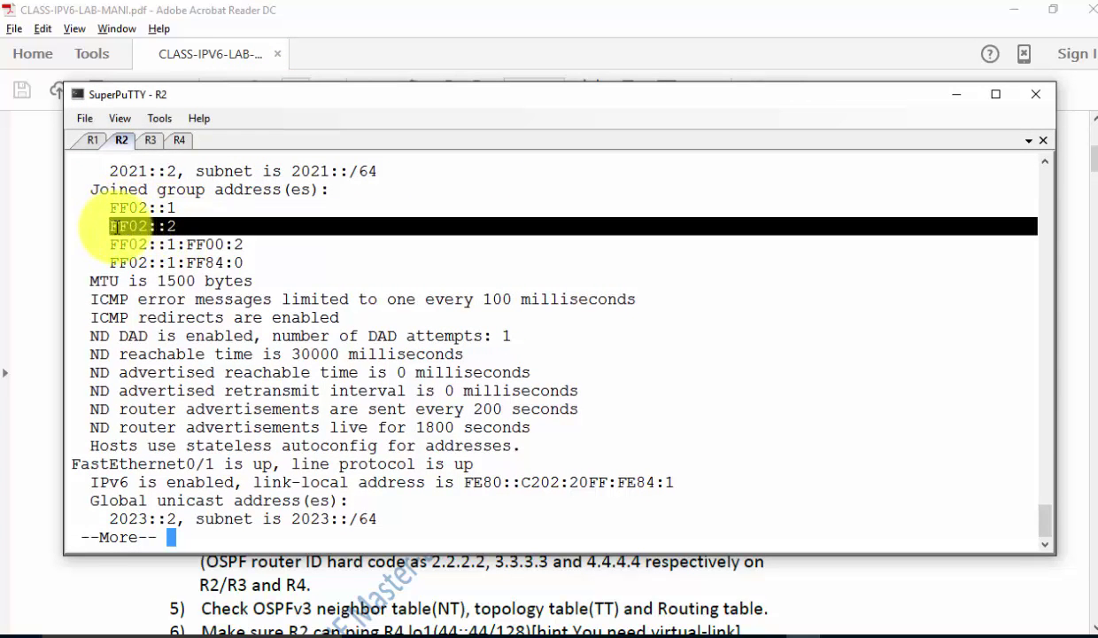
drag(241, 245, 118, 252)
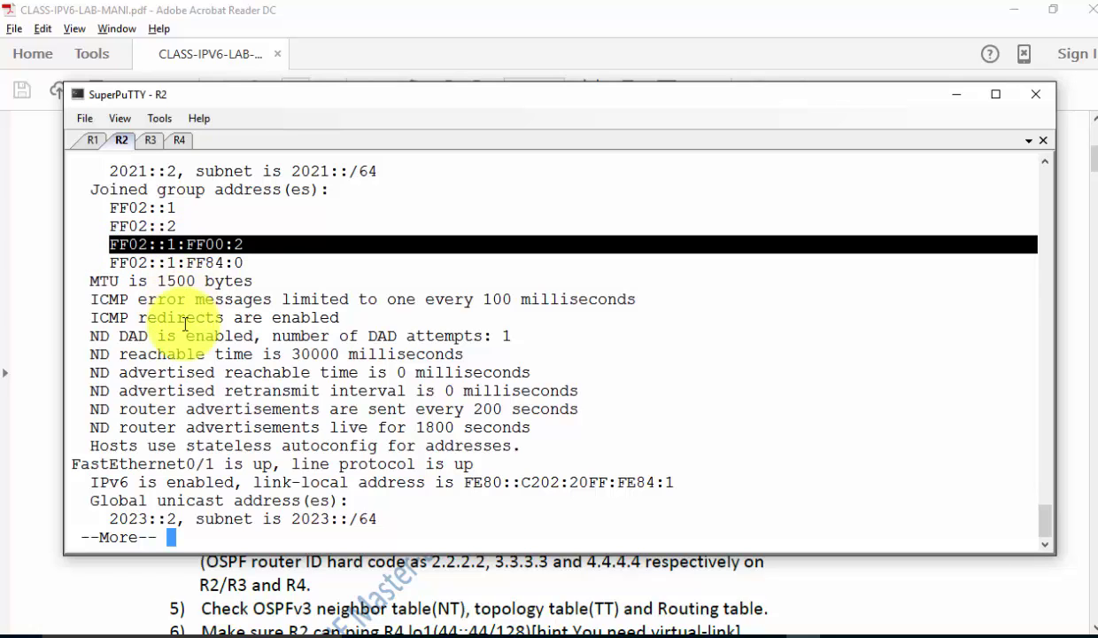
click(121, 334)
drag(121, 334, 247, 339)
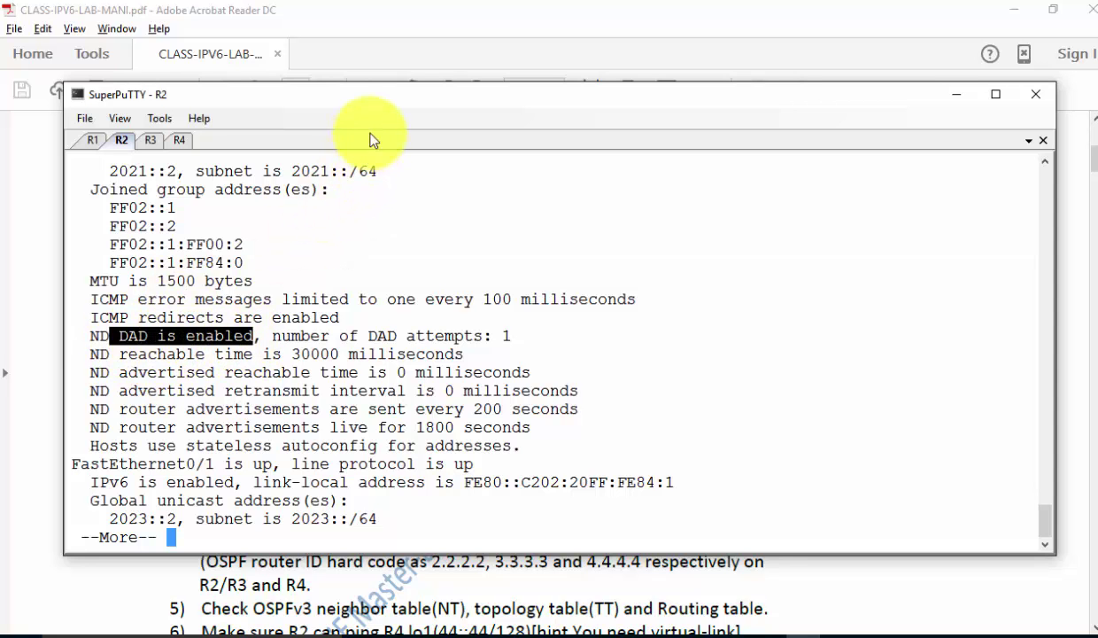
Switch to the R3 console, assign 2023::3/64 to Fa0/1 with the ipv6 add command, and enable the interface with no shut.
drag(379, 89, 358, 326)
click(131, 361)
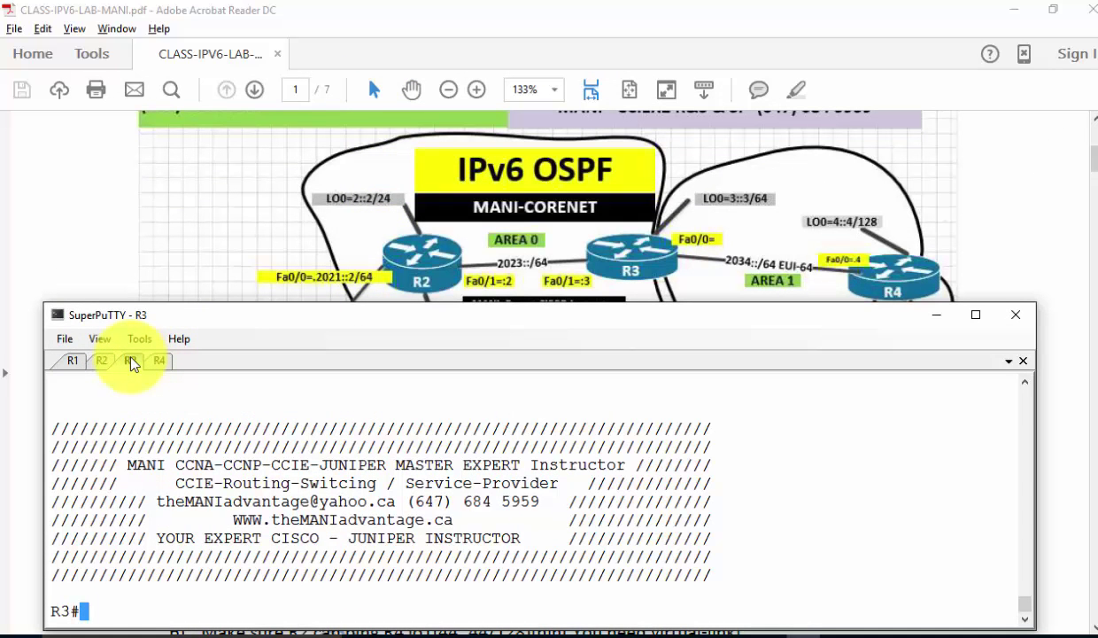
text(config t)
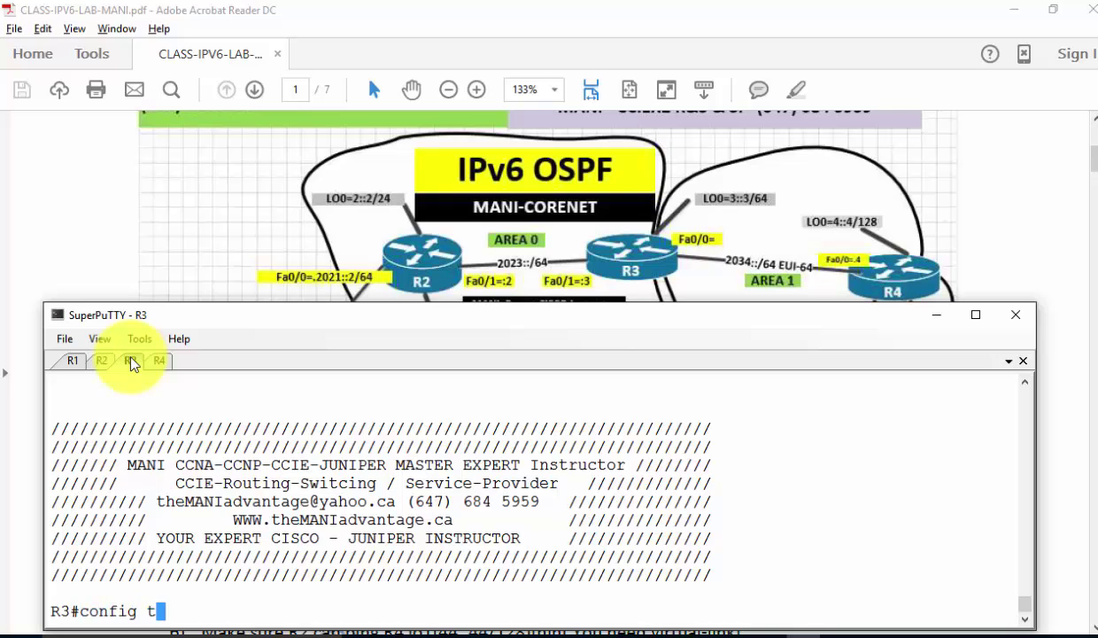
key(Return)
text(int fa)
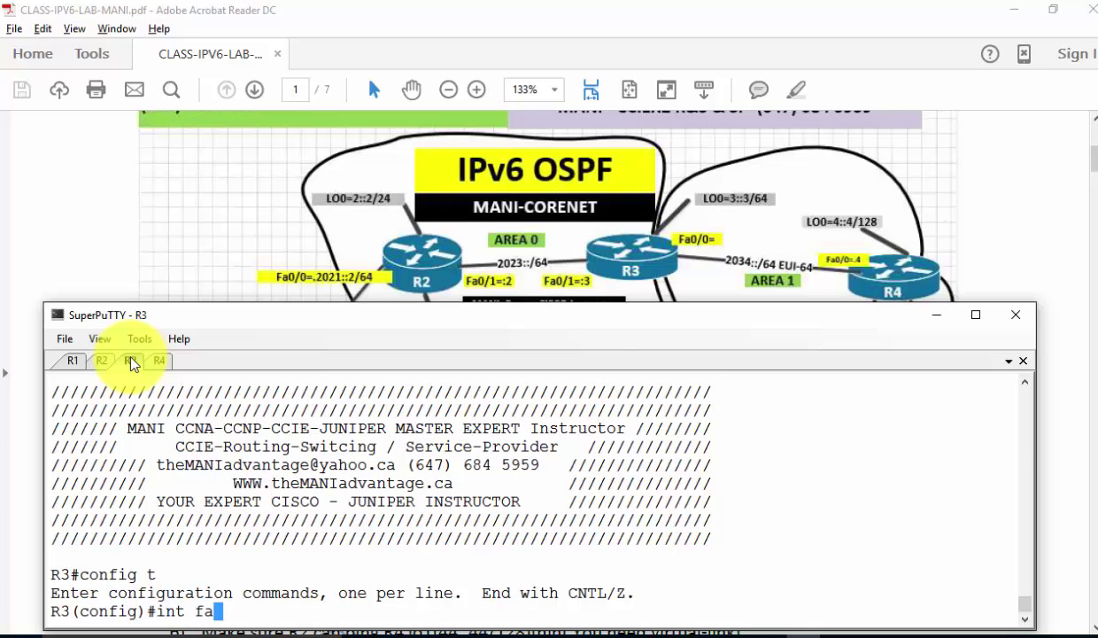
text(0/1)
key(Return)
text(ipv)
key(Tab)
text(add)
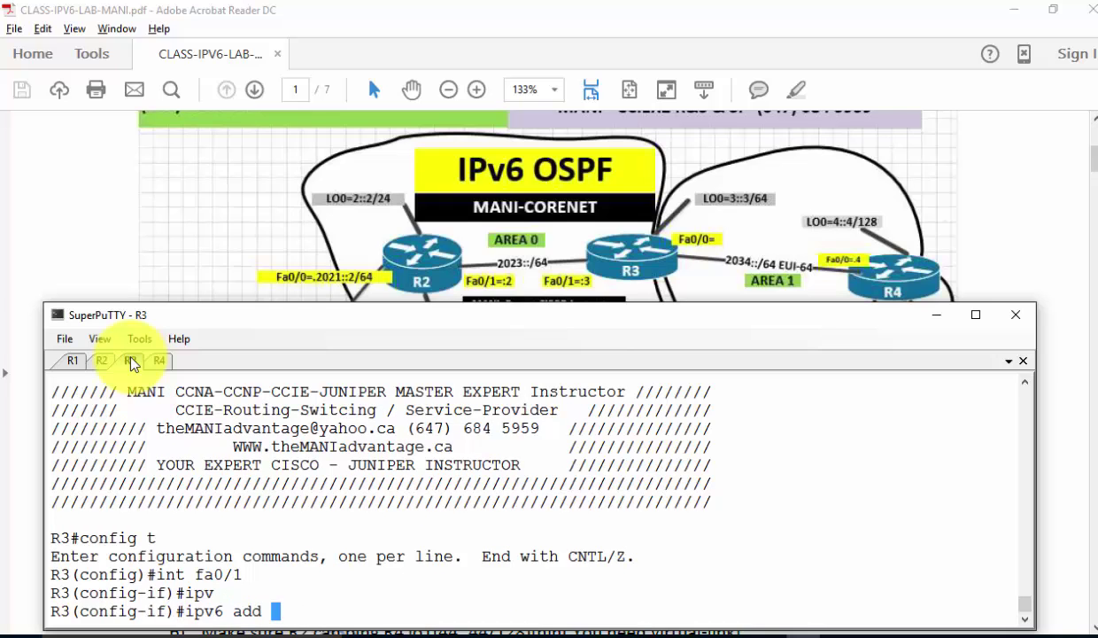
text( 2023::3/64)
key(Return)
text(n)
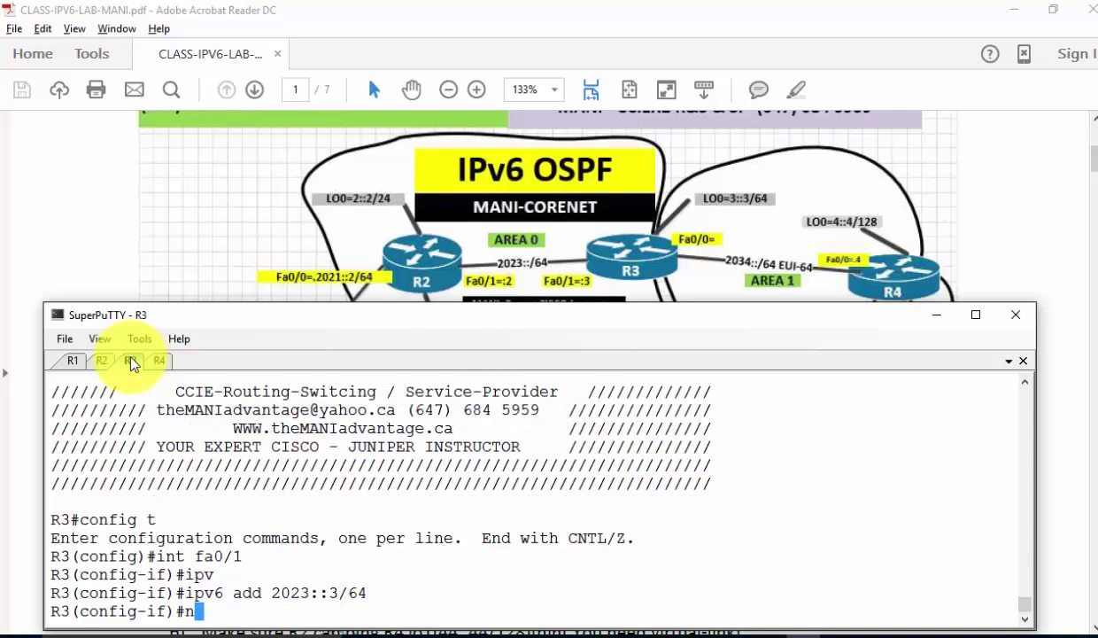
text(o shut)
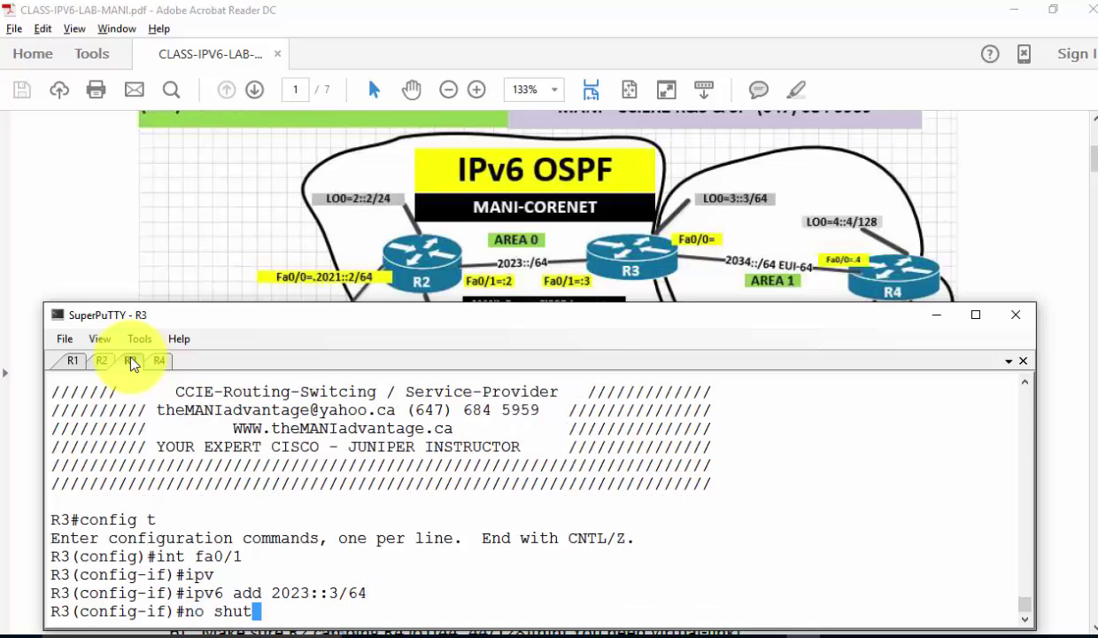
key(Return)
Assign 2034::/64 with the eui-64 option to R3's Fa0/0 and enable the interface with no shut.
text(int fa0/0)
key(Return)
text(ipv6 )
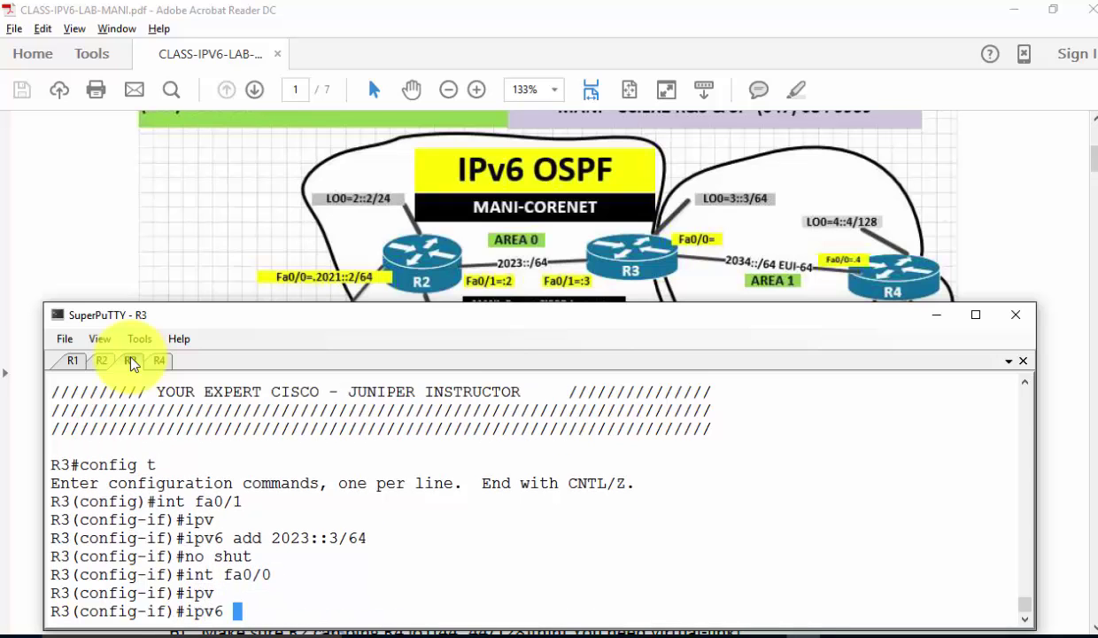
text(add )
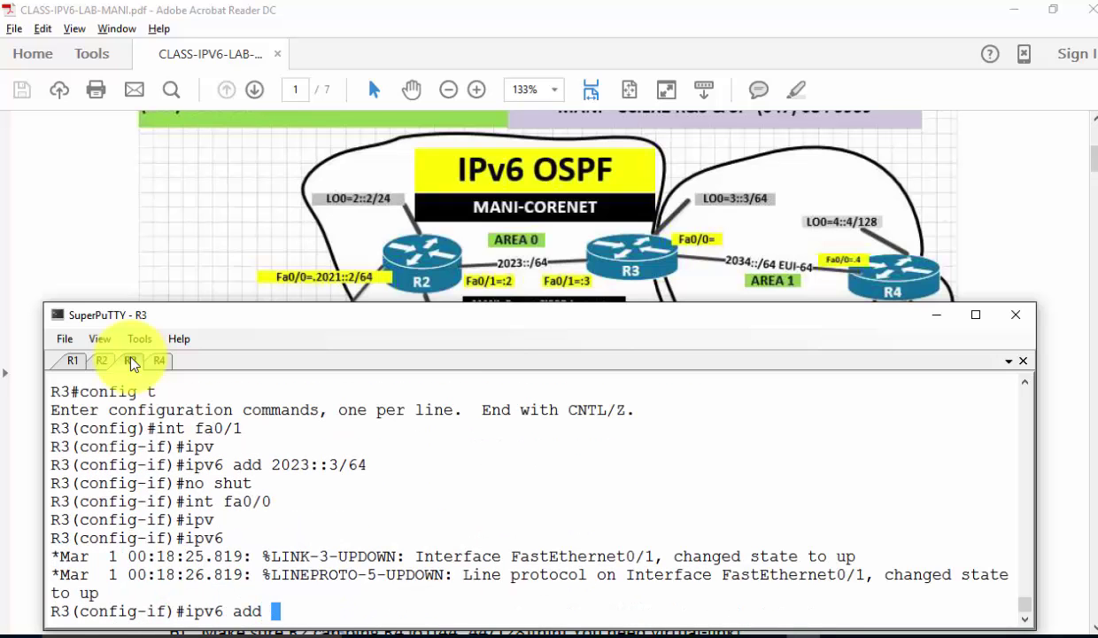
text(2034::/64 eu)
key(Tab)
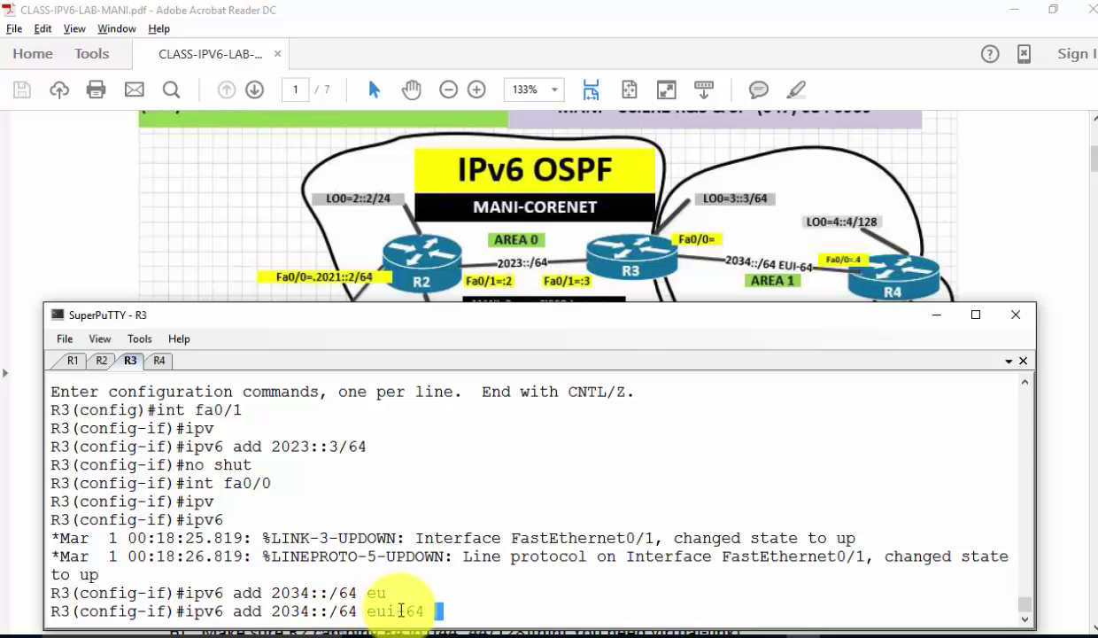
key(Return)
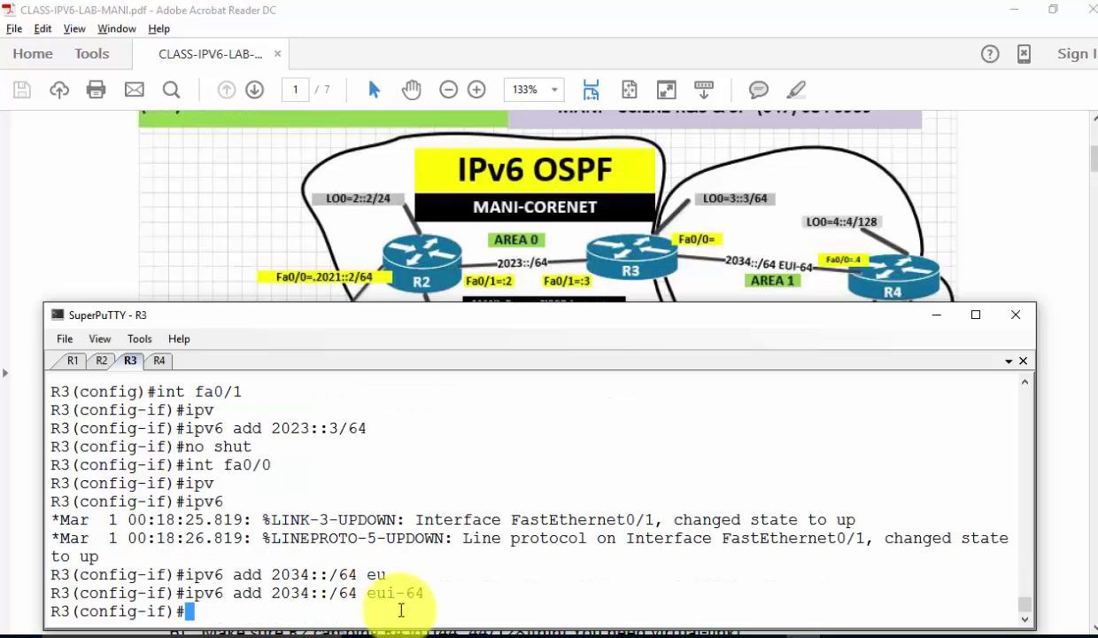
text(no shut)
key(Return)
Create loopback 0 on R3 and assign it the IPv6 address 3::3/64.
text(int lo 0)
key(Return)
text(ipv)
key(Tab)
text(add )
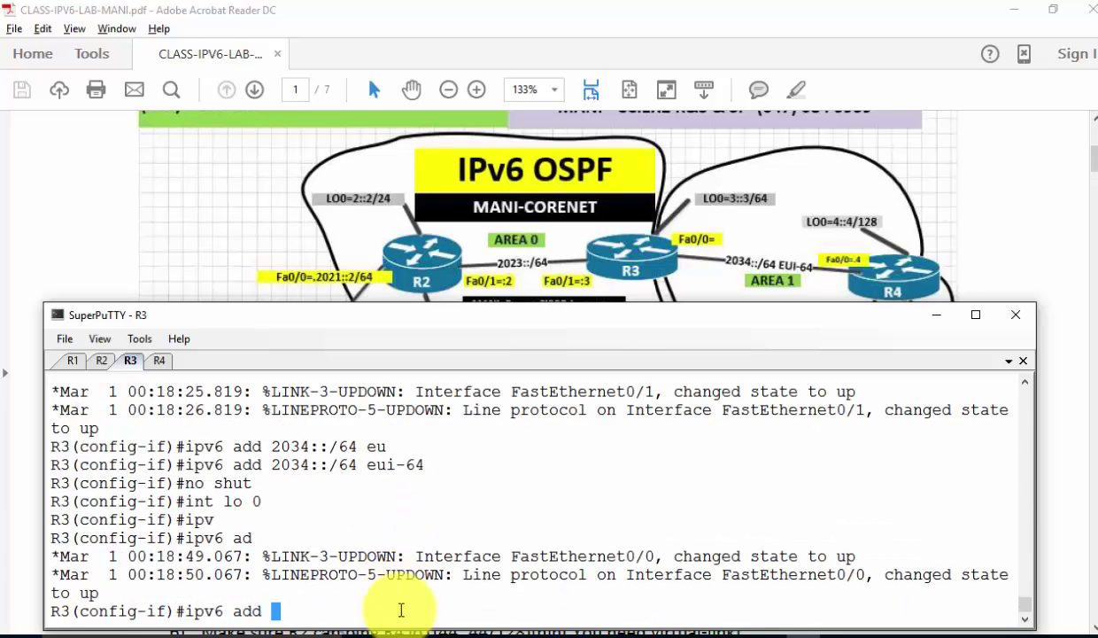
text(3::3/)
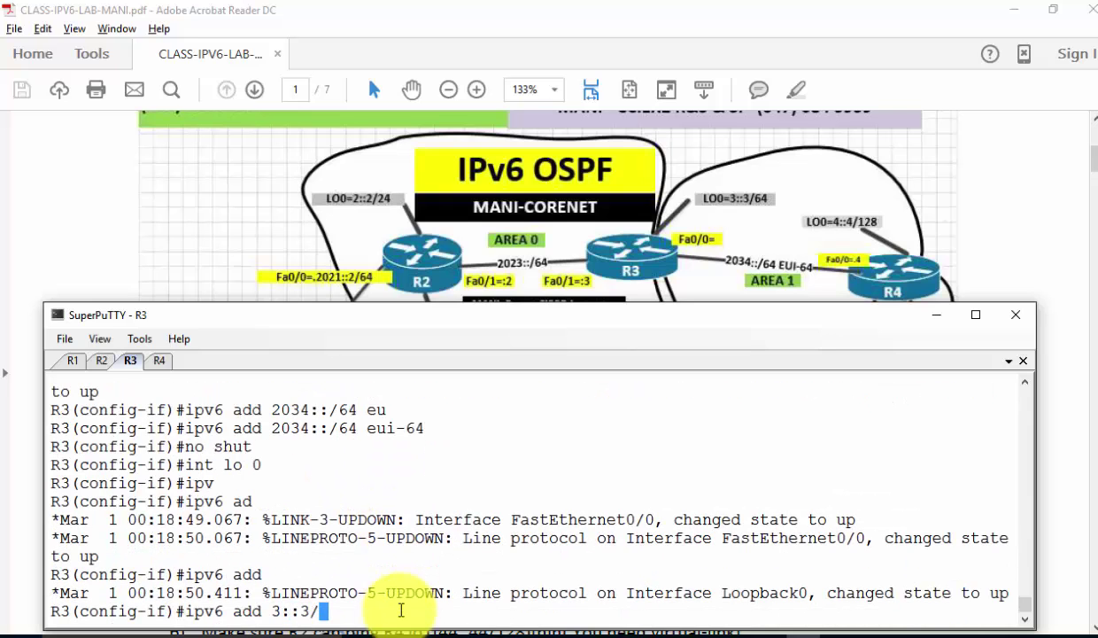
text(64)
key(Return)
text(int lo )
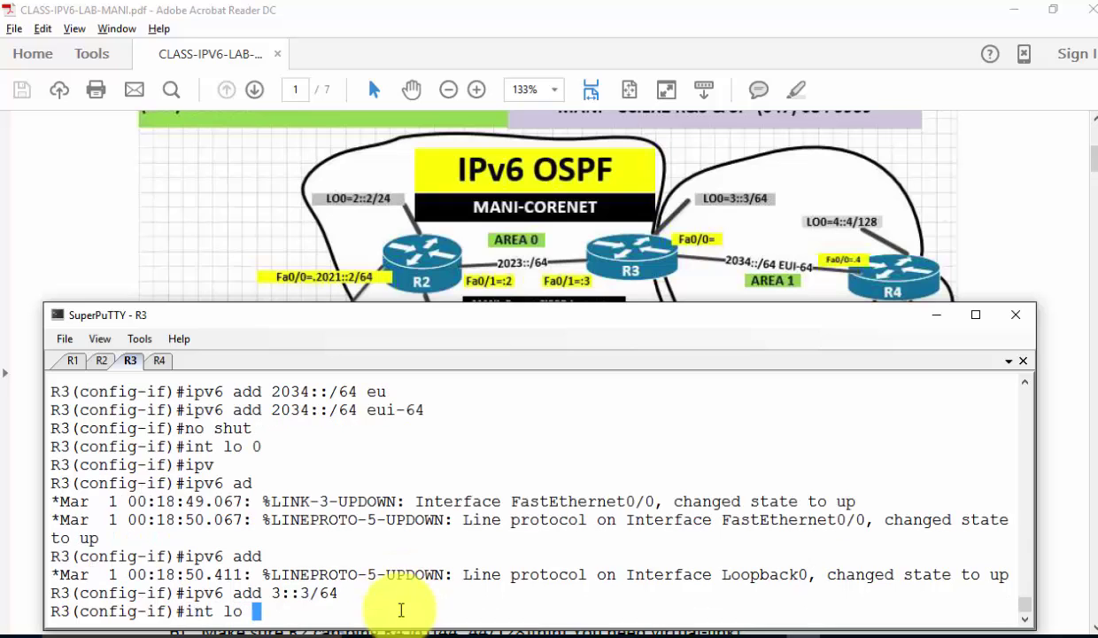
text(1)
key(Return)
text(ipv)
key(Tab)
text(add 33::33/)
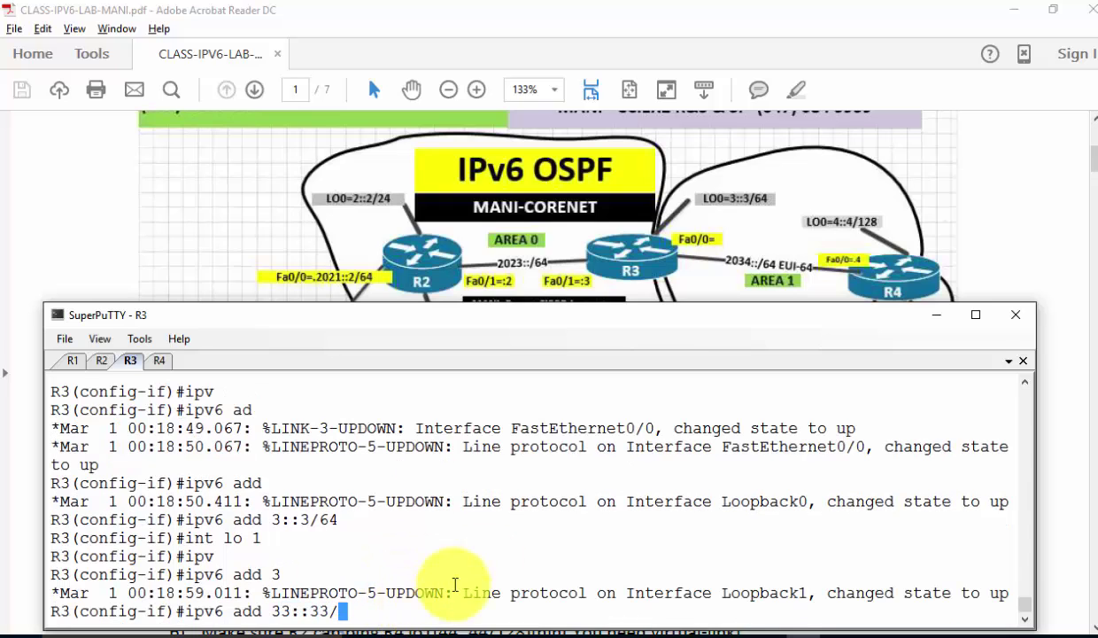
drag(676, 326, 713, 298)
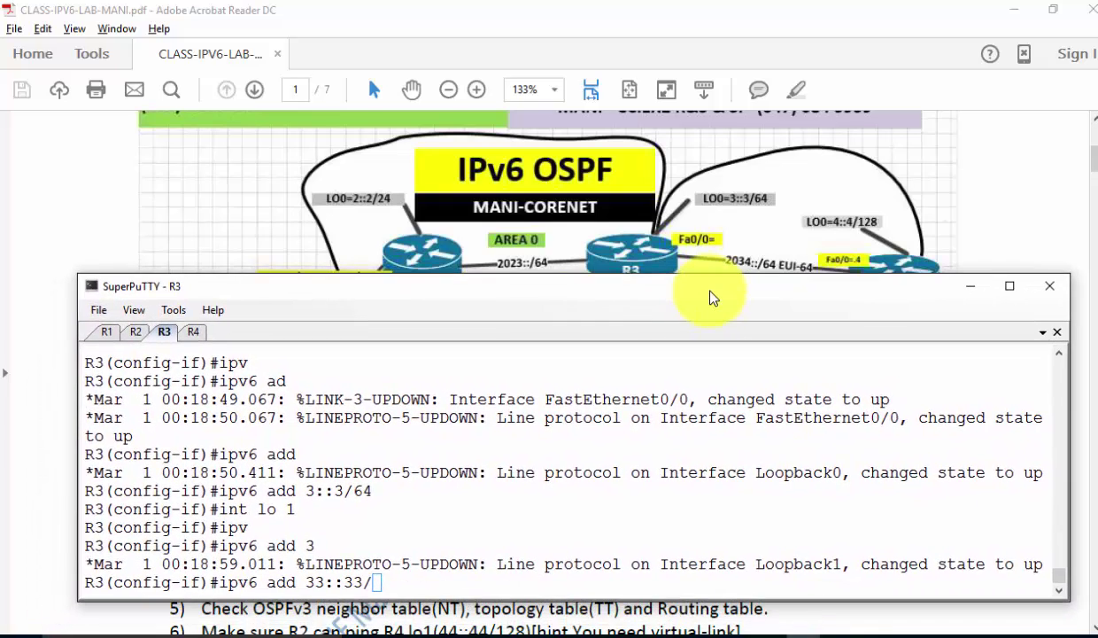
key(BackSpace)
key(BackSpace)
key(BackSpace)
key(BackSpace)
key(BackSpace)
key(BackSpace)
key(BackSpace)
key(BackSpace)
key(BackSpace)
key(BackSpace)
key(BackSpace)
key(BackSpace)
key(BackSpace)
key(BackSpace)
key(BackSpace)
key(BackSpace)
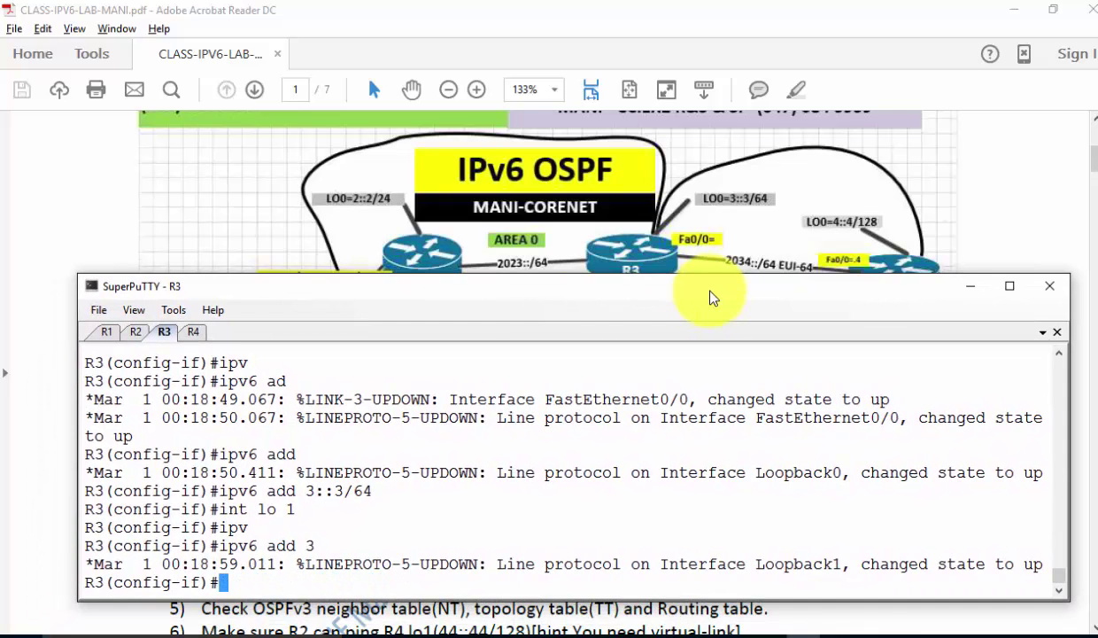
text(no int lo 1)
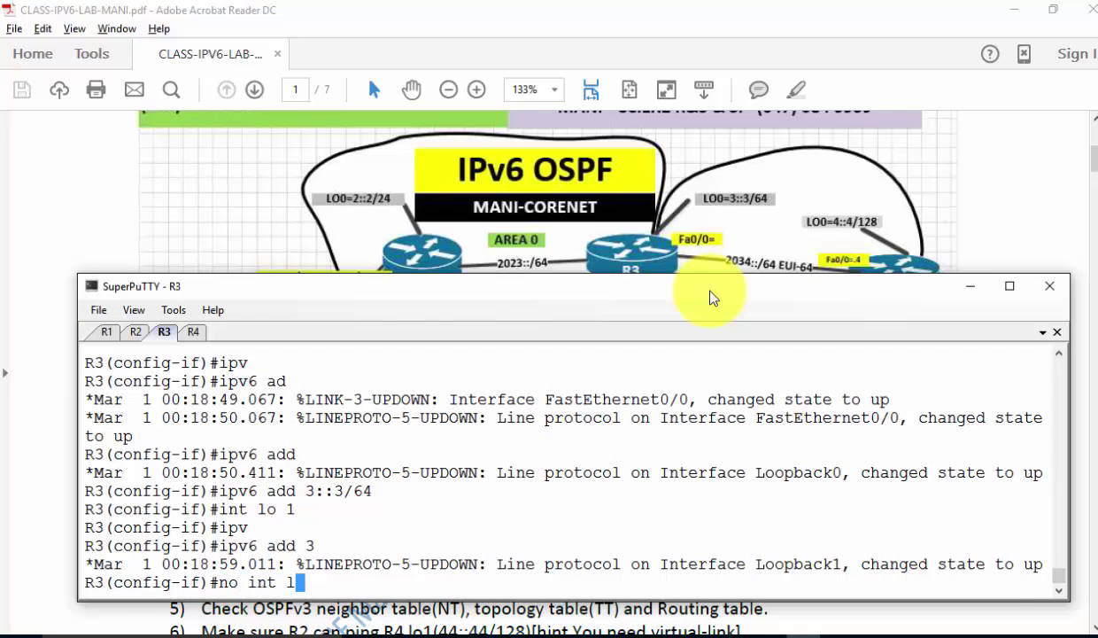
key(Return)
Narrow the terminal window to uncover R4 and Area 2 in the topology diagram.
click(710, 294)
mouse_move(882, 295)
mouse_down()
mouse_move(890, 400)
mouse_move(916, 296)
mouse_move(903, 311)
mouse_move(894, 300)
mouse_up()
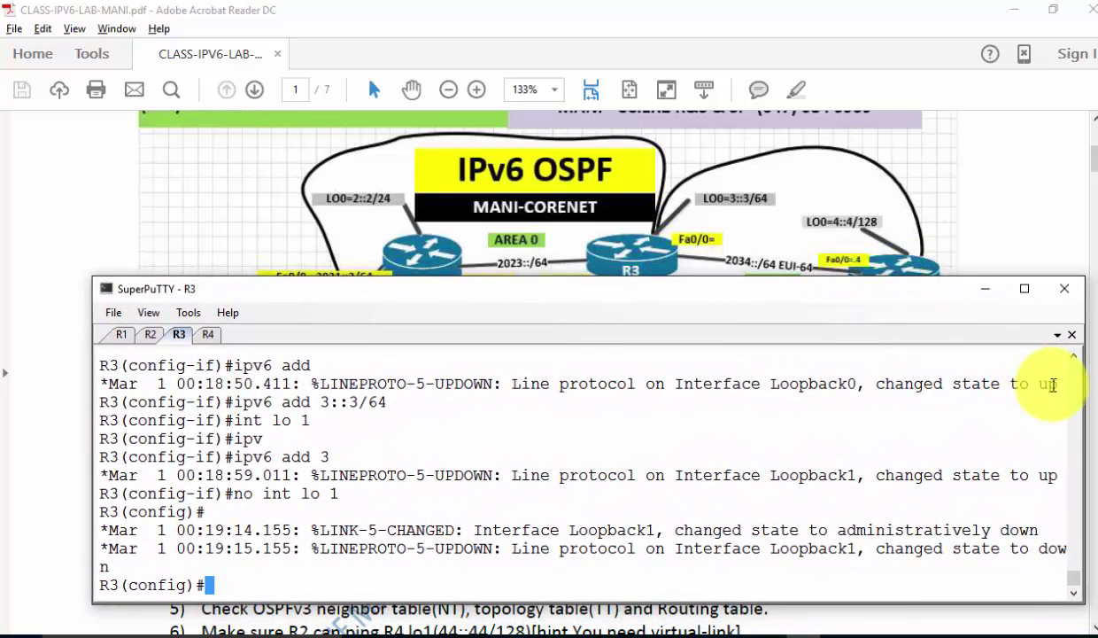
drag(1064, 406, 817, 368)
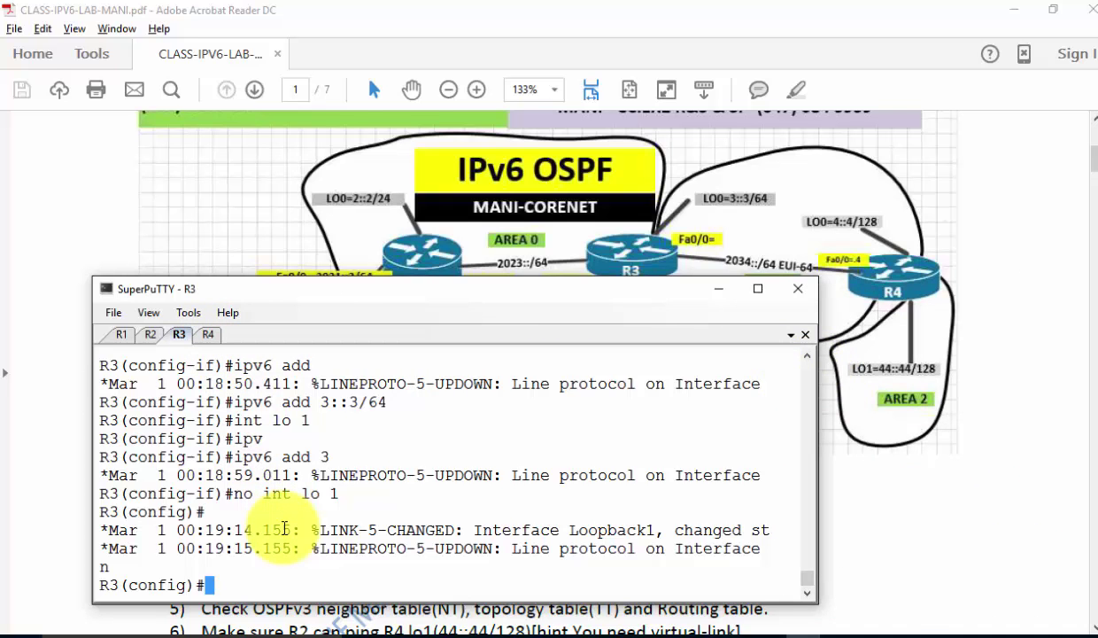
Leave configuration mode on R3 and display its IPv6 interface details with sh ipv6 interface.
text(end)
key(Return)
text(sh ipv)
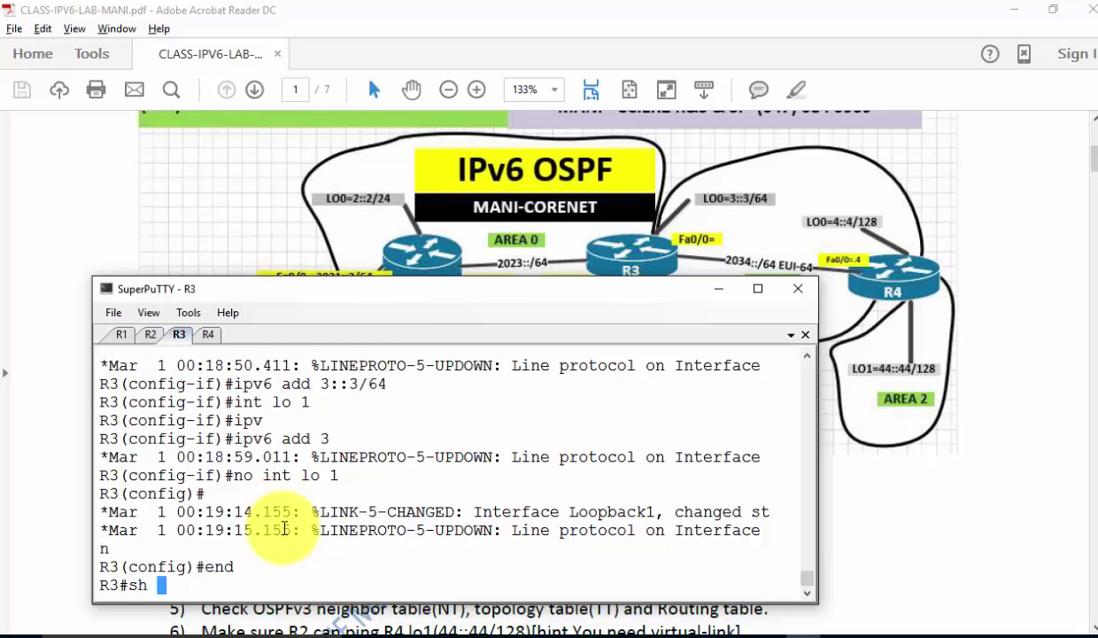
key(Tab)
text(int)
key(Tab)
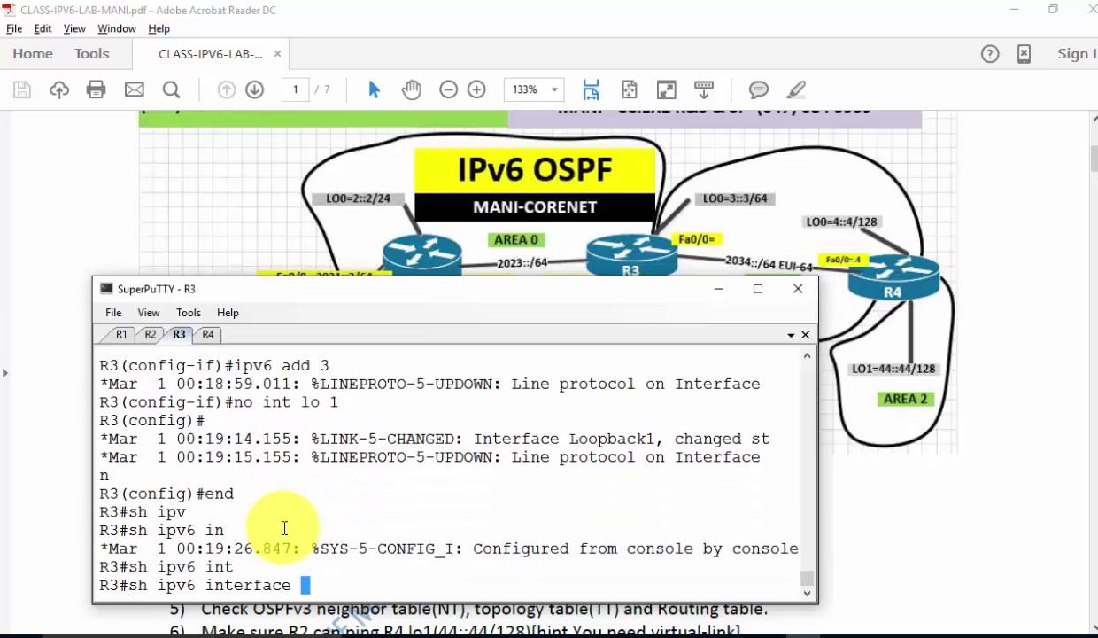
key(Return)
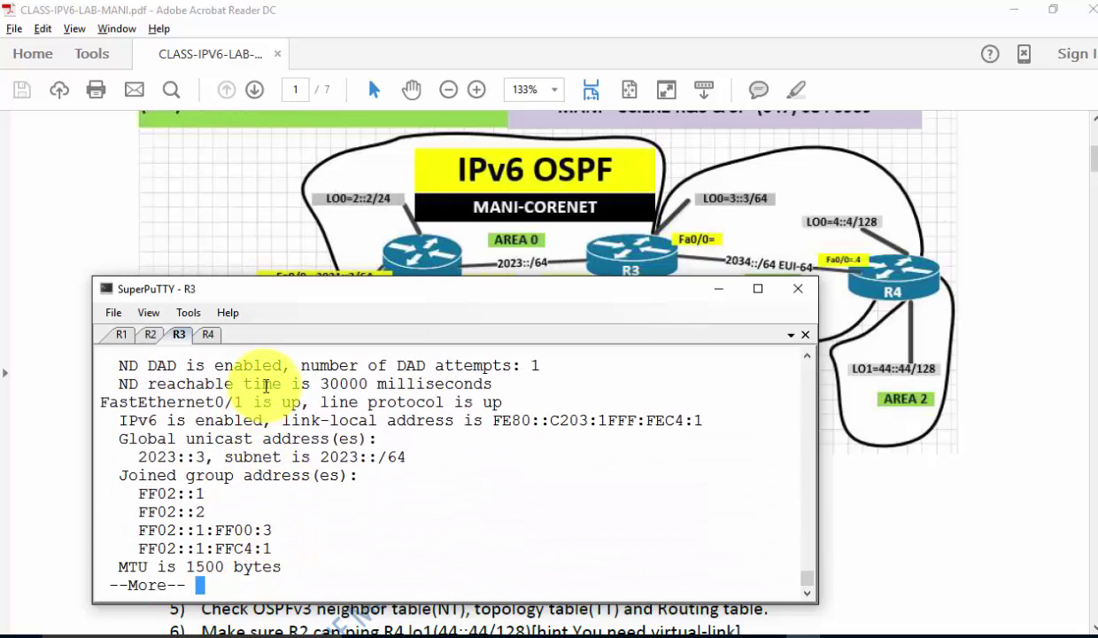
Quit the paged listing on R3 and display only Fa0/1's details with sh ipv6 interface fastEthernet 0/1.
text(qsh ipv)
key(Tab)
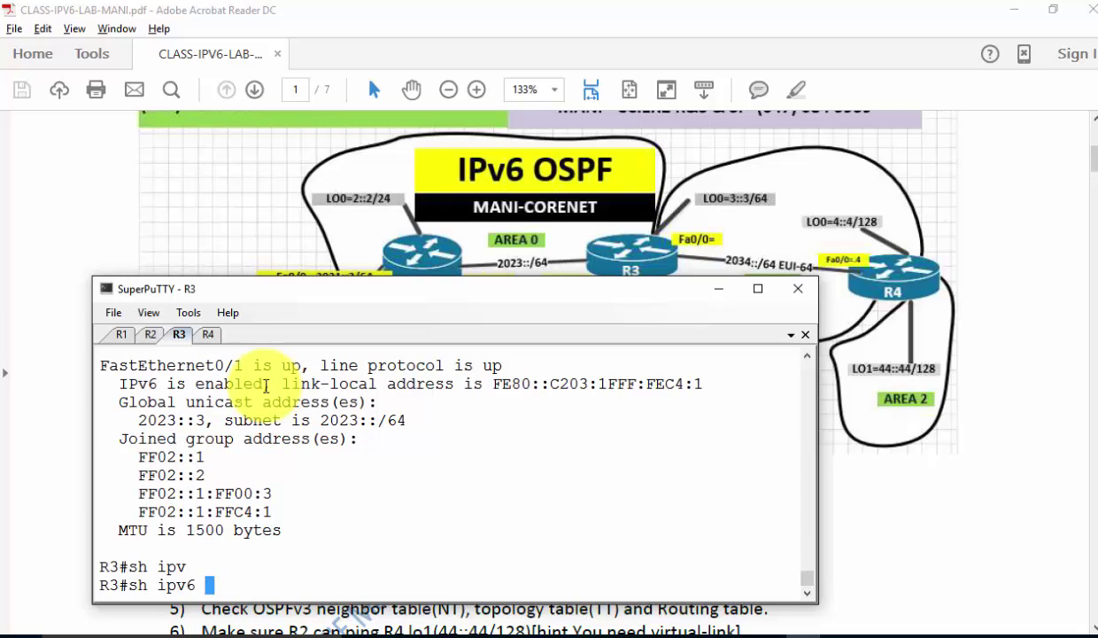
text(int)
key(Tab)
text(fa)
key(Tab)
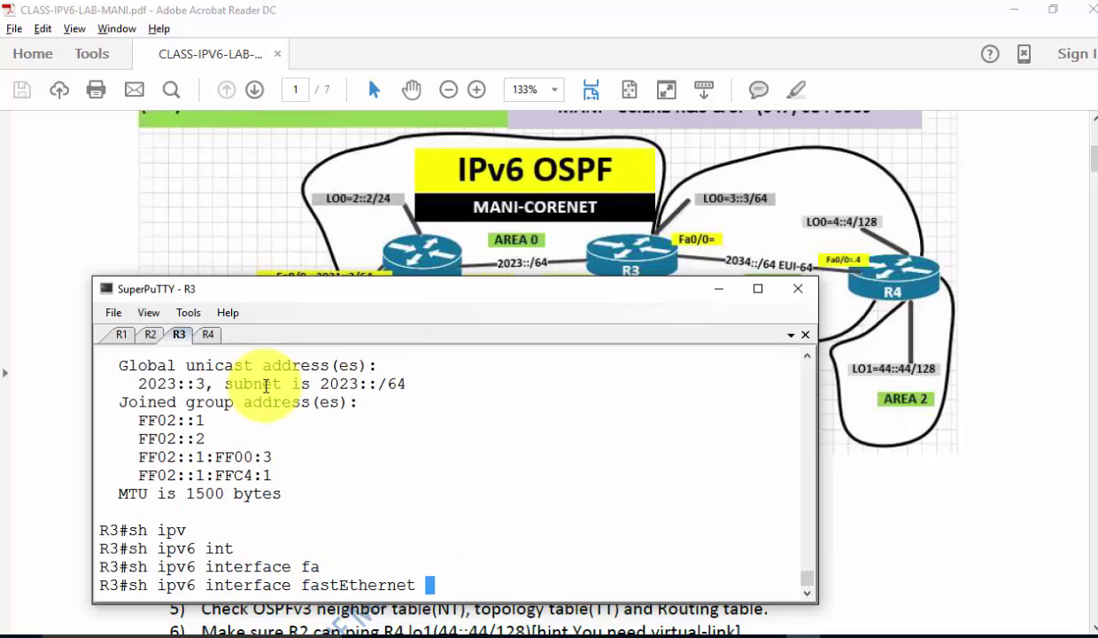
mouse_move(418, 304)
mouse_down()
mouse_move(420, 340)
mouse_move(407, 255)
mouse_move(408, 320)
mouse_up()
text(0/1)
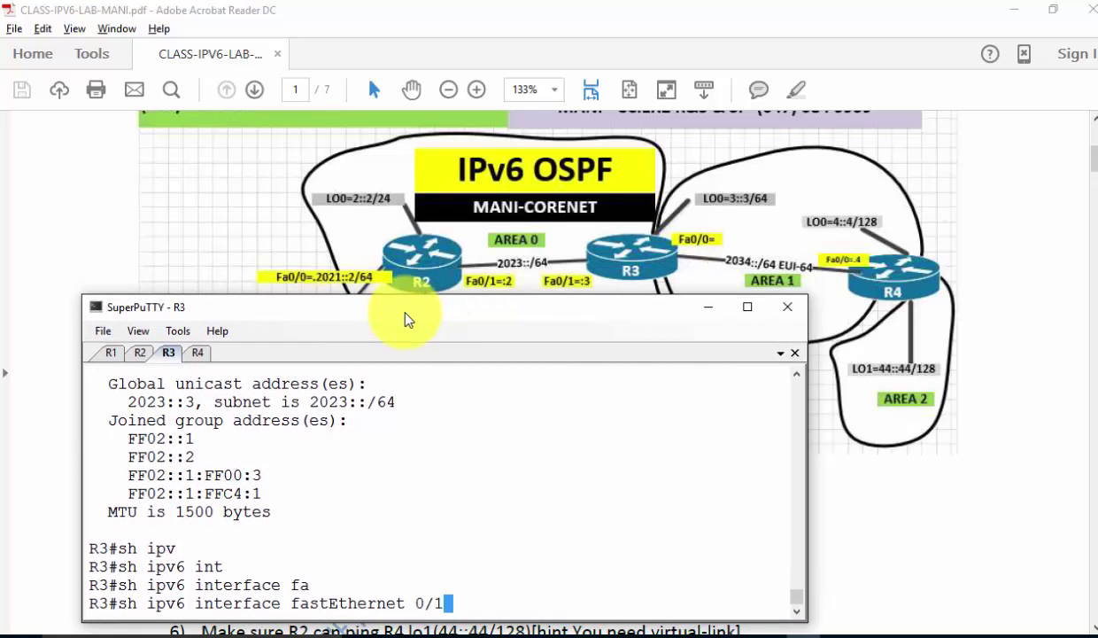
key(Return)
Examine the global unicast and link-local addresses in R3's Fa0/1 details.
drag(424, 307, 428, 183)
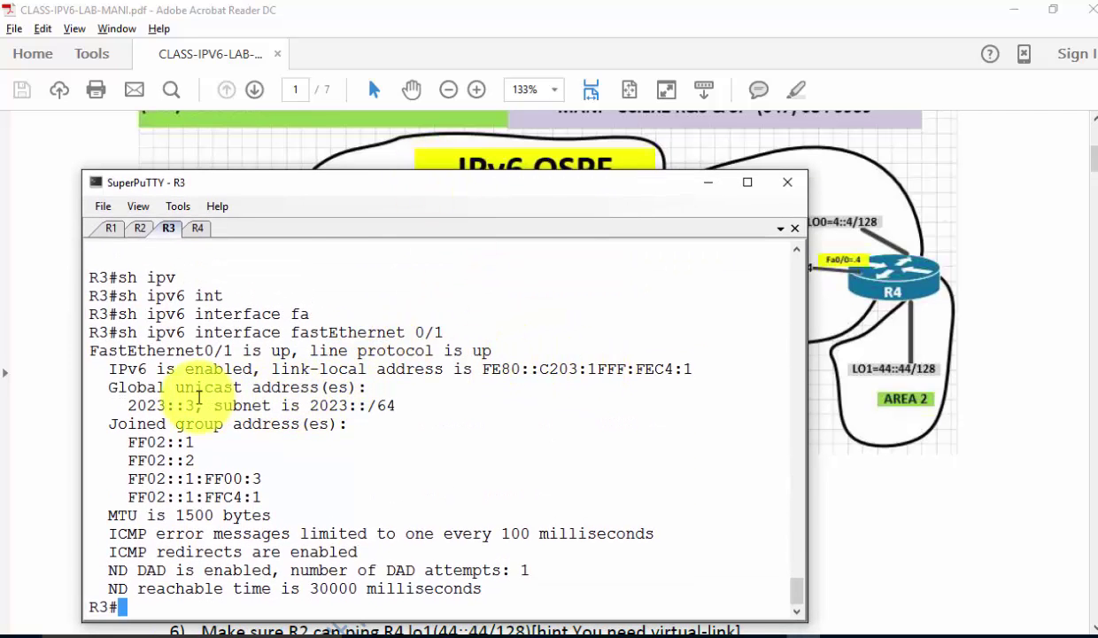
drag(195, 405, 157, 405)
drag(146, 406, 130, 405)
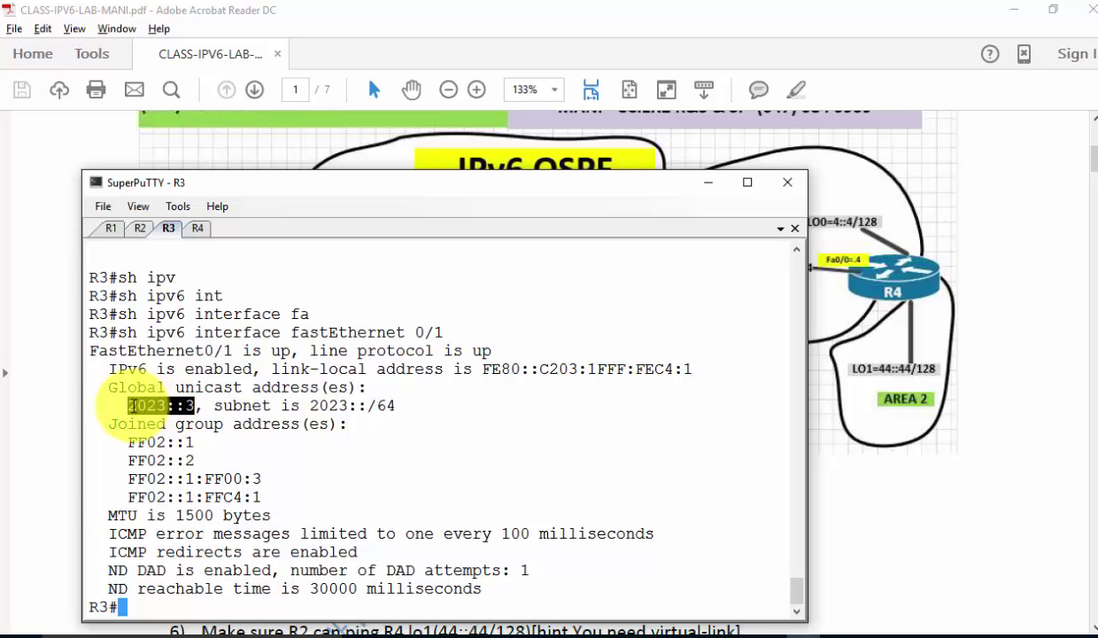
click(130, 406)
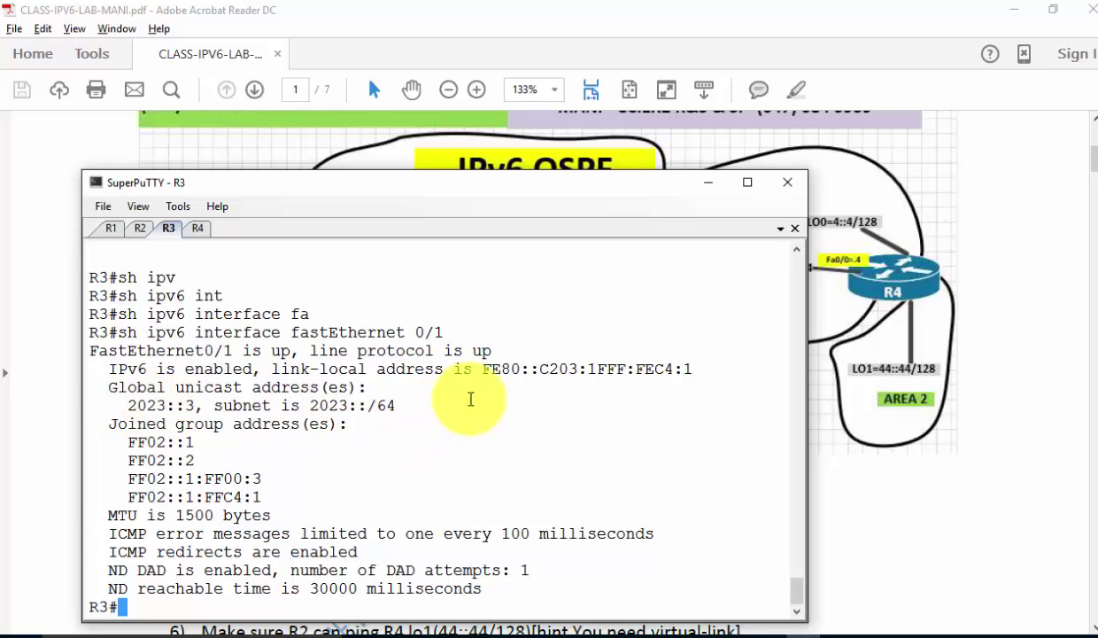
drag(482, 369, 523, 369)
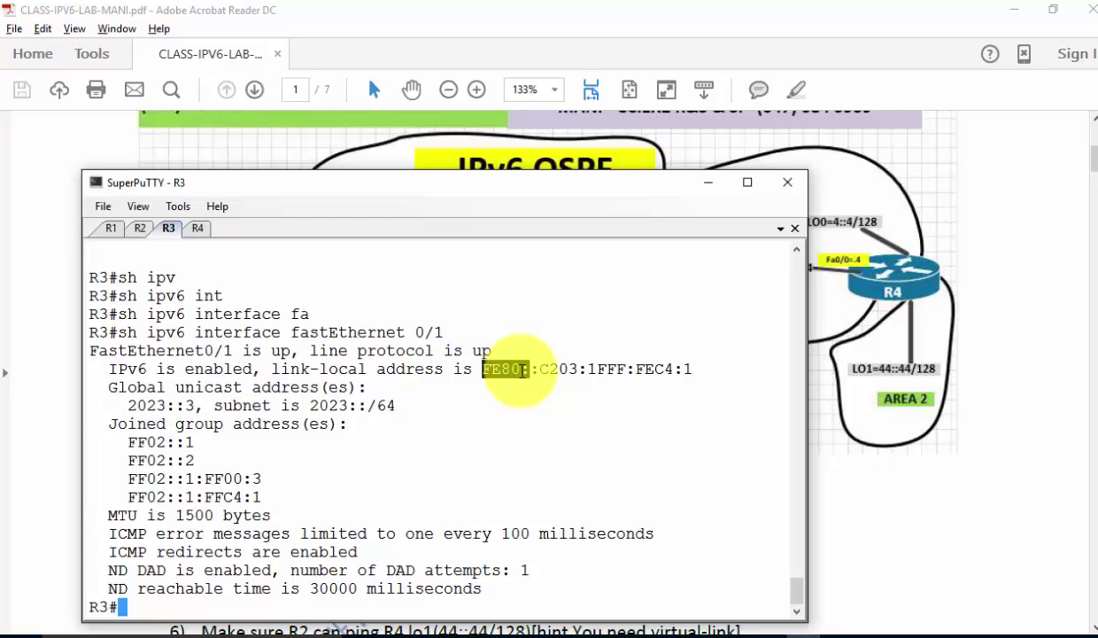
click(522, 370)
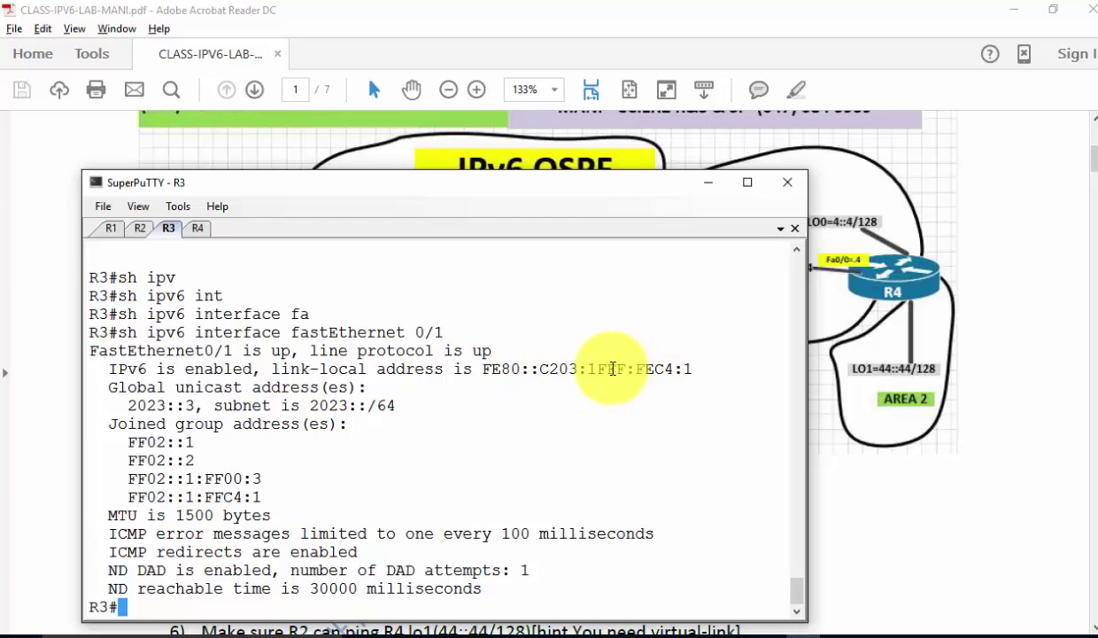
Examine the inserted FF:FE portion and the full interface ID in R3's Fa0/1 link-local address.
drag(653, 368, 589, 368)
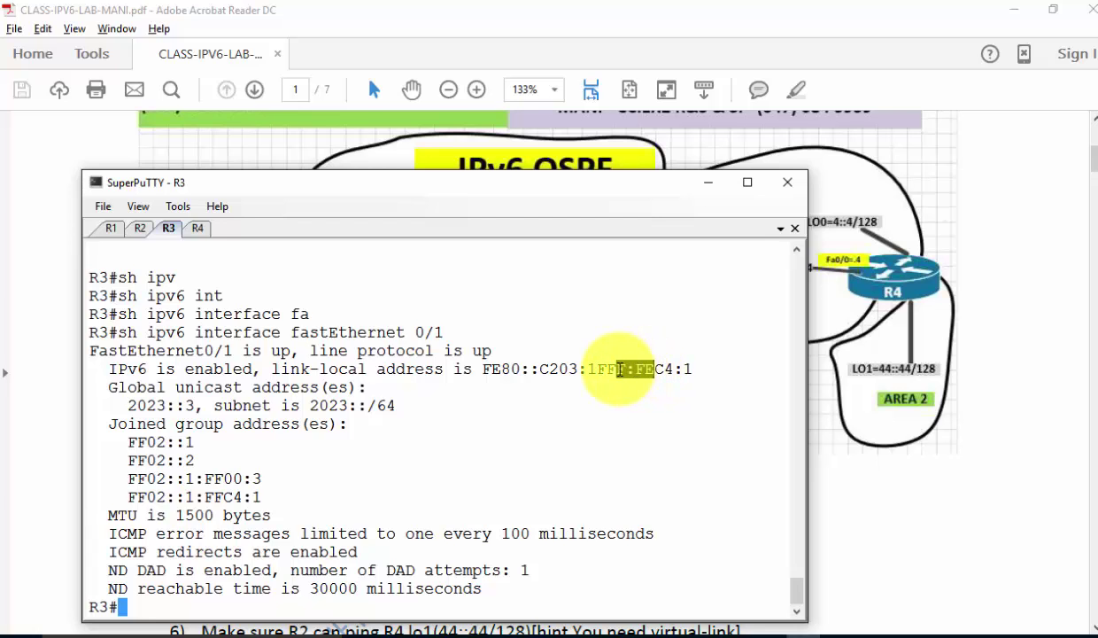
click(653, 370)
drag(654, 371, 611, 372)
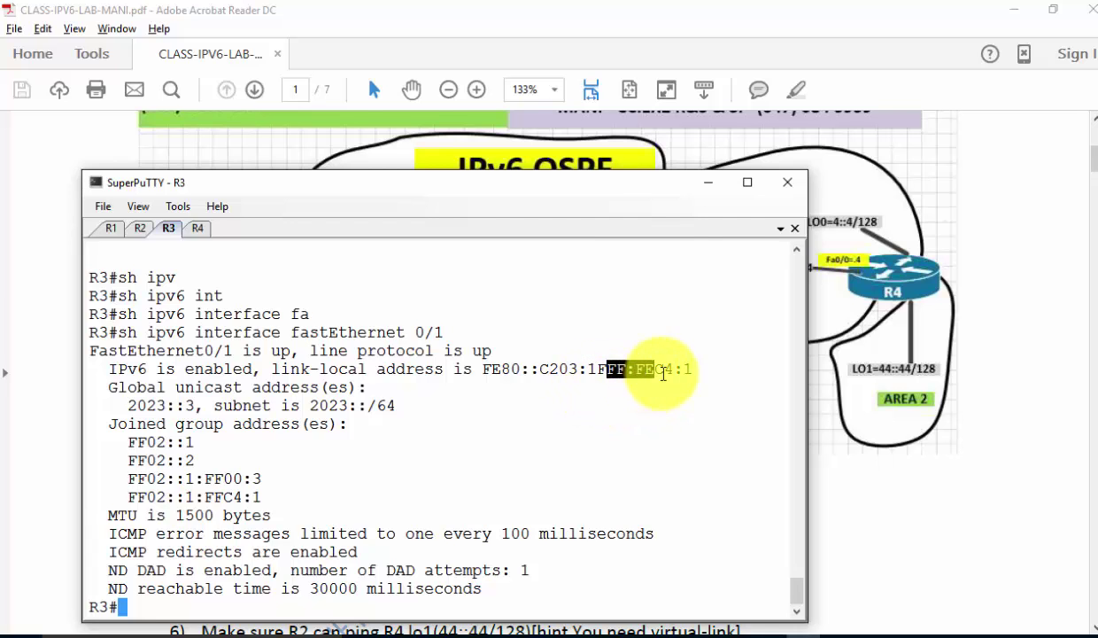
drag(539, 368, 669, 367)
click(649, 390)
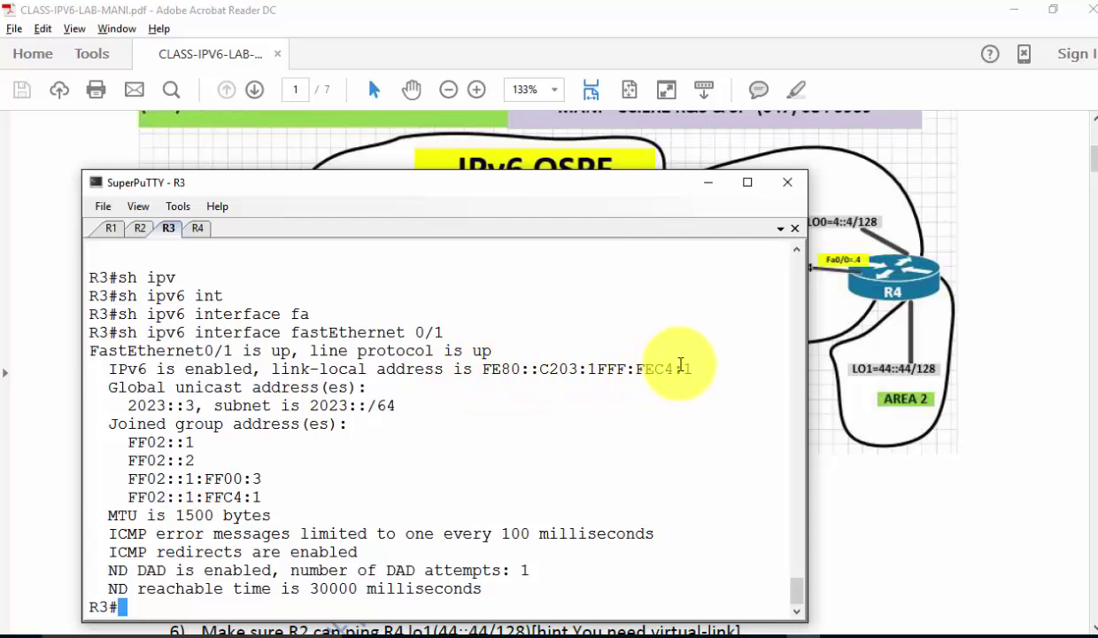
drag(693, 368, 507, 370)
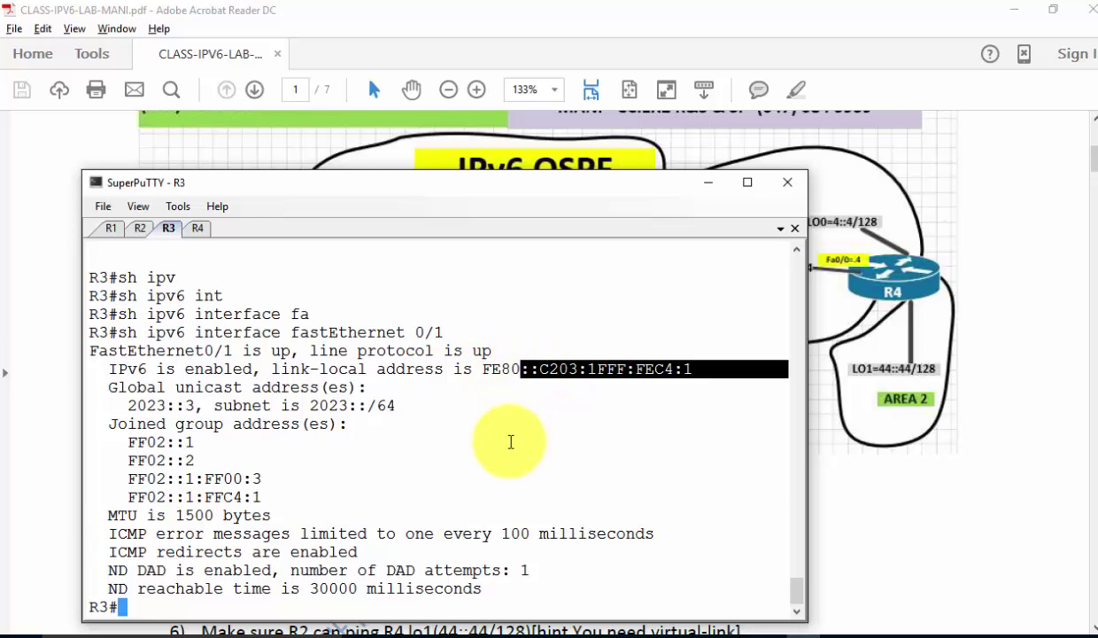
Display R3's Fa0/0 details with sh ipv6 interface fastEthernet 0/0 and make the terminal window taller.
key(Up)
key(BackSpace)
text(0/0)
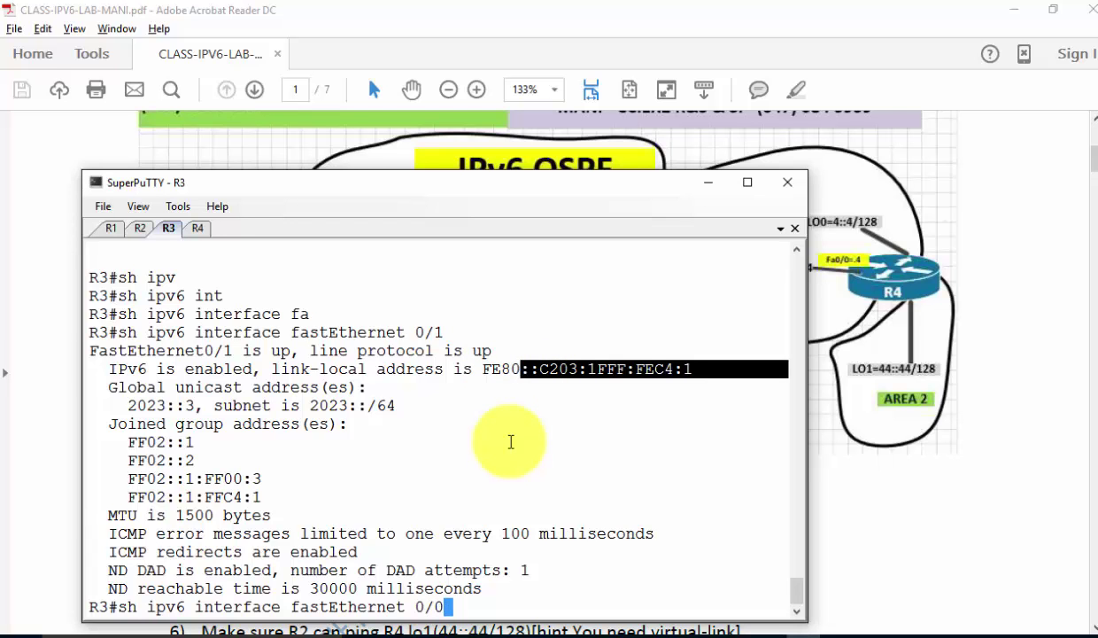
key(Return)
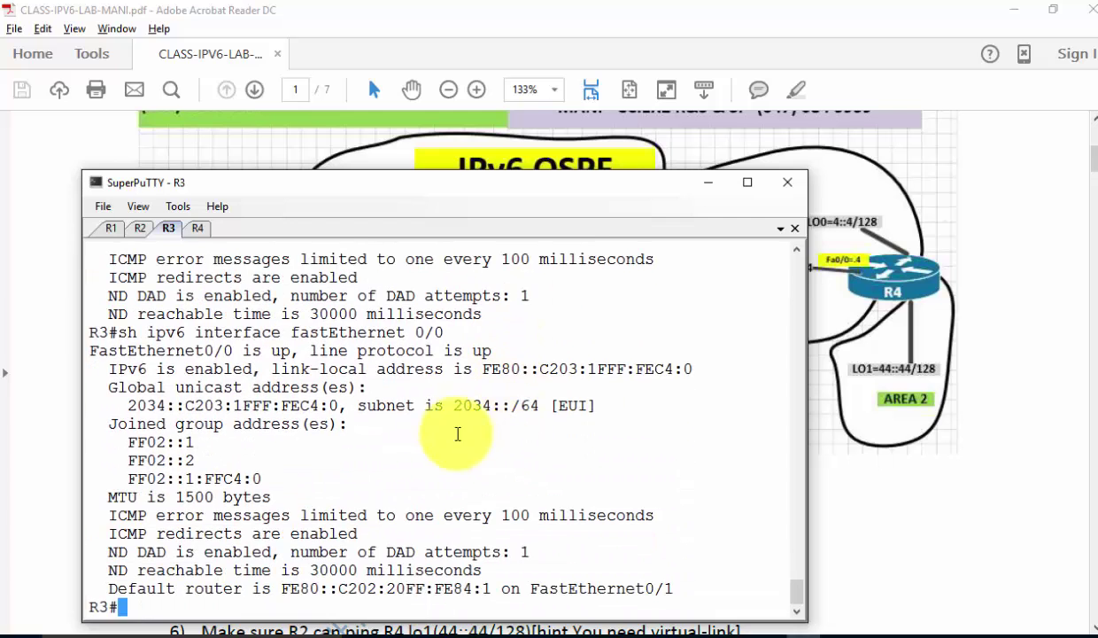
drag(322, 170, 330, 21)
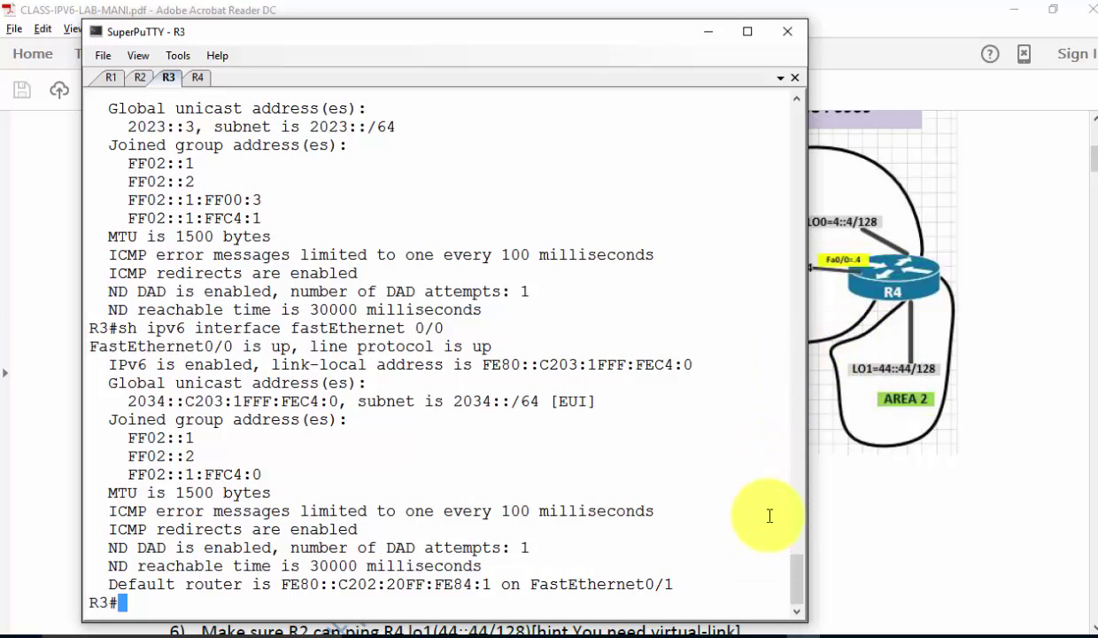
Check the R3-R4 link in the topology diagram, then rerun sh ipv6 interface fastEthernet 0/0 on R3.
click(863, 533)
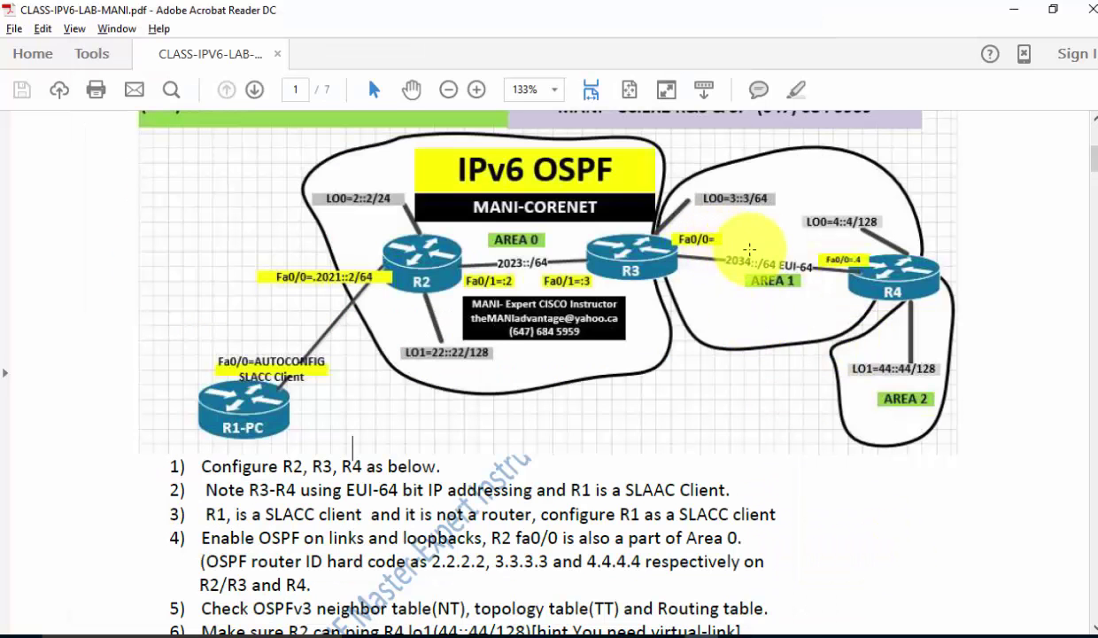
key(alt+Tab)
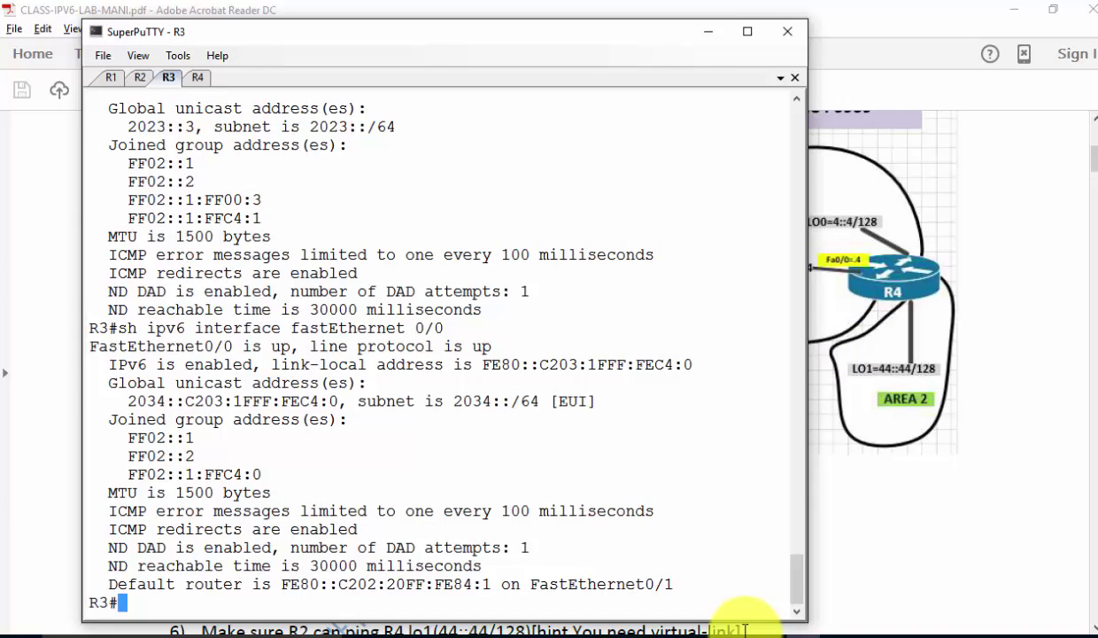
key(Up)
key(BackSpace)
text(1)
key(BackSpace)
text(0/0)
key(Return)
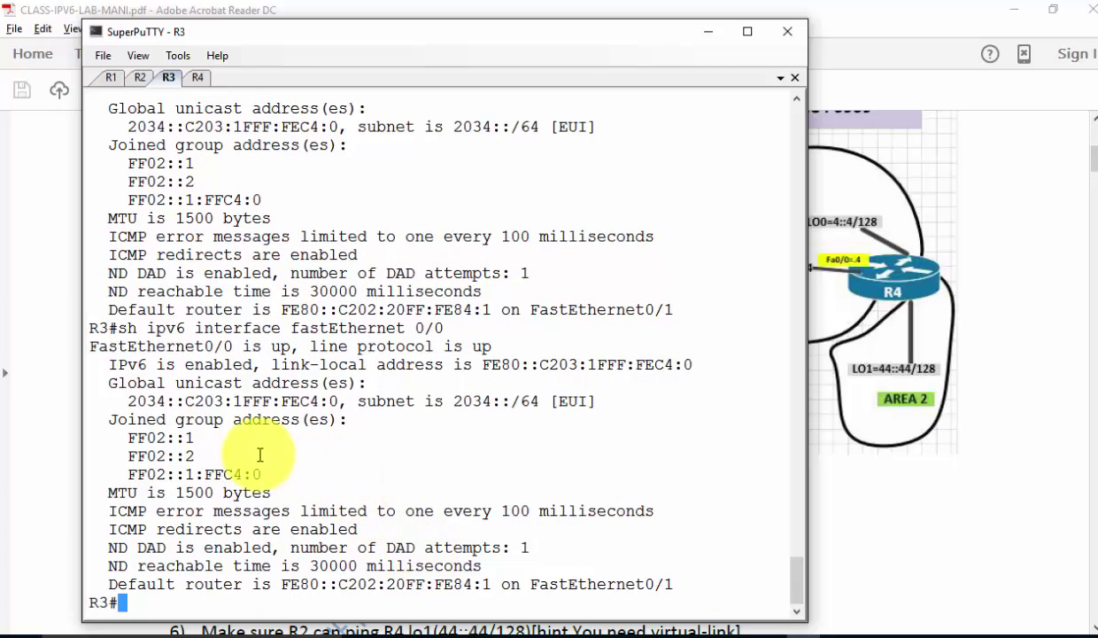
Examine the 2034 prefix and the EUI-64 interface ID in R3's Fa0/0 global unicast address.
double_click(146, 401)
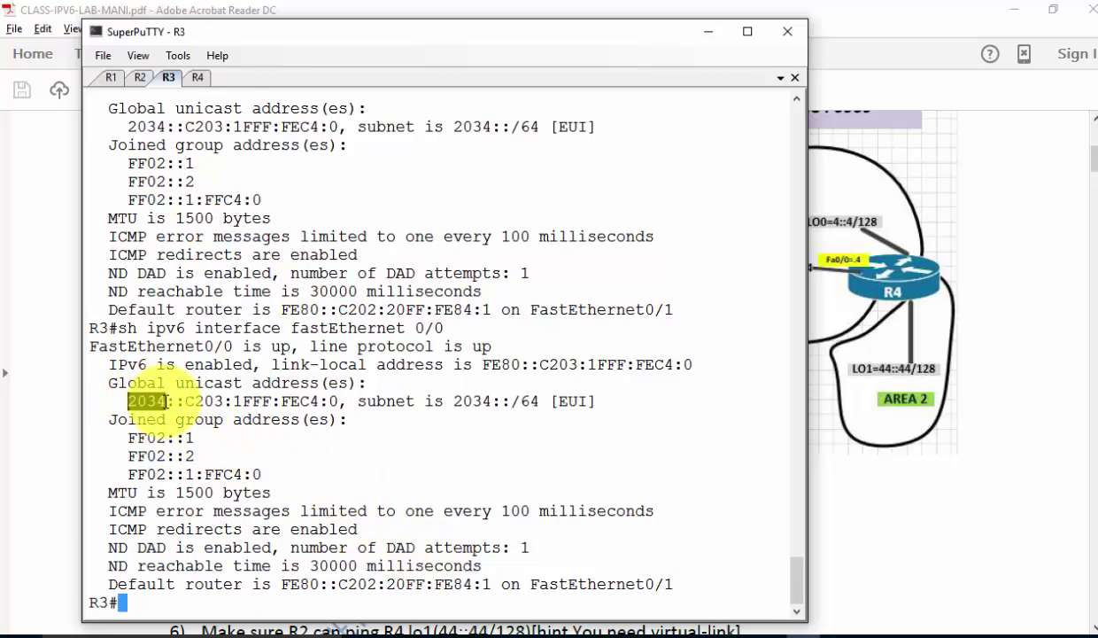
click(142, 401)
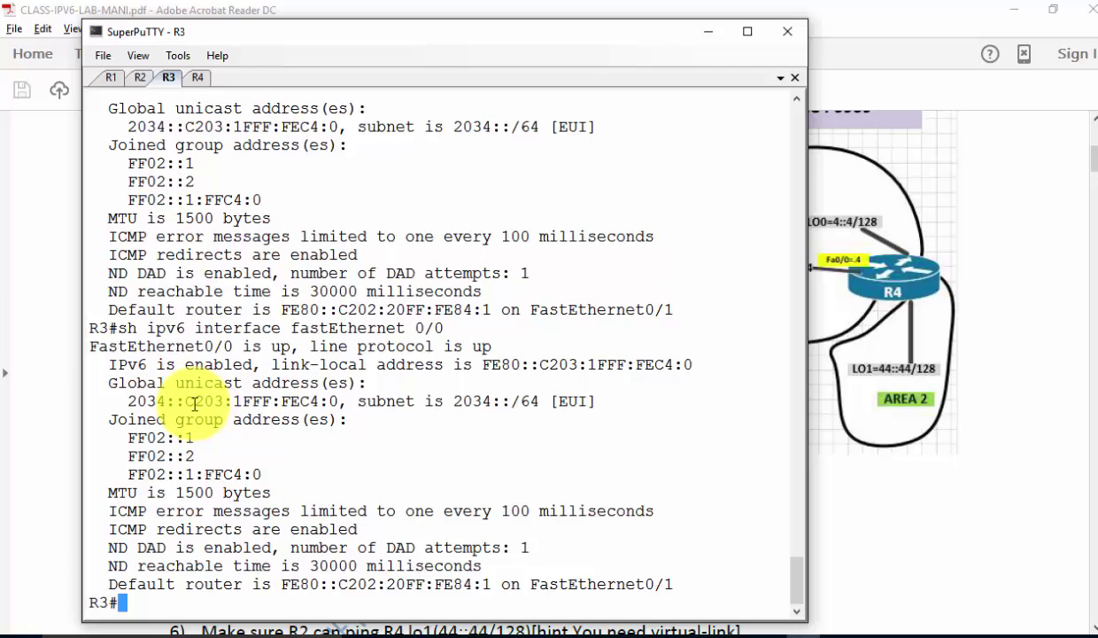
drag(184, 401, 344, 393)
click(319, 398)
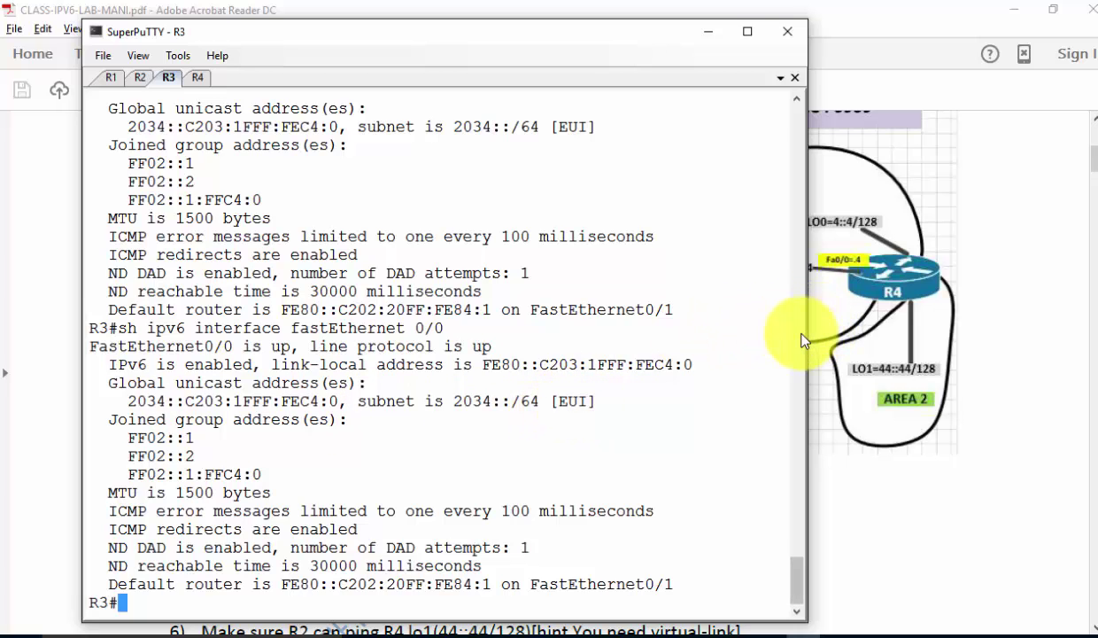
Narrow the terminal window to uncover Area 1, and enable ipv6 unicast-routing in R4's configuration mode.
drag(810, 335, 742, 337)
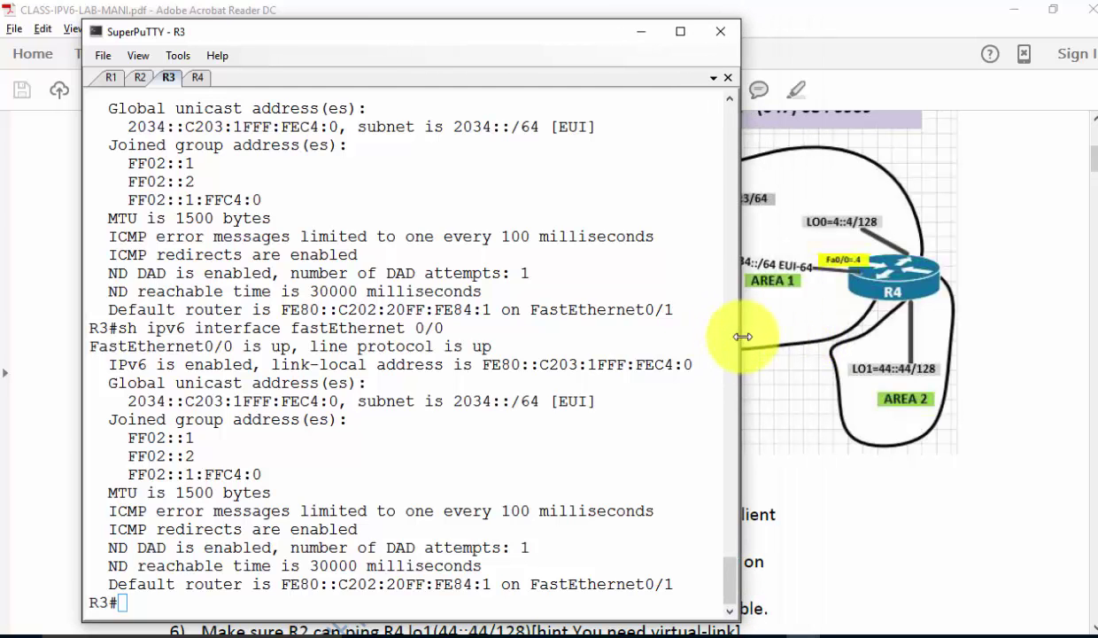
click(199, 78)
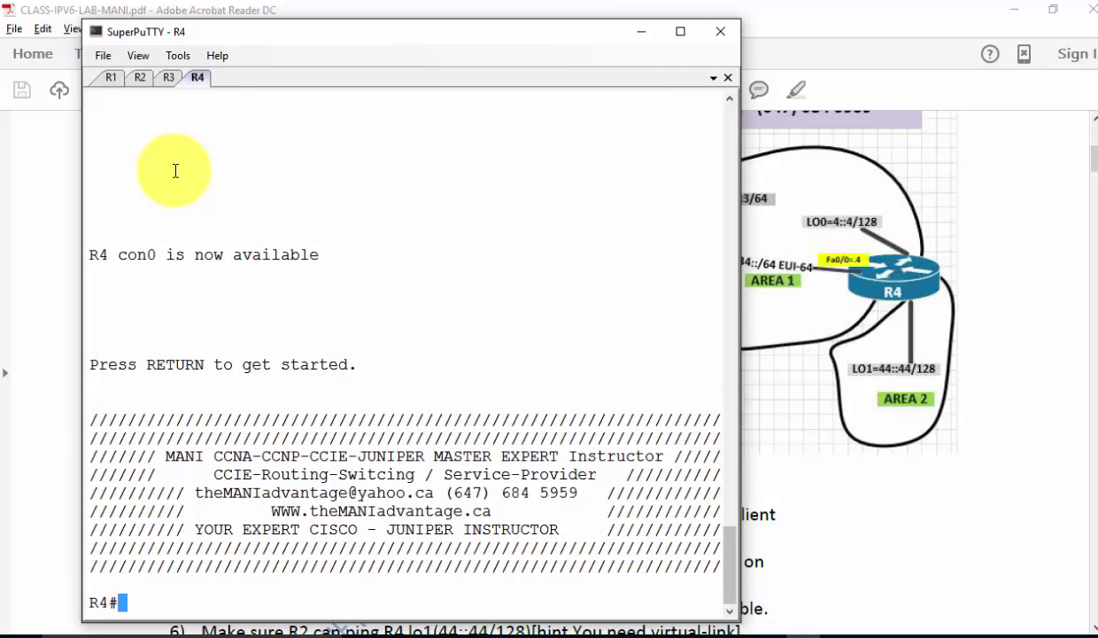
text(config t)
key(Return)
text(ipv)
key(Tab)
text(uni)
key(Tab)
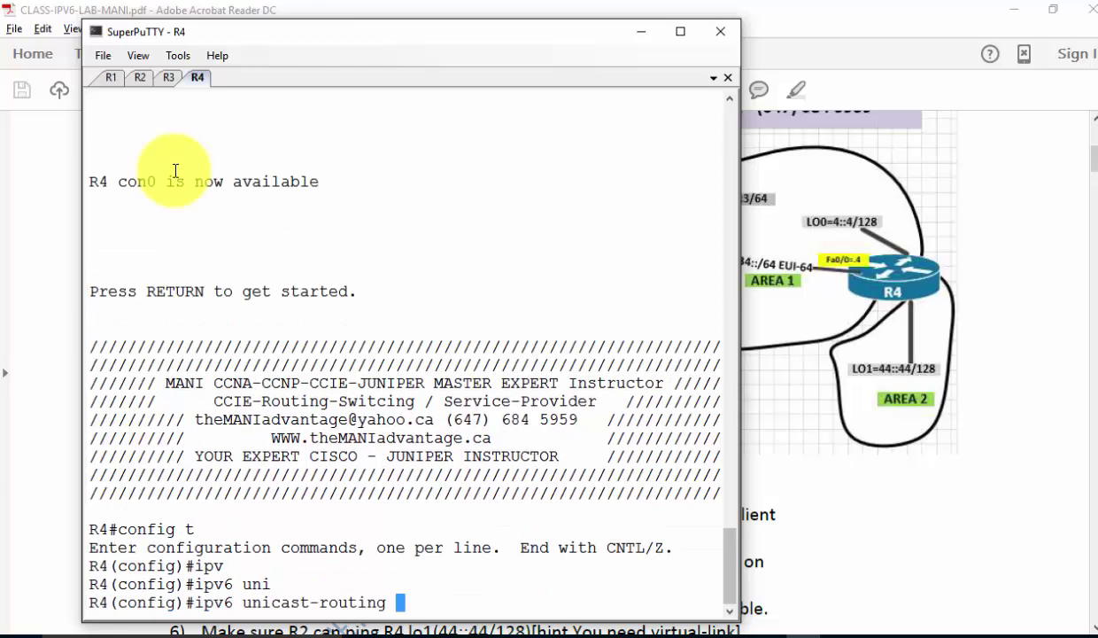
key(Return)
Assign R4's Fa0/0 the IPv6 address 2034::/64 with eui-64 and bring the interface up with no shut.
text(int fa)
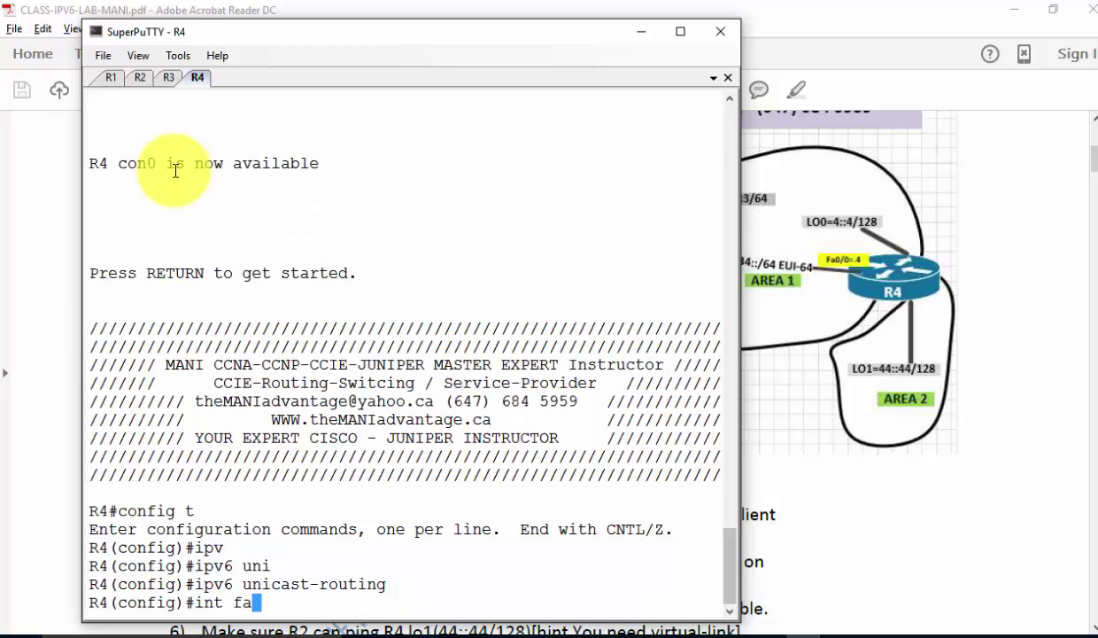
text(0/0)
key(Return)
text(ipv)
key(Return)
text(ipv6 add )
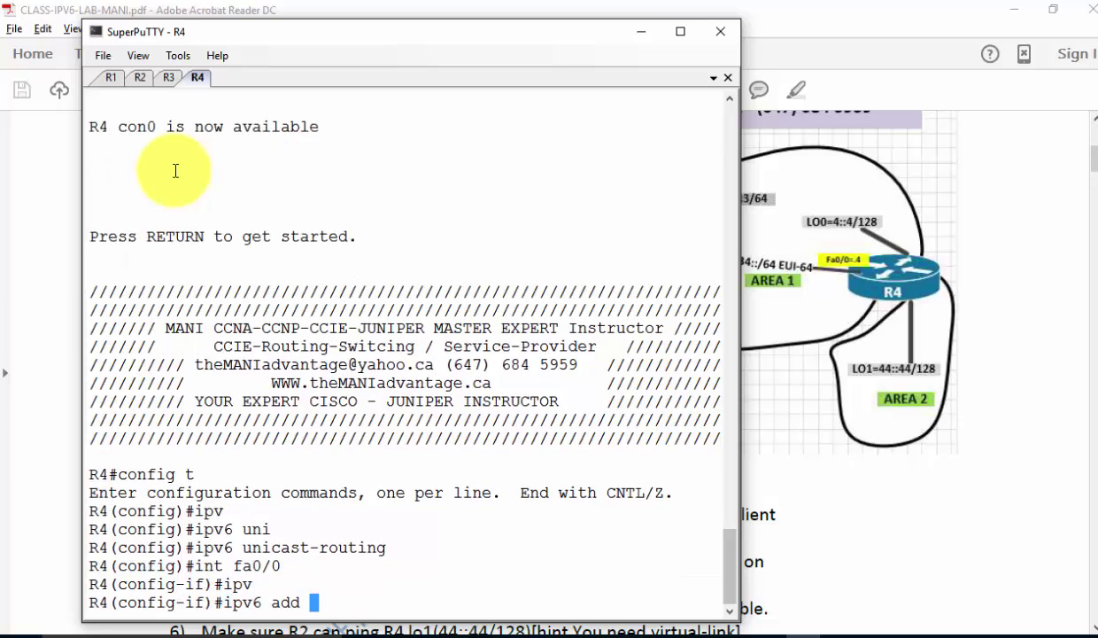
text(2034::/64 e)
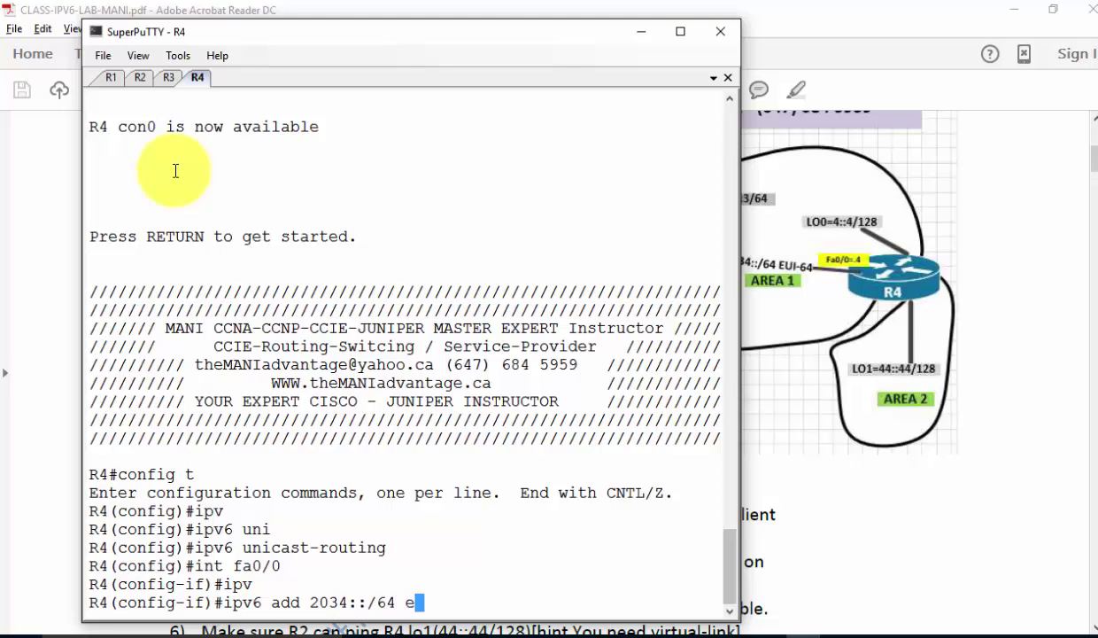
text(u)
key(Tab)
key(Return)
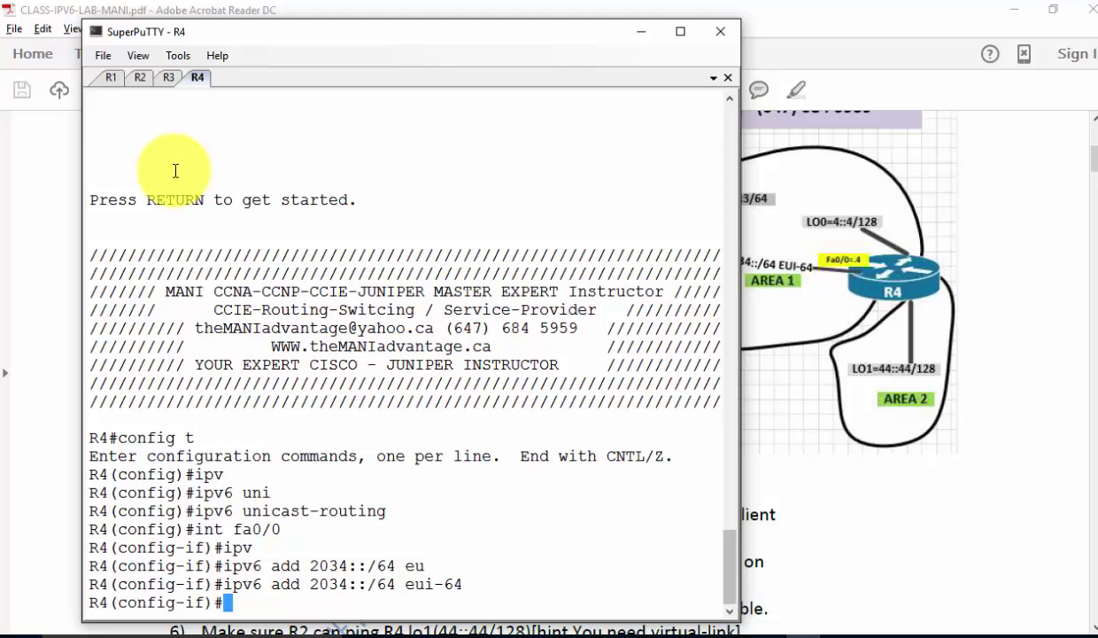
text(no shut)
key(Return)
Create loopback 0 on R4 with the IPv6 address 4::4/128.
text(in)
key(BackSpace)
text(t lo )
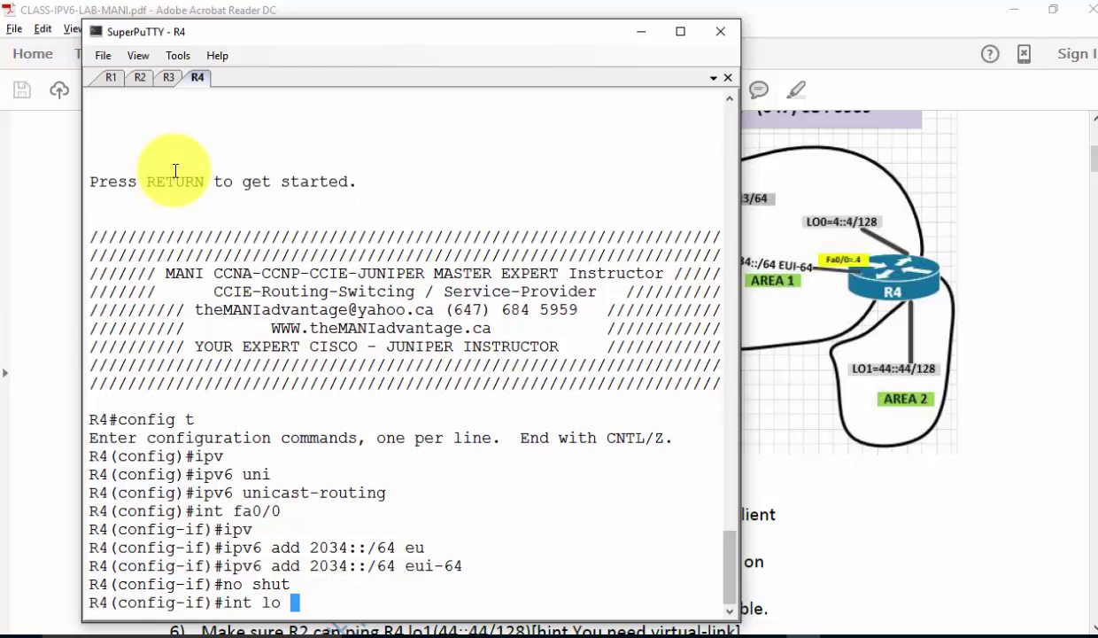
text(0)
key(Return)
text(ip)
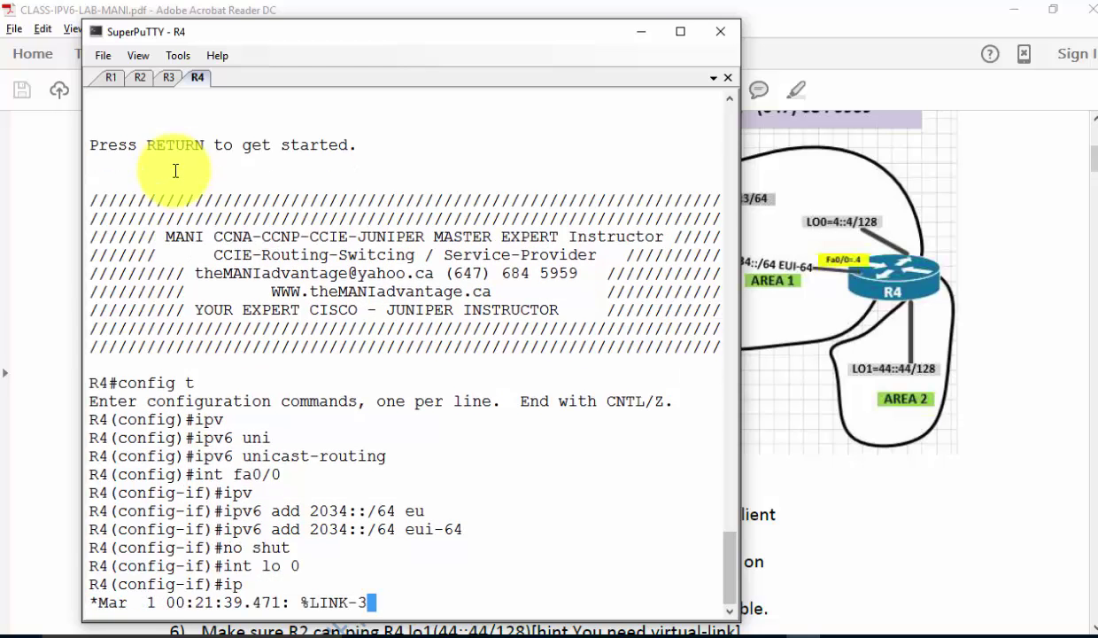
text(v6 add )
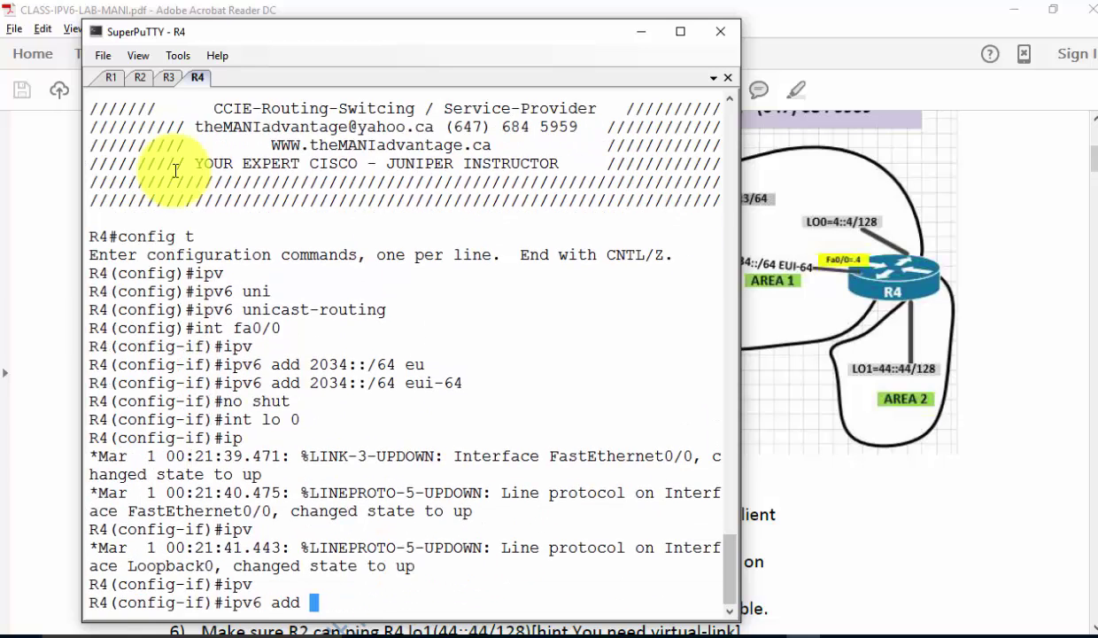
text(4::4/12)
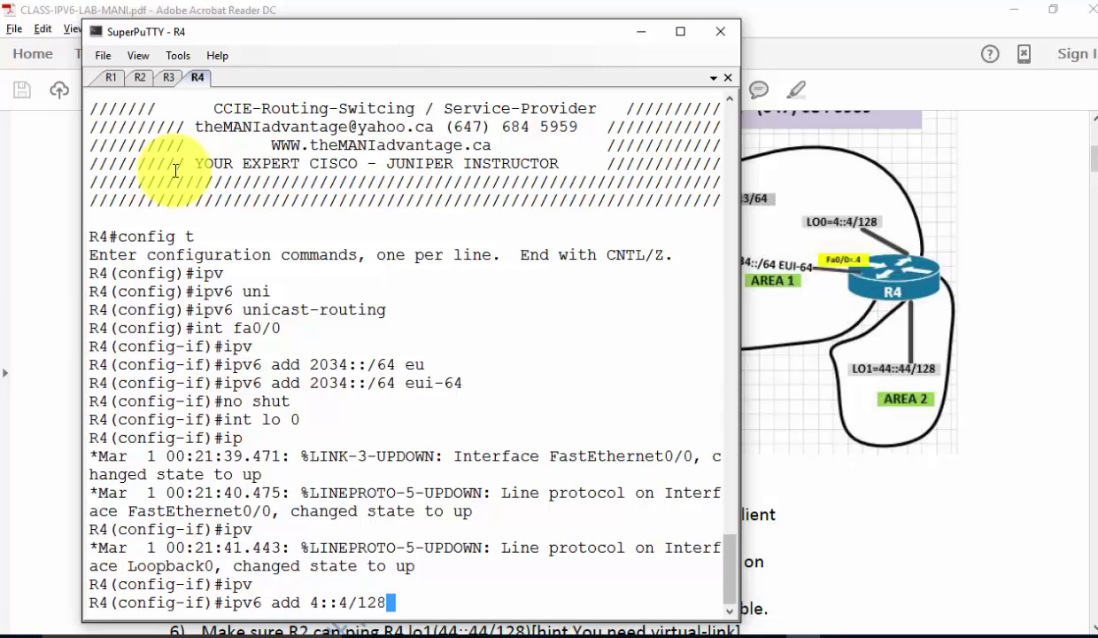
text(8)
key(Return)
Create loopback 1 on R4 with the IPv6 address 44::44/128.
text(int lo 1)
key(Return)
text(ipv)
key(Tab)
text(add 44::)
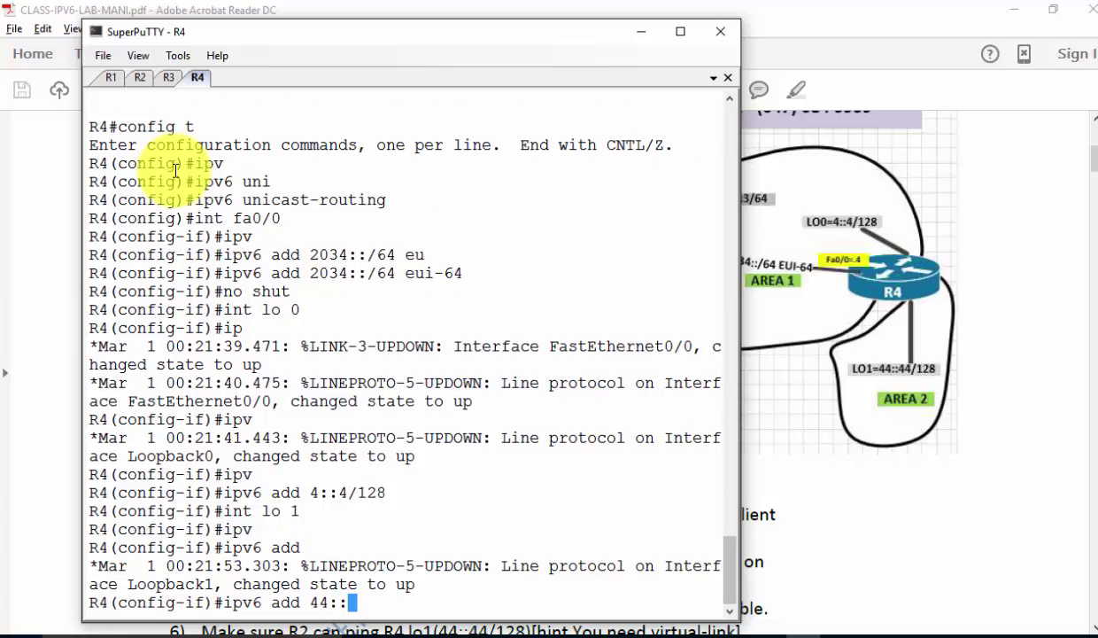
text(44/128)
key(Return)
Leave configuration mode on R4 and list its IPv6 interfaces with sh ipv6 interface brief.
text(en)
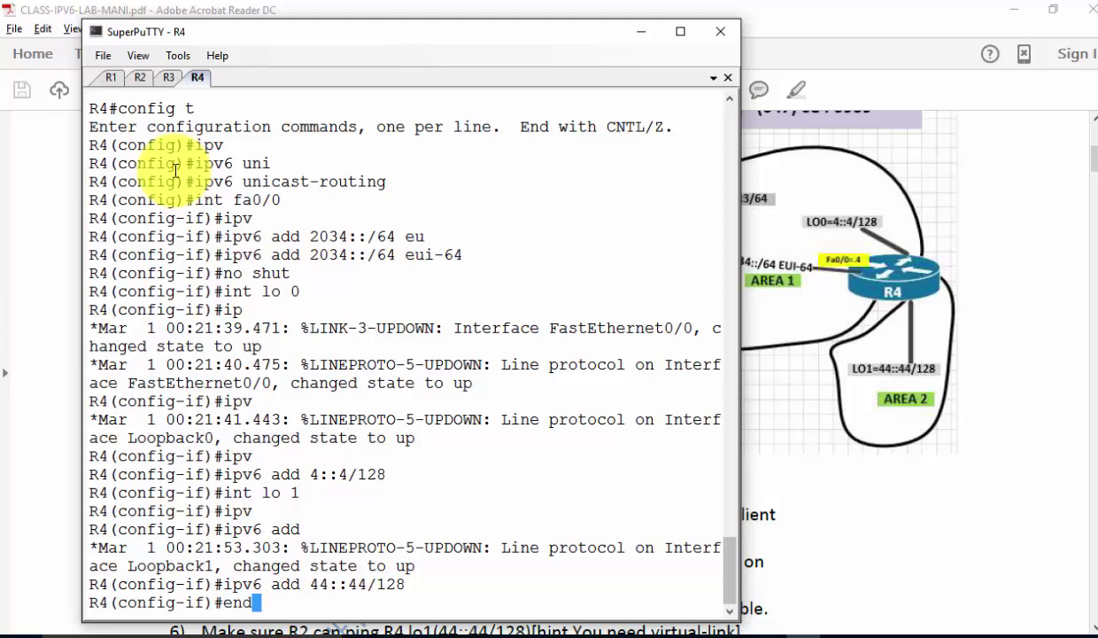
text(d)
key(Return)
key(Return)
key(Return)
text(sh ipv6 i)
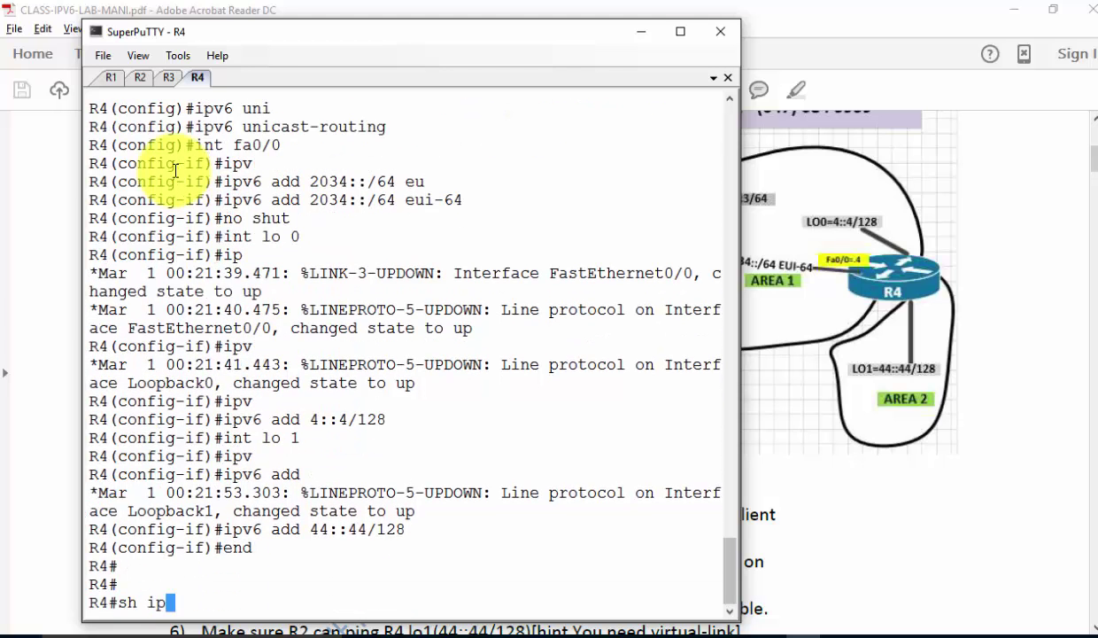
key(Tab)
text(int)
key(Tab)
text(bri)
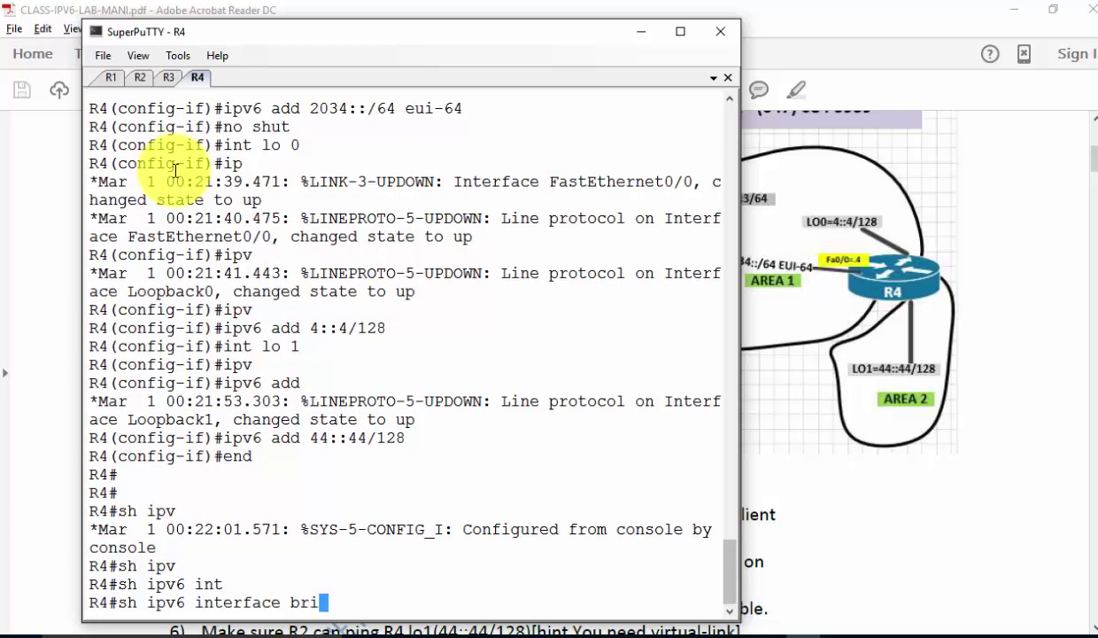
text(ef)
key(Return)
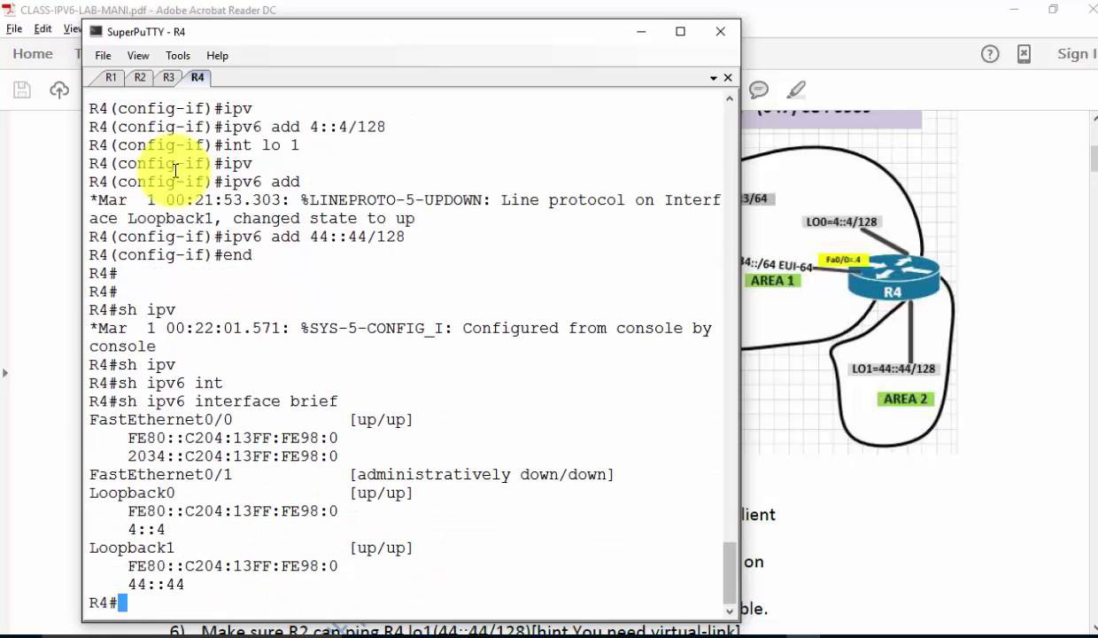
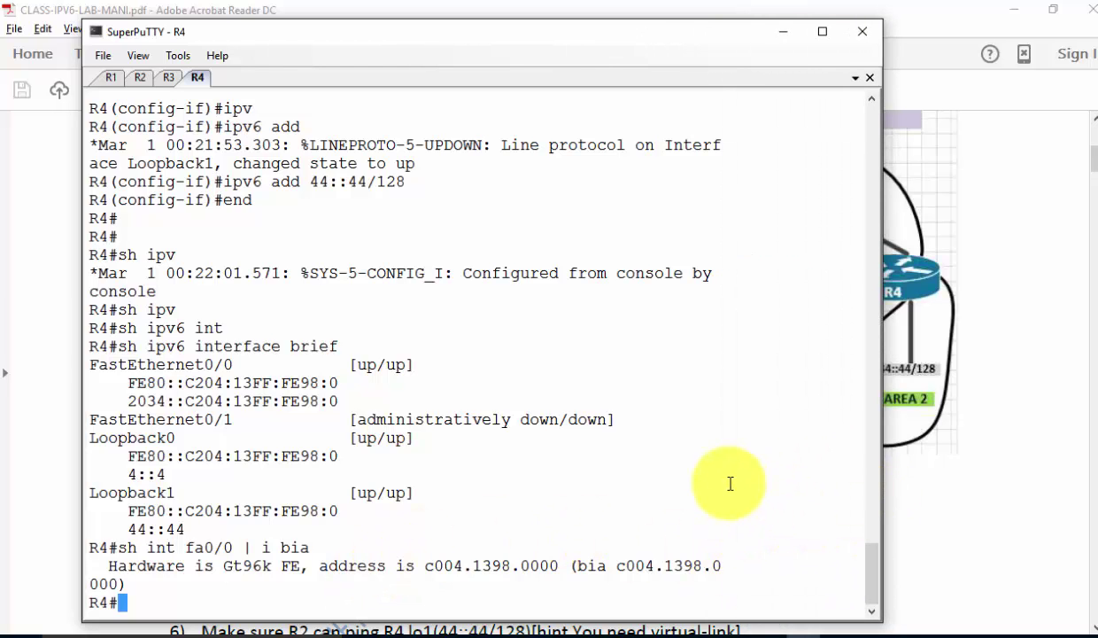
Display R4's Fa0/1 burned-in MAC address with sh int fa0/1 | i bia and highlight it.
key(Up)
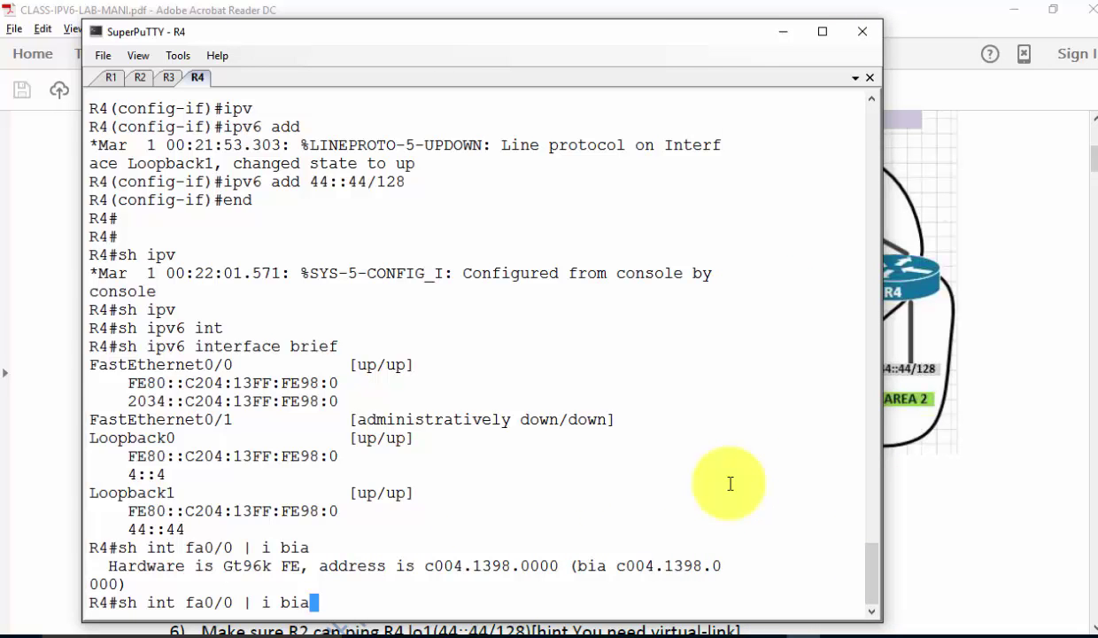
key(Left)
key(Left)
key(Left)
key(Left)
key(Left)
key(Left)
key(Left)
key(Return)
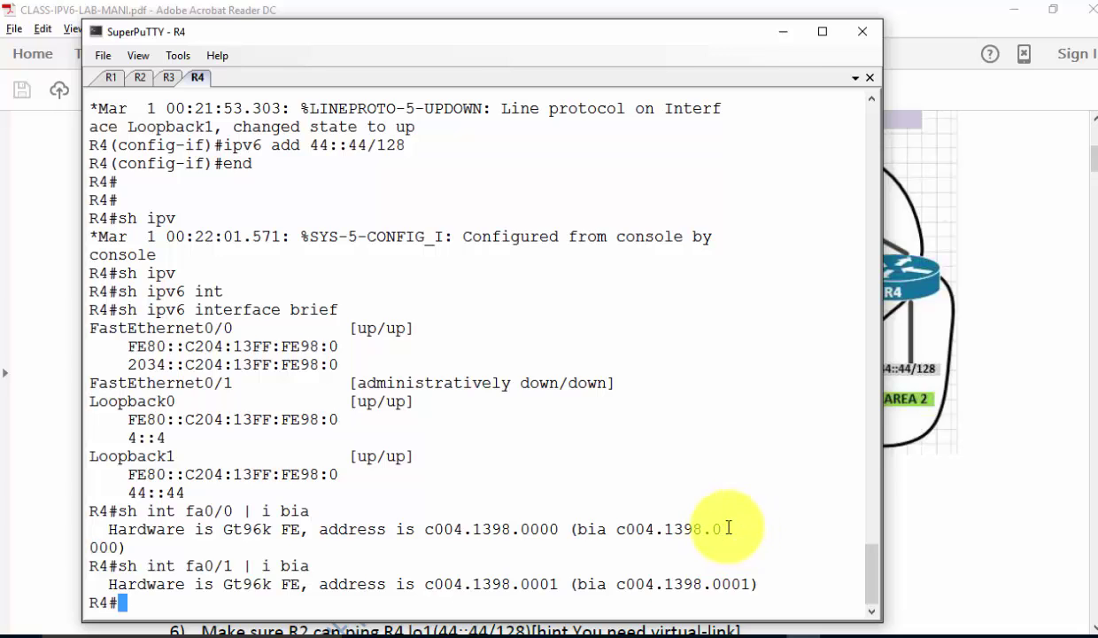
drag(619, 587, 746, 583)
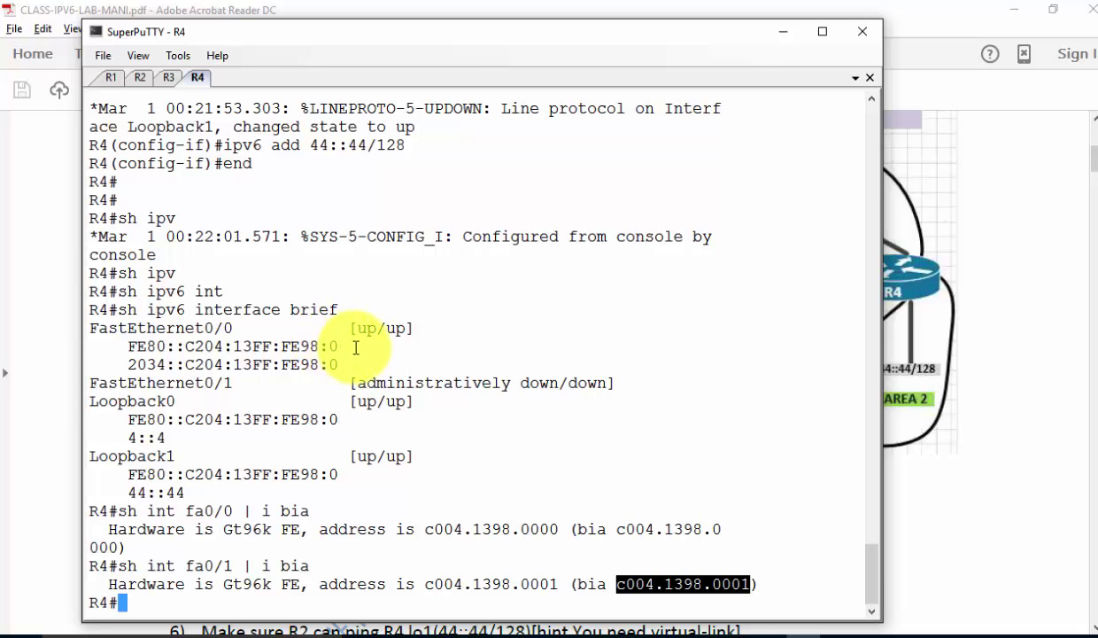
Copy R4's Fa0/0 link-local address FE80::C204:13FF:FE98:0 into a blank Notepad document and pad its last group to 0000.
drag(337, 346, 133, 345)
key(ctrl+c)
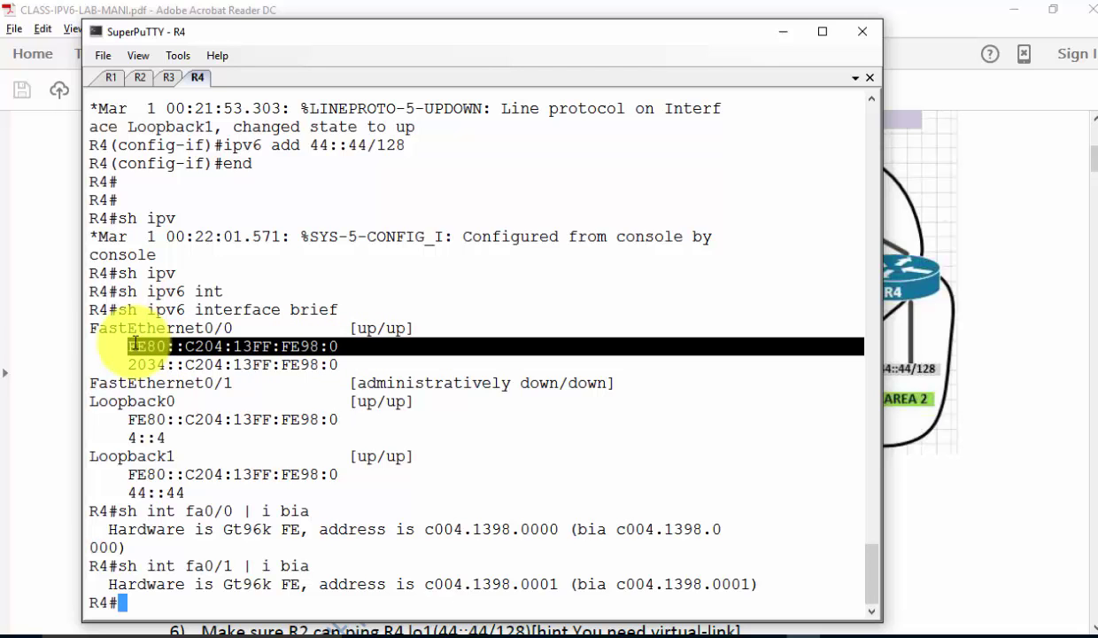
key(Return)
click(837, 631)
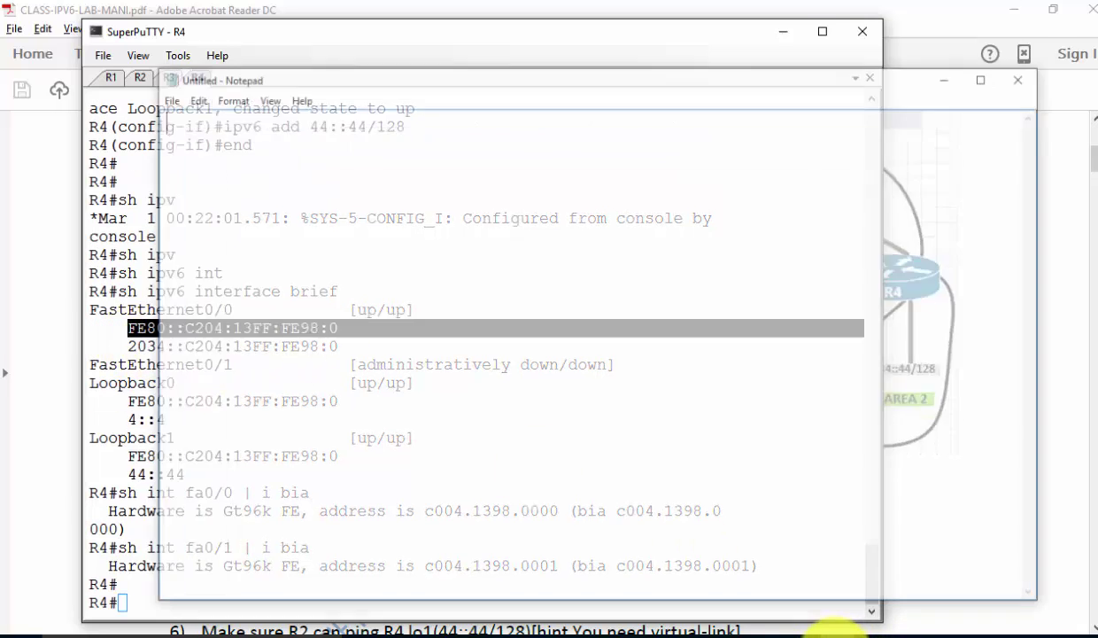
key(ctrl+v)
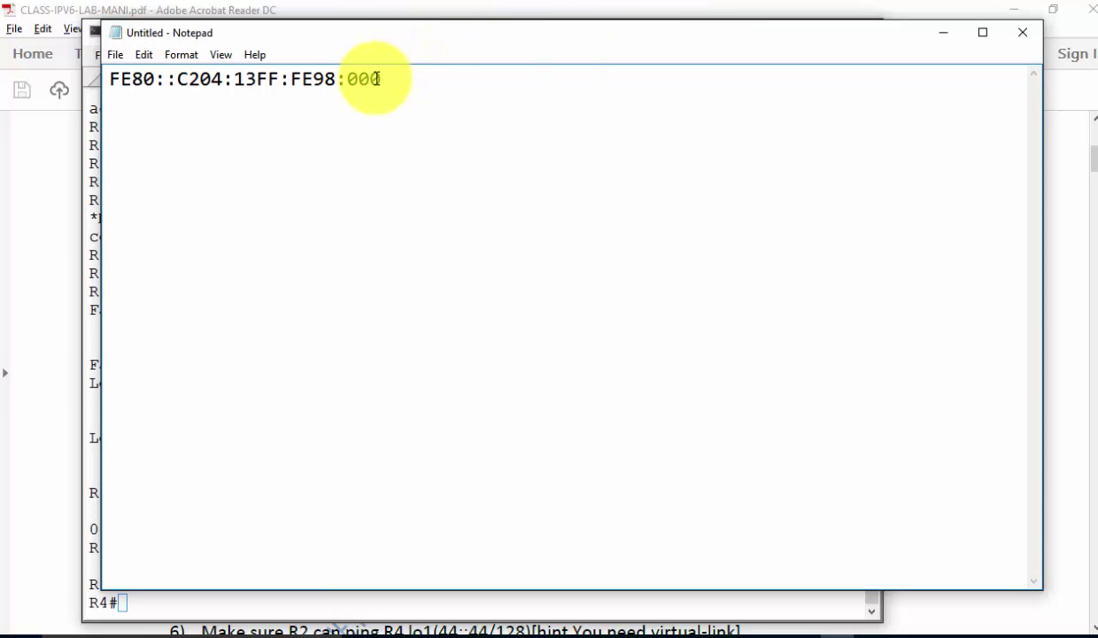
Enclose FF:FE in square brackets within the noted address and move the Notepad window down below R4's link-local address.
click(257, 78)
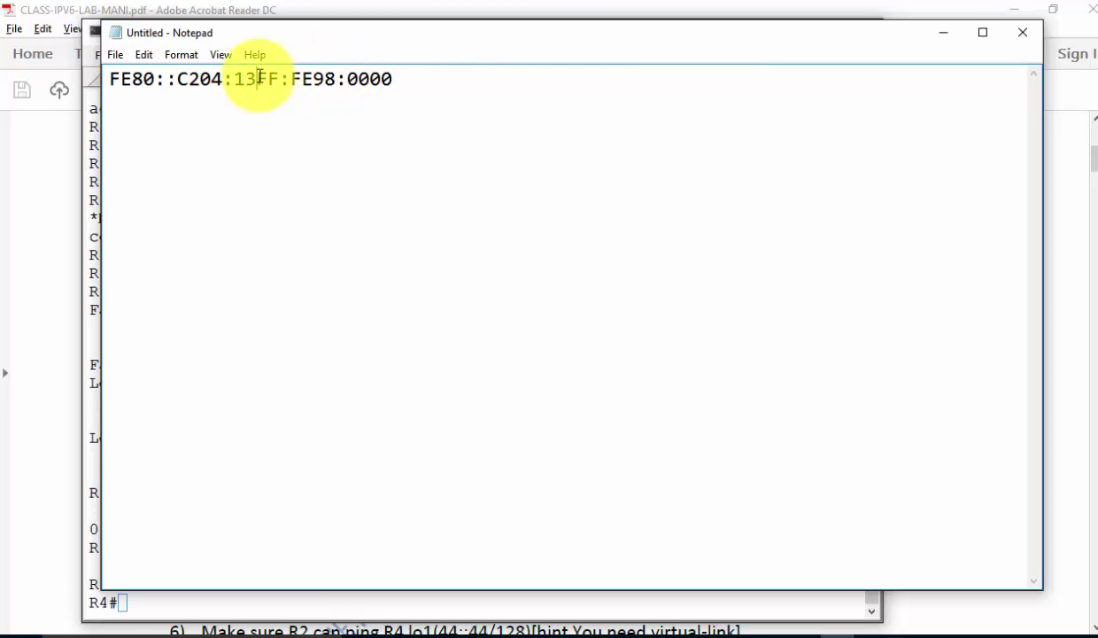
text([)
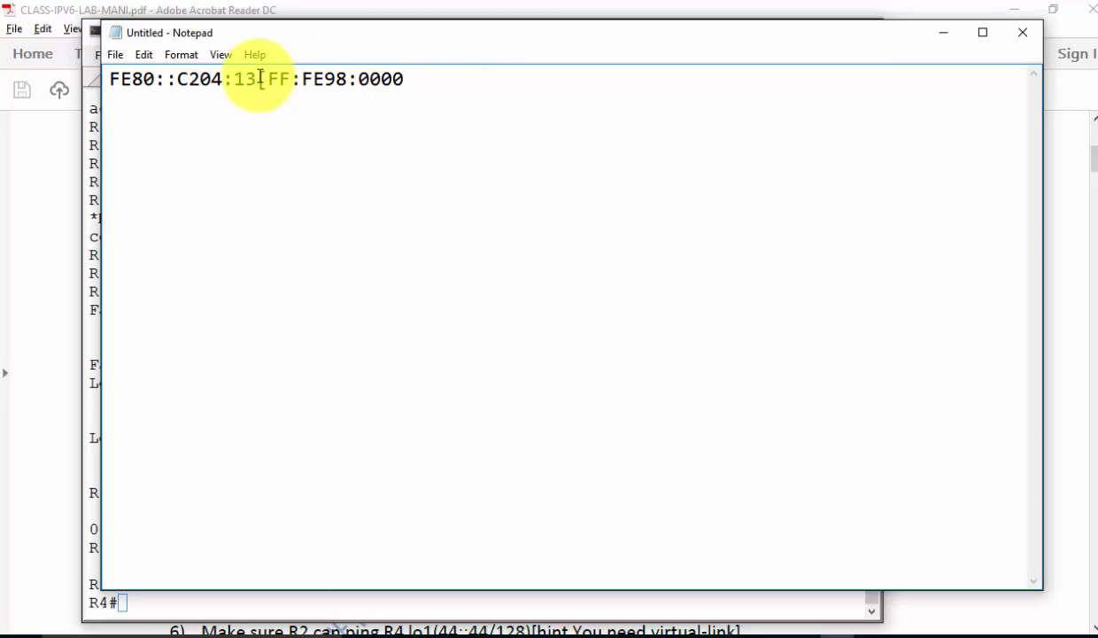
click(324, 79)
text(])
drag(298, 41, 318, 373)
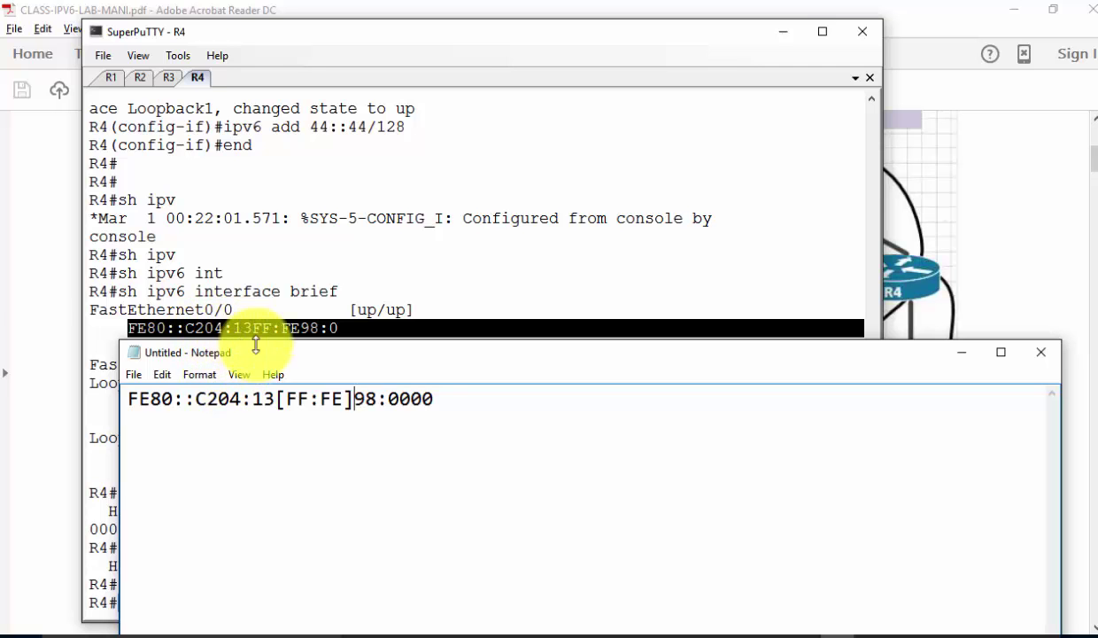
drag(323, 360, 324, 362)
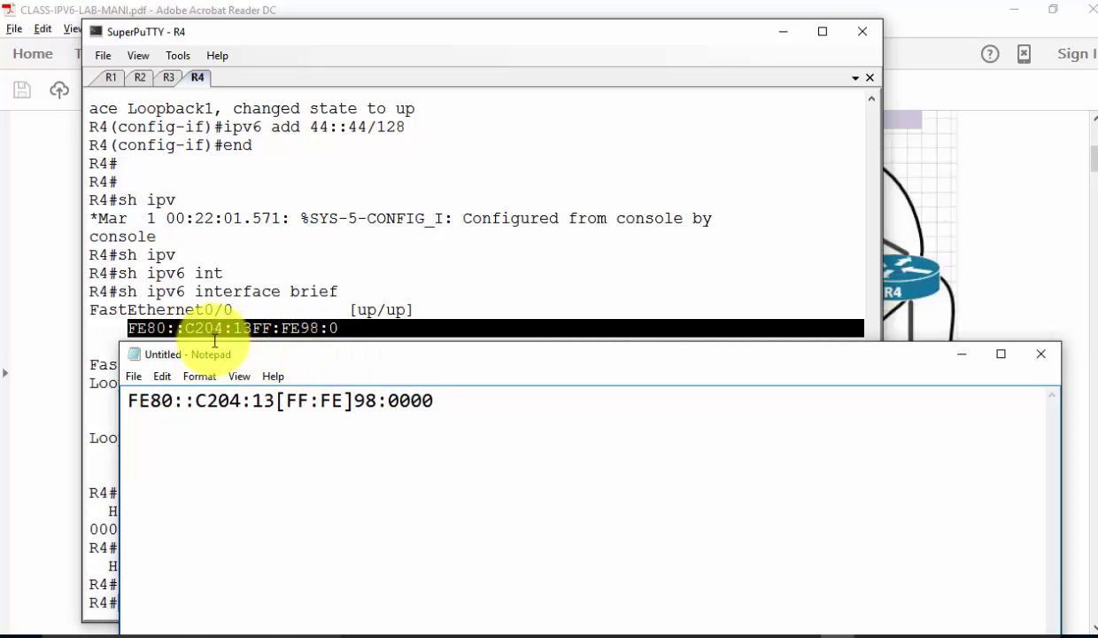
Compare the 2 in the noted C204 group with R4's Fa0/0 MAC address and add the line 1010=10 to the note.
drag(216, 355, 498, 544)
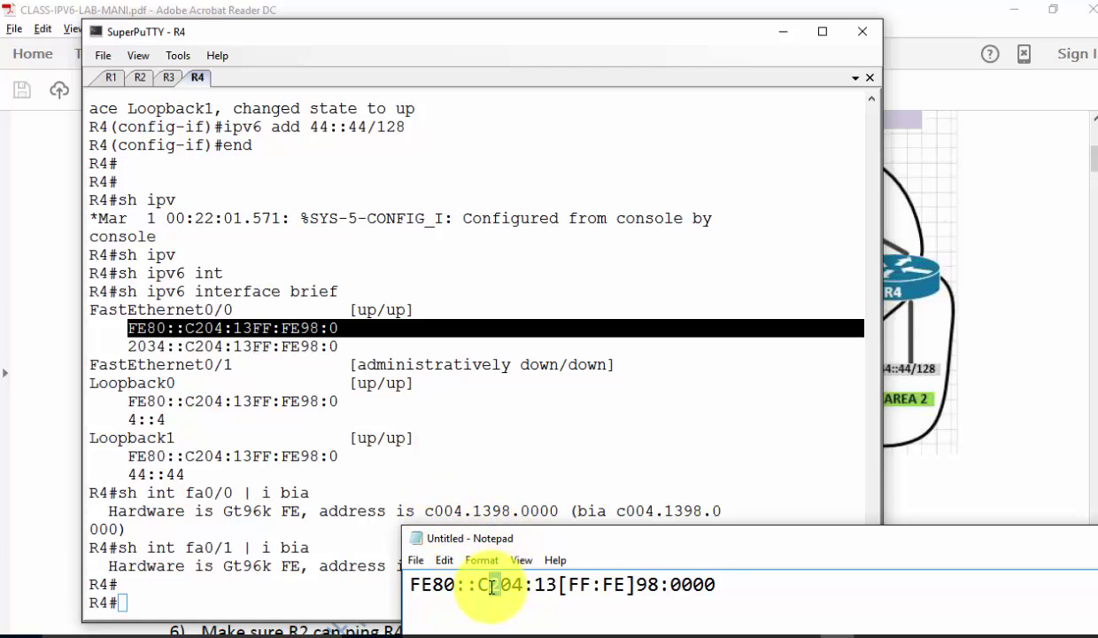
click(442, 511)
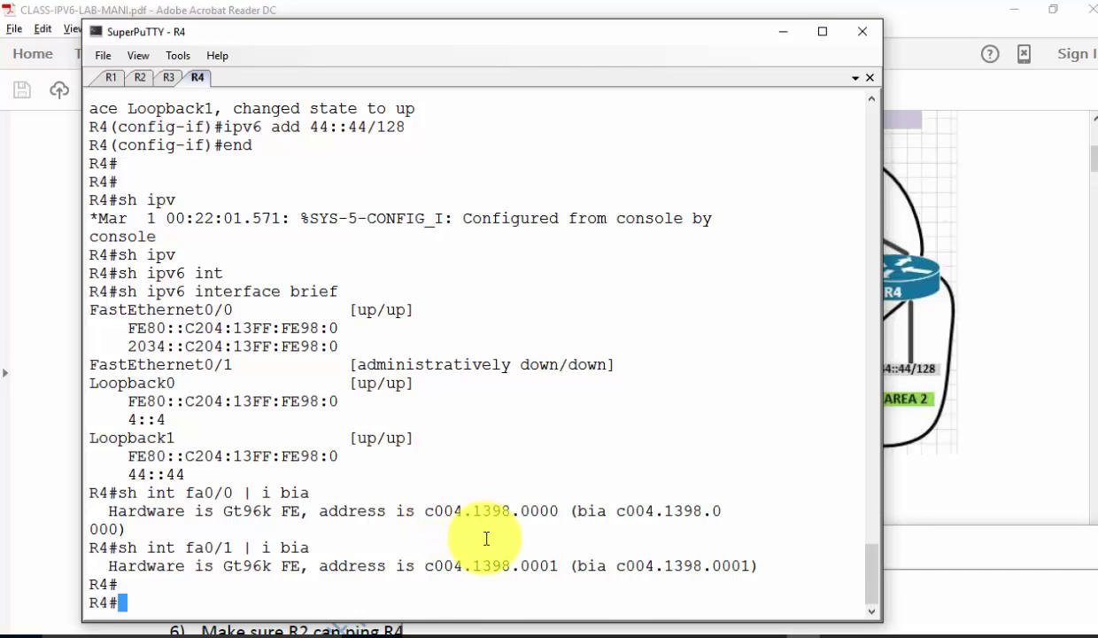
click(913, 593)
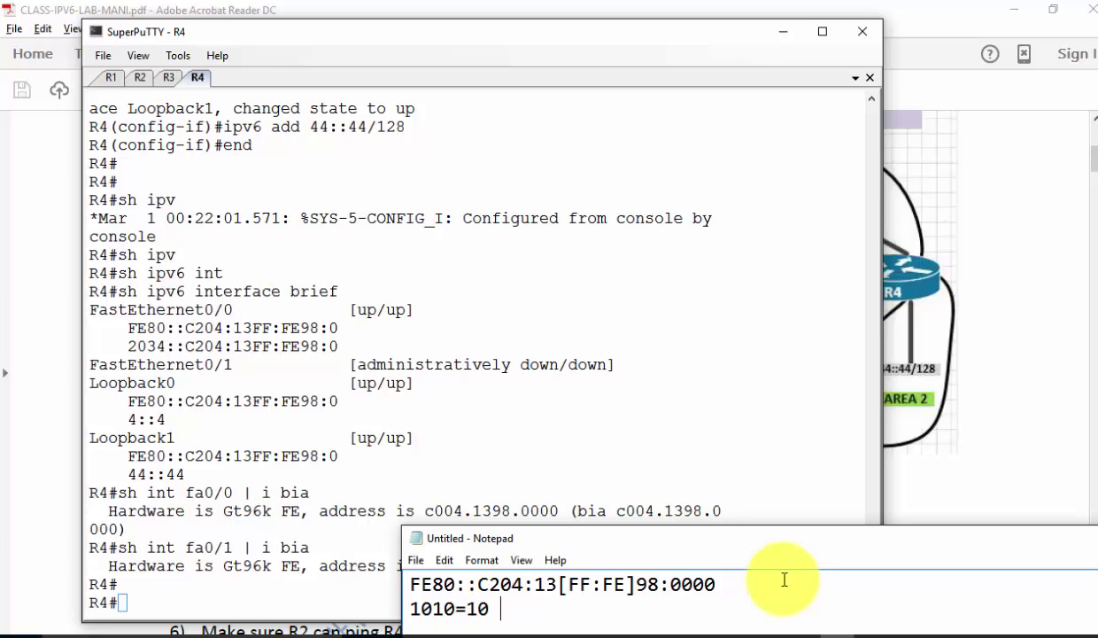
click(433, 511)
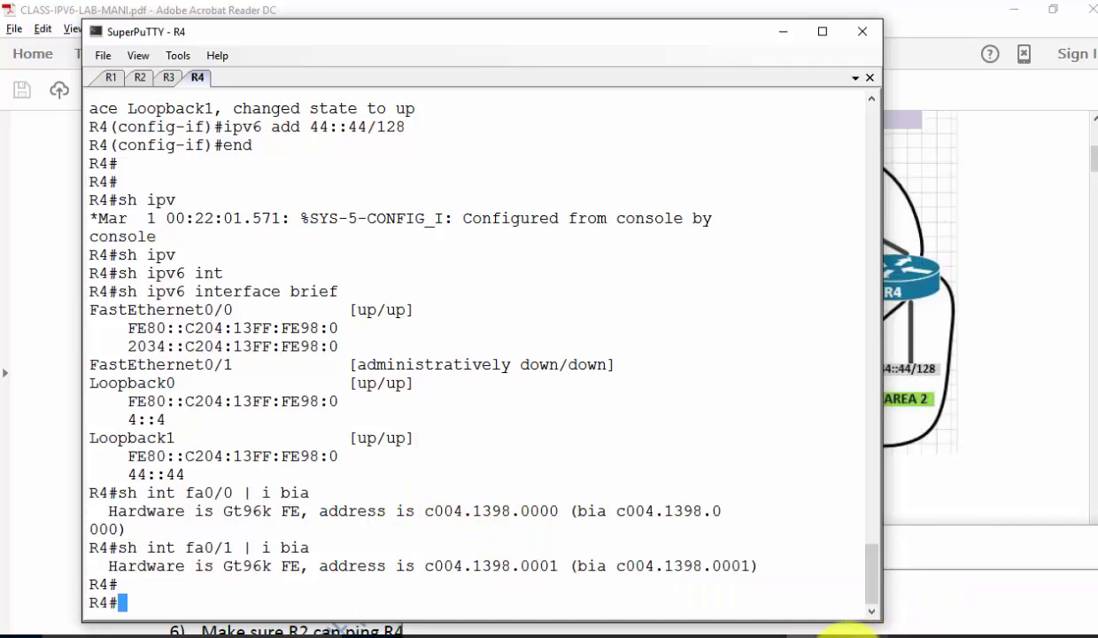
click(761, 625)
drag(490, 584, 502, 584)
drag(594, 551, 321, 362)
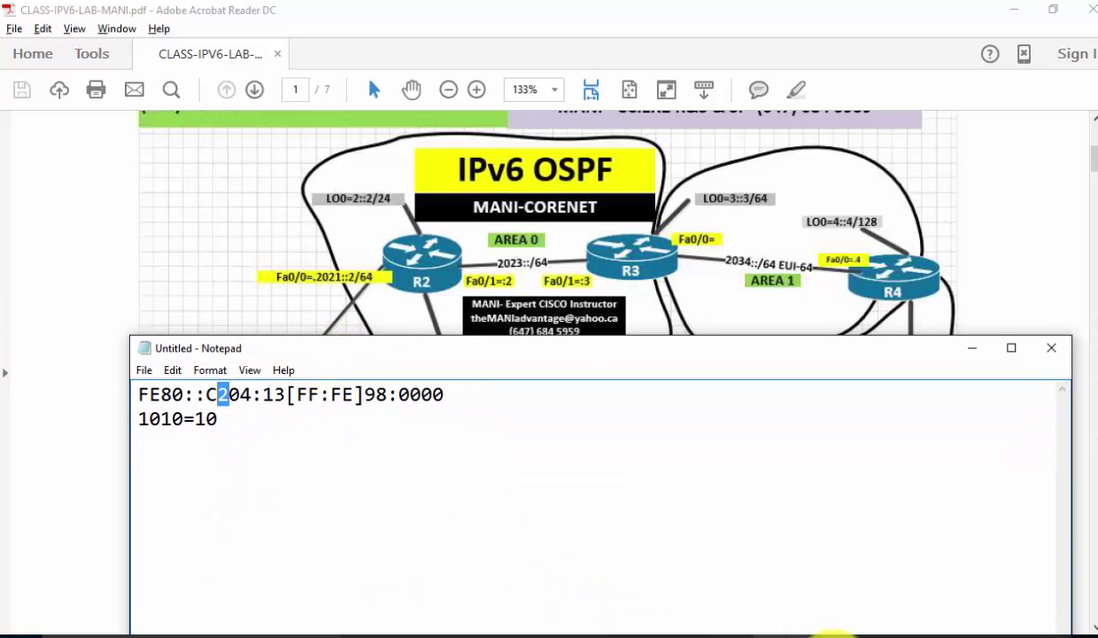
Shrink the SuperPuTTY window, switch to the R1 session and place it so the R1-PC part of the lab diagram stays visible.
click(796, 627)
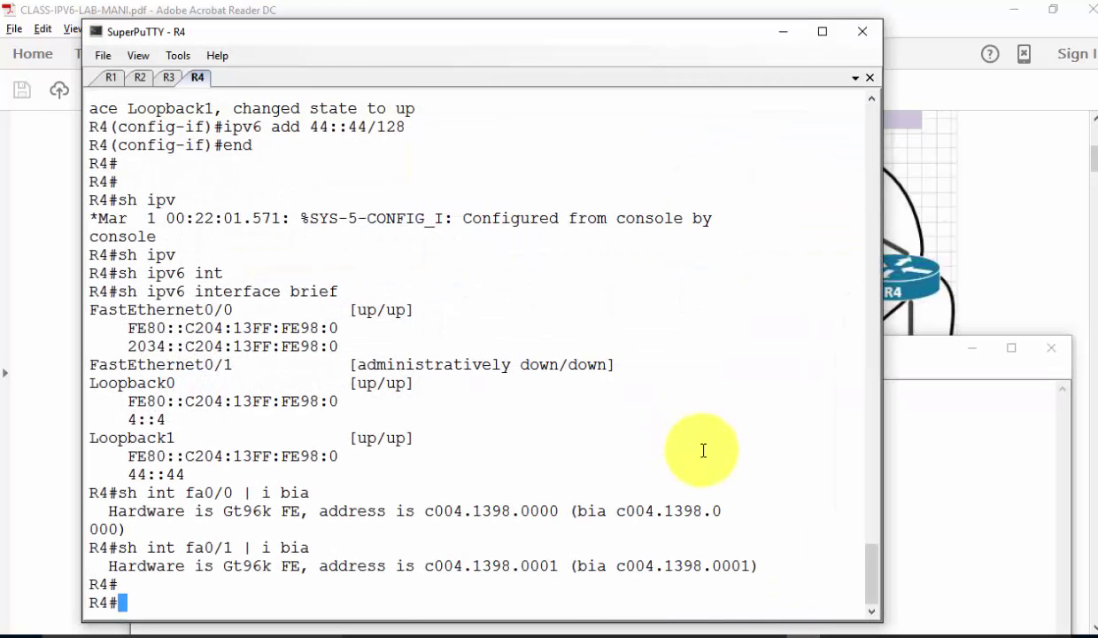
drag(429, 21, 399, 351)
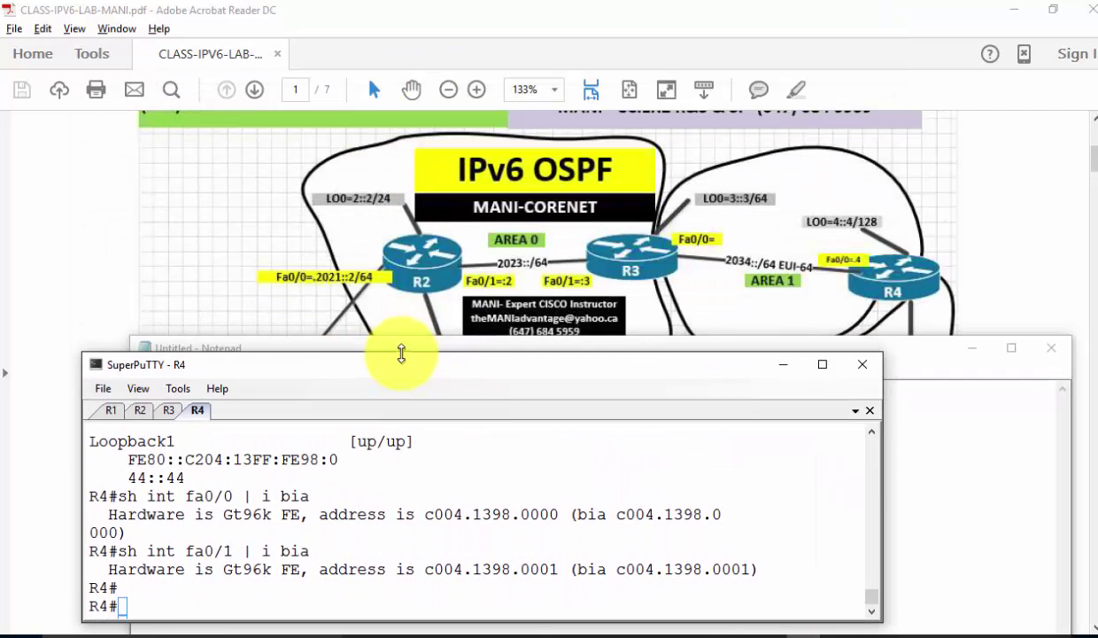
click(110, 408)
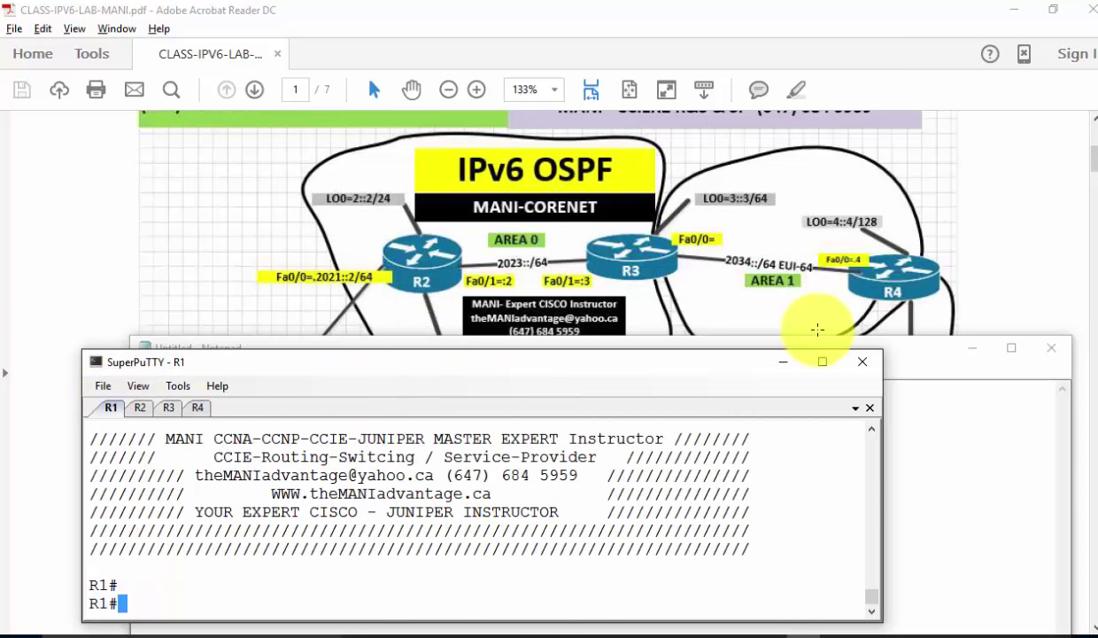
drag(1095, 163, 1095, 172)
scroll(1095, 173, down, 1)
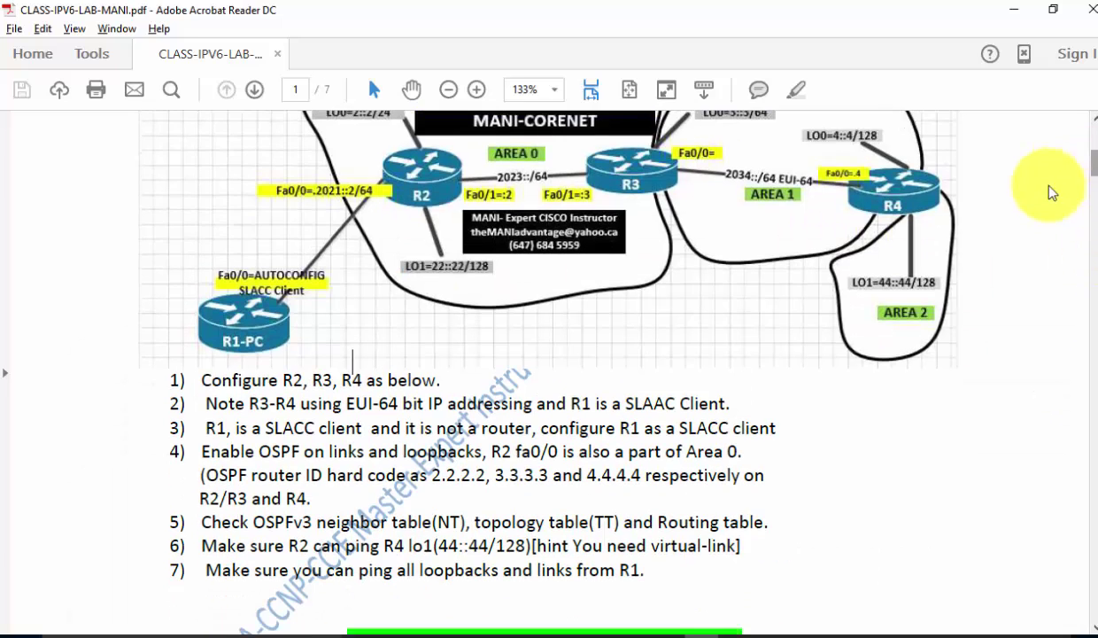
click(806, 631)
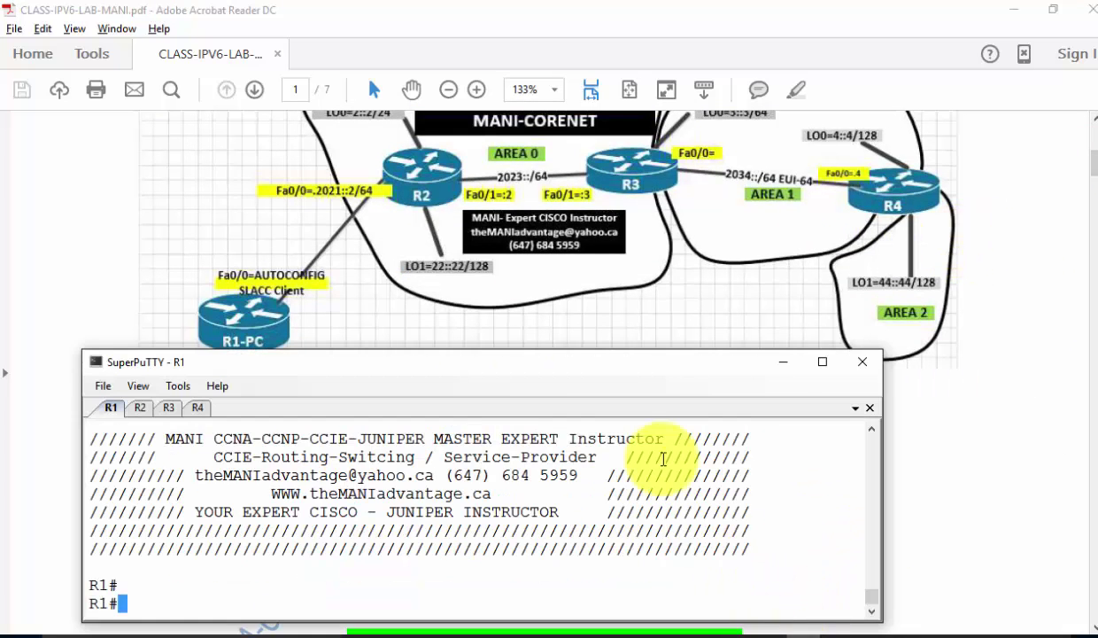
drag(581, 367, 859, 292)
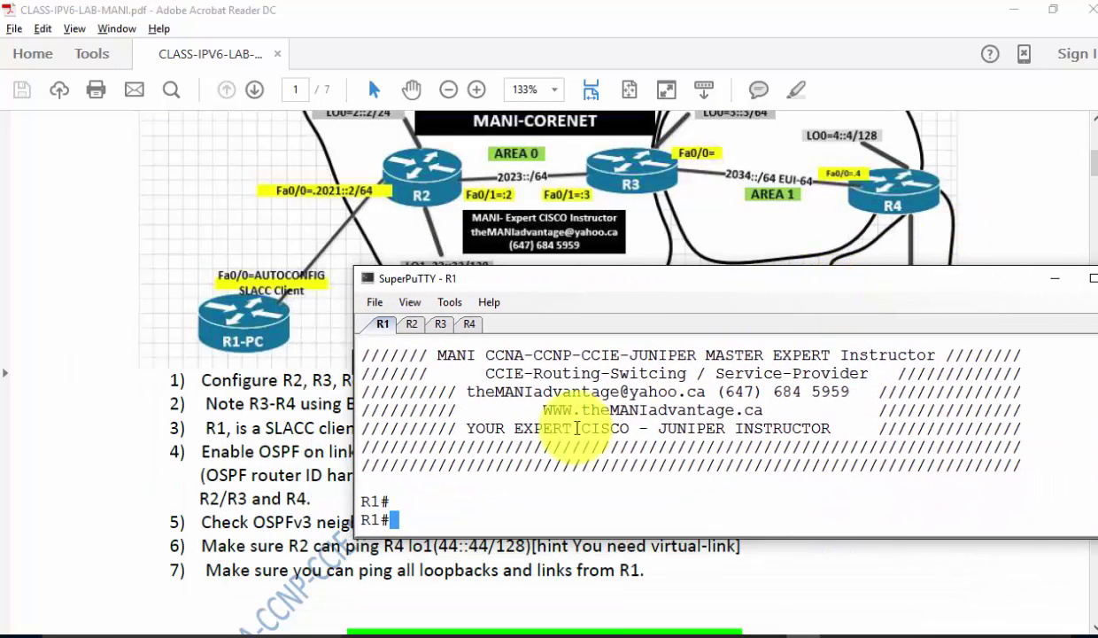
Configure R1's interface fa0/0 as a SLAAC client with ipv6 address autoconfig, checking the command's options before running it.
click(534, 460)
text(CONFI )
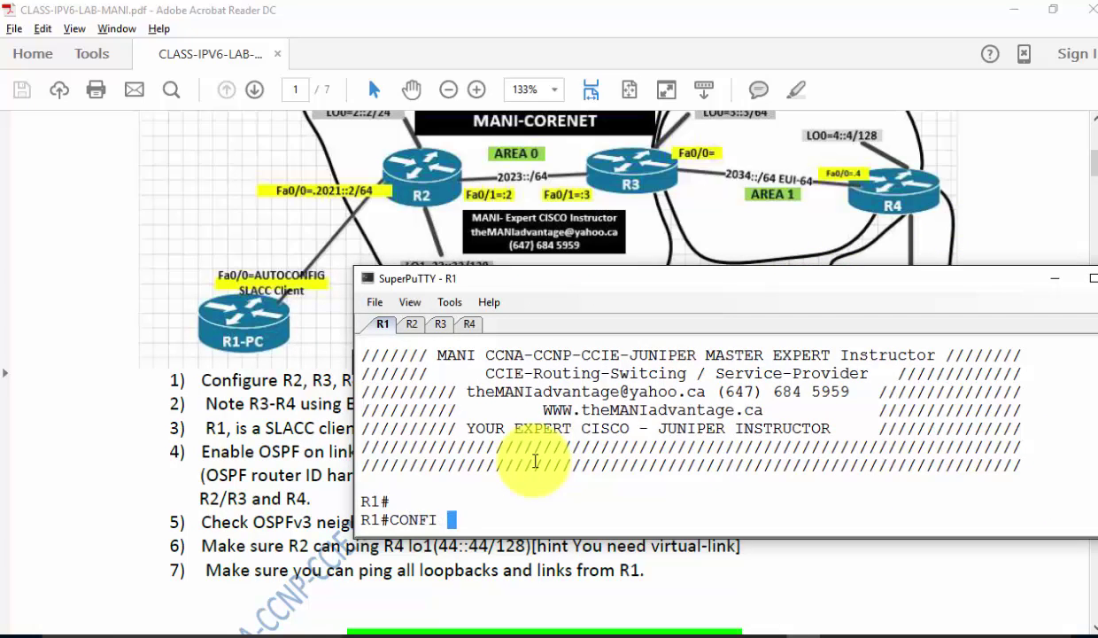
text(T)
key(Return)
text(i)
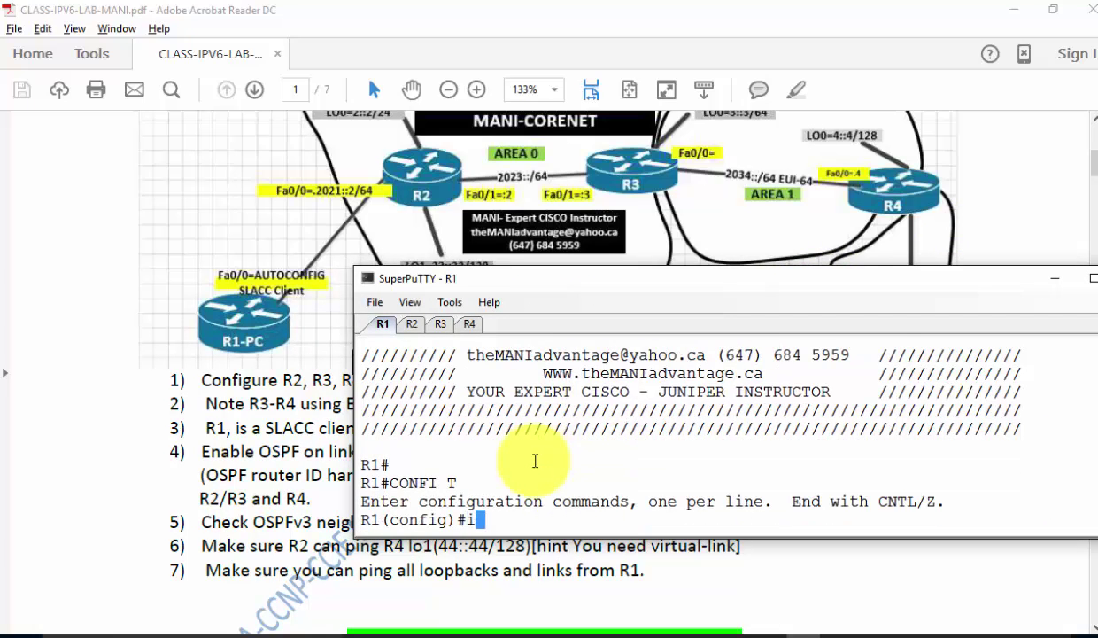
text(nt fa0/0)
key(Return)
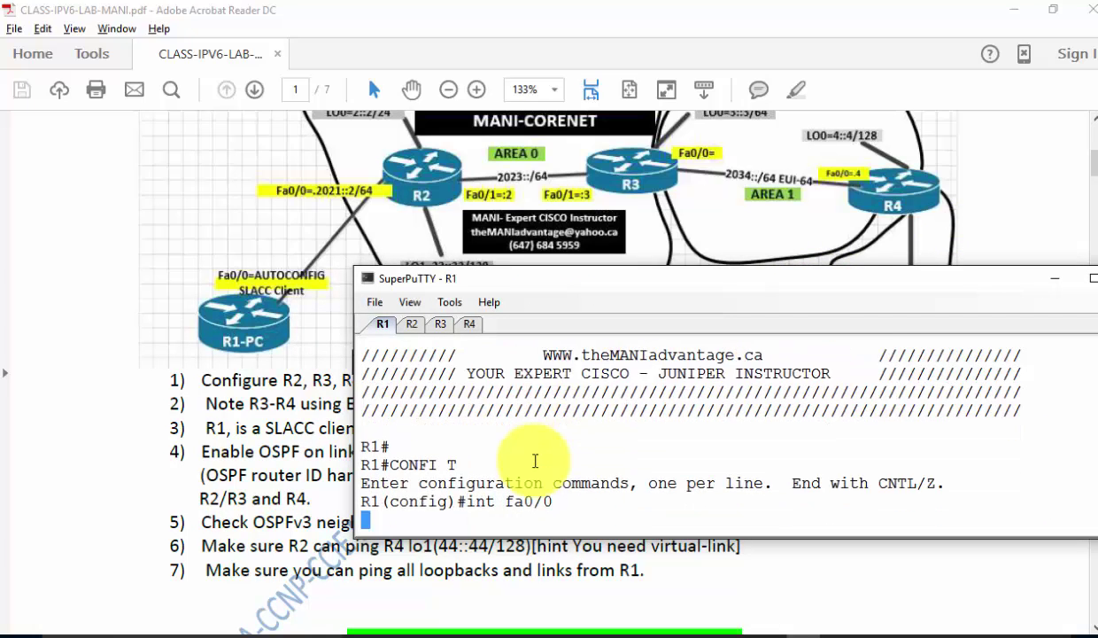
text(ipv)
key(Tab)
text(add)
key(Tab)
text(au)
key(Tab)
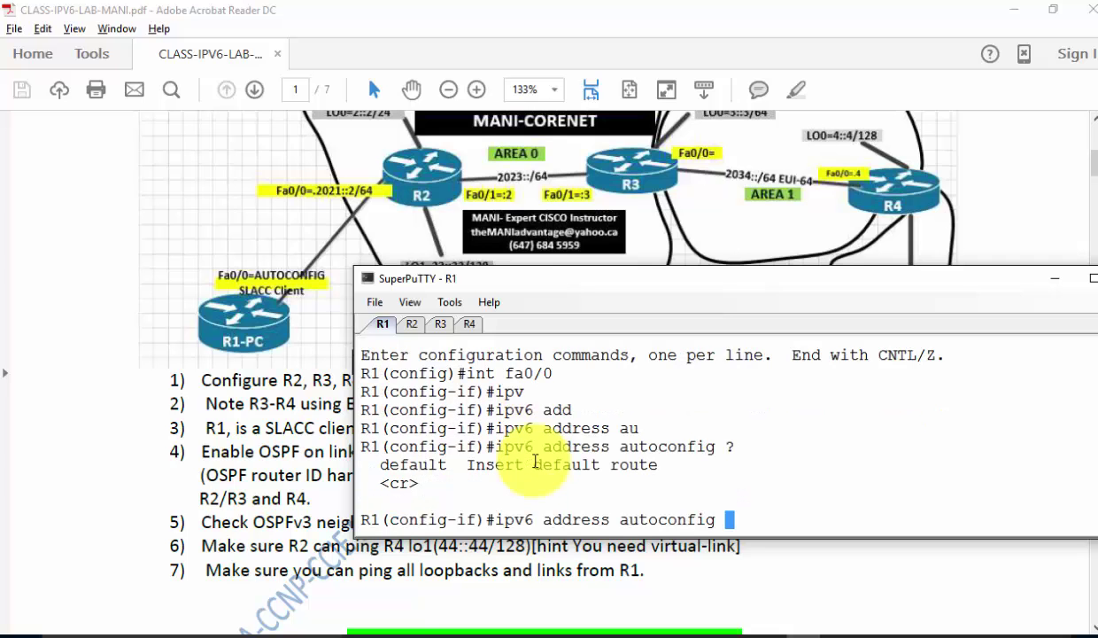
key(Return)
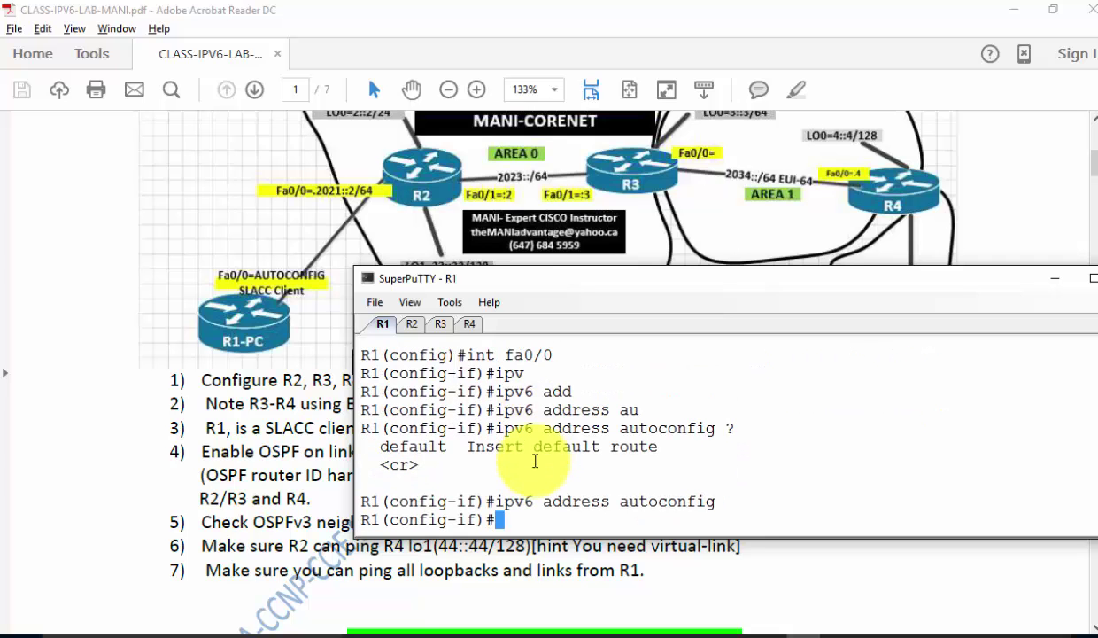
Bring up R1's fa0/0 interface with no shut and leave configuration mode.
text(no shu)
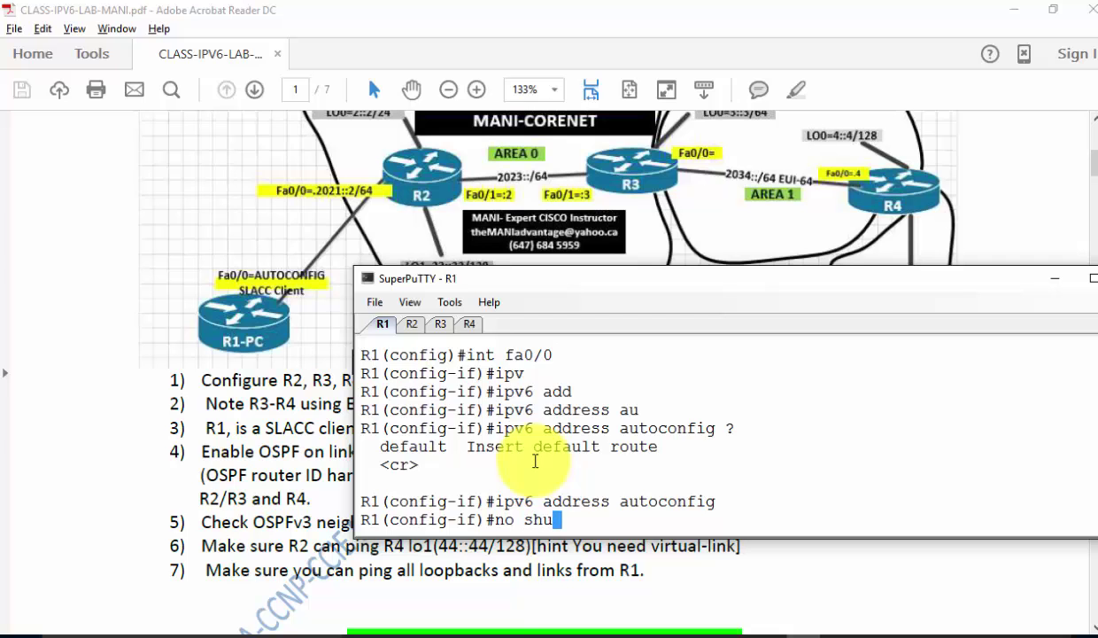
text(t)
key(Return)
text(end)
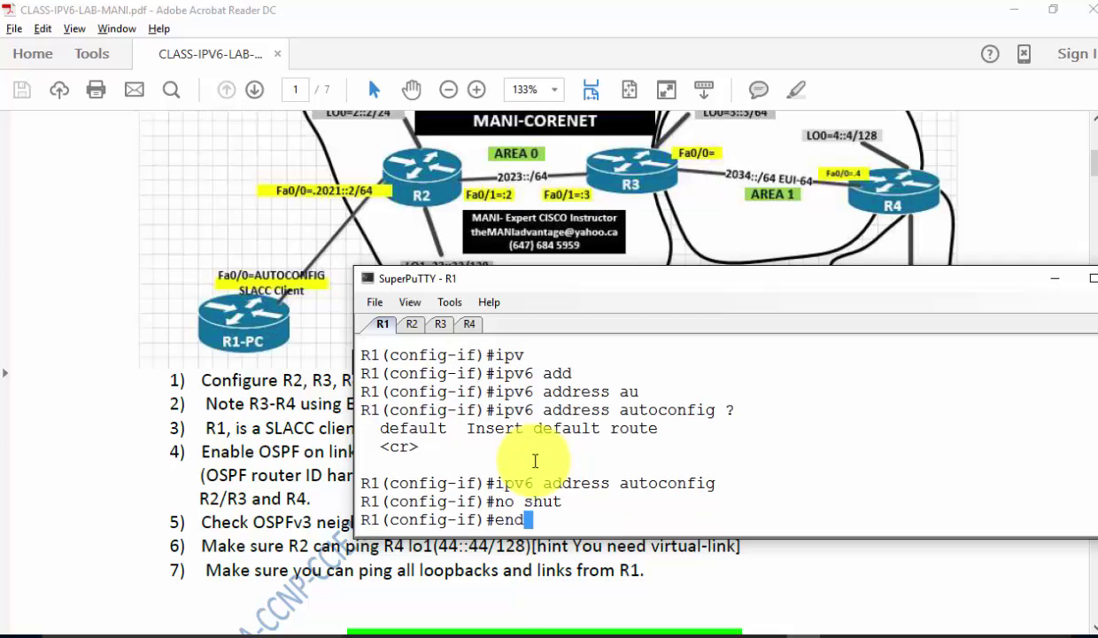
key(Return)
key(Return)
key(Return)
List the IPv6 lines of R1's running configuration with sh run | i ipv6.
text(sh run )
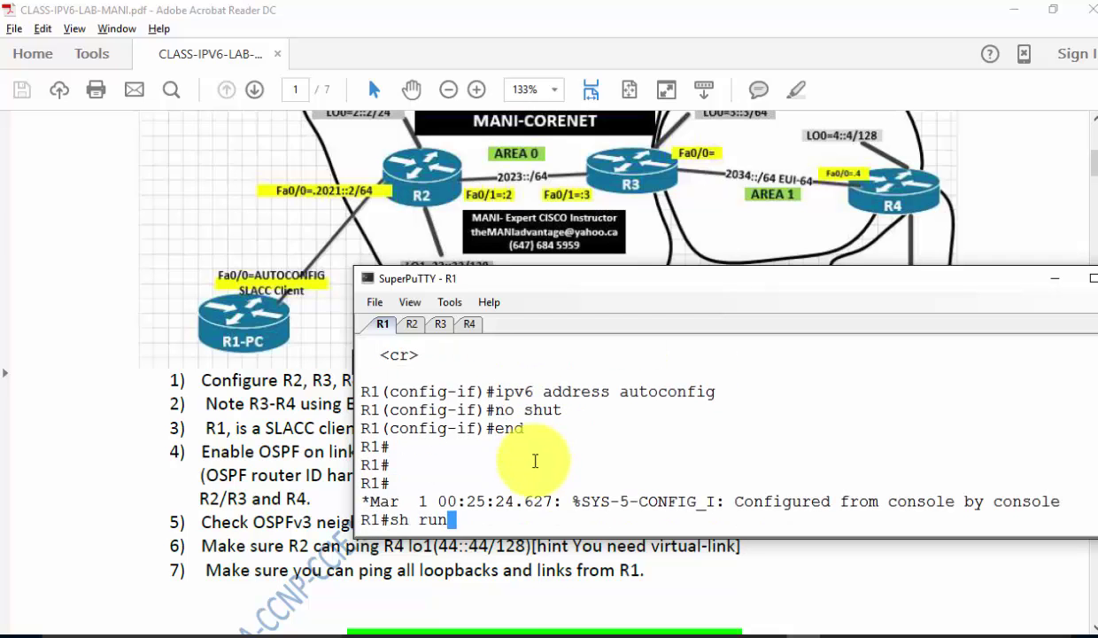
text(| i ipv6)
key(Return)
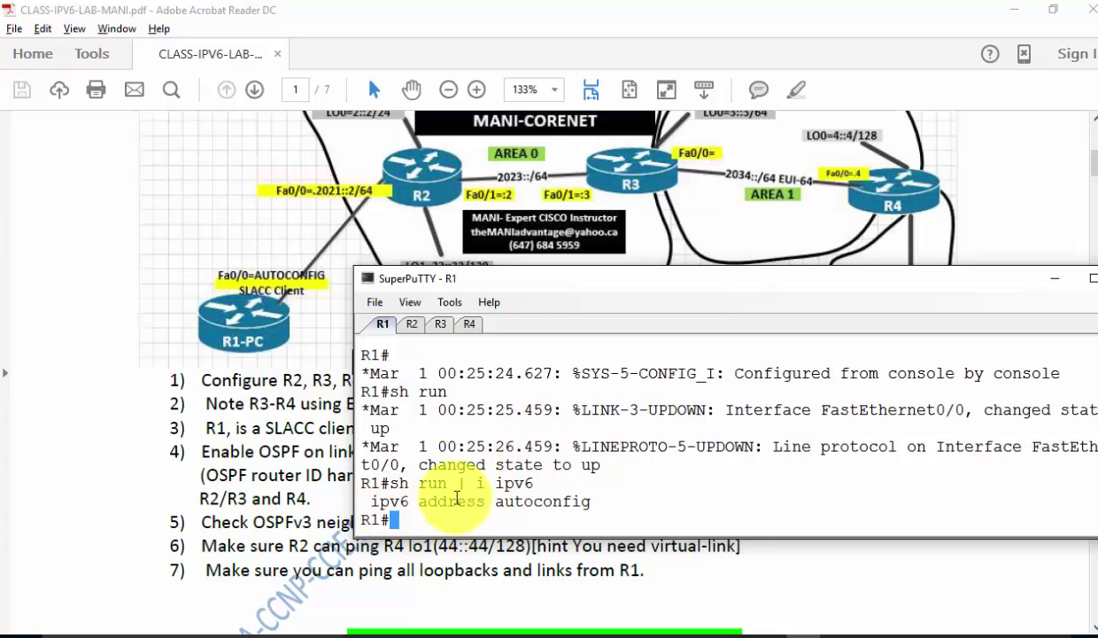
Switch to R2, leave the paged output and list its IPv6 configuration lines with sh run | i ipv6.
click(412, 323)
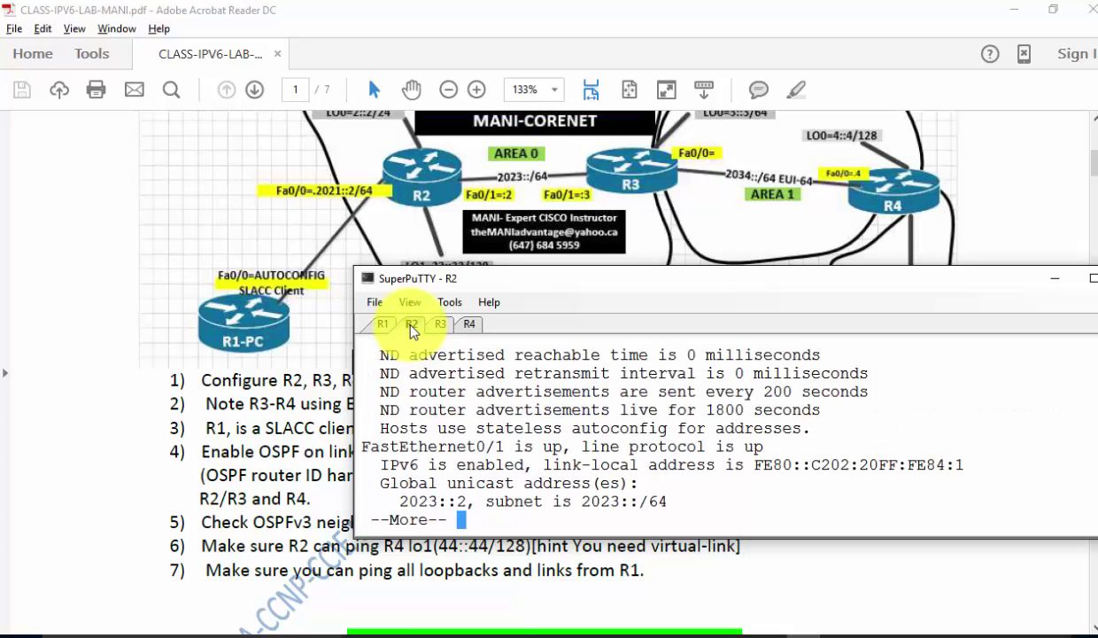
key(space)
text(sh r)
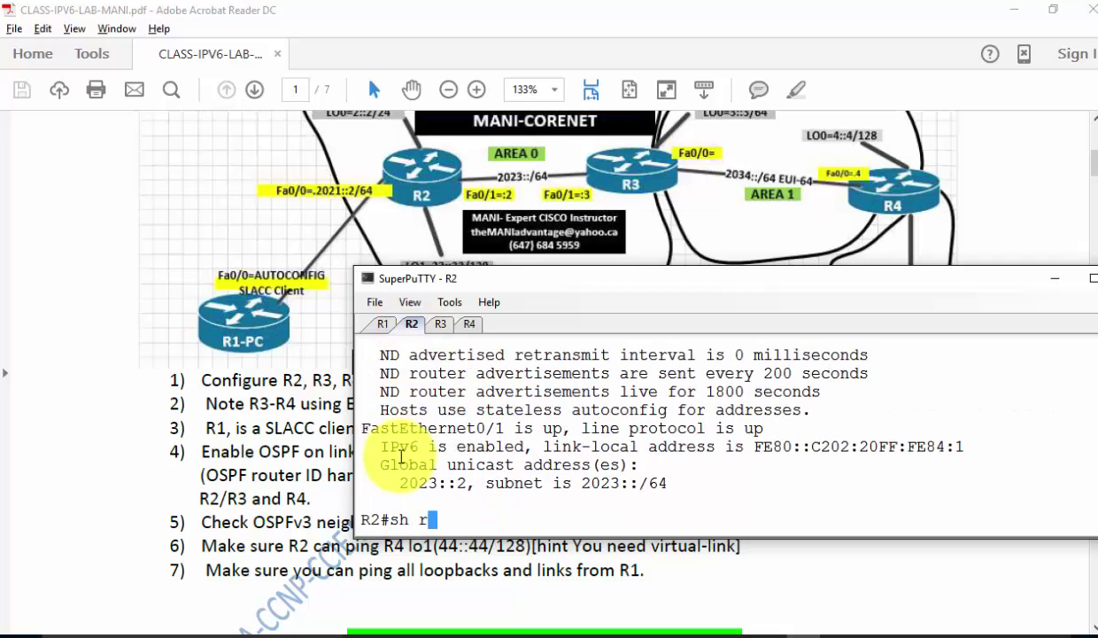
text(un | i ipv)
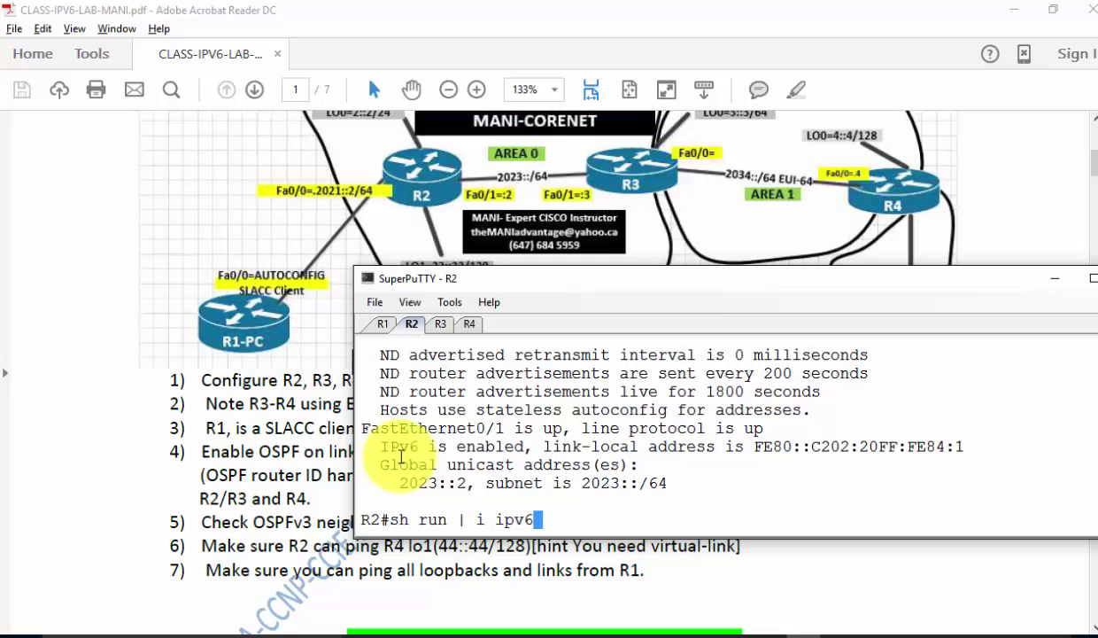
text(6)
key(Return)
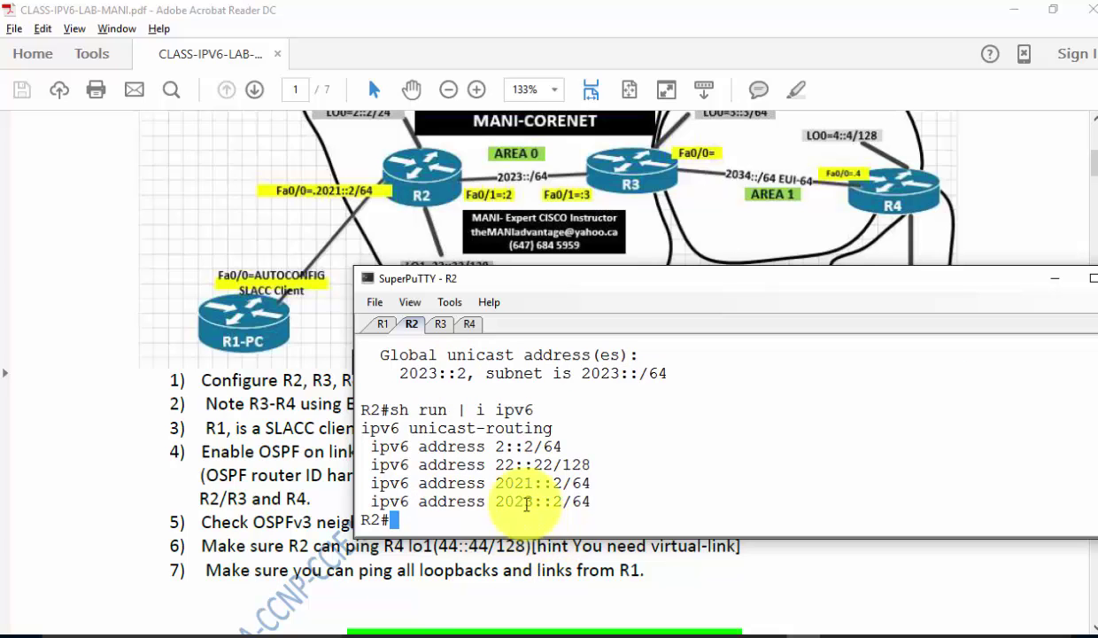
Enter configuration of R2's fa0/0 interface and list the available ipv6 ospf options.
text(nfig t)
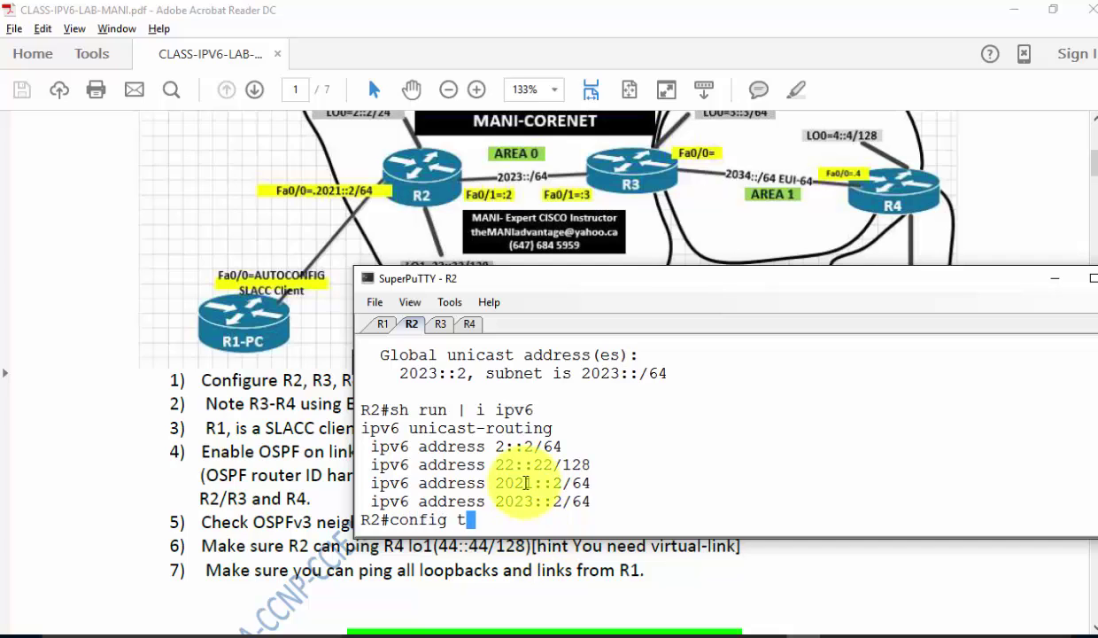
key(Return)
text(int)
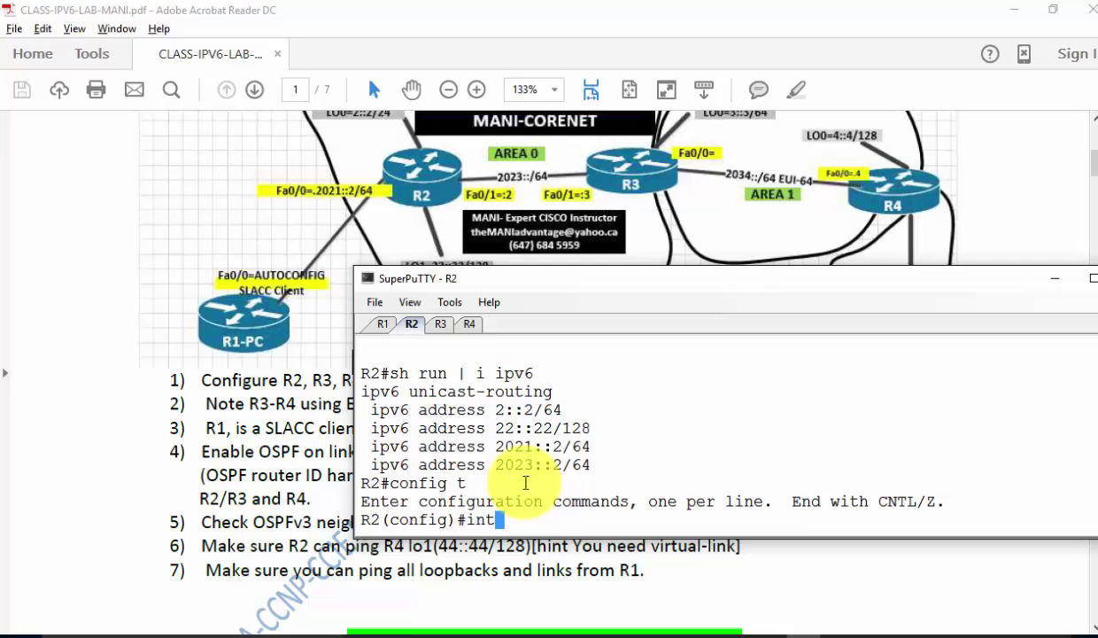
text( fa0/0)
key(Return)
text(ipv)
key(Tab)
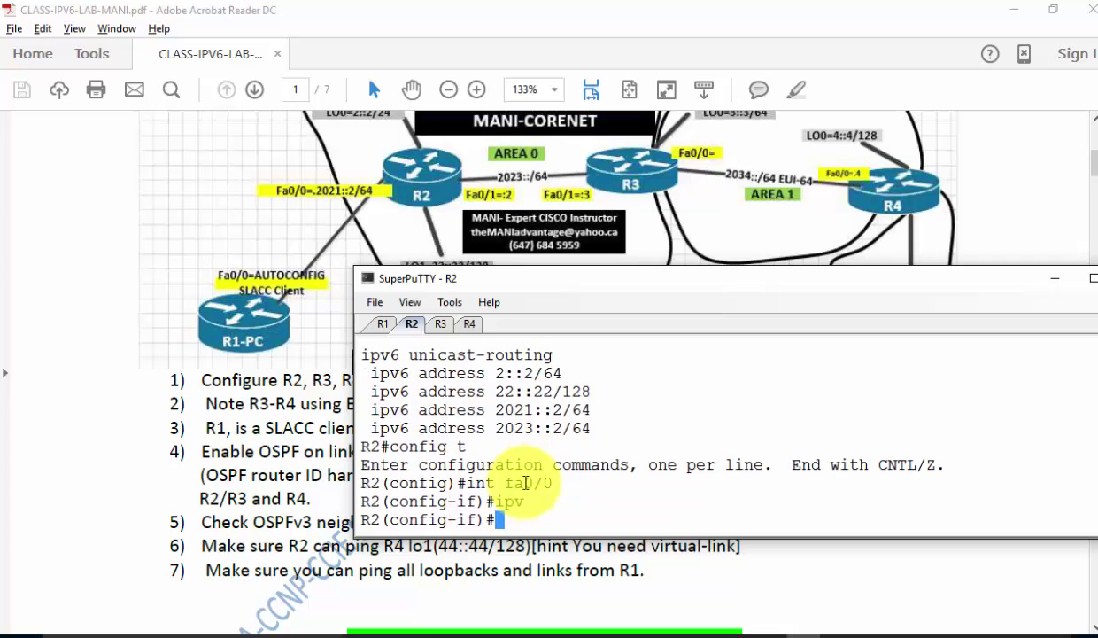
text(opsf)
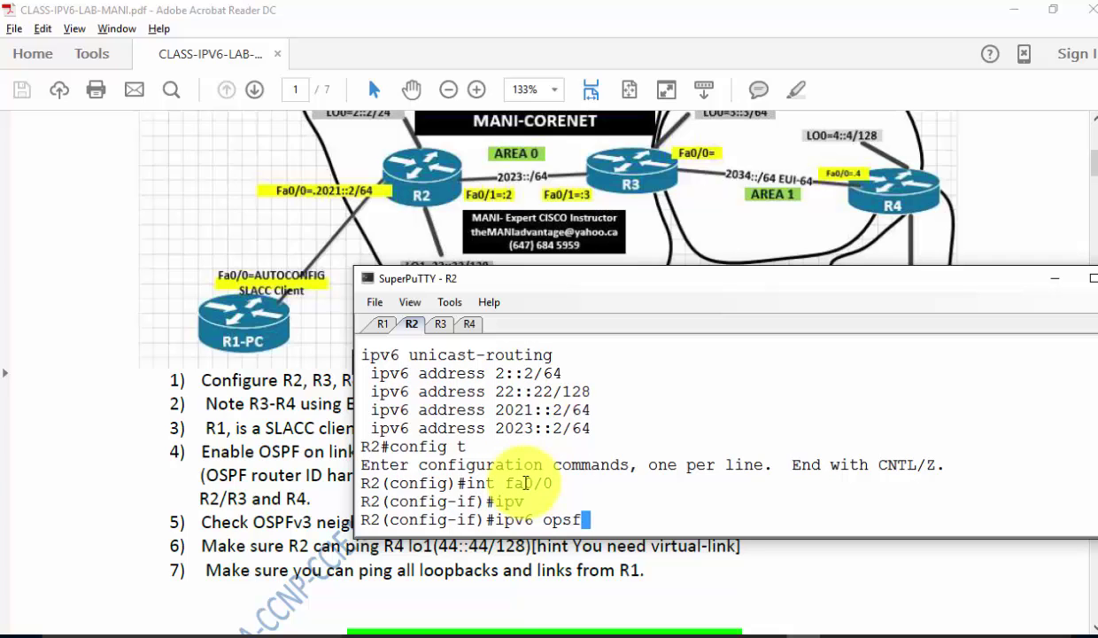
key(BackSpace)
key(BackSpace)
key(BackSpace)
key(BackSpace)
text(spf ?)
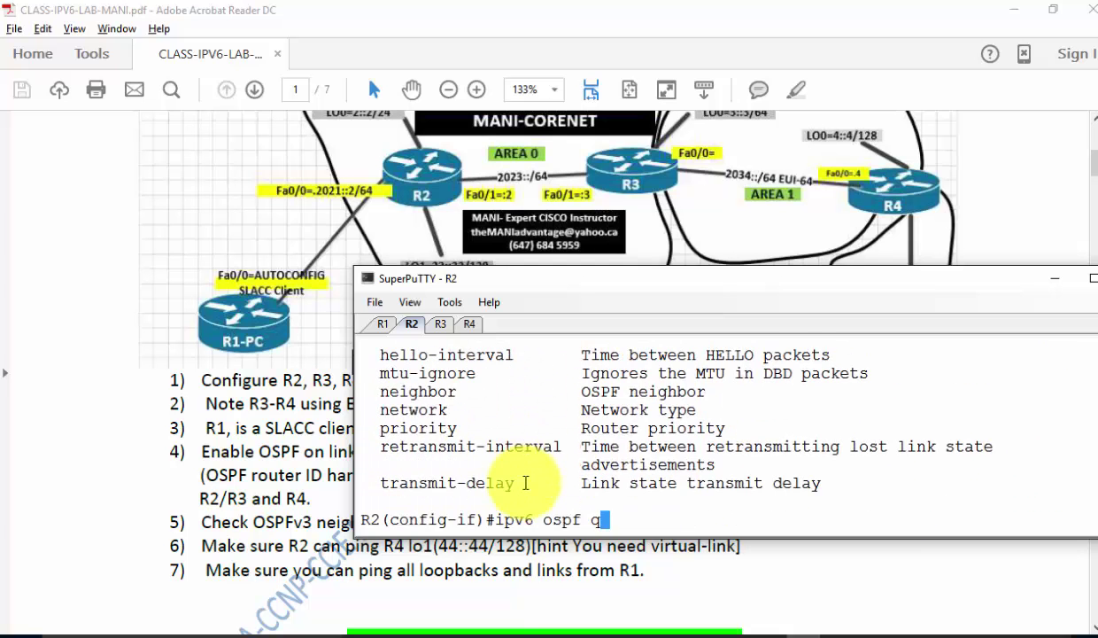
Assign R2's fa0/0 to IPv6 OSPF process 1 in area 0, checking the accepted area ID formats first.
text(1 a)
key(Tab)
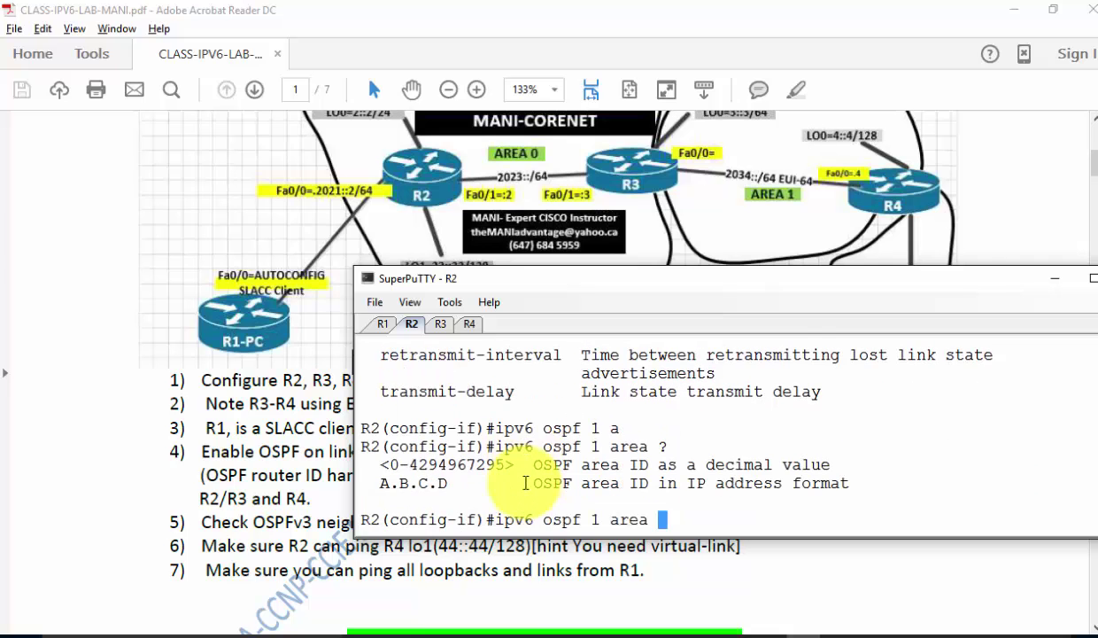
text(0)
key(Return)
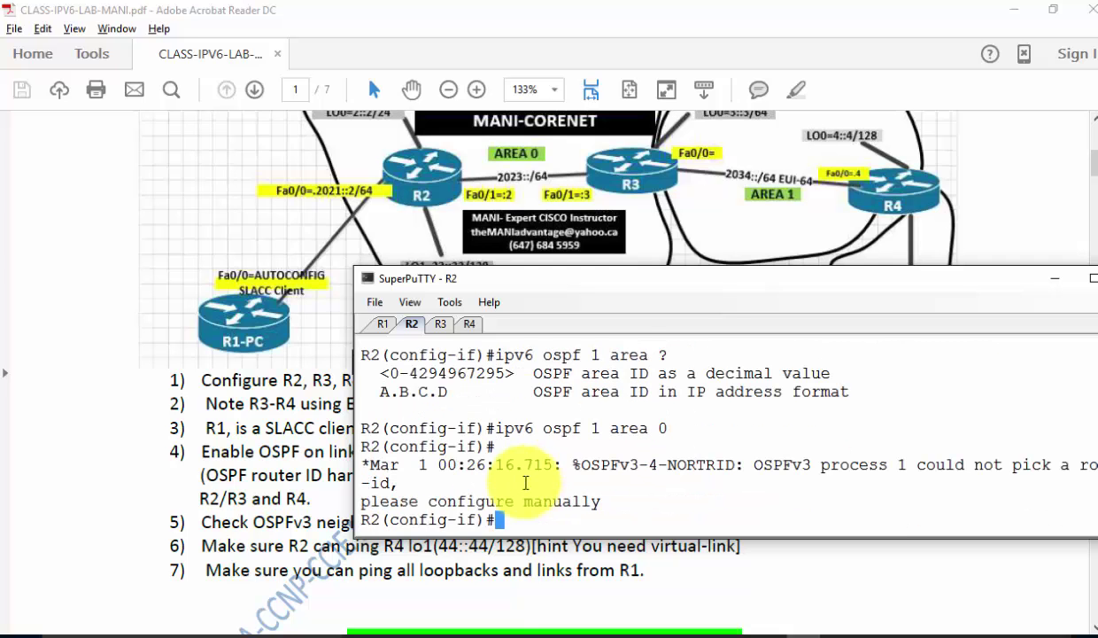
Set router ID 1.1.1.1 for IPv6 OSPF process 1 on R2 and return to global configuration.
drag(704, 278, 510, 285)
text(exit)
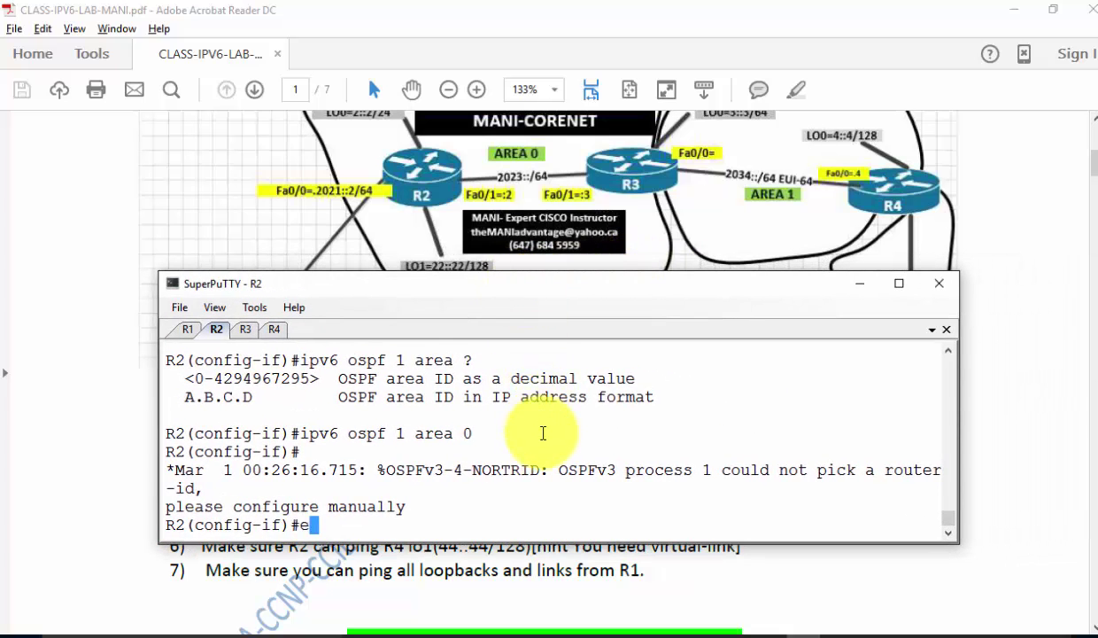
key(Return)
text(ipv)
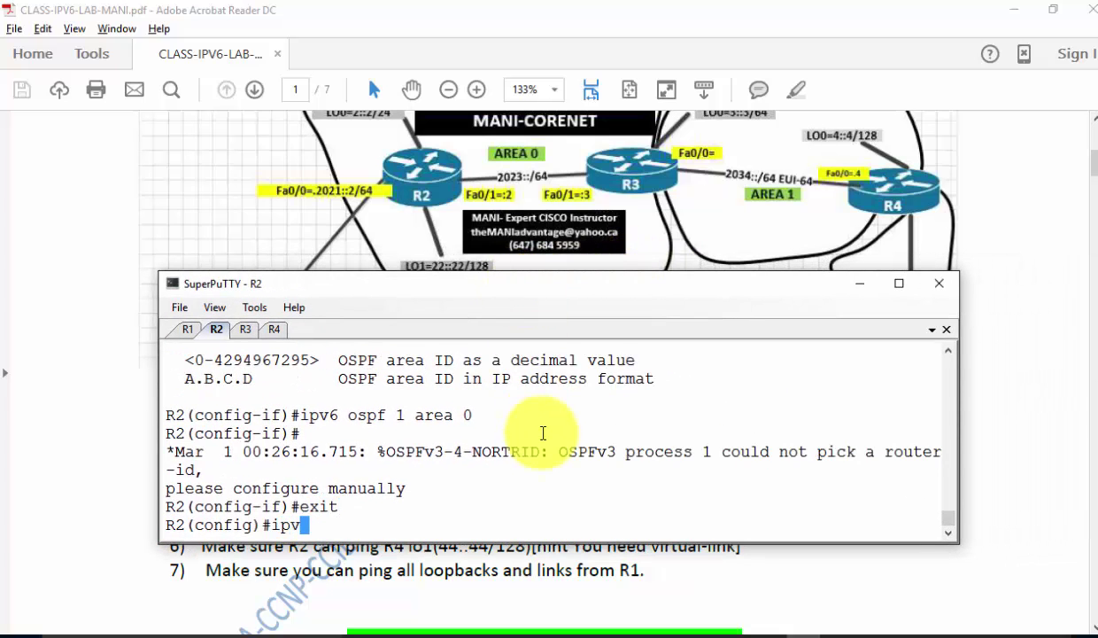
key(Tab)
text(rout)
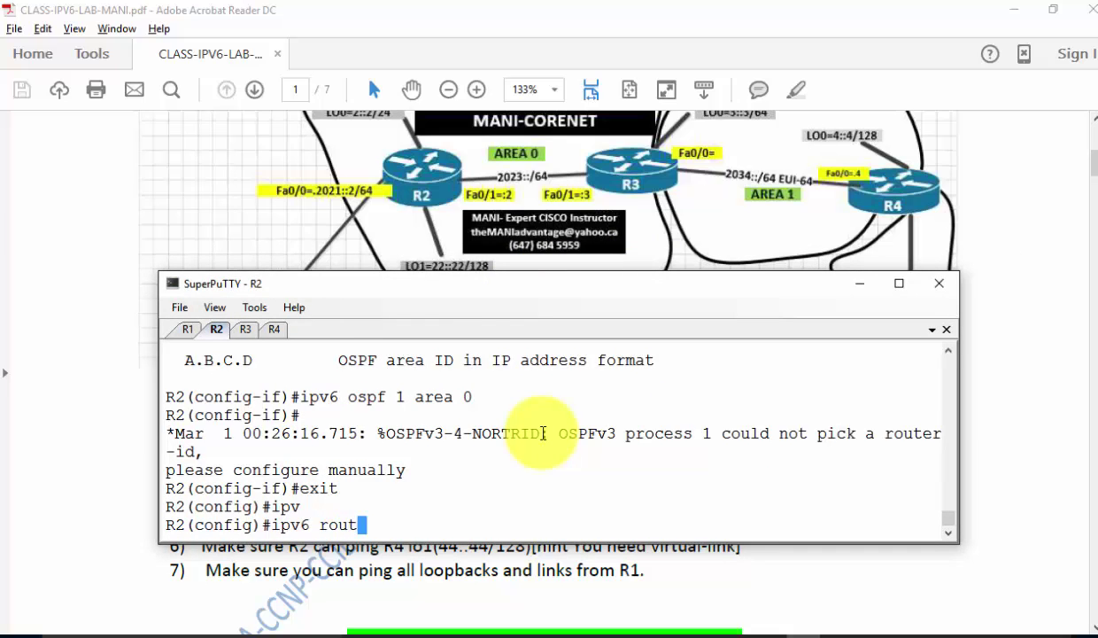
text(er ospf 1)
key(Return)
text(rou)
key(Tab)
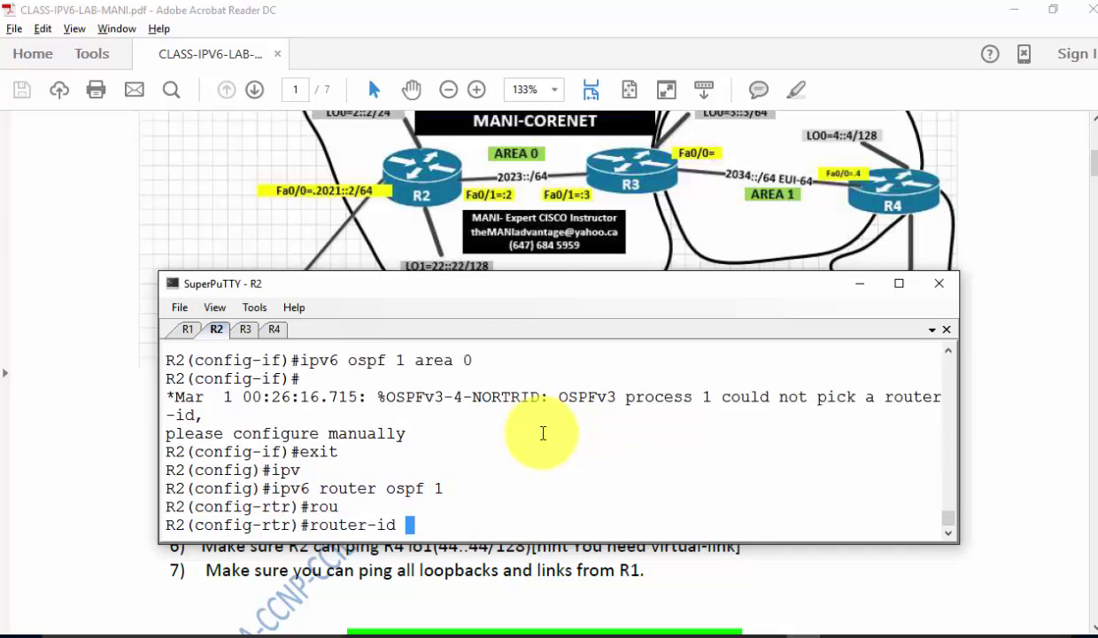
text(1.1.1.1)
key(Return)
text(exit)
key(Return)
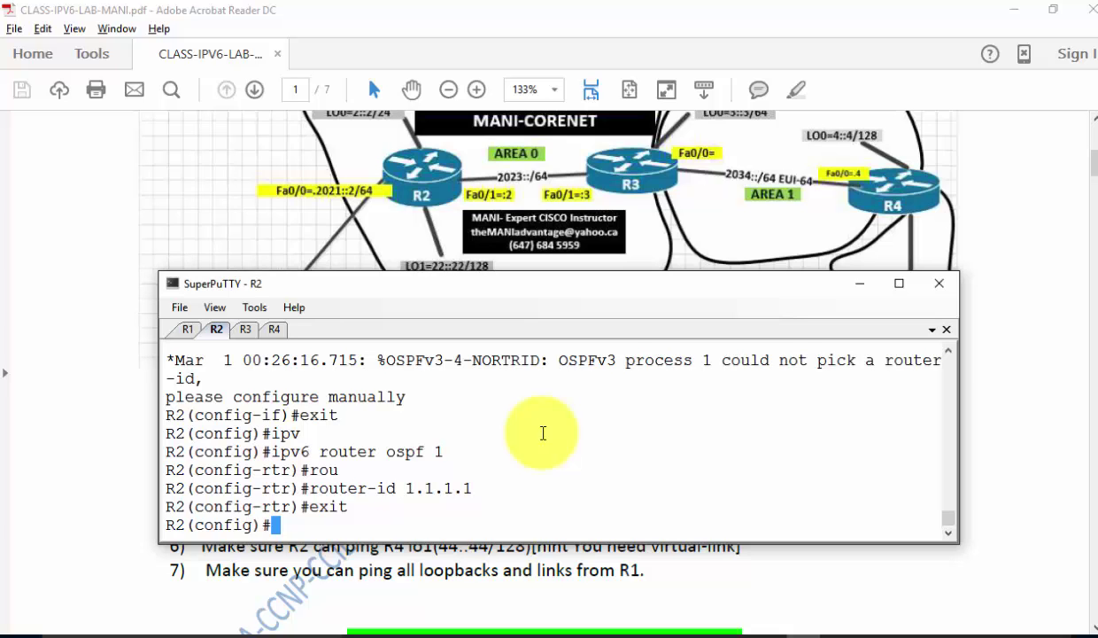
Reapply ipv6 ospf 1 area 0 on R2's fa0/0 interface.
text(int fa0/0)
key(Return)
text(ipv)
key(Tab)
text(ospf 1 are)
key(Tab)
text(0)
key(Return)
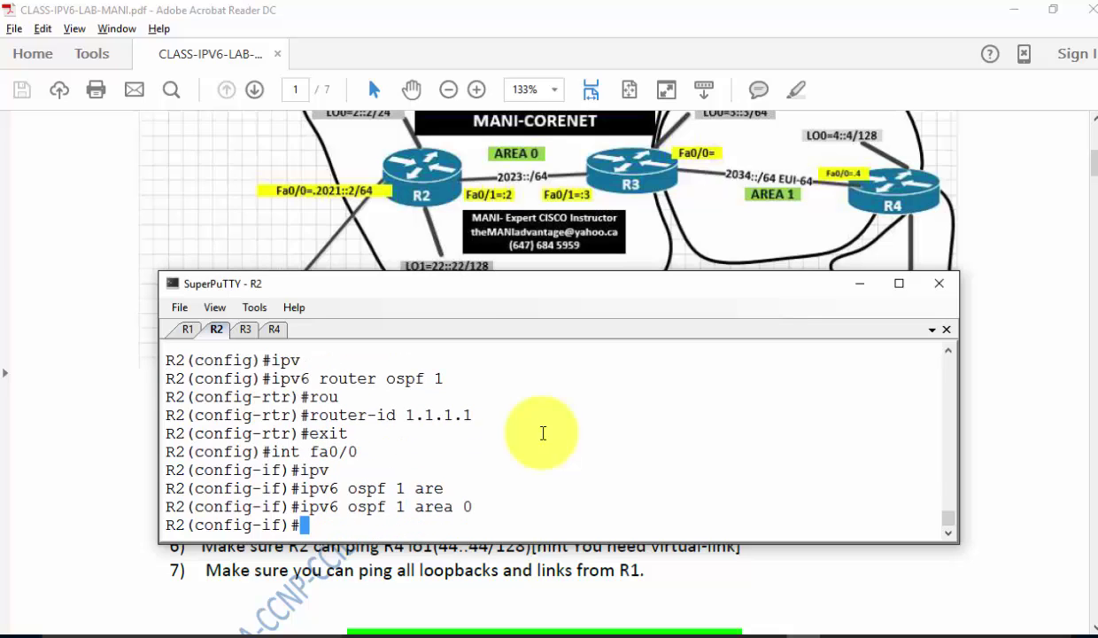
Enable IPv6 OSPF process 1 in area 0 on R2's fa0/1 interface.
text(int fa0/1)
key(Return)
text(ipv)
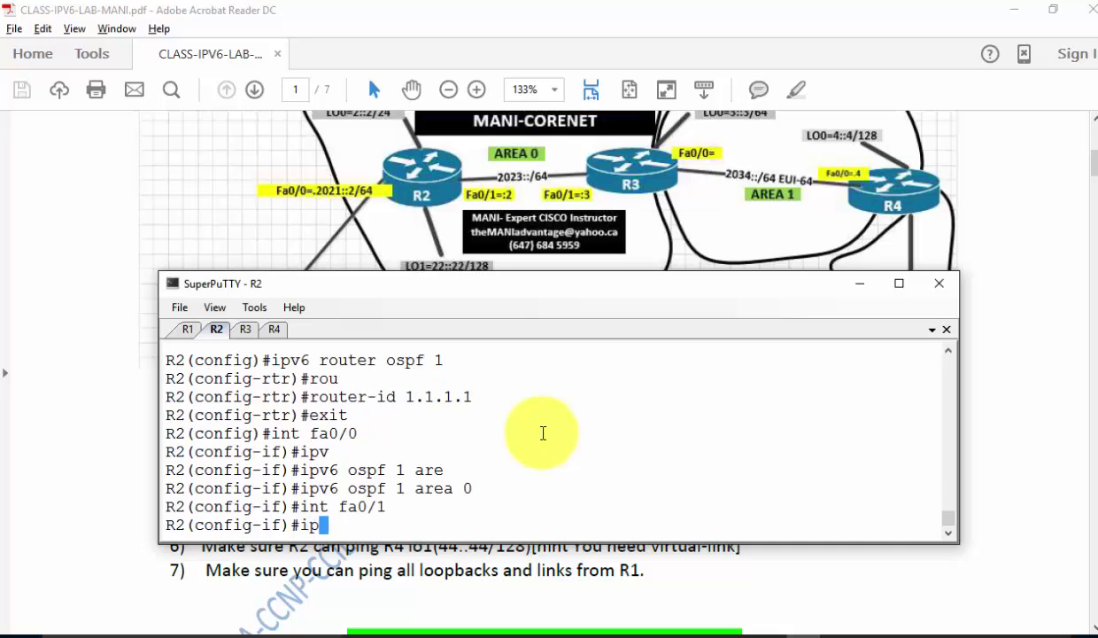
key(Tab)
text(ospf 1 ar)
key(Tab)
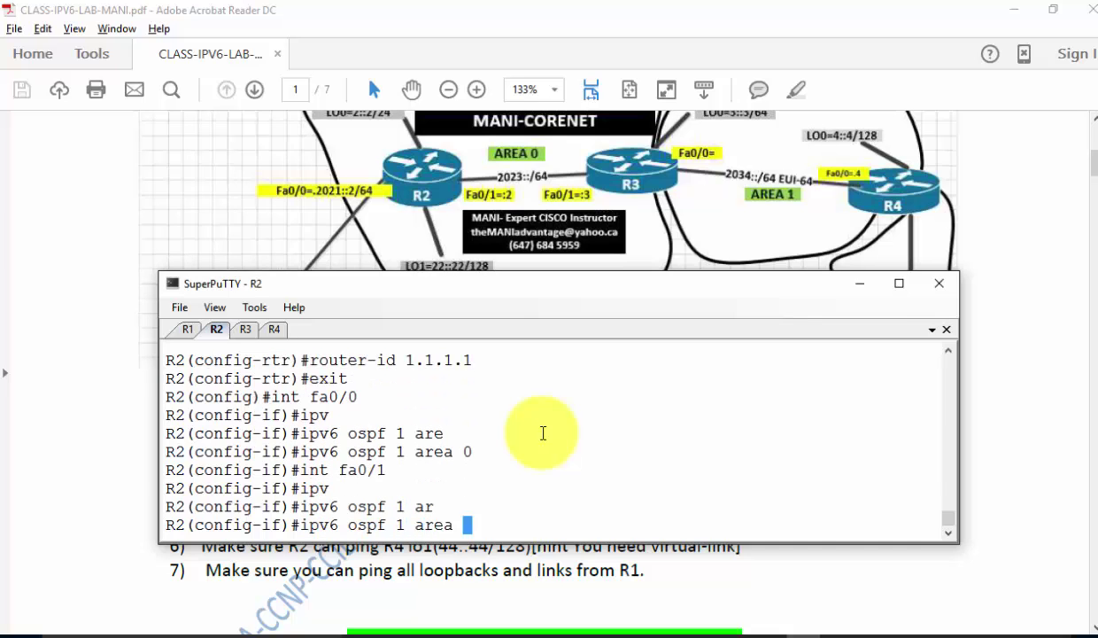
text(0[~)
key(BackSpace)
key(BackSpace)
key(Return)
Enable IPv6 OSPF process 1 in area 0 on R2's loopback 0.
text(int)
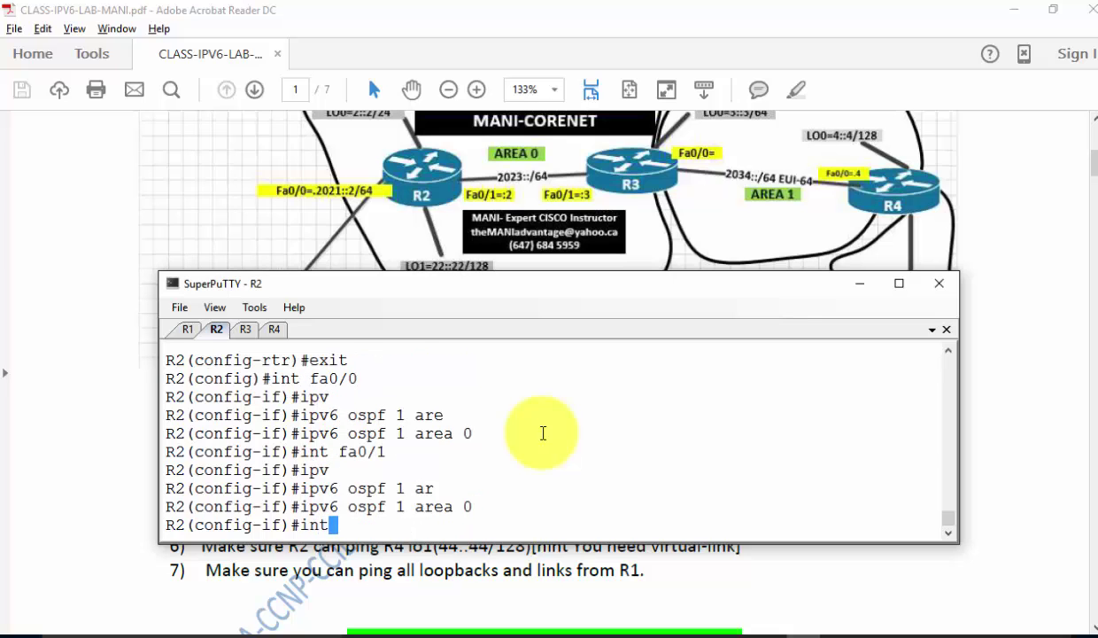
text( lo 0)
key(Return)
text(ipv)
key(Tab)
text(ospf 1 )
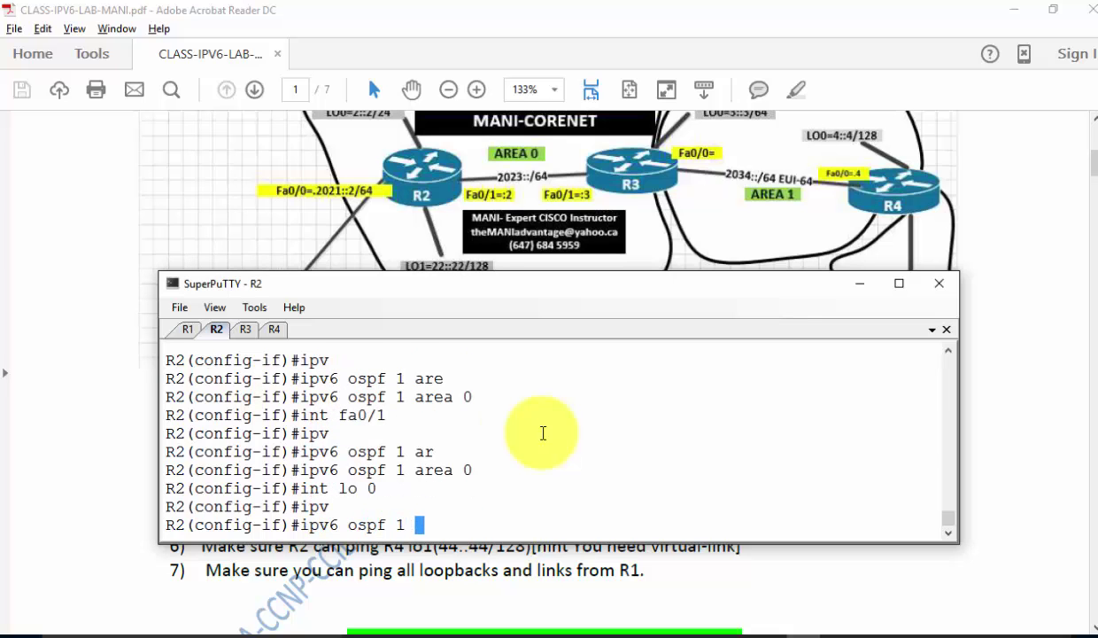
text(ar)
key(Tab)
text(0)
key(Return)
Enable IPv6 OSPF process 1 in area 0 on R2's loopback 1 and leave configuration mode.
text(int lo 1)
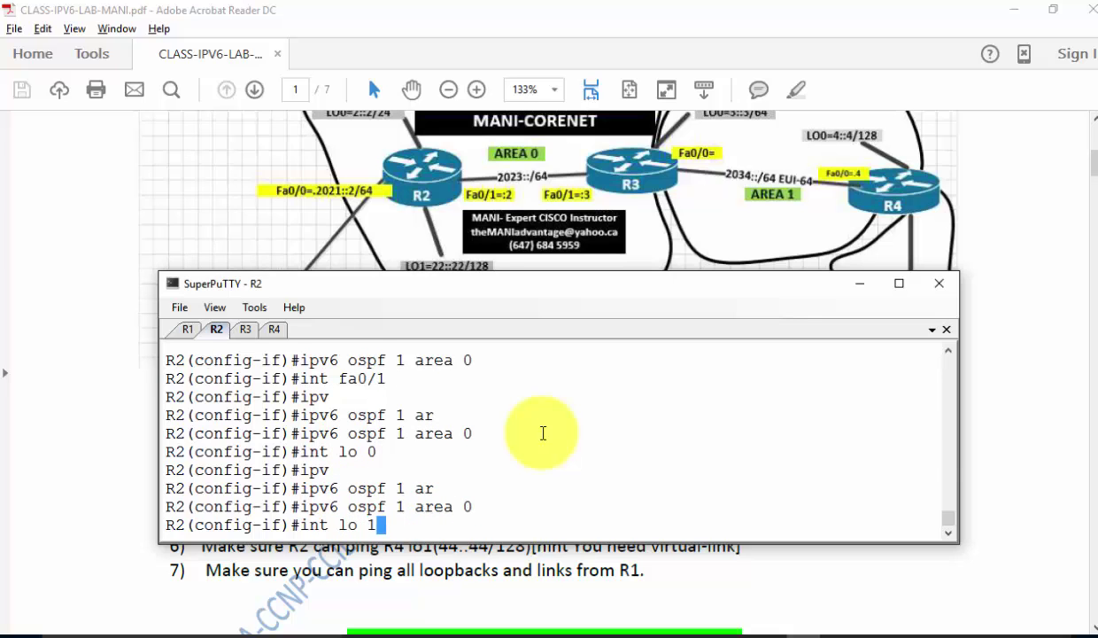
key(Return)
text(ipv)
key(Tab)
text(os)
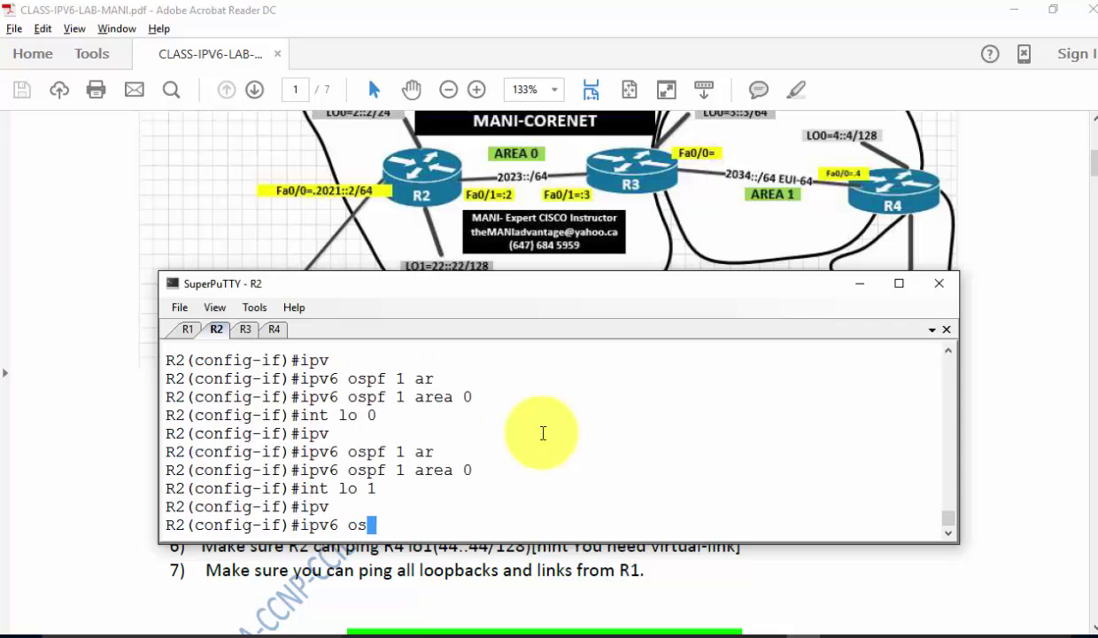
text(pf 1 are)
key(Tab)
text(0)
key(Return)
text(end)
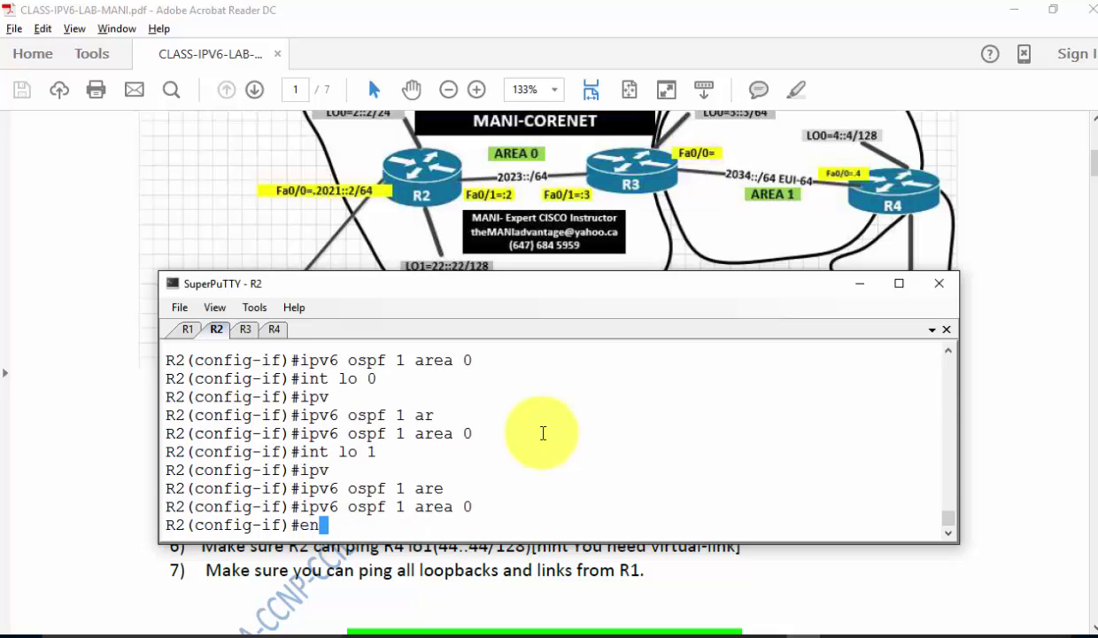
key(Return)
key(Return)
key(Return)
key(Return)
key(Return)
List R2's interface and IPv6 configuration lines with sh run | i inter|ipv6 and review the OSPF area under each interface.
text(sh )
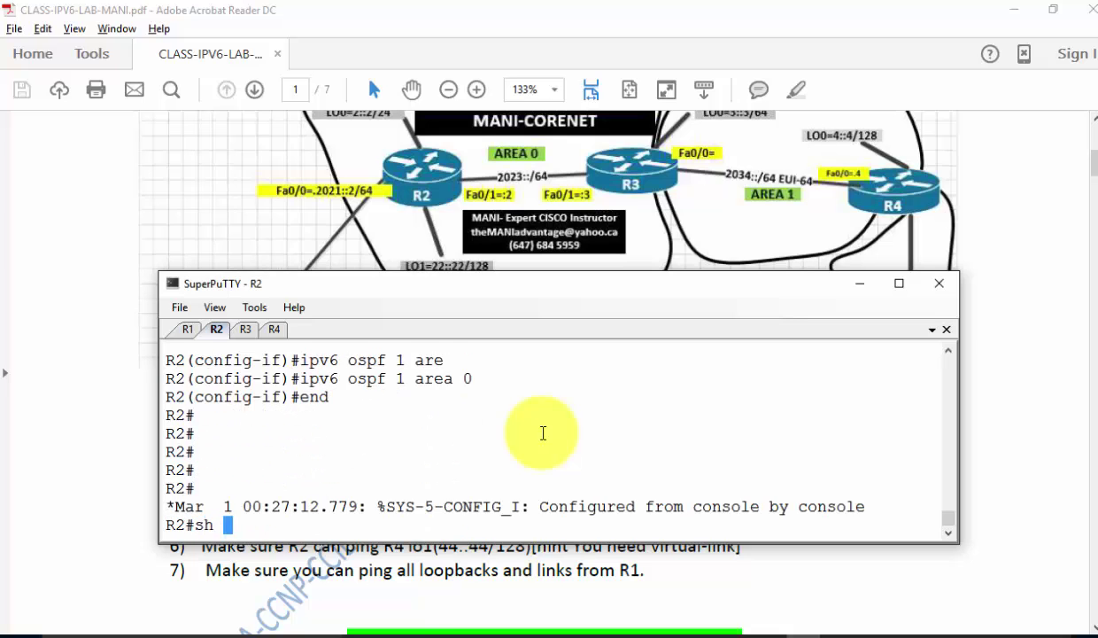
text(run | i inter|ipv6)
key(Return)
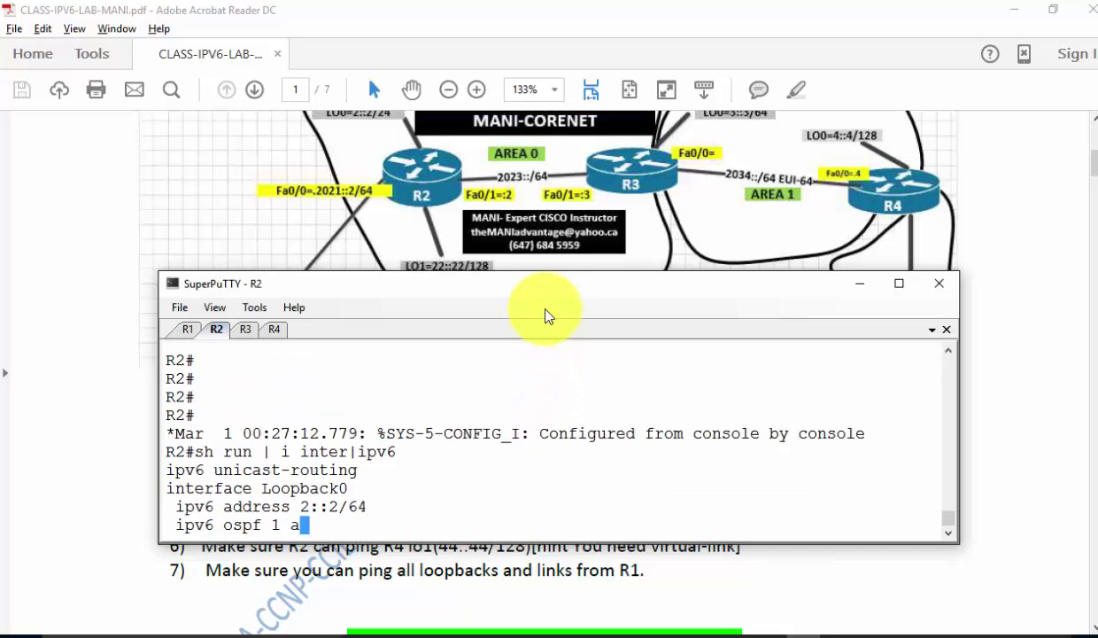
drag(544, 272, 547, 217)
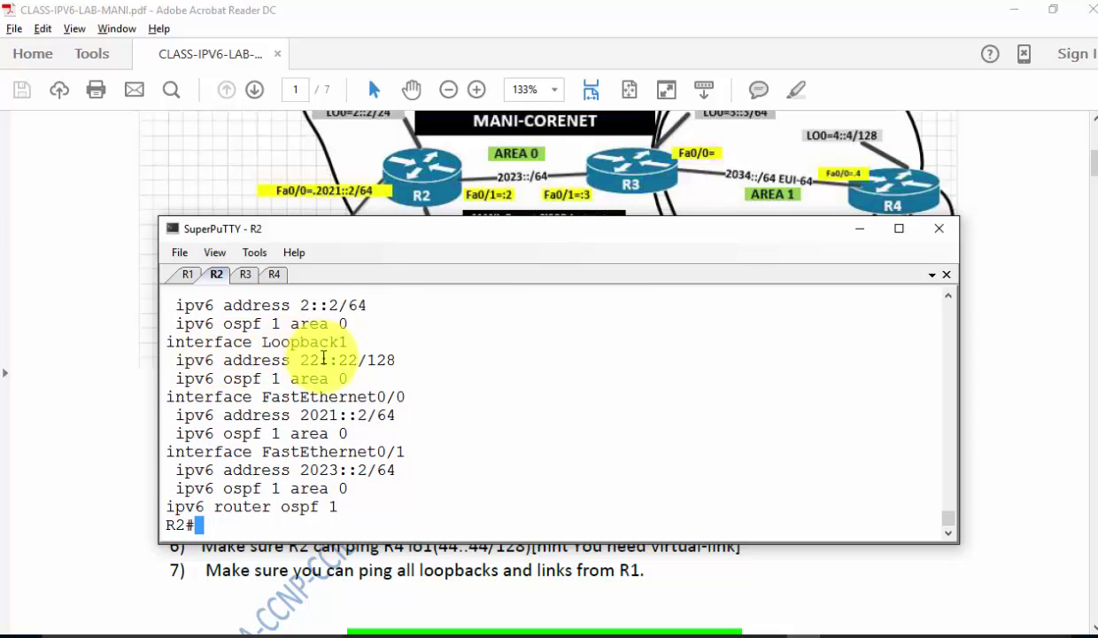
drag(355, 376, 149, 335)
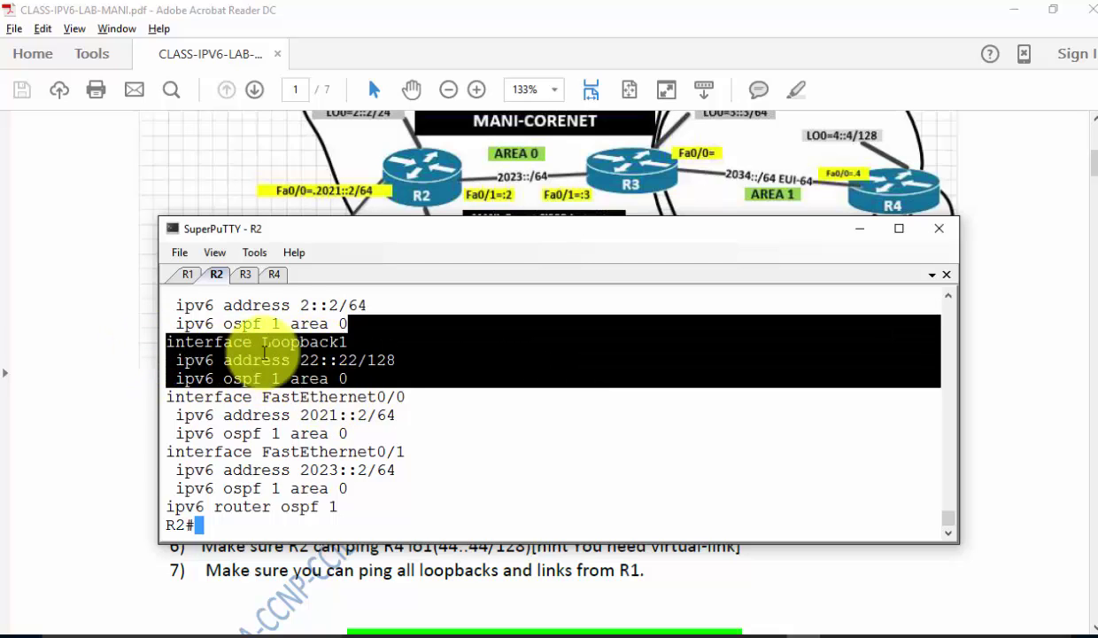
click(336, 431)
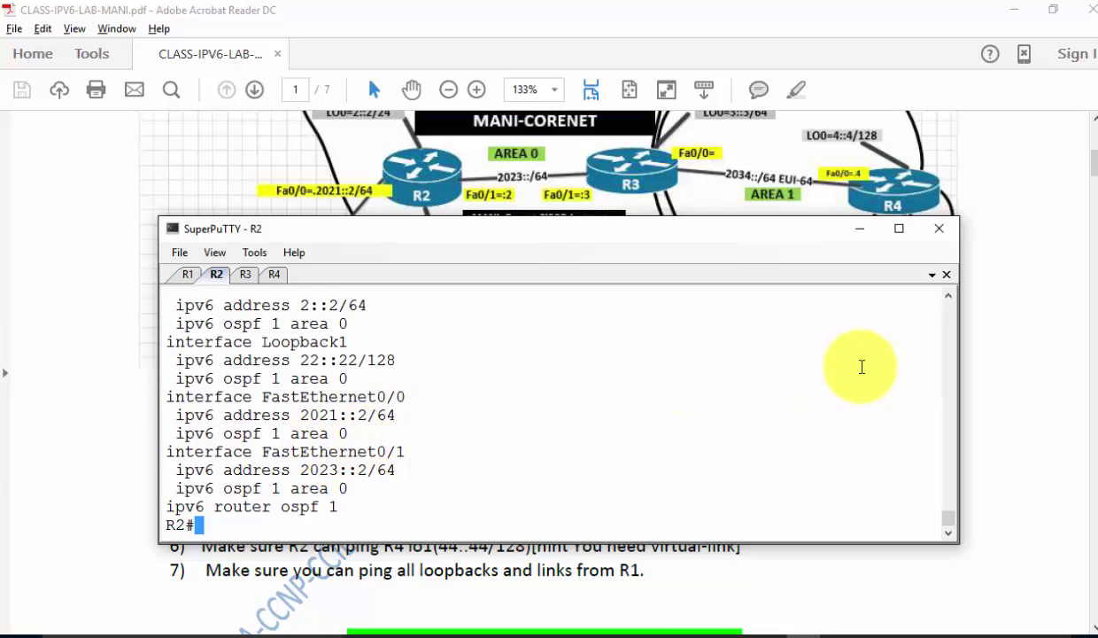
Show R2's IPv6 configuration sections, including the OSPF process, with sh run | s ipv6.
key(Return)
key(Return)
key(Return)
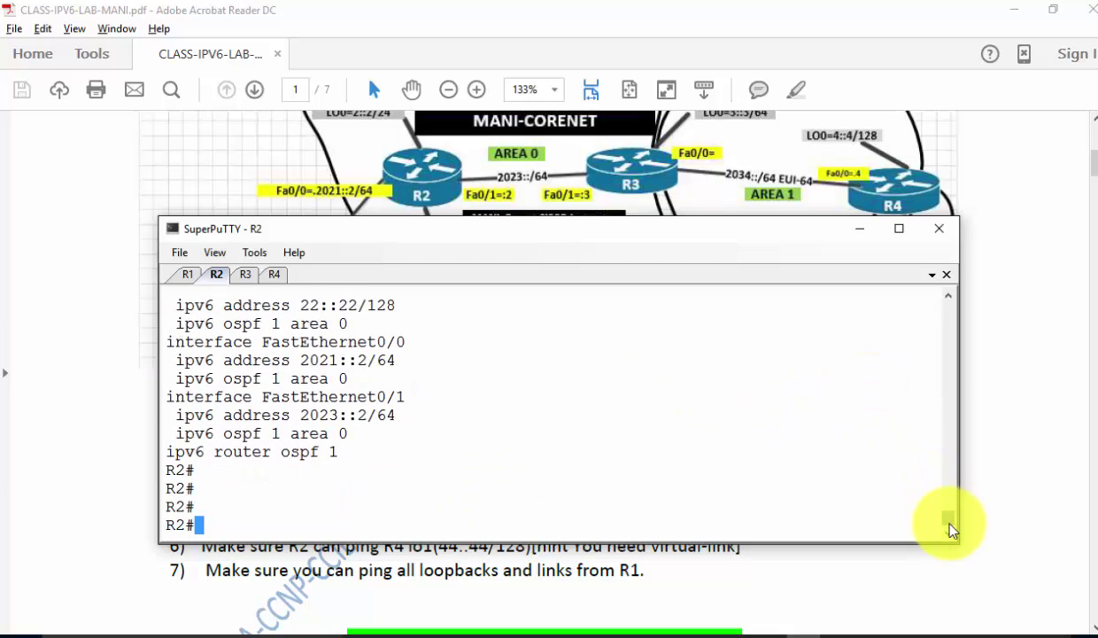
drag(949, 525, 953, 549)
text(sh run )
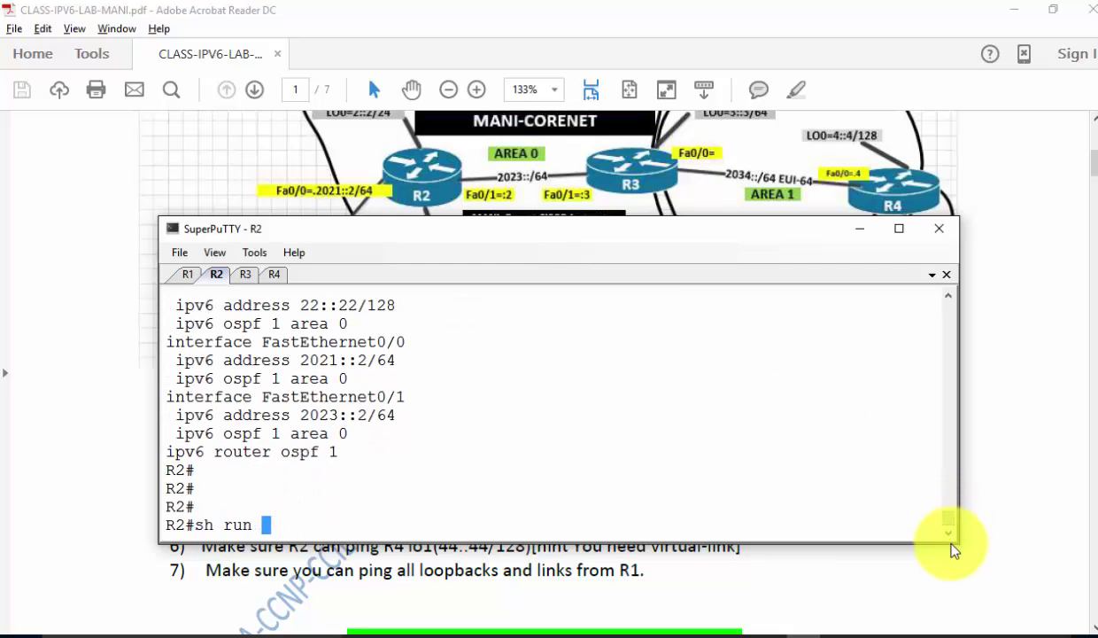
text(| s ipv6)
key(Return)
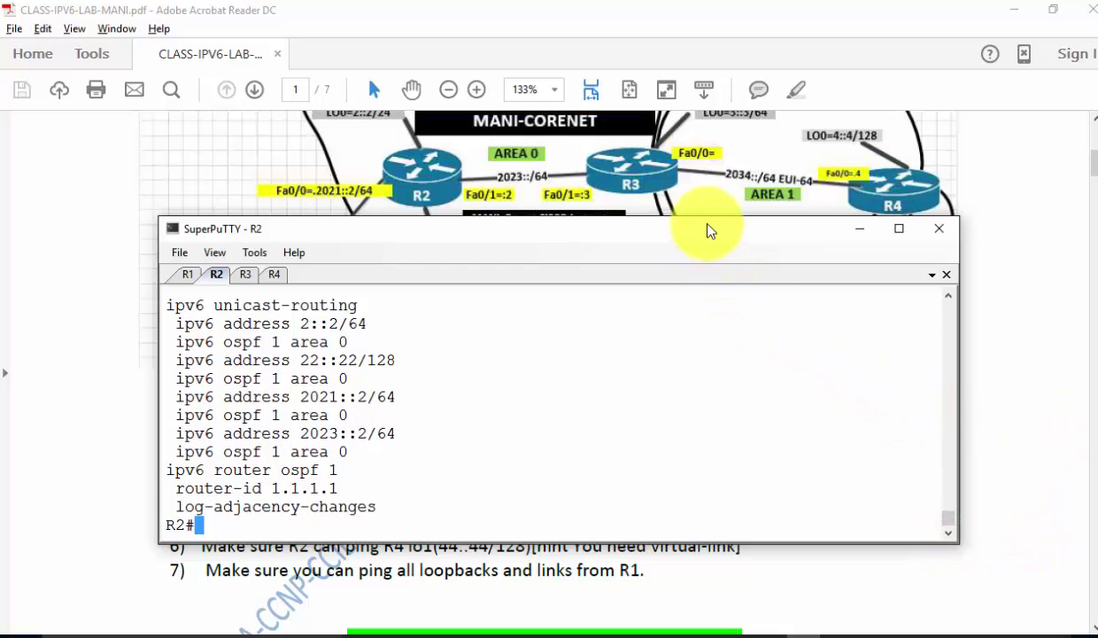
Uncover the topology diagram, switch to R3 and list its IPv6 configuration lines with sh run | i ipv6.
drag(705, 219, 704, 267)
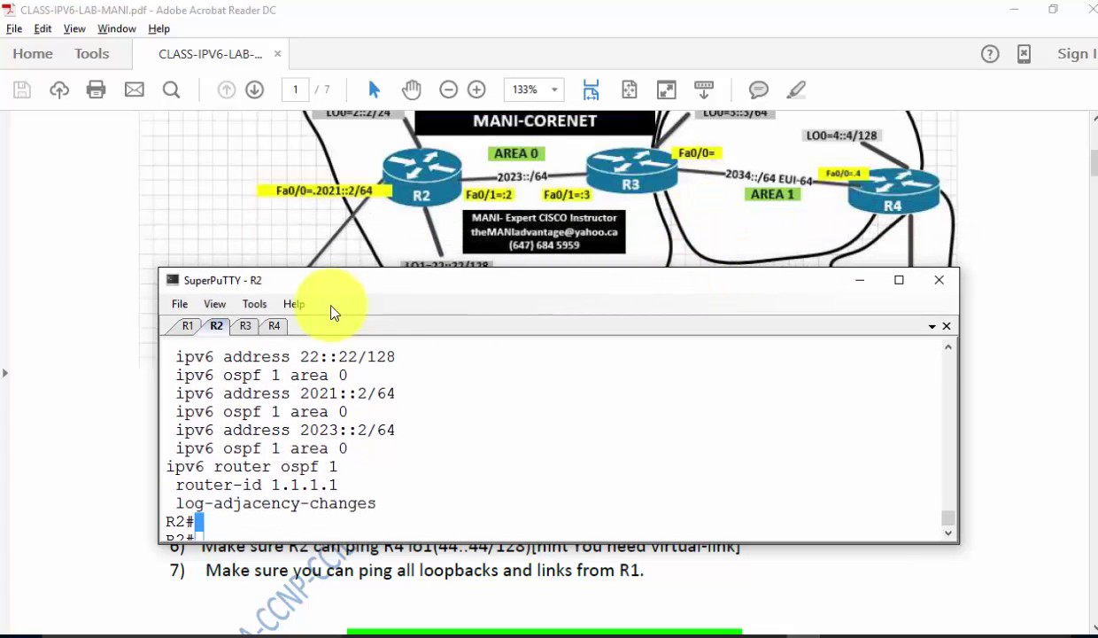
click(245, 326)
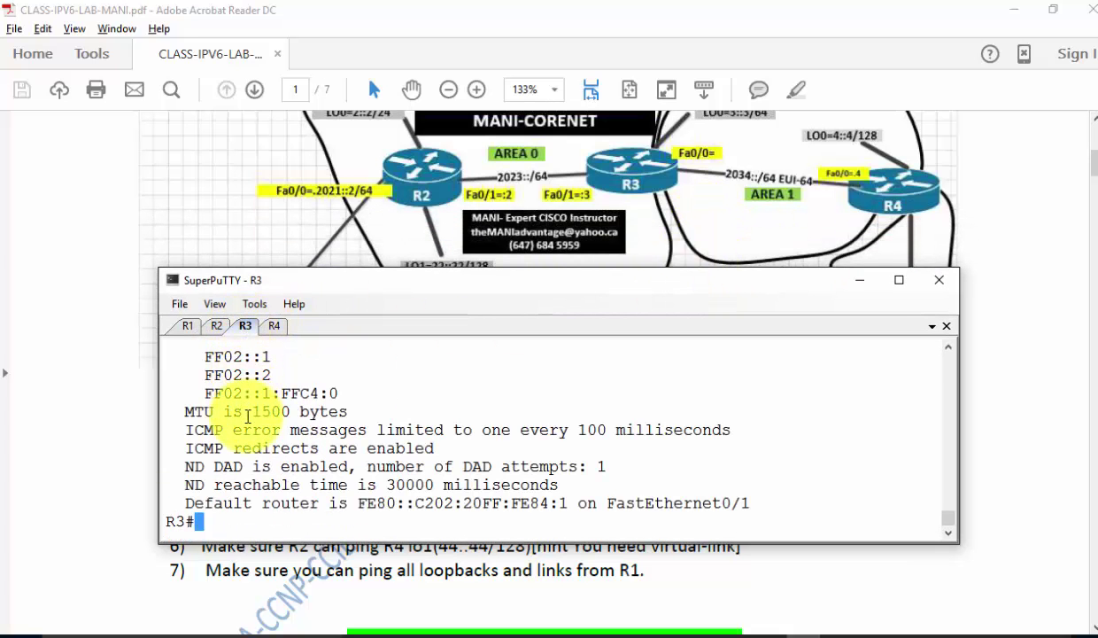
text(sh run )
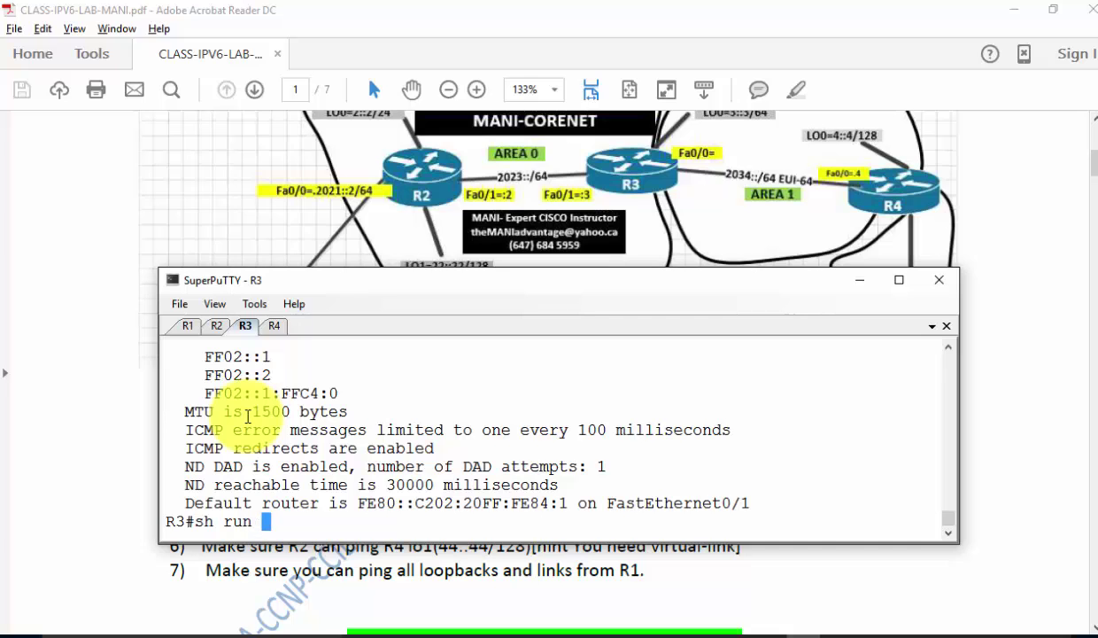
text(| i ipv6)
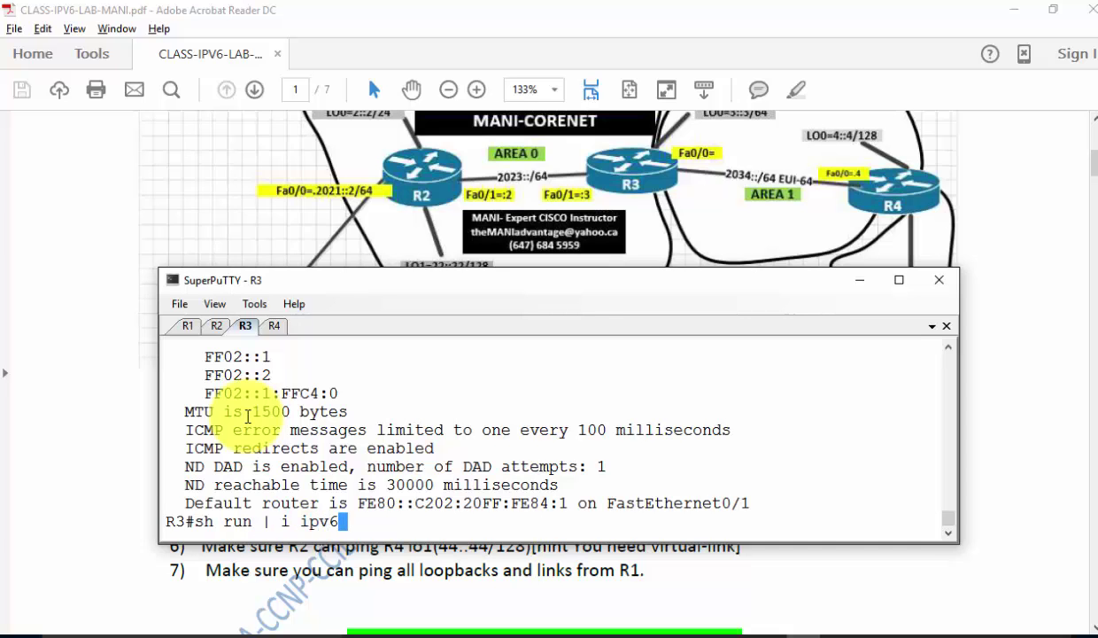
key(Return)
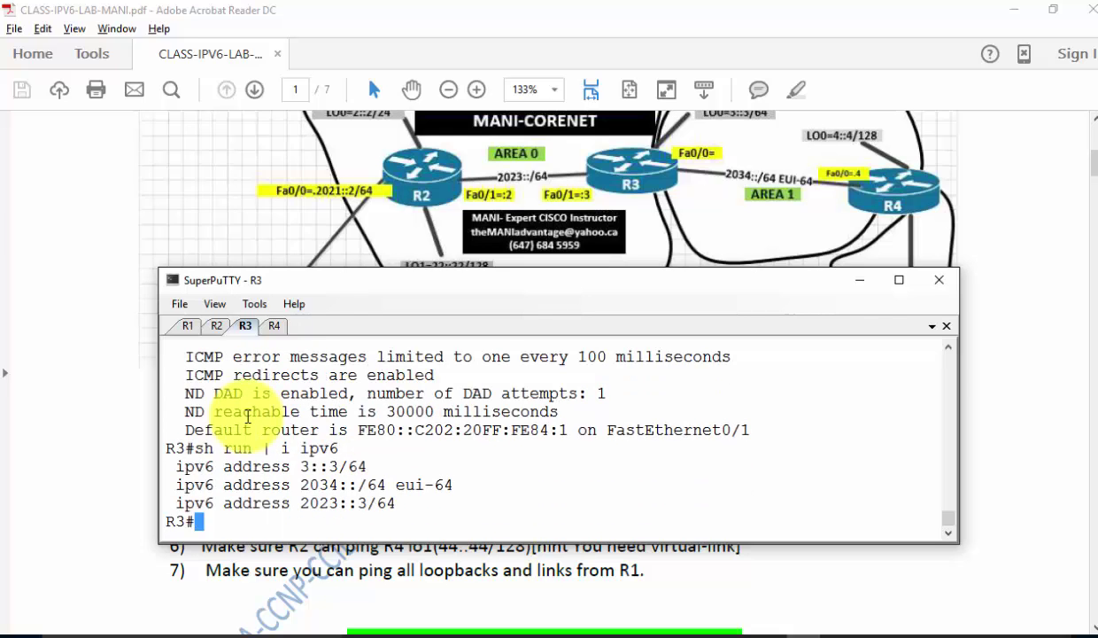
Enable ipv6 unicast-routing on R3 and leave configuration mode.
text(config t)
key(Return)
text(ipv6 uni)
key(Tab)
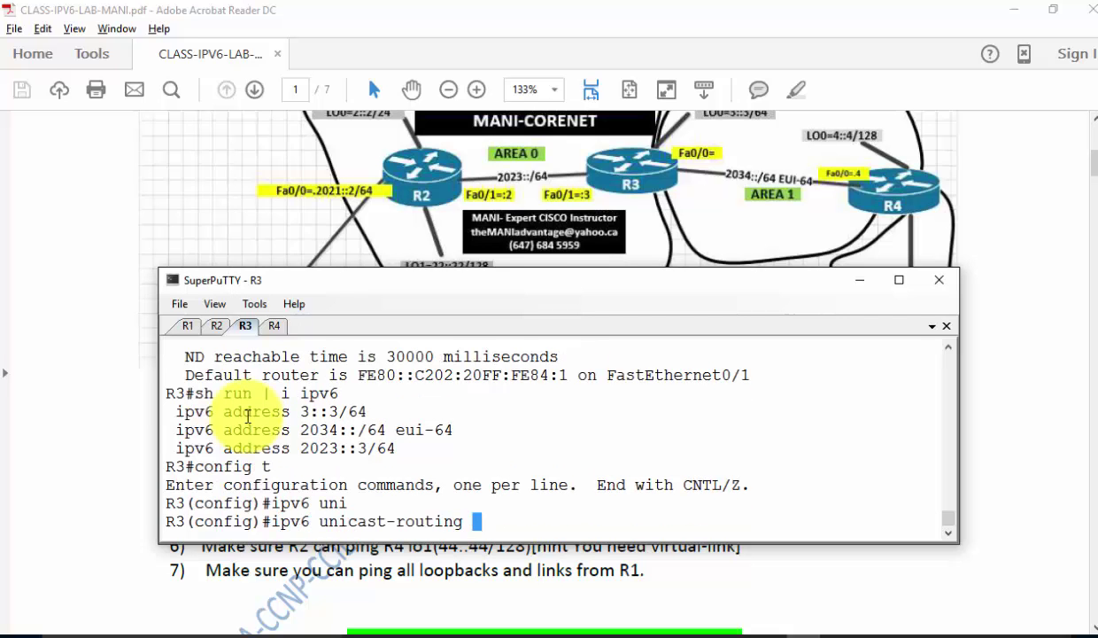
key(Return)
text(end)
key(Return)
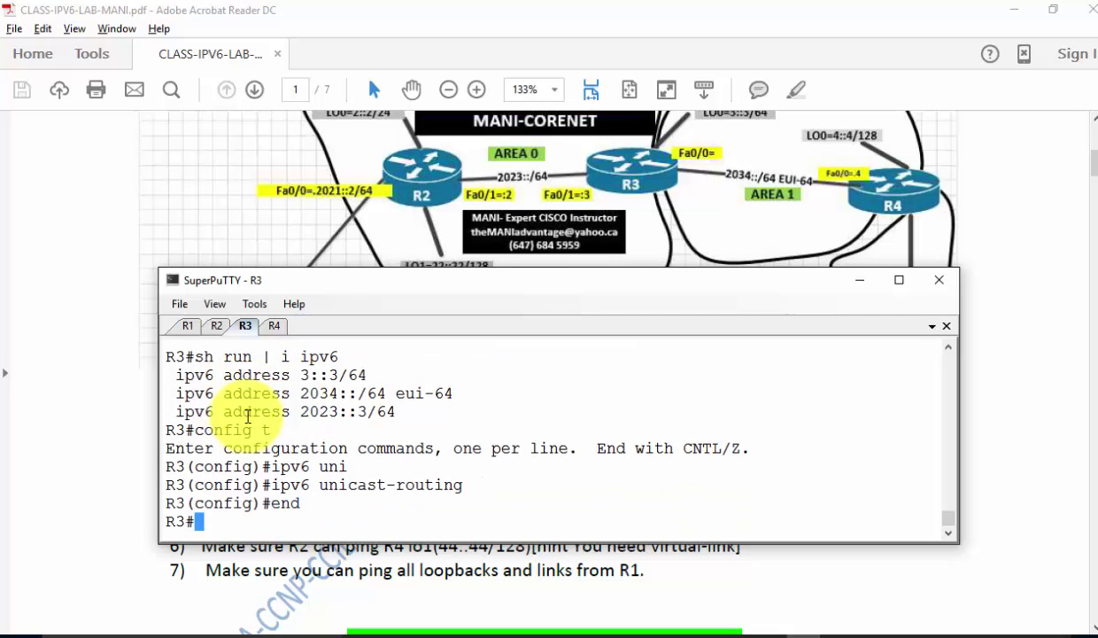
List R3's IPv6 configuration lines again with sh run | i ipv6 to check that unicast routing is enabled.
key(Return)
text(config t)
key(BackSpace)
key(BackSpace)
key(BackSpace)
key(BackSpace)
key(BackSpace)
key(BackSpace)
key(BackSpace)
key(BackSpace)
text(sh run | i ipv6)
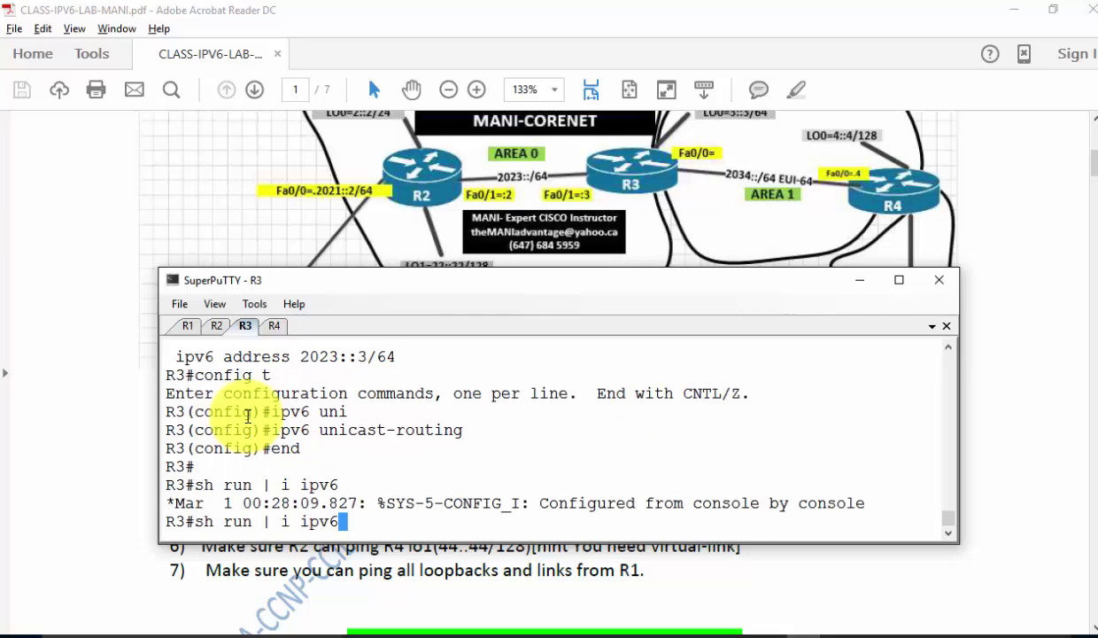
key(Return)
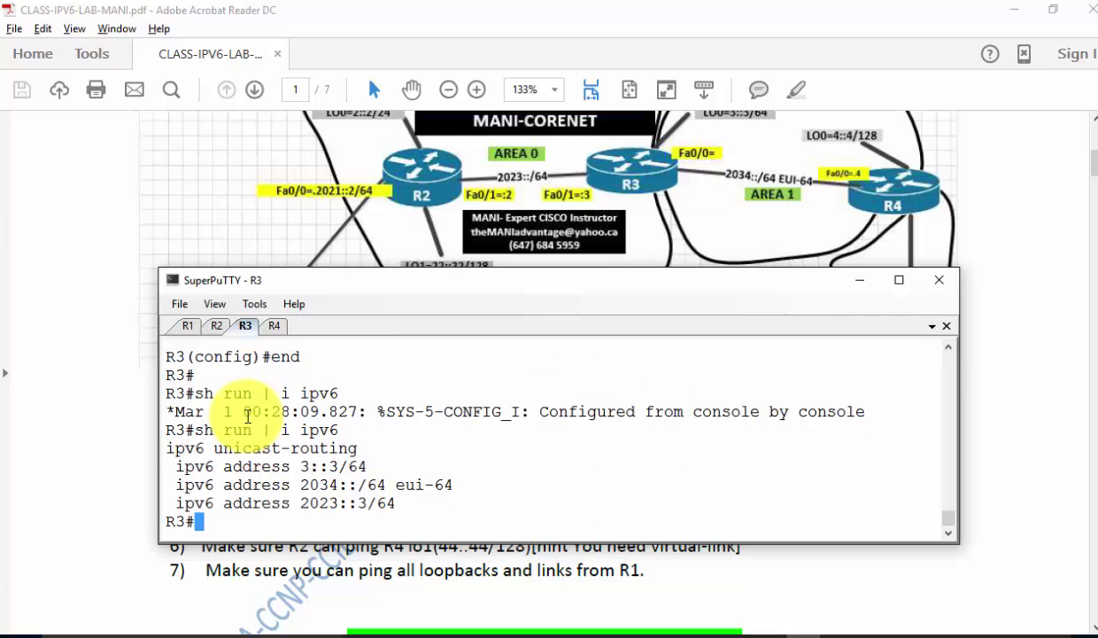
Create the OSPFv3 process on R3 with ipv6 router ospf 1 and set its router-id to 3.3.3.3.
text(config t)
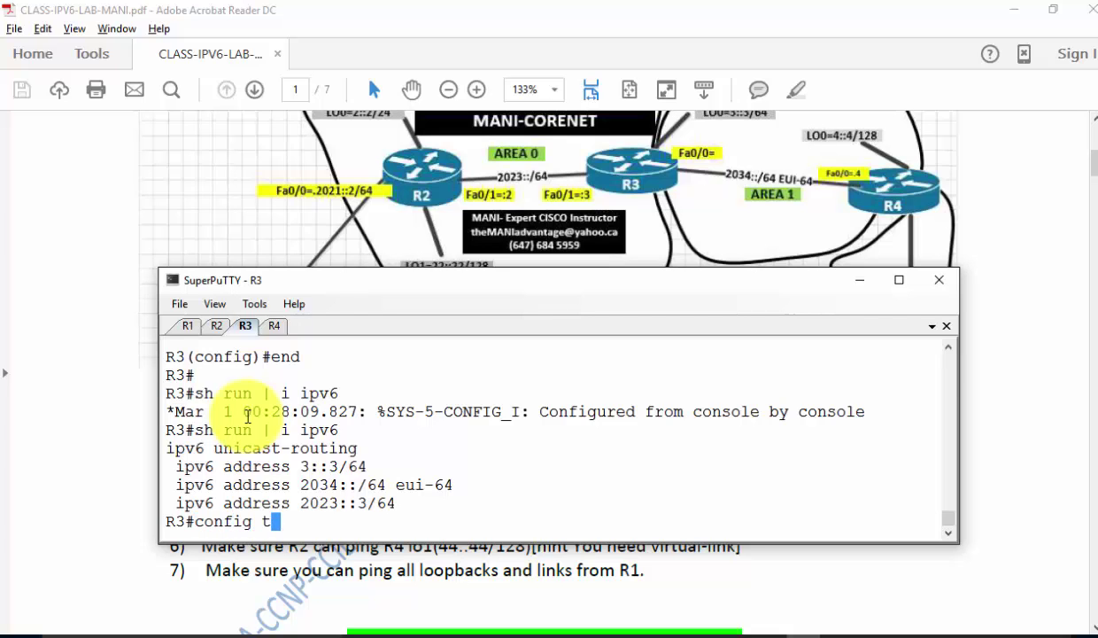
key(Return)
text(ipv)
key(Tab)
text(router ospf 1)
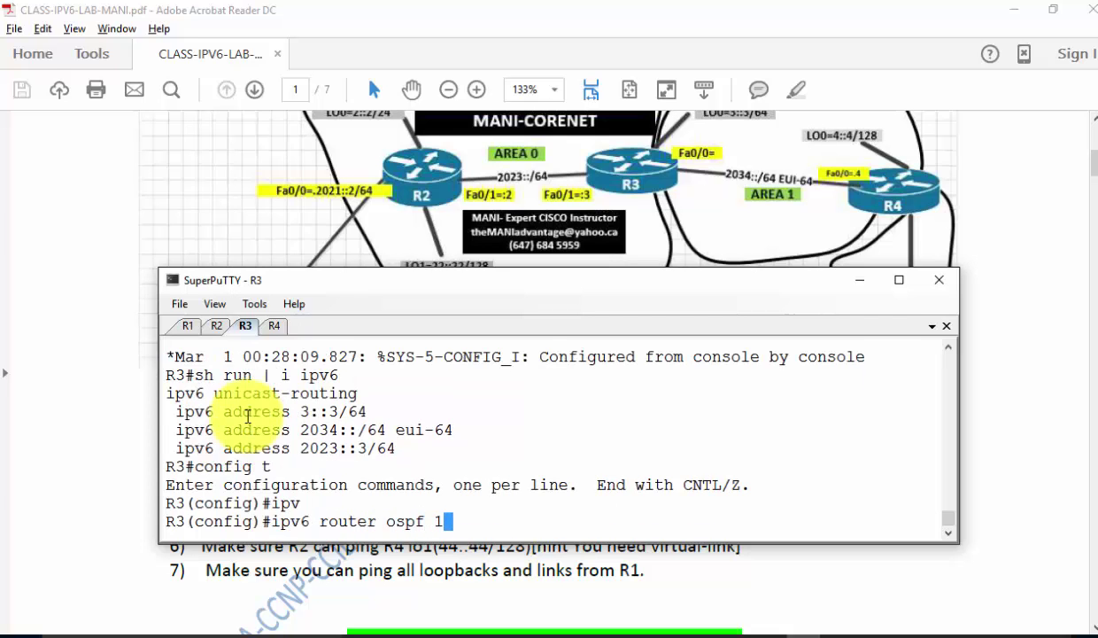
key(Return)
text(rou)
key(Tab)
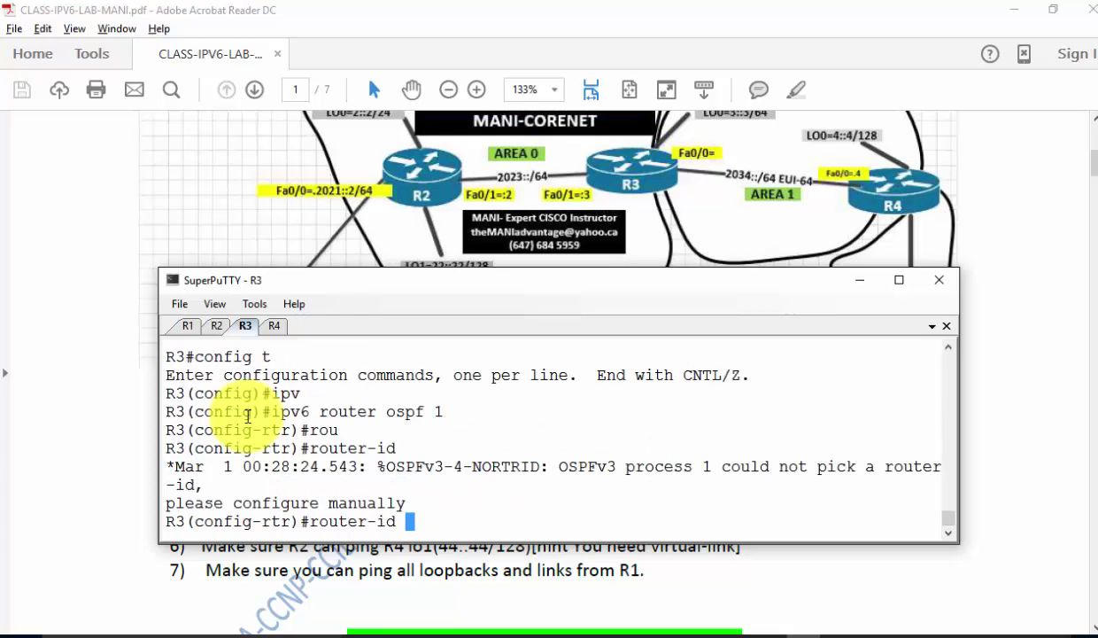
text(3.3.3.3)
key(Return)
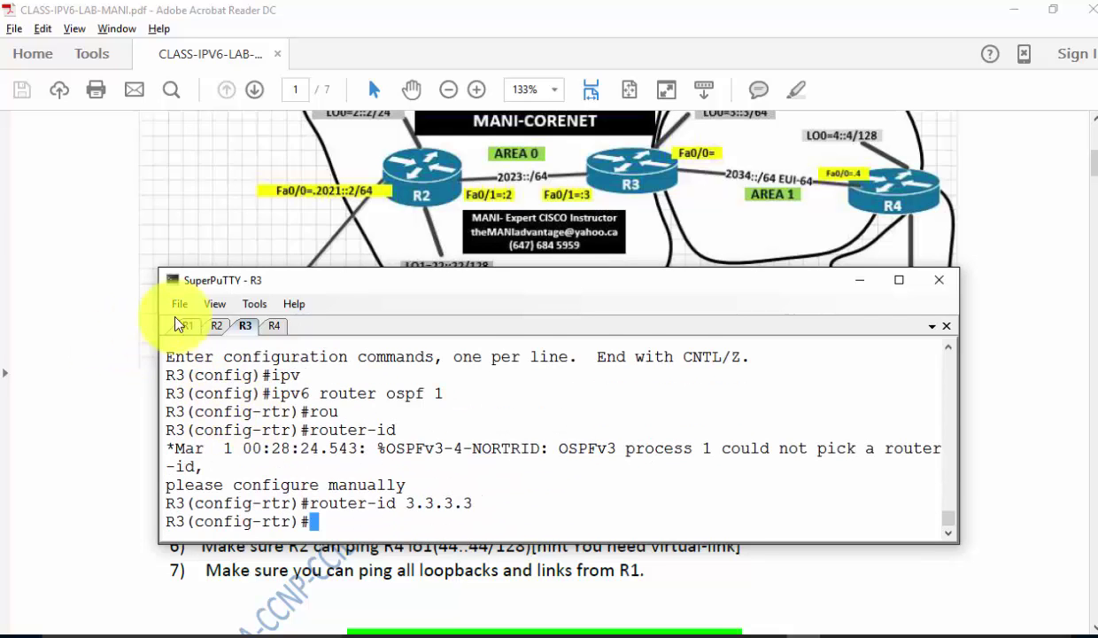
Switch to R2, set the router-id of ipv6 router ospf 1 to 2.2.2.2, and leave configuration mode.
click(216, 325)
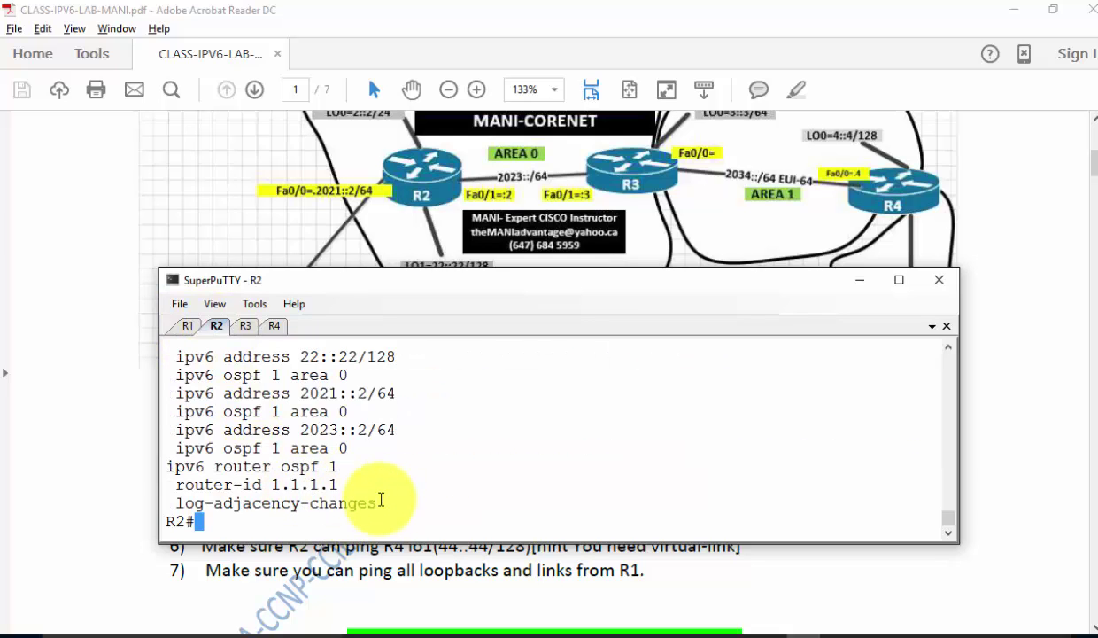
text(config t)
key(Return)
text(ipv)
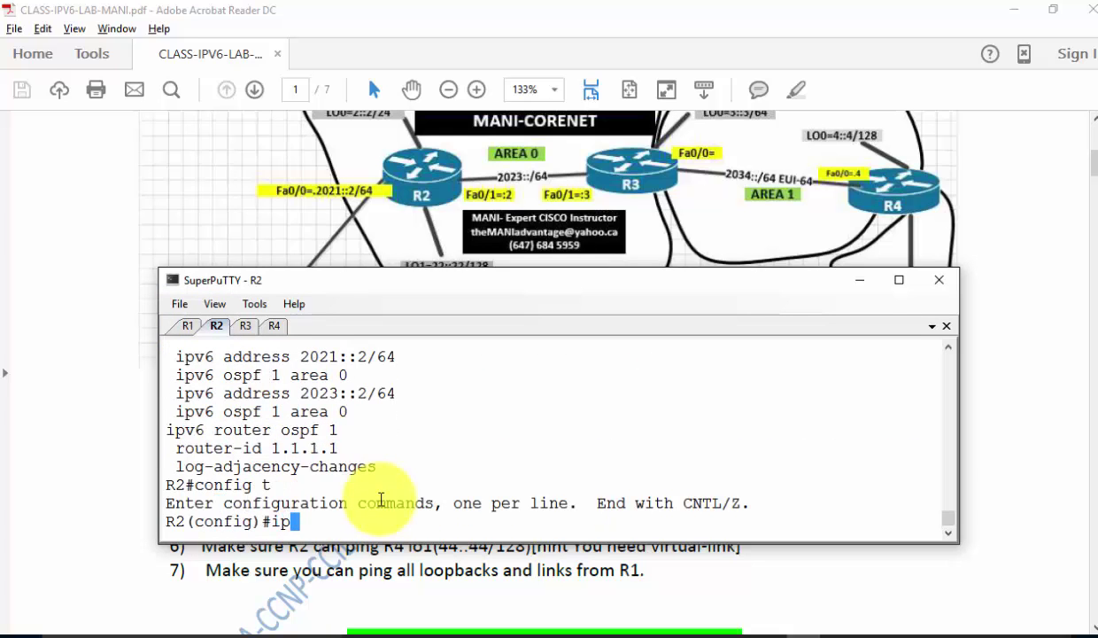
key(Tab)
text(router ospf 1)
key(Return)
text(rou)
key(Tab)
text(2.2.2.2)
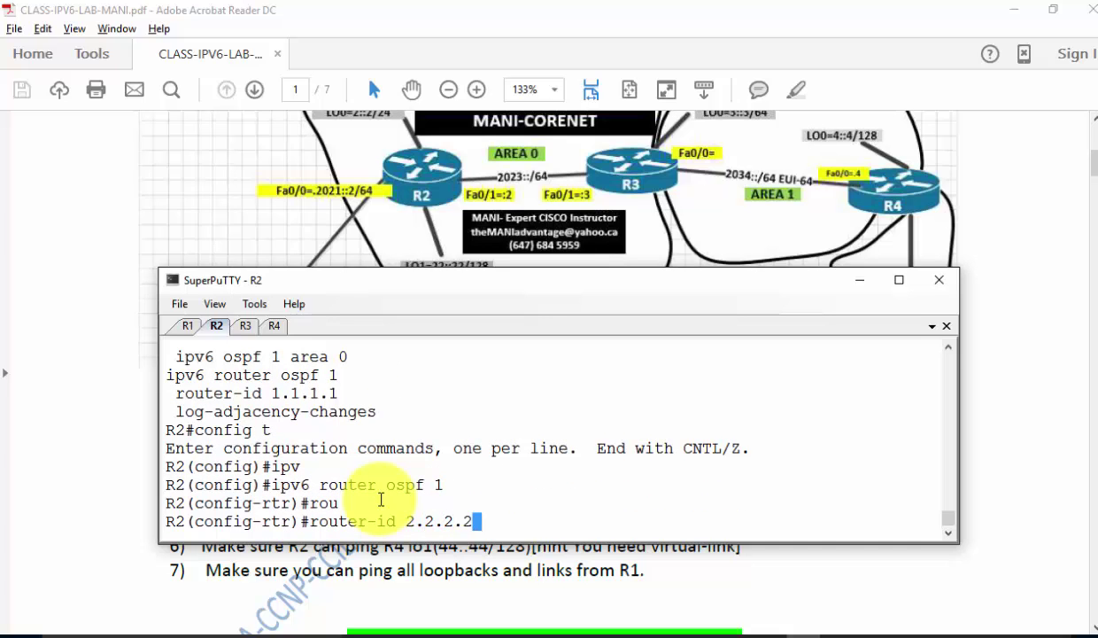
key(Return)
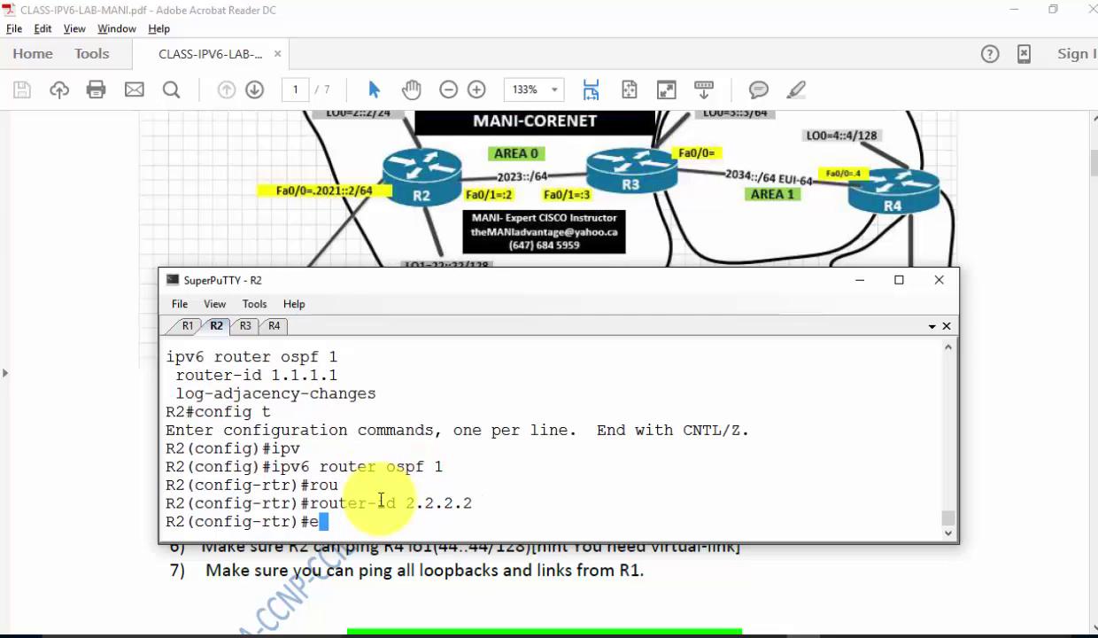
text(end)
key(Return)
Reset all OSPF processes on R2 with clear ipv6 ospf process, answering y to the confirmation.
text(cle)
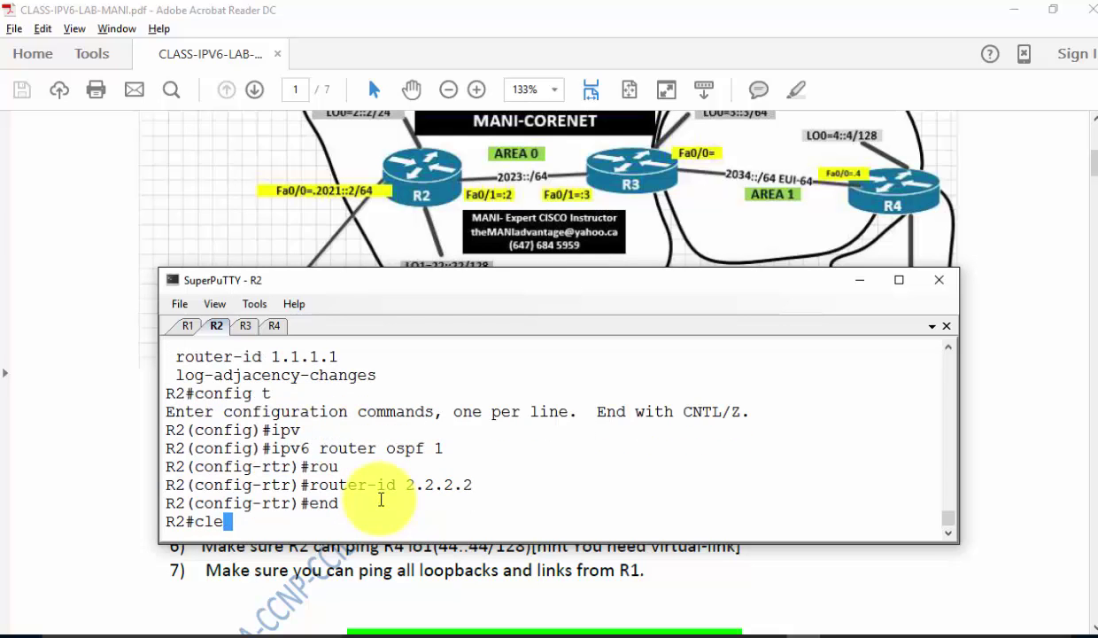
key(Tab)
text(ipv)
key(Tab)
text(ospf pr)
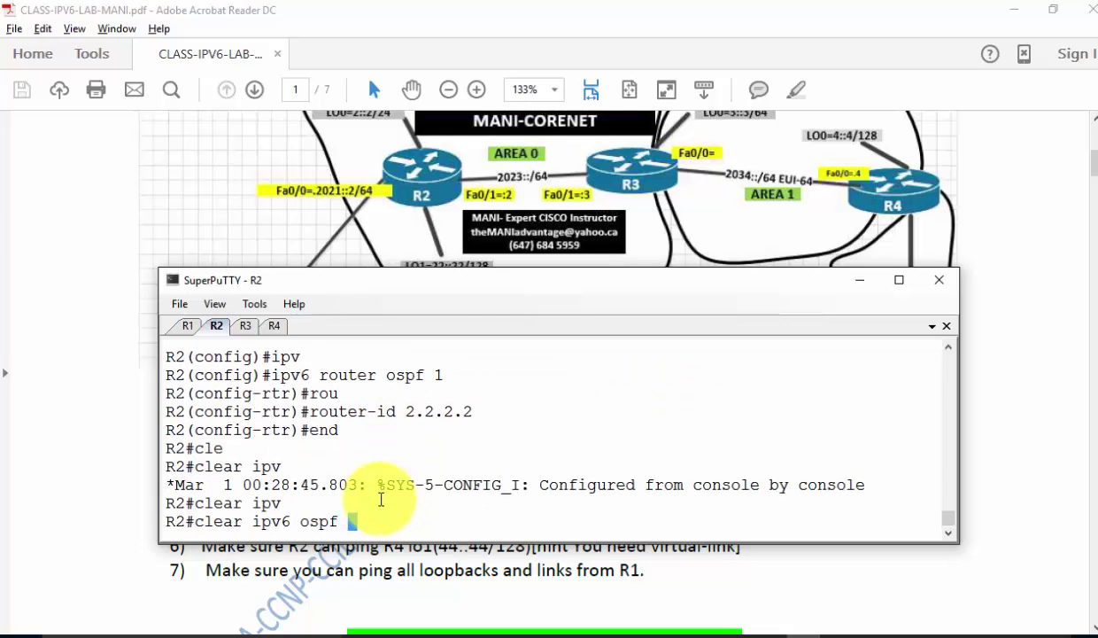
key(Tab)
key(Return)
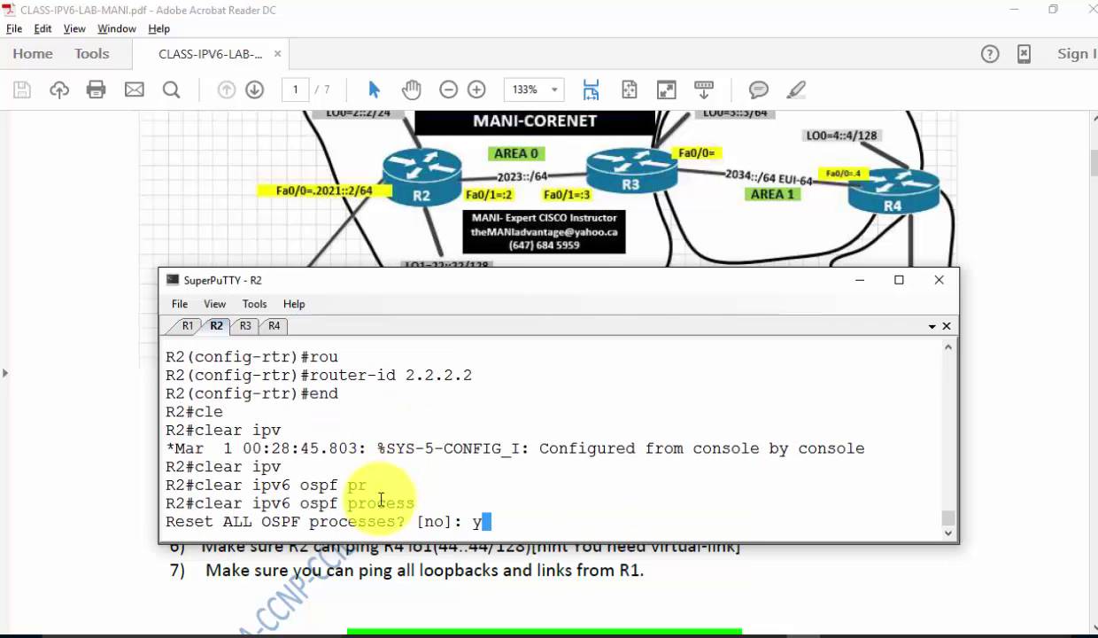
text(y)
key(Return)
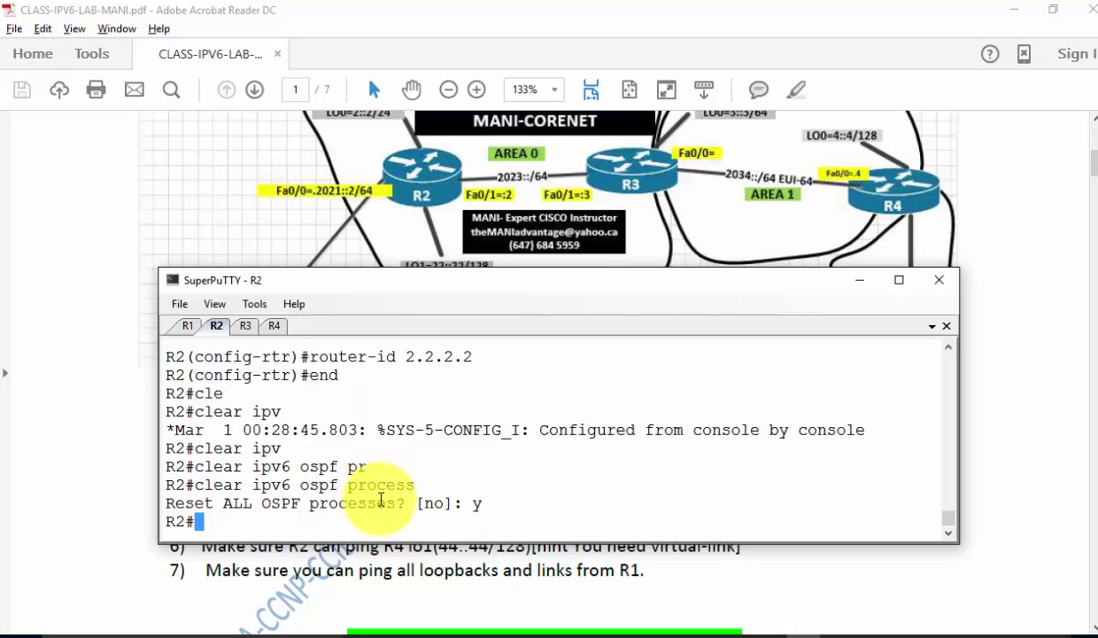
Return to R3 and put interface fa0/1 into OSPFv3 with ipv6 ospf 1 area 0.
click(245, 326)
text(exit)
key(Return)
text(int fa0/1)
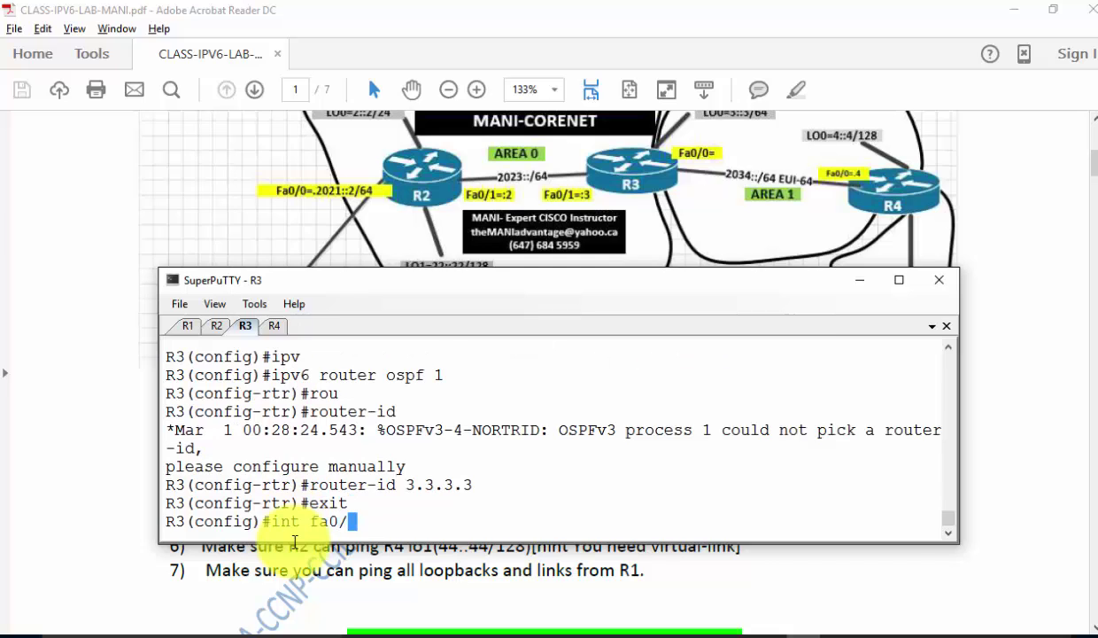
key(Return)
text(ipv)
key(Tab)
text(ospf 1 ar)
key(Tab)
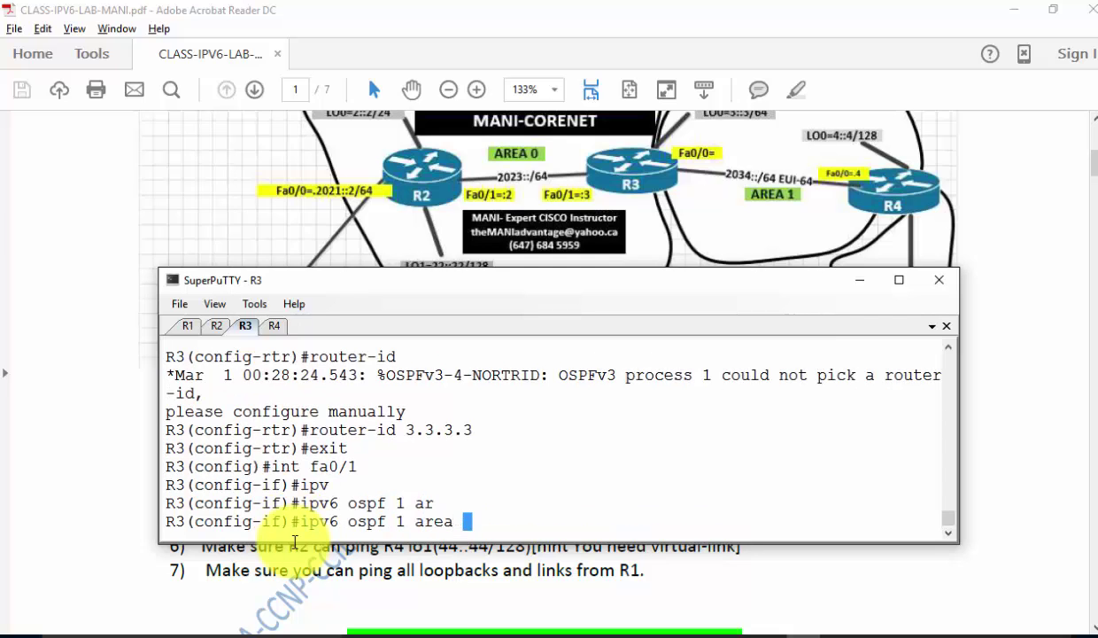
text(0)
key(Return)
Put R3's interface fa0/0 into OSPFv3 with ipv6 ospf 1 area 1.
text(int fa0/0)
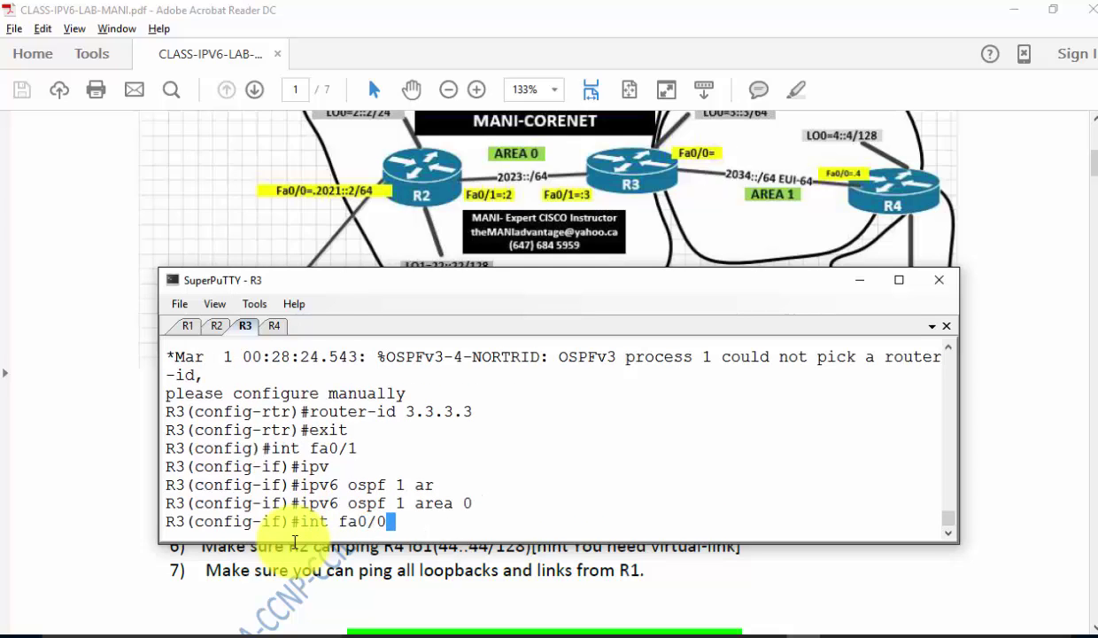
key(Return)
key(Up)
key(Up)
key(BackSpace)
text(1)
key(Delete)
key(BackSpace)
key(BackSpace)
key(Return)
Put R3's loopback 0 into OSPFv3 with ipv6 ospf 1 area 1 and leave configuration mode.
text(int lo 0)
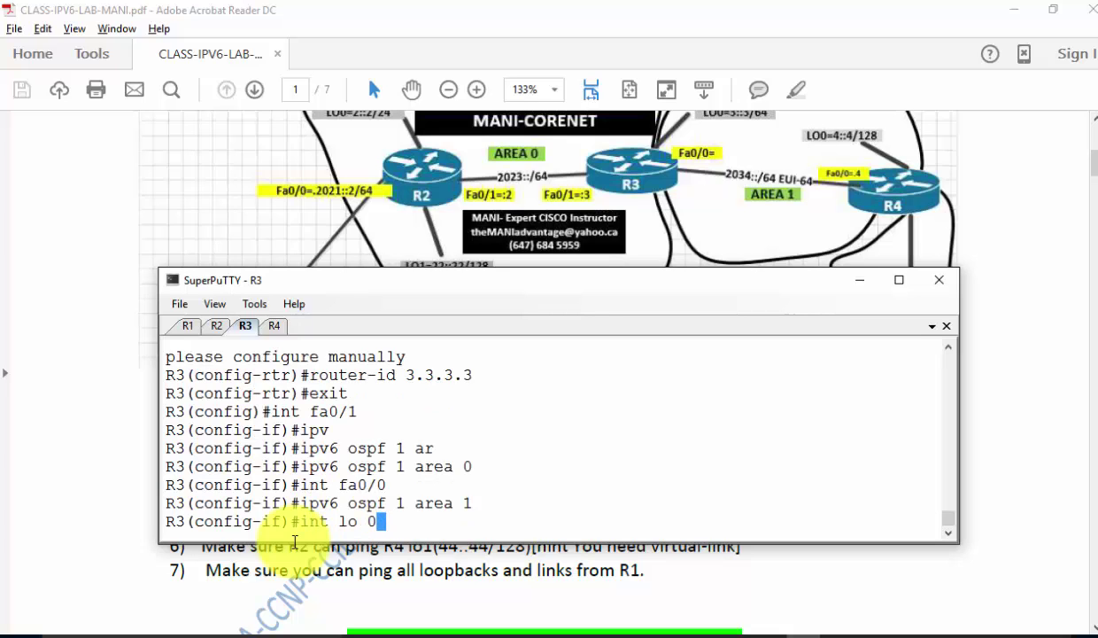
key(Return)
key(Up)
key(Up)
key(Return)
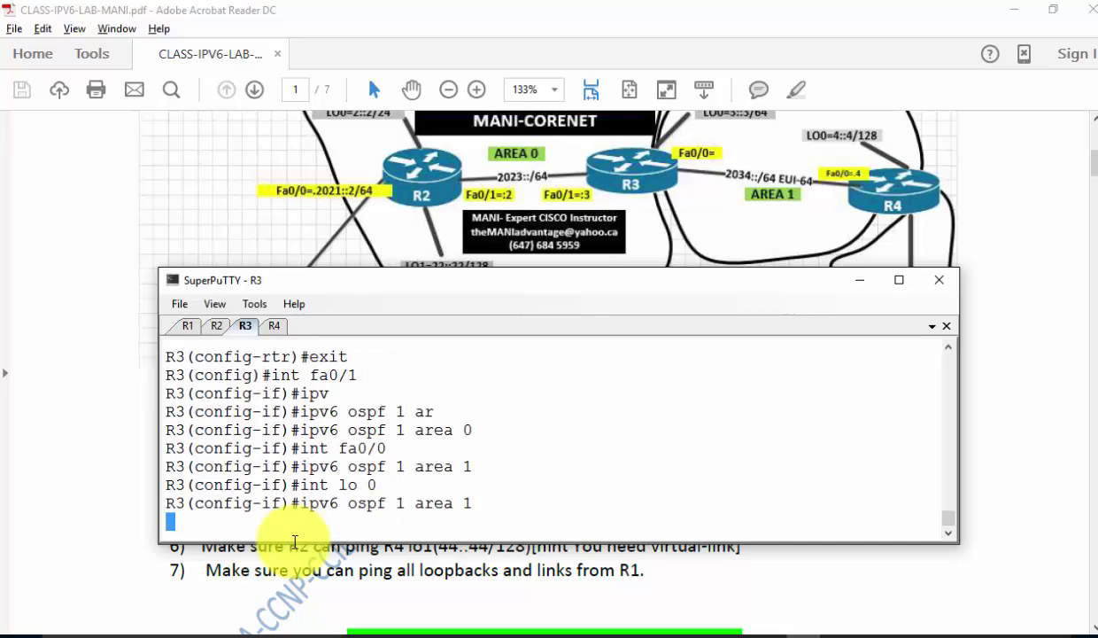
text(end)
key(Return)
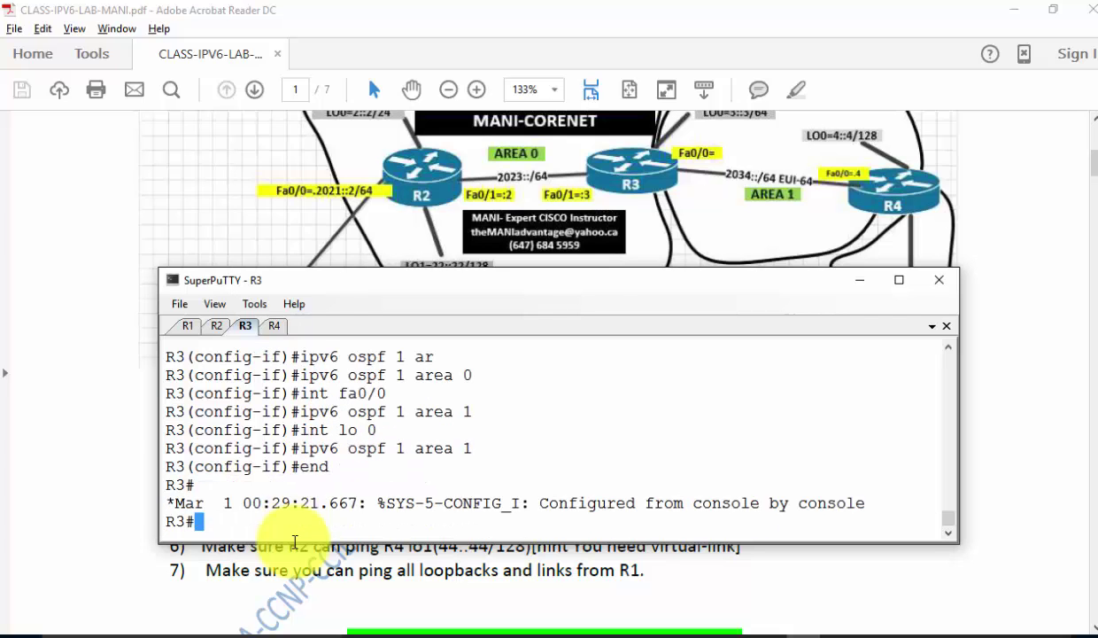
Ping R2's address 2023::2 from R3 to test the link between them.
key(Return)
text(ping 2023)
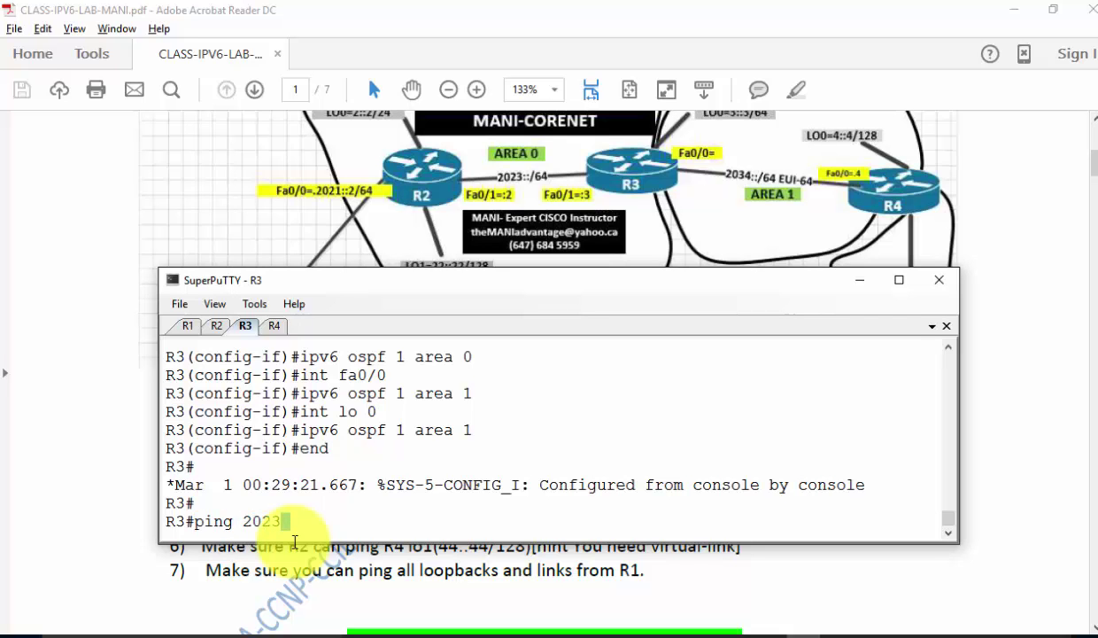
text(::)
text(2)
key(Return)
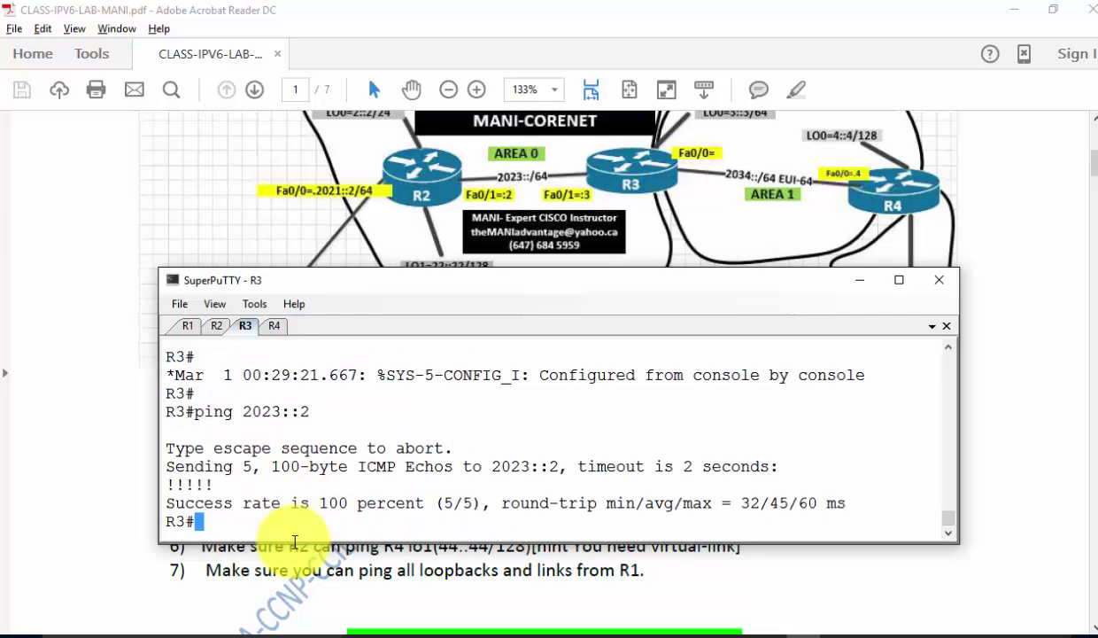
Display R3's OSPFv3 neighbors with sh ipv6 ospf neighbor.
text(sh ipv)
key(Tab)
text(ospf ne)
key(Tab)
key(Return)
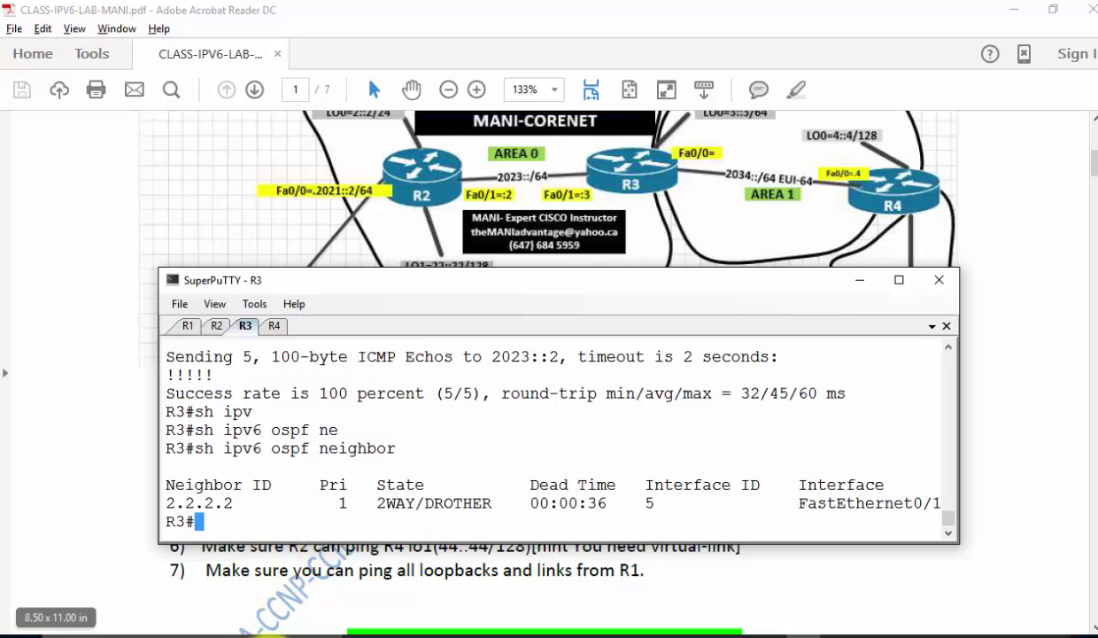
Switch to R4, narrow the terminal window to uncover the Area 2 diagram, and run sh run | i ipv6.
click(274, 326)
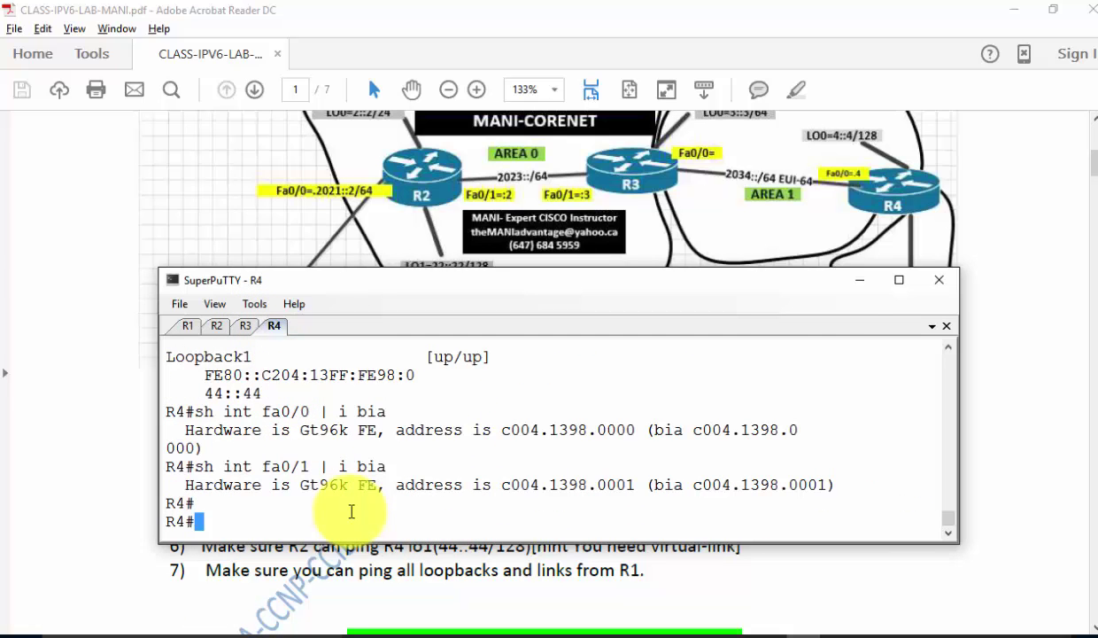
drag(962, 372, 864, 367)
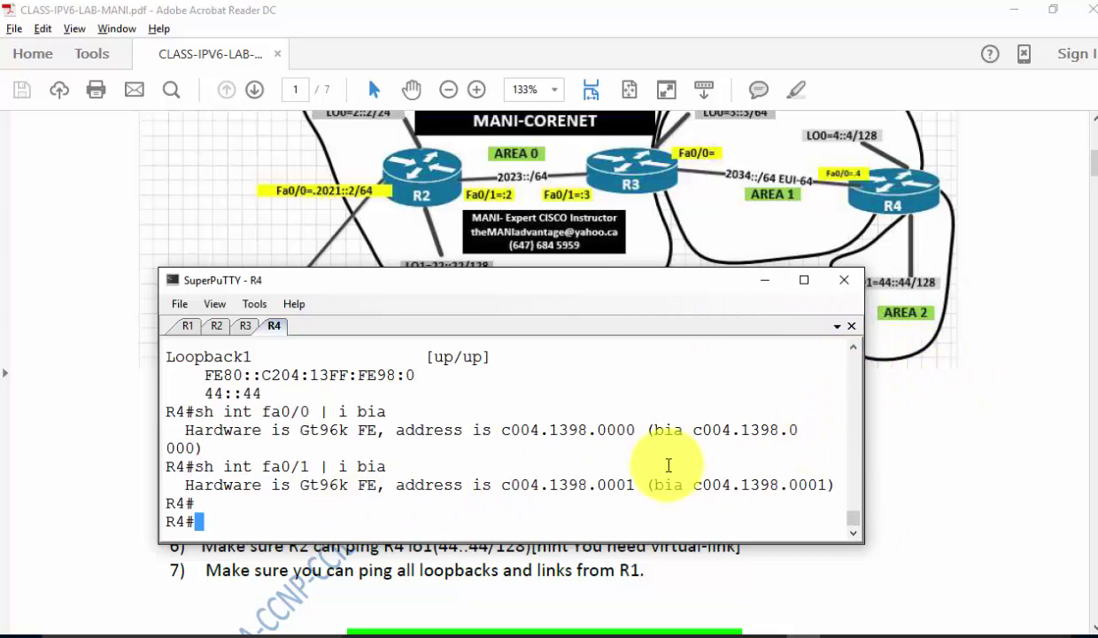
key(BackSpace)
key(BackSpace)
text(sh)
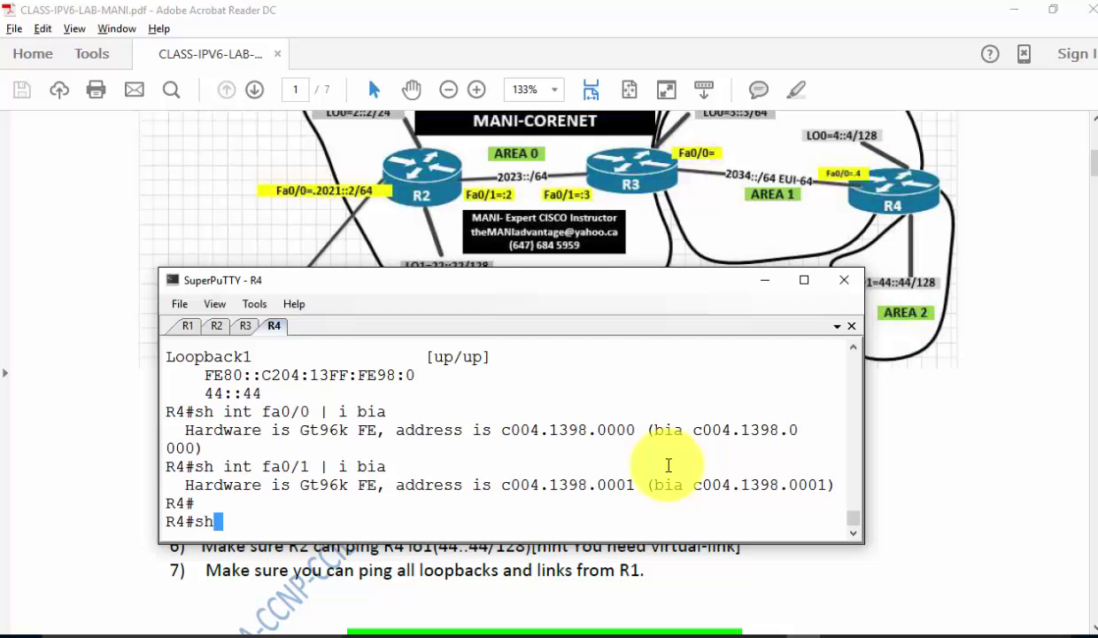
text( run | i ipv6)
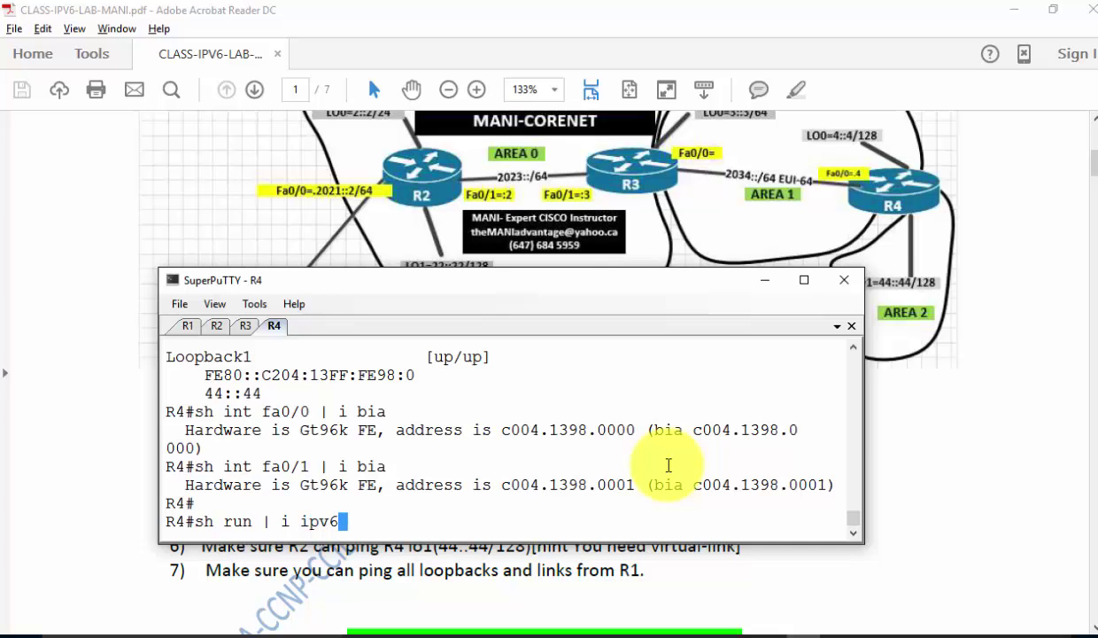
key(Return)
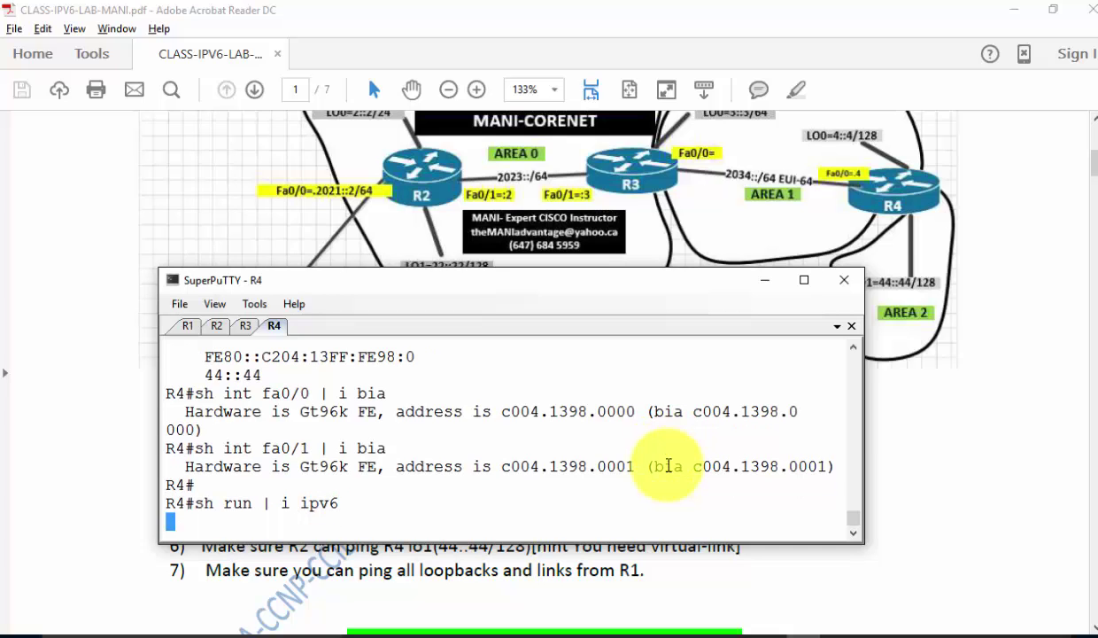
Enter configuration mode on R4 and put interface fa0/0 into OSPFv3 with ipv6 ospf 1 area 1.
text(config tg)
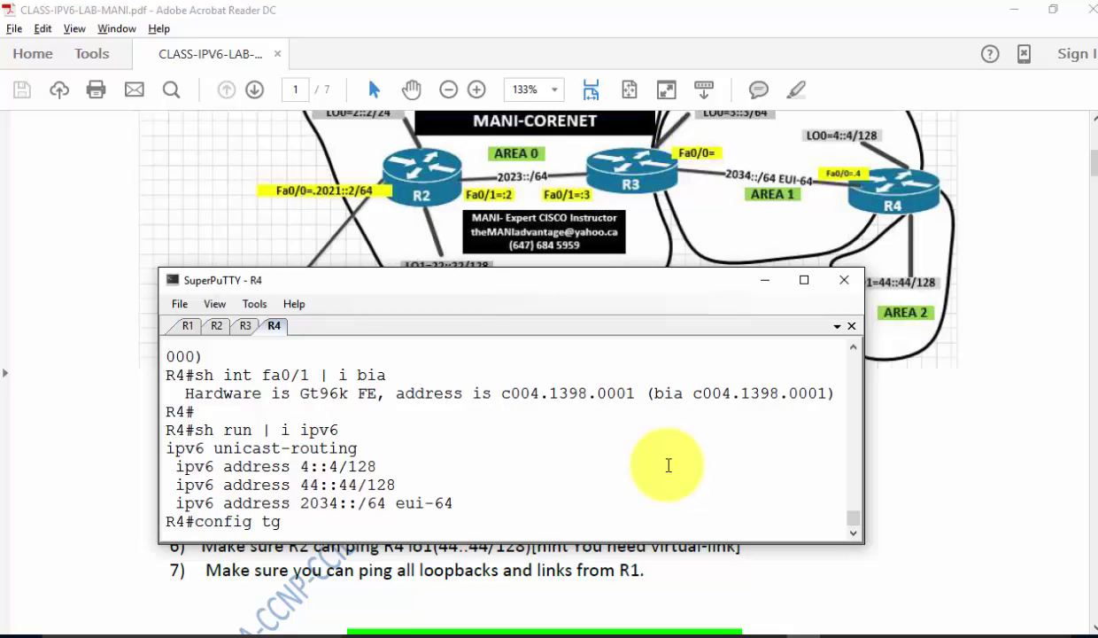
key(Return)
text(int fa0/0)
key(Return)
text(ip)
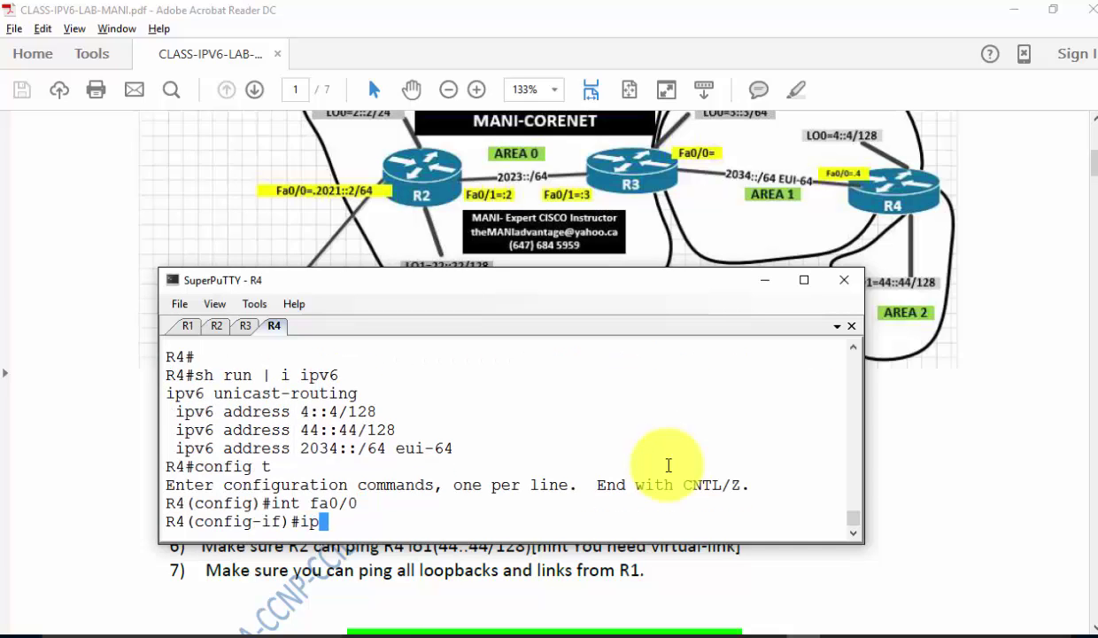
text(v6 add)
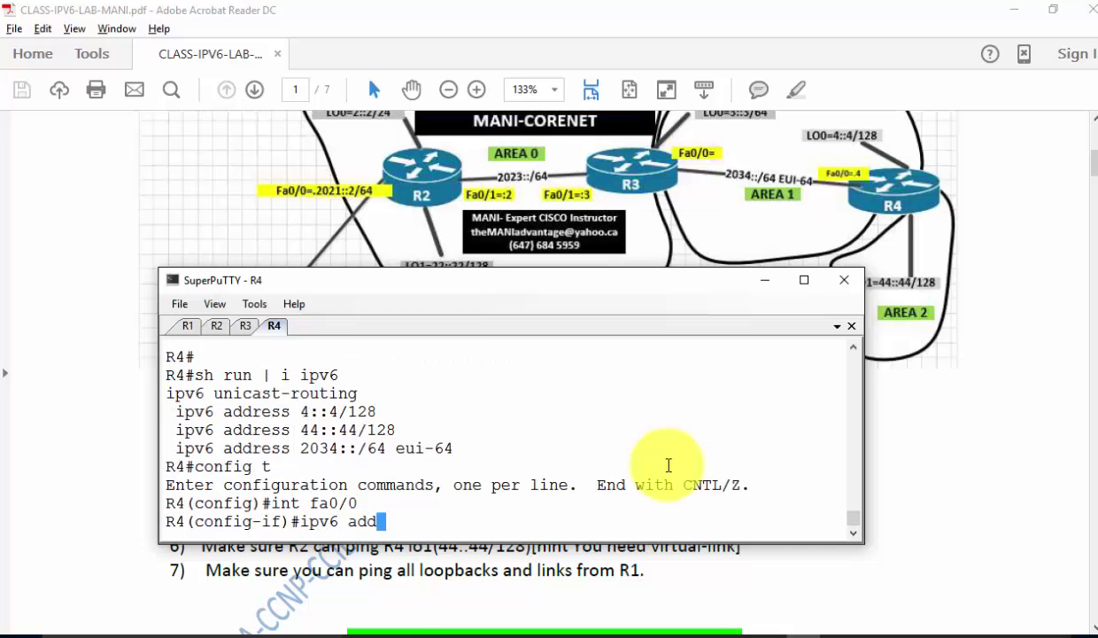
key(BackSpace)
key(BackSpace)
key(BackSpace)
text(ospf 1 ar)
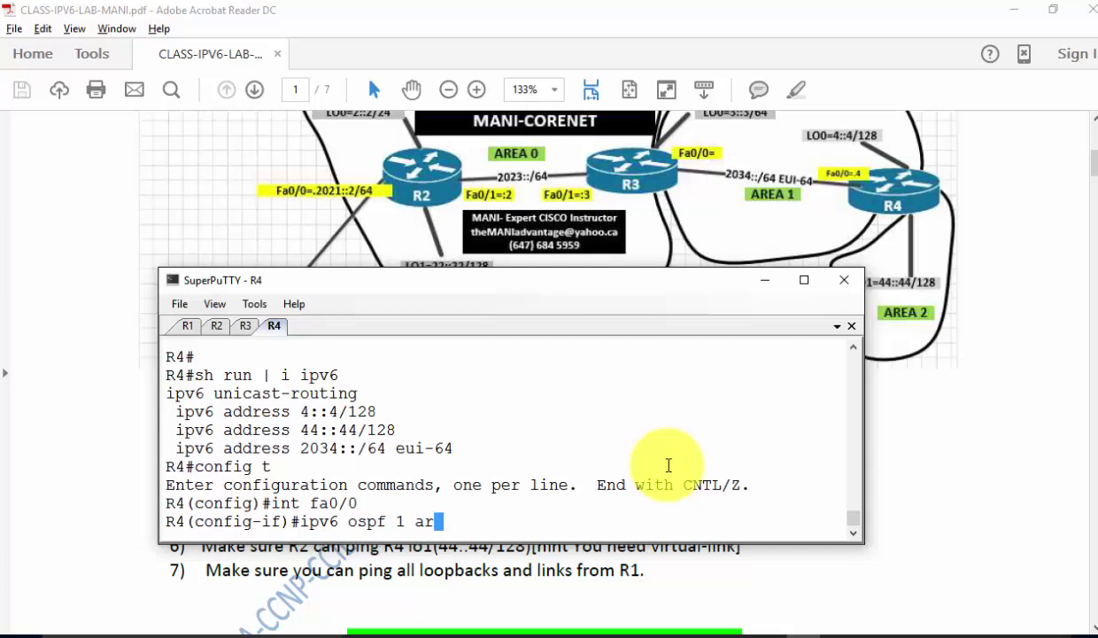
text(e)
key(Tab)
text(1)
key(Return)
text(int lo 0)
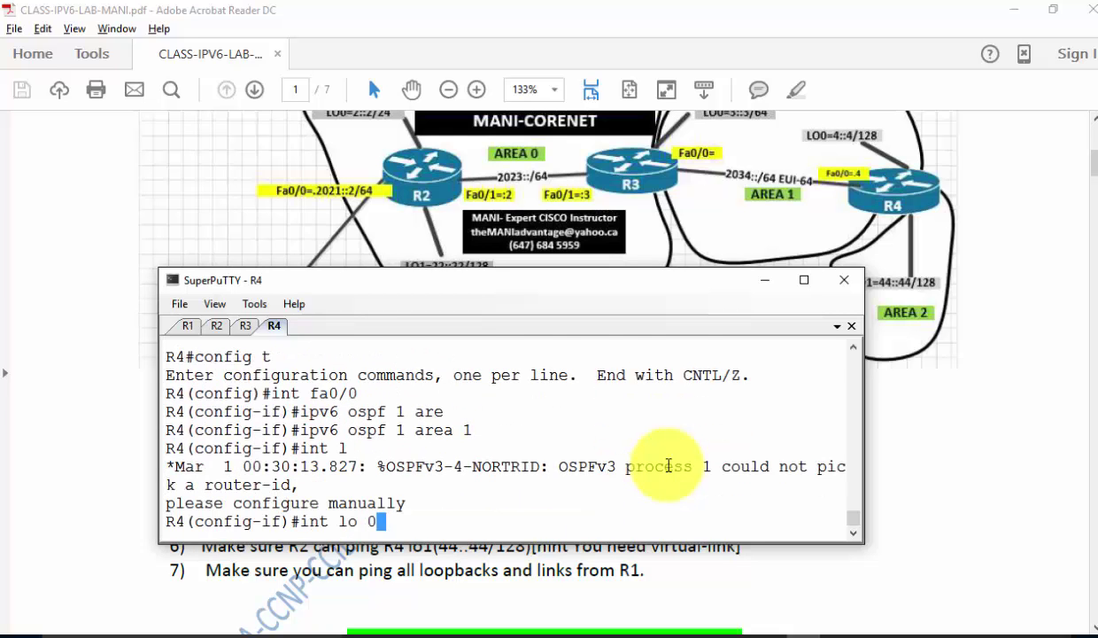
key(Return)
text(i)
key(BackSpace)
key(BackSpace)
key(BackSpace)
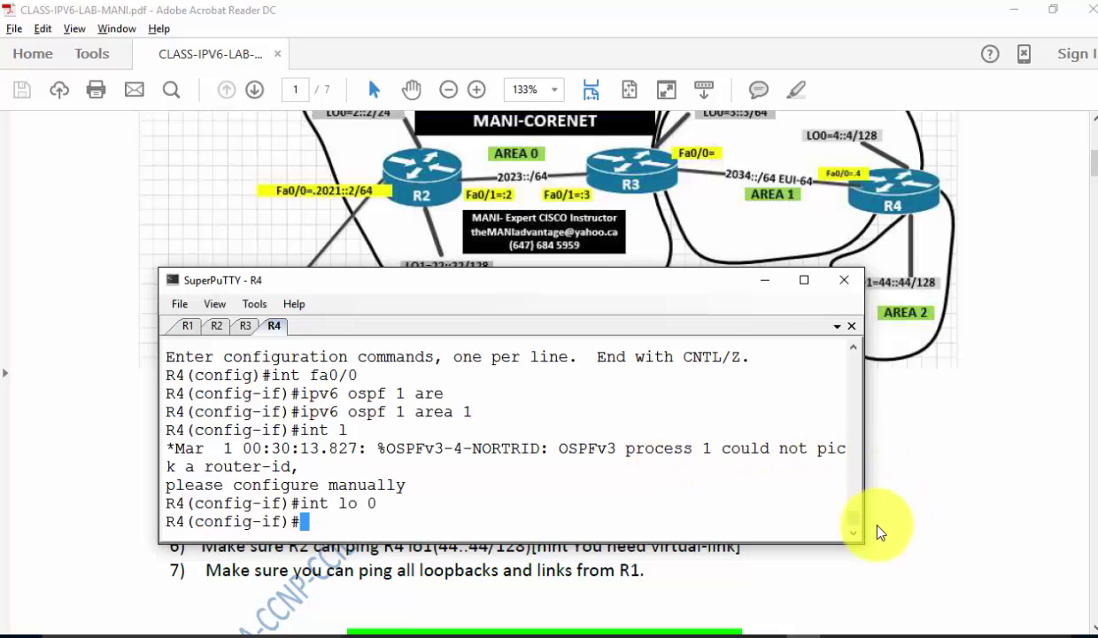
drag(858, 520, 855, 530)
scroll(855, 518, up, 1)
Leave interface mode on R4 and set router-id 4.4.4.4 under ipv6 router ospf 1.
text(exit)
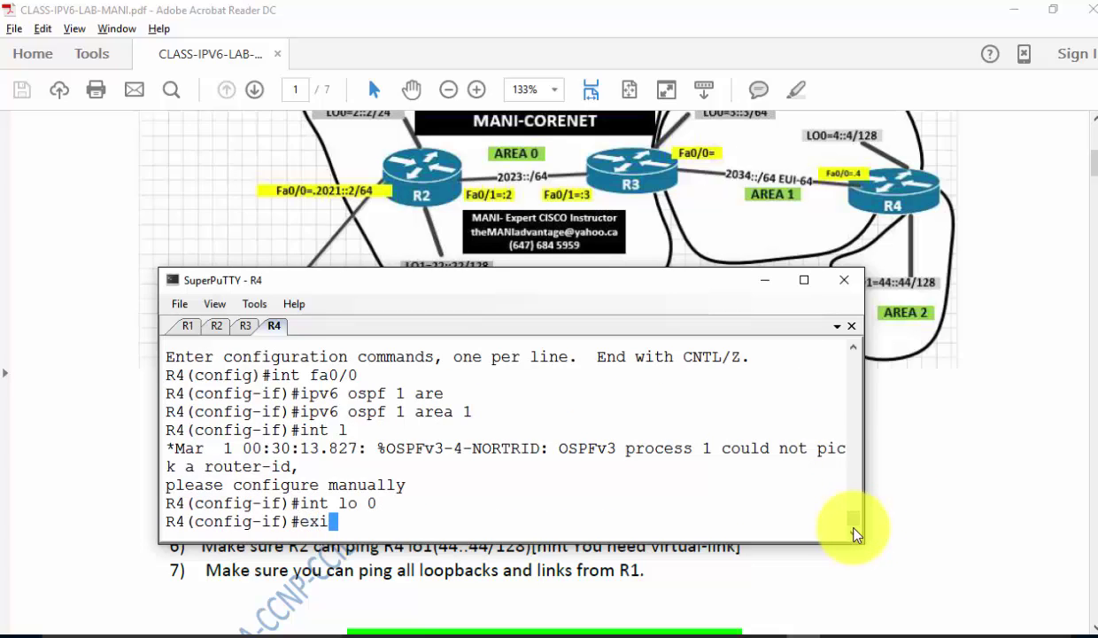
key(Return)
text(ipv)
key(Tab)
text(router ospf 1)
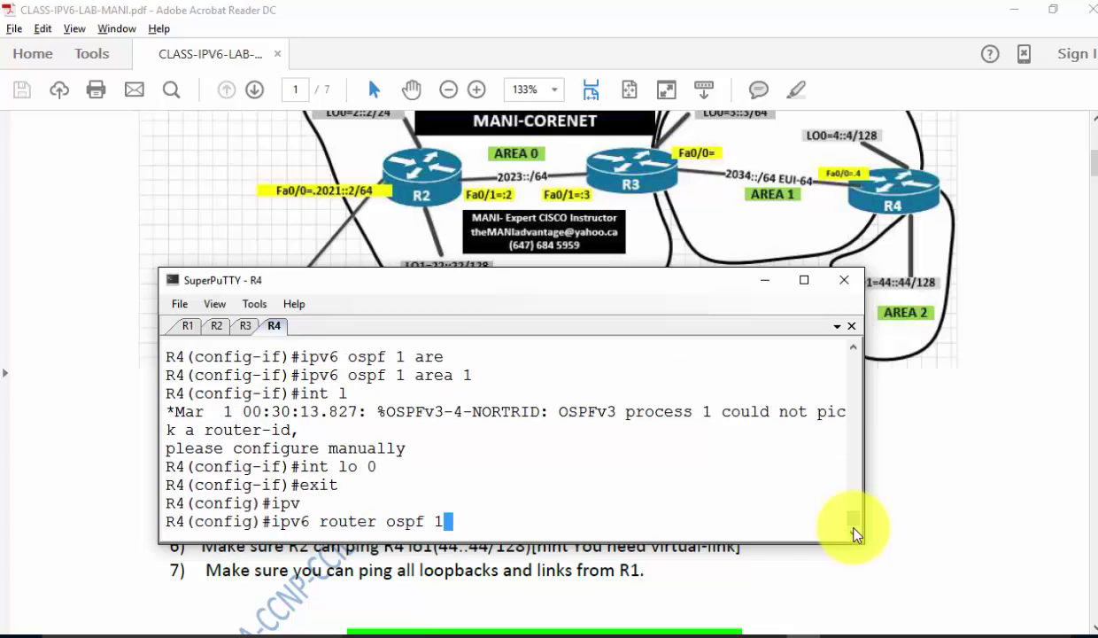
key(Return)
text(rou)
key(Tab)
text(4.4.4.4)
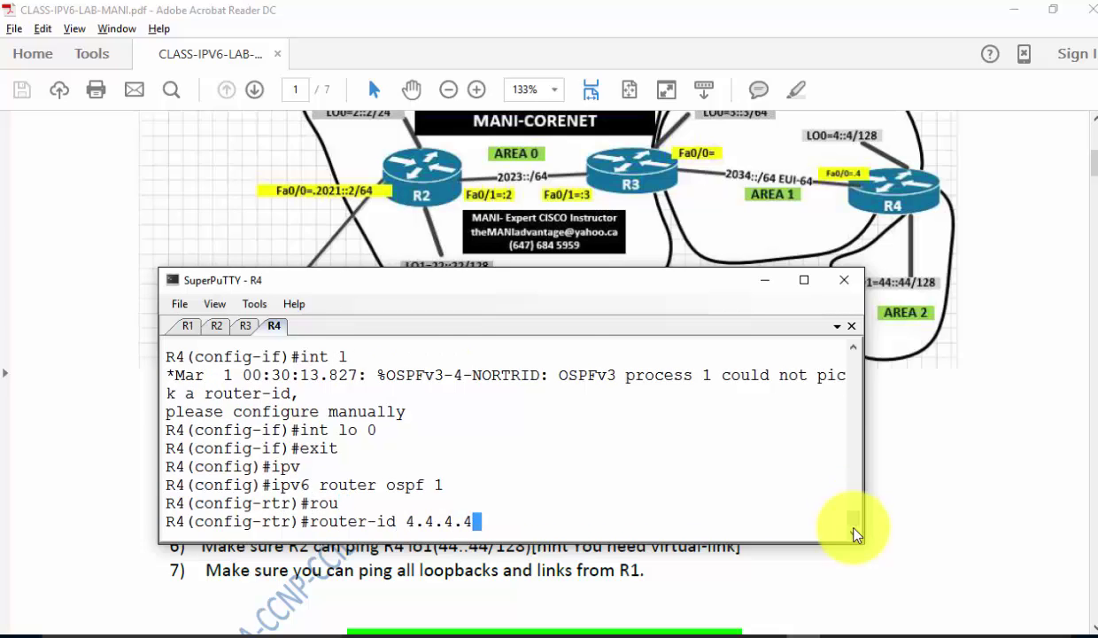
key(Return)
text(exit)
key(Return)
Assign R4's interface fa0/0 to OSPFv3 process 1 with ipv6 ospf 1 area 1.
text(int fa0/0)
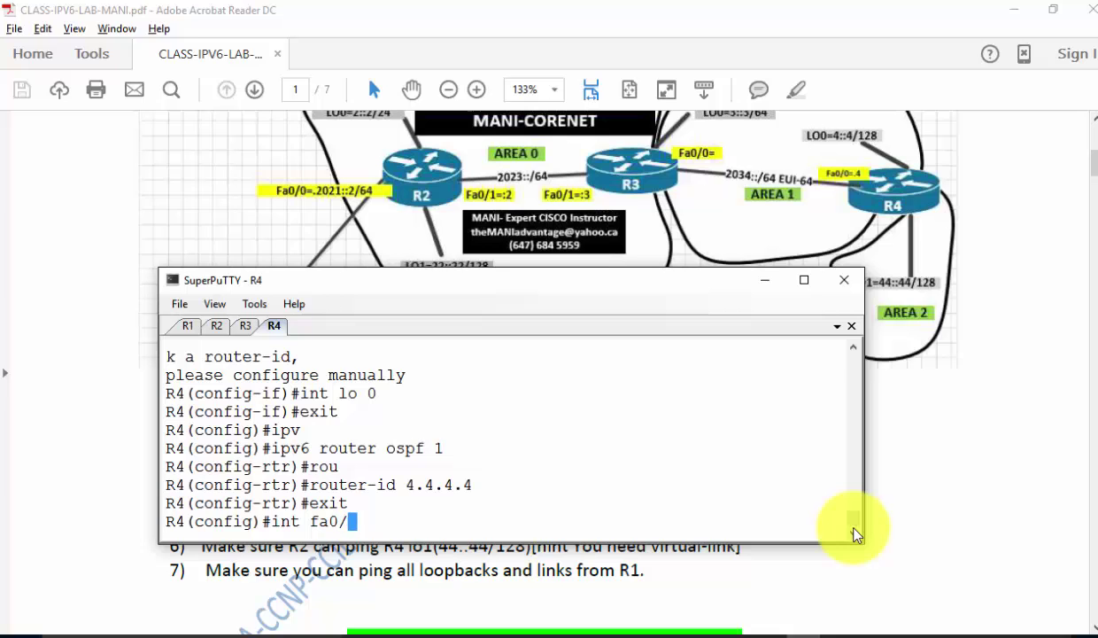
key(Return)
text(ipv)
key(Tab)
text(osp)
key(Tab)
text(1 ar)
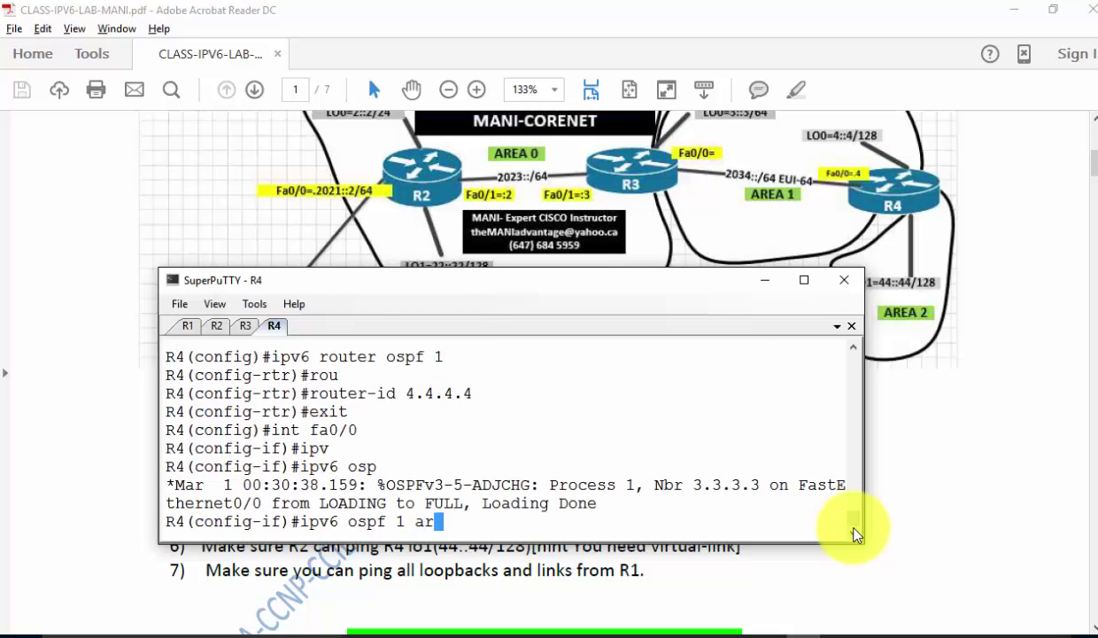
text(ea)
key(Tab)
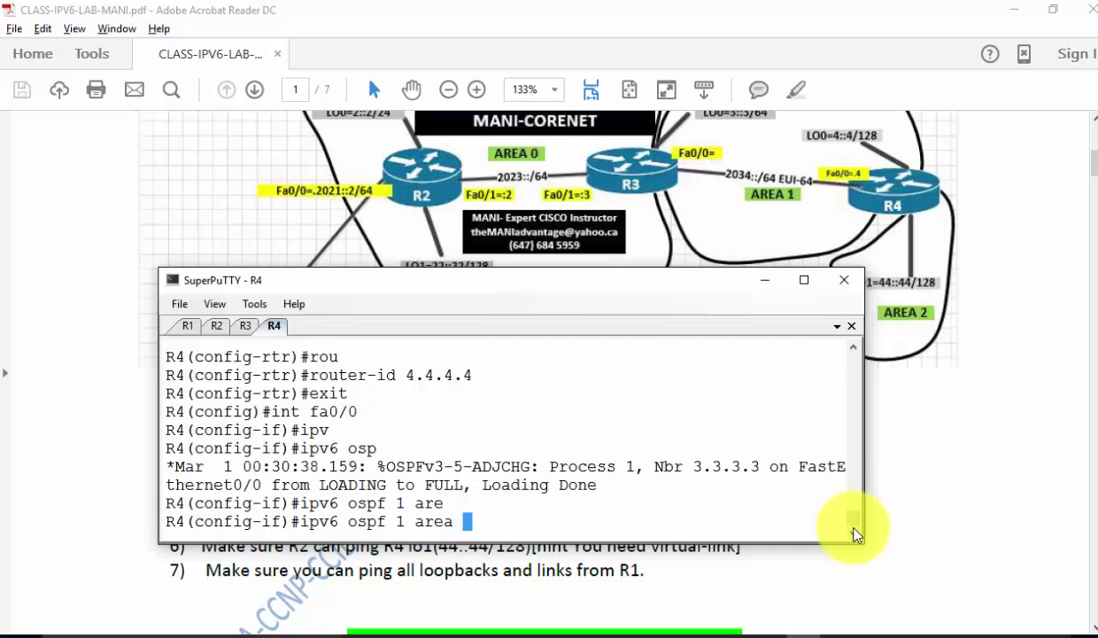
text(1)
key(Return)
Put R4's loopback 0 into OSPFv3 with ipv6 ospf 1 area 1.
text(int lo 0)
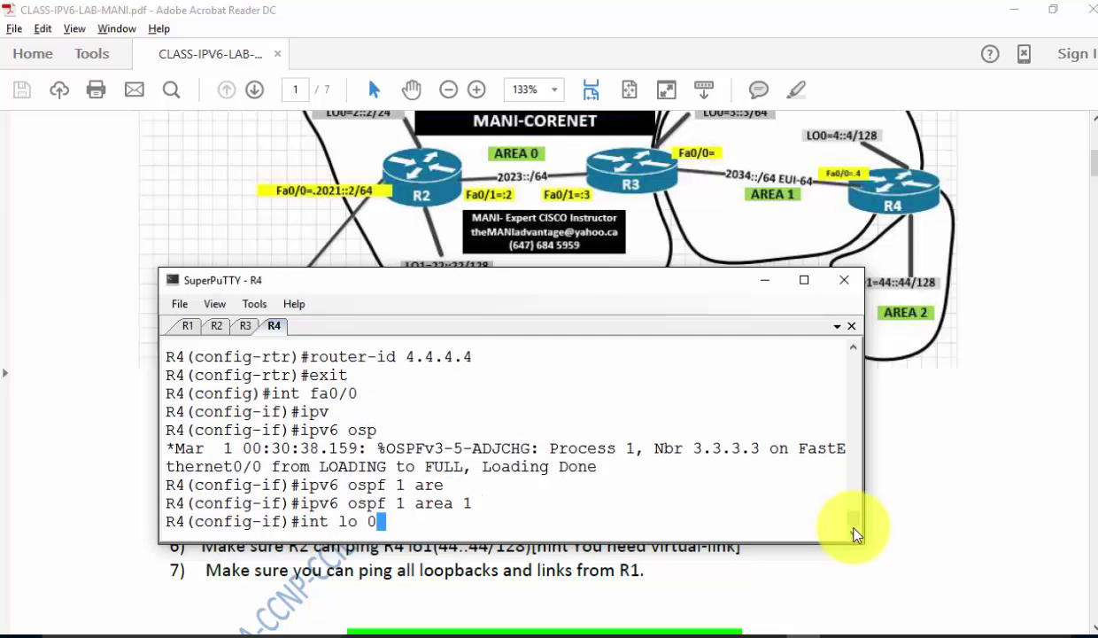
key(Return)
text(ipv)
key(Tab)
text(os)
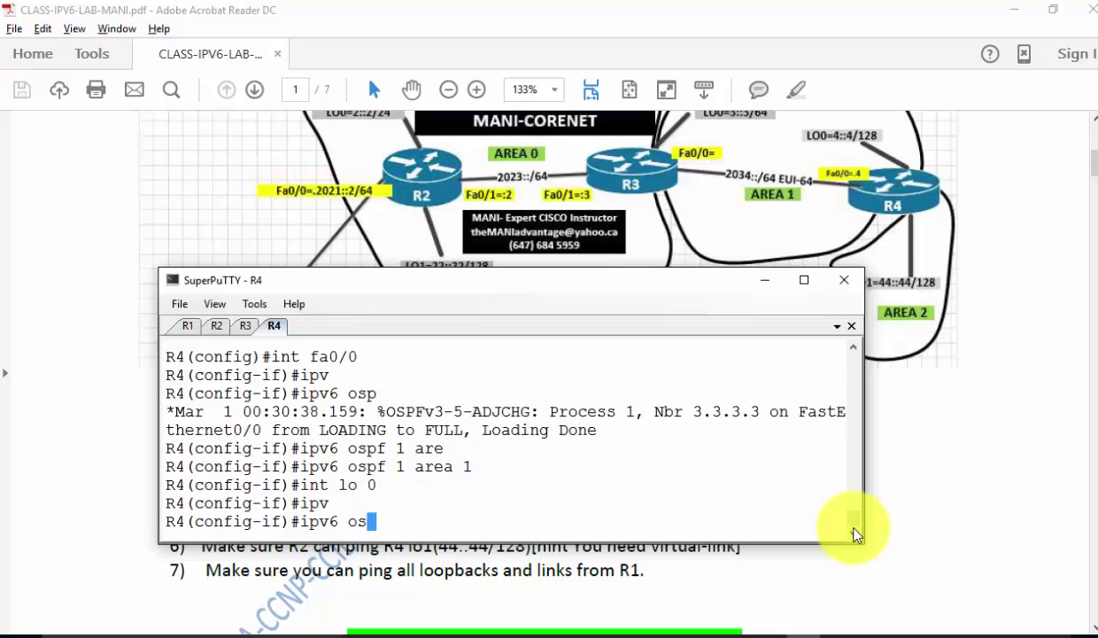
text(pf 1 are)
key(Tab)
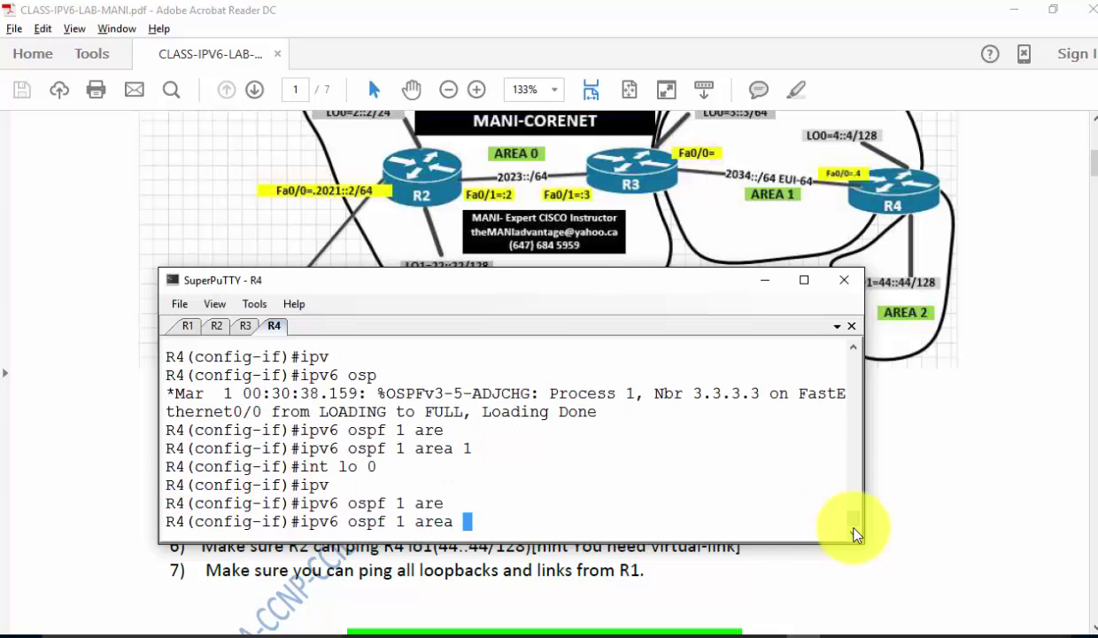
text(1)
key(Return)
Put R4's loopback 1 into OSPFv3 with ipv6 ospf 1 area 2 and end configuration mode.
text(int lo )
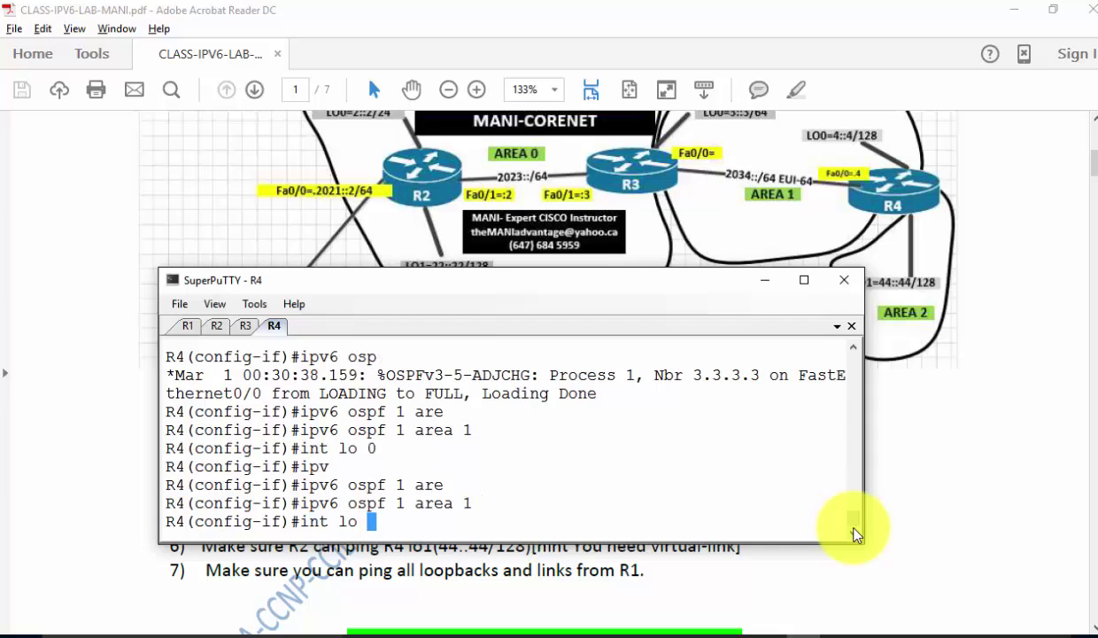
text(1)
key(Return)
text(ipv)
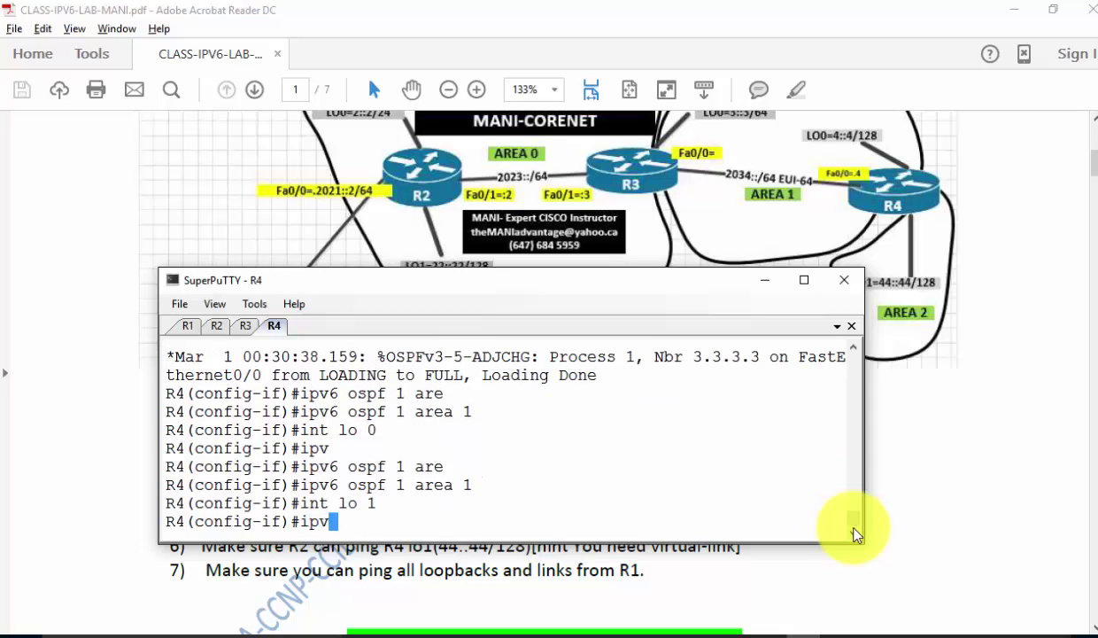
key(Tab)
text(ospf 1 are)
key(Tab)
text(2)
key(Return)
text(end)
key(Return)
key(Return)
key(Return)
key(Return)
key(Return)
key(Return)
key(Return)
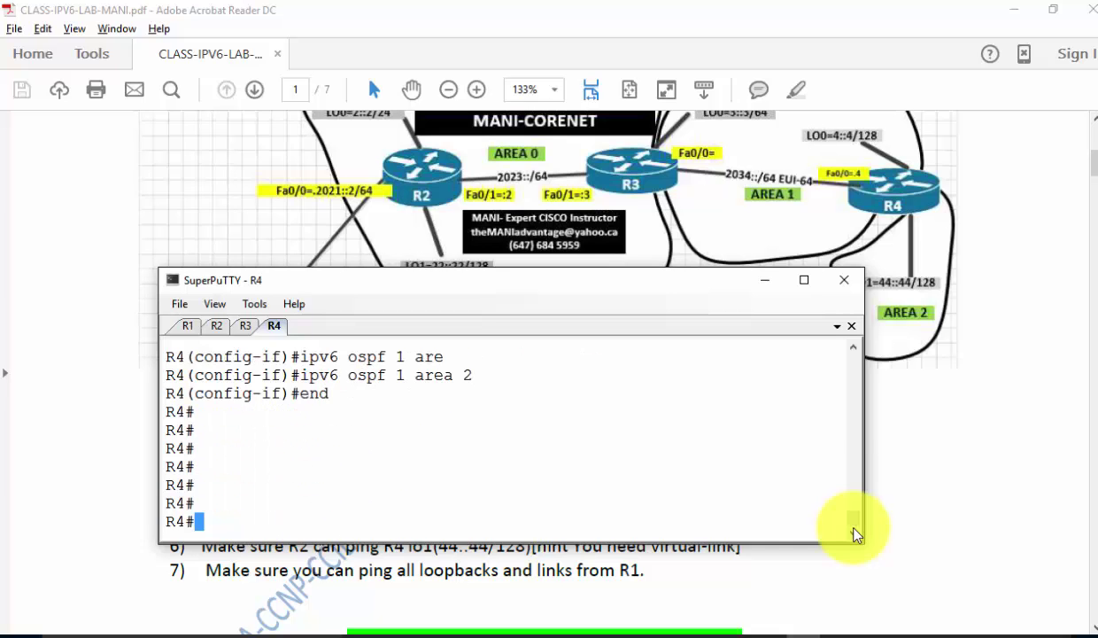
key(Return)
Run sh run | i inter|ipv6 on R4 and enlarge the terminal window to check each interface's IPv6 and OSPF lines.
text(sh run )
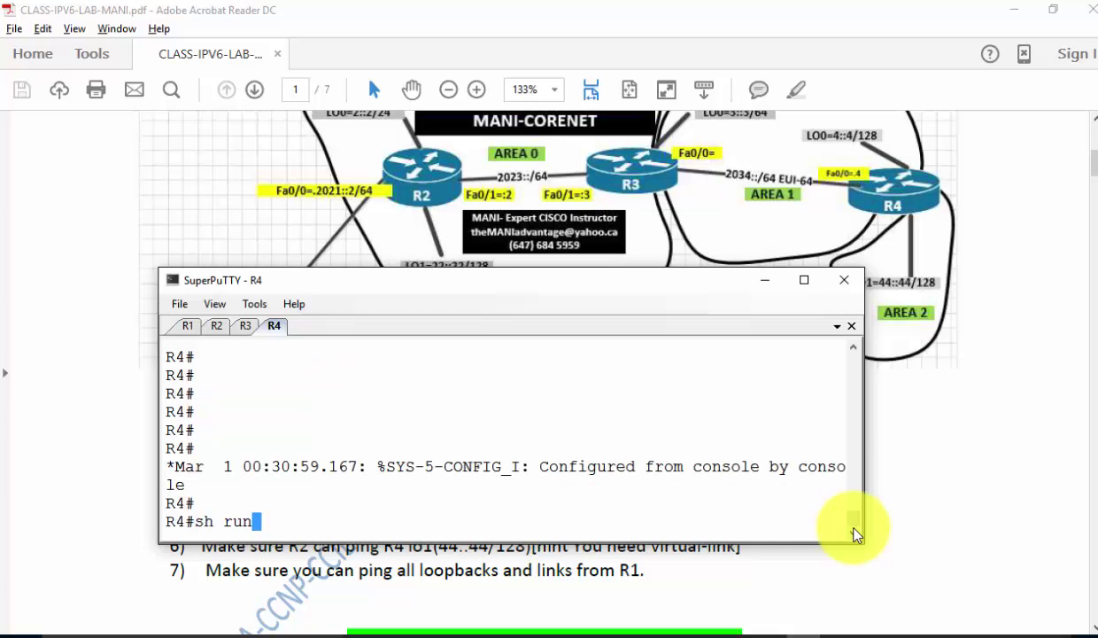
text(| i ip)
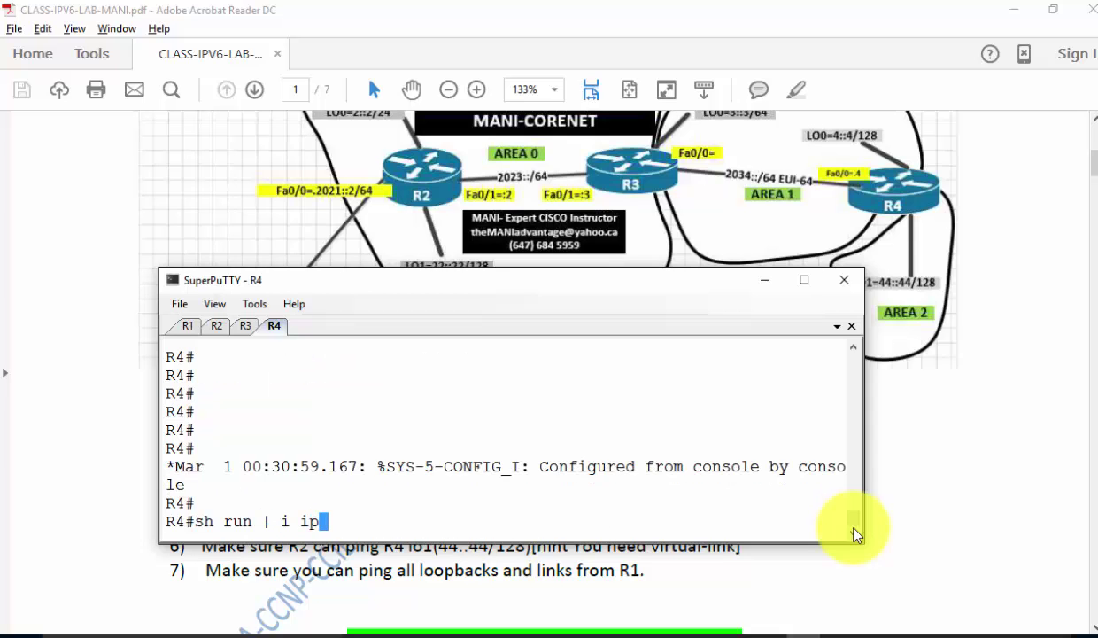
key(BackSpace)
text(nter|ipv6)
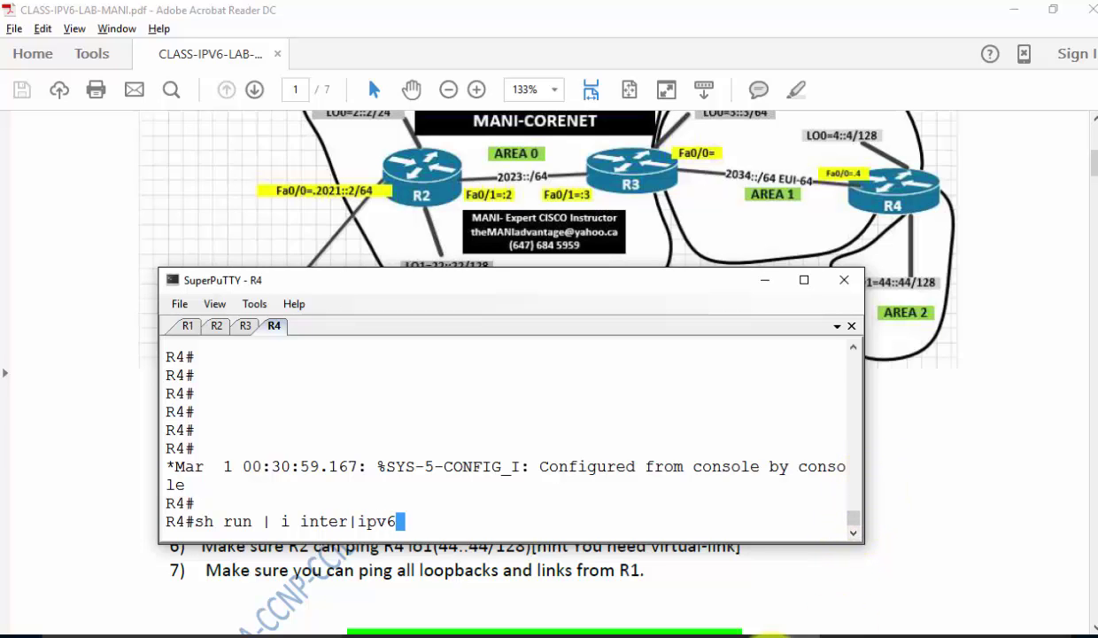
drag(674, 542, 667, 591)
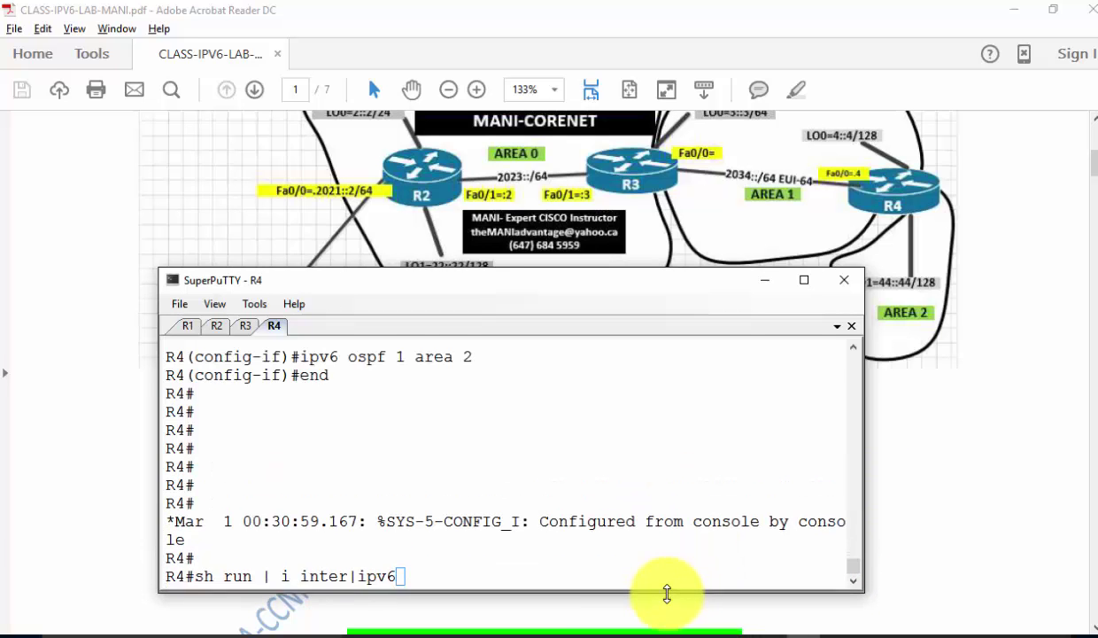
key(Return)
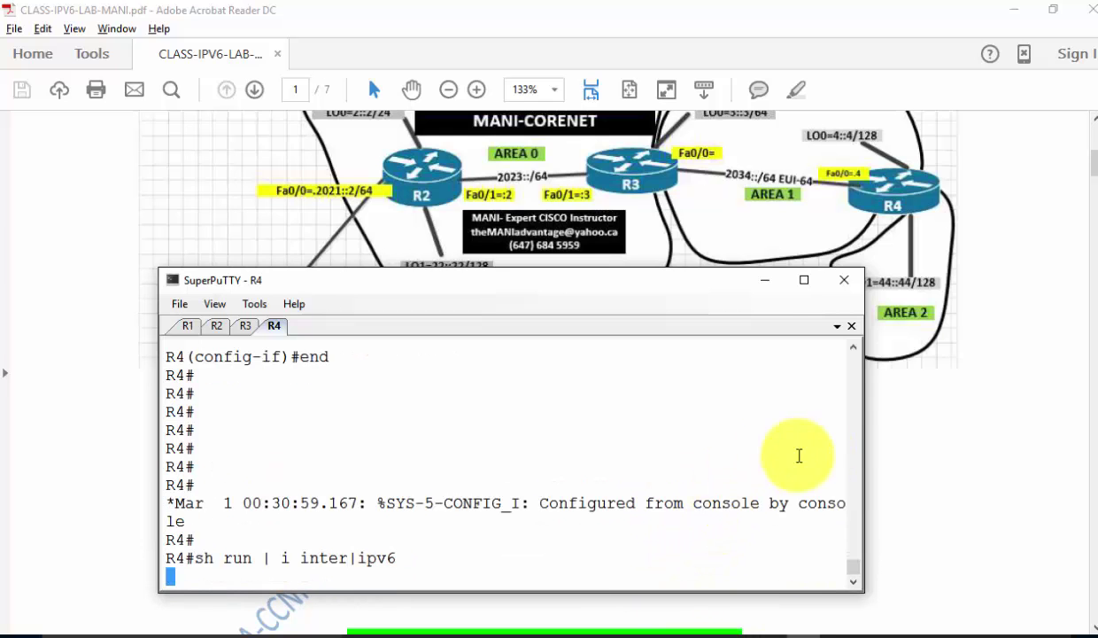
drag(864, 443, 1018, 451)
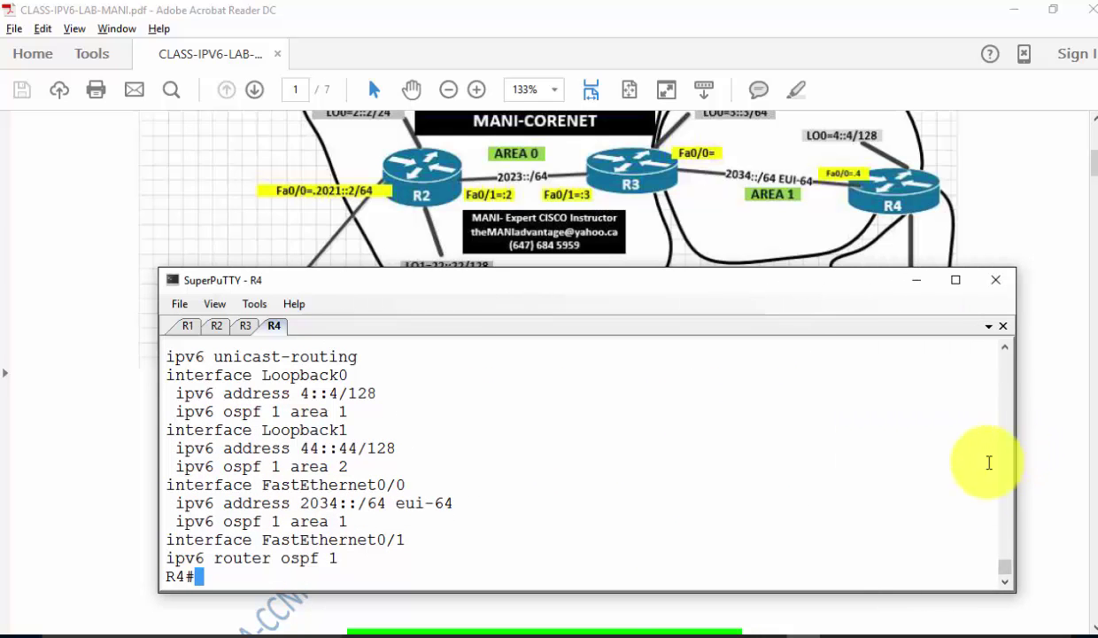
scroll(1006, 571, up, 1)
scroll(1006, 571, down, 1)
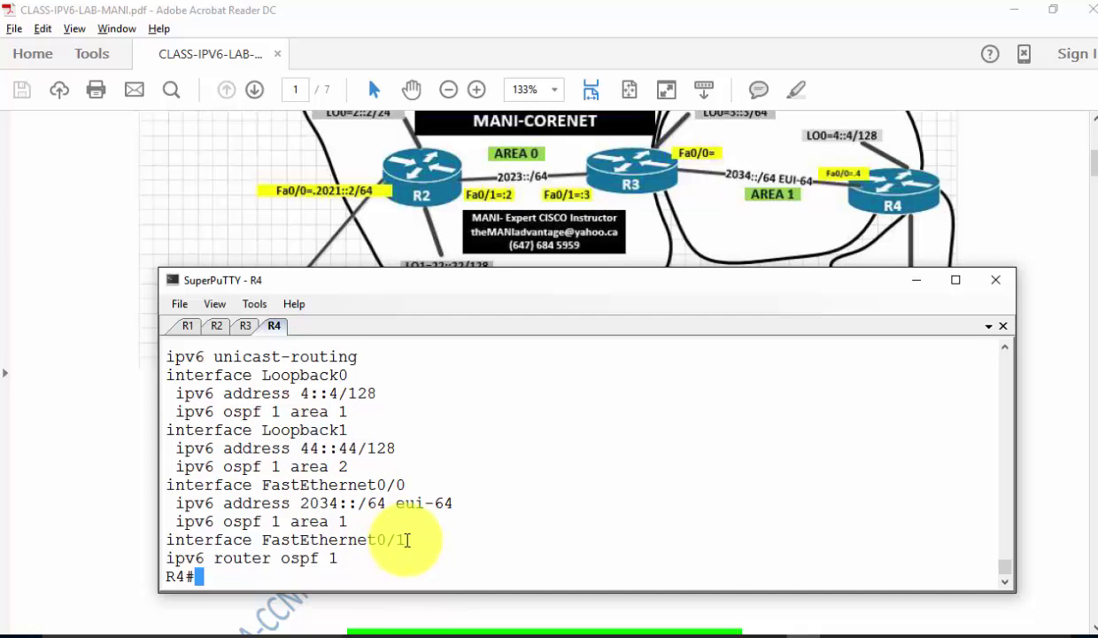
Look at R3's console for OSPFv3 adjacency messages and review the lab topology and task list in the PDF.
click(246, 326)
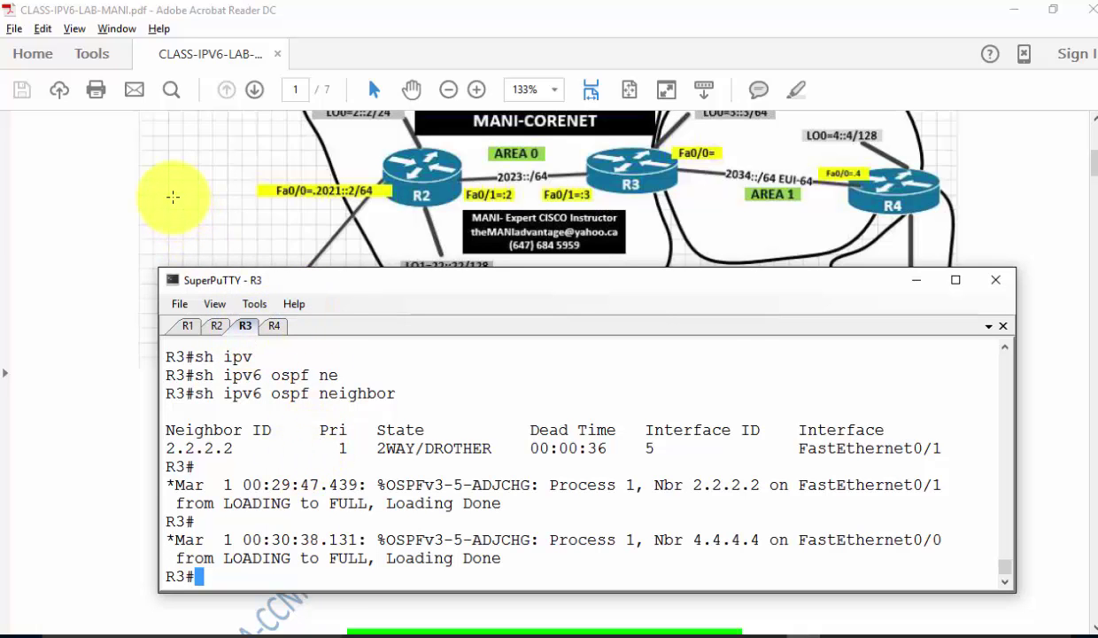
click(1010, 164)
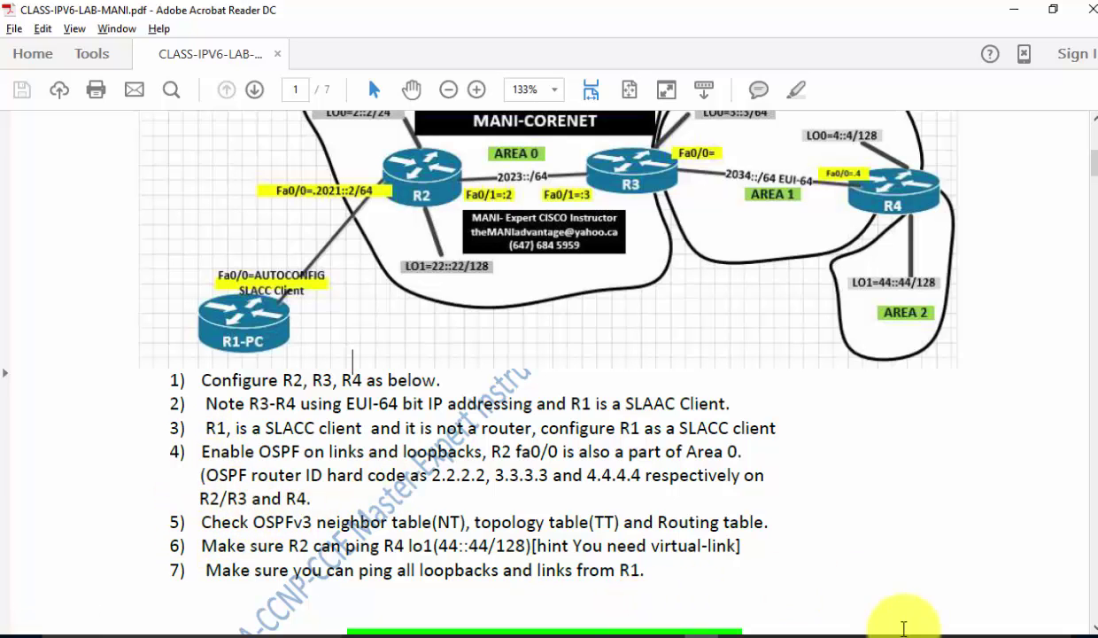
click(807, 625)
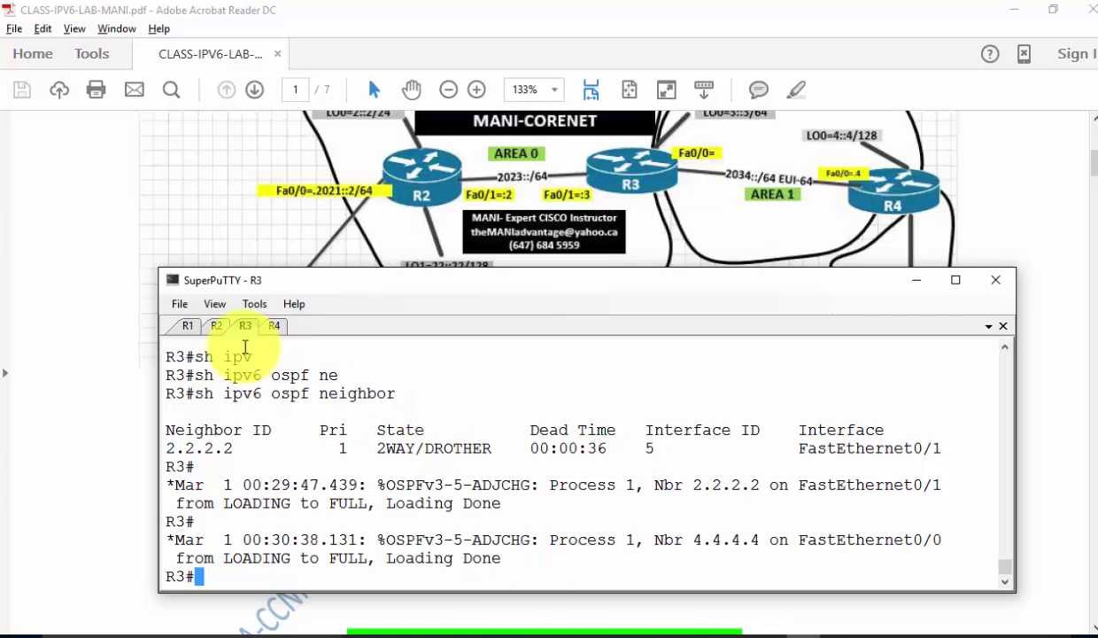
Switch to R1, run sh ipv6 interface fa0/0 and make the terminal taller to read the full output.
click(187, 326)
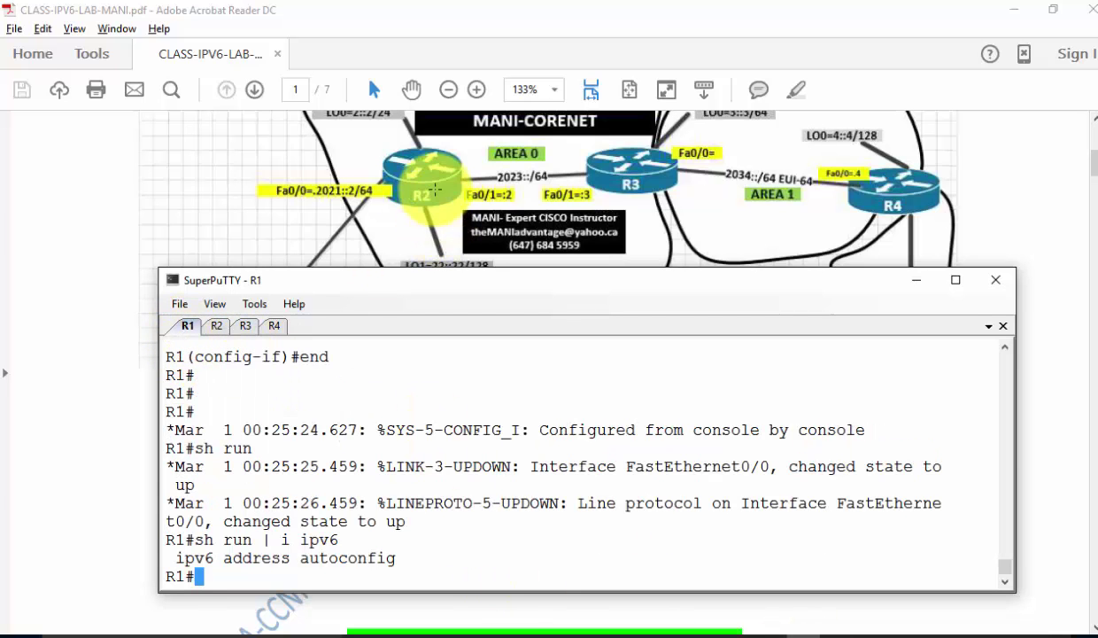
text(sh ipv)
key(Tab)
text(int)
key(Tab)
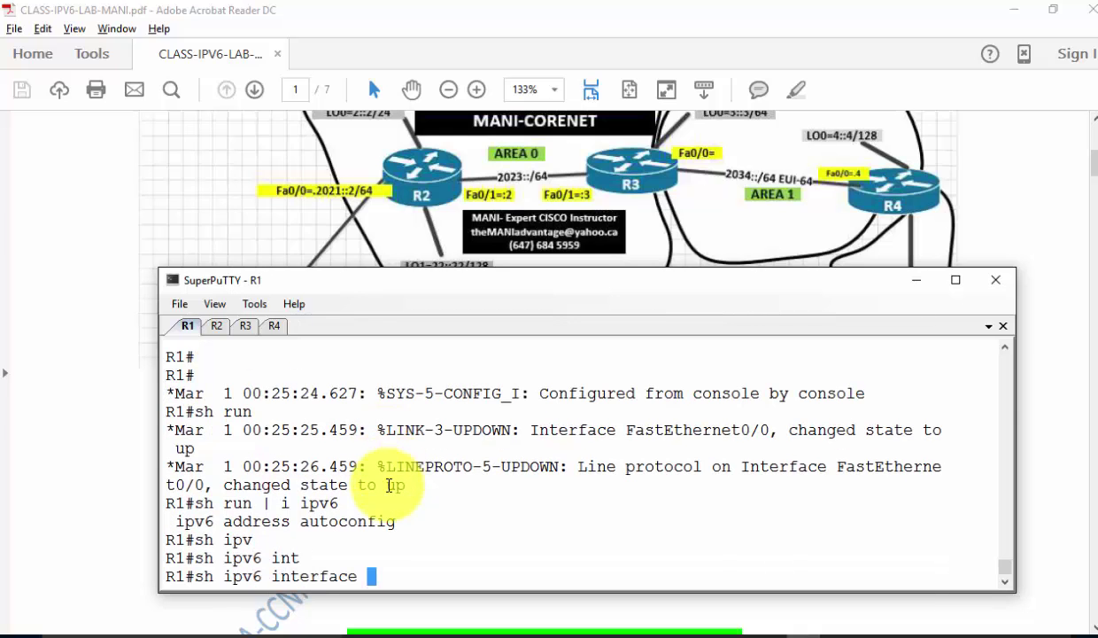
text(fa0/0)
key(Return)
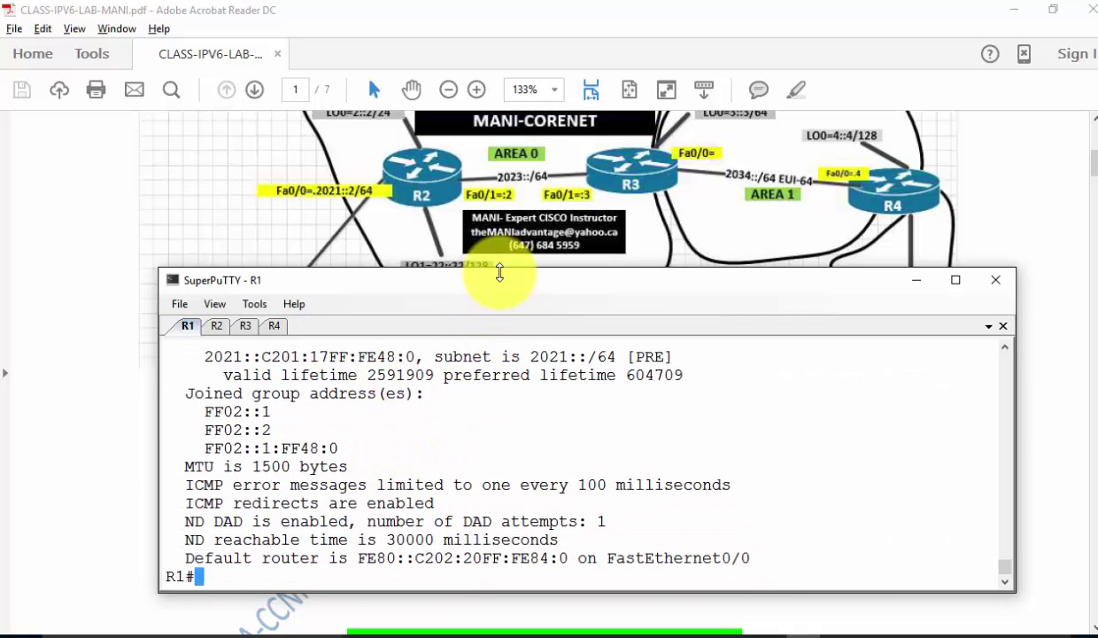
drag(500, 266, 505, 130)
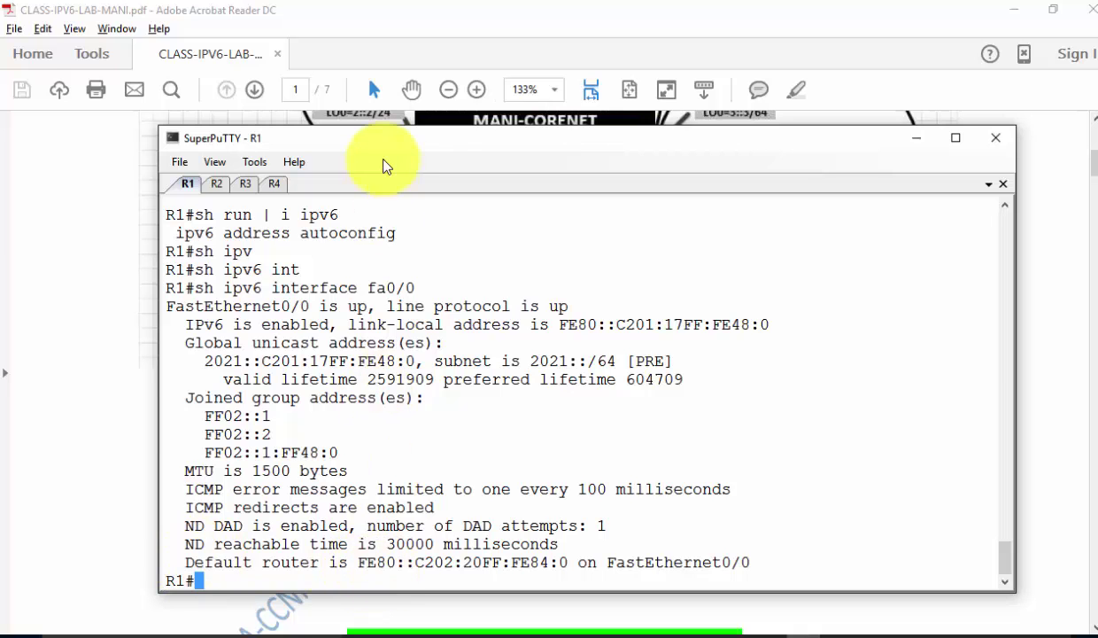
Move the terminal window aside so the R1–R2 part of the topology diagram is uncovered.
drag(374, 145, 666, 206)
click(649, 169)
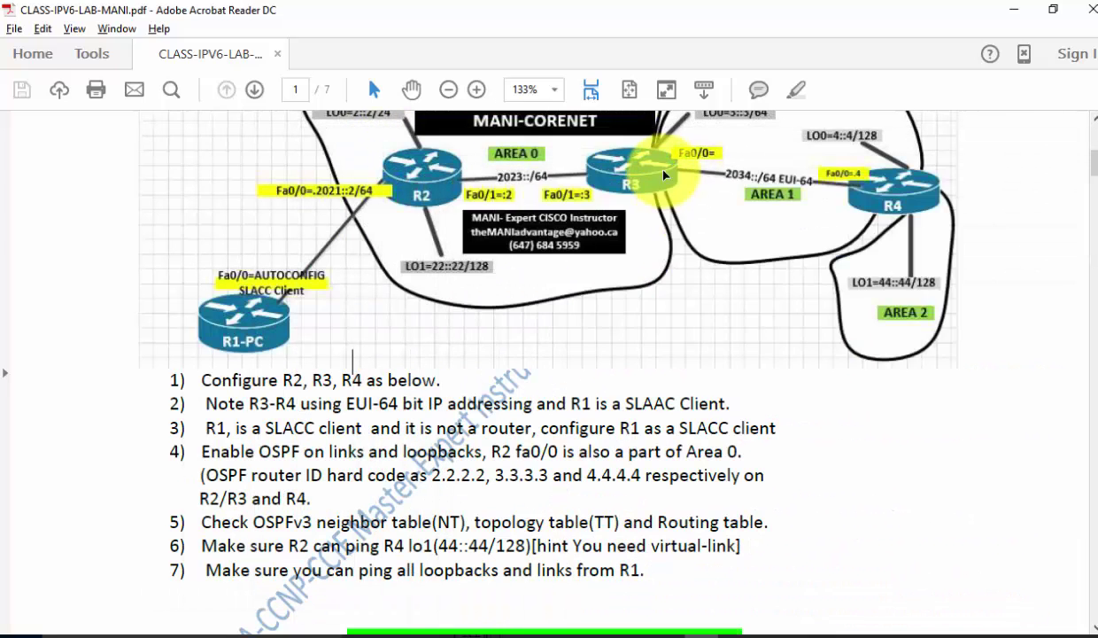
click(788, 606)
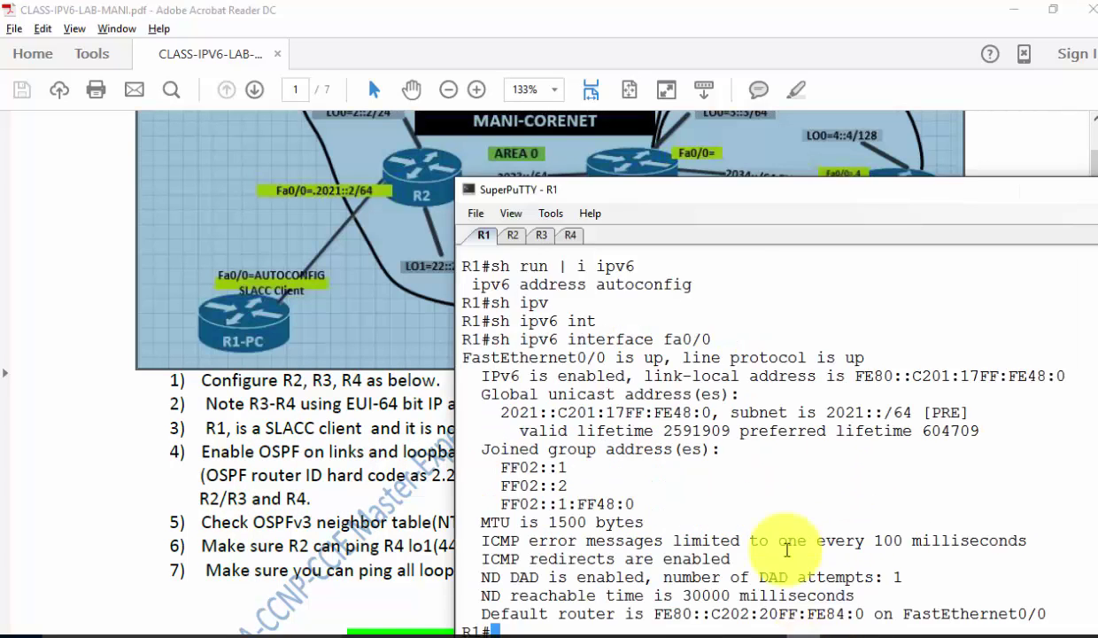
drag(734, 204, 734, 131)
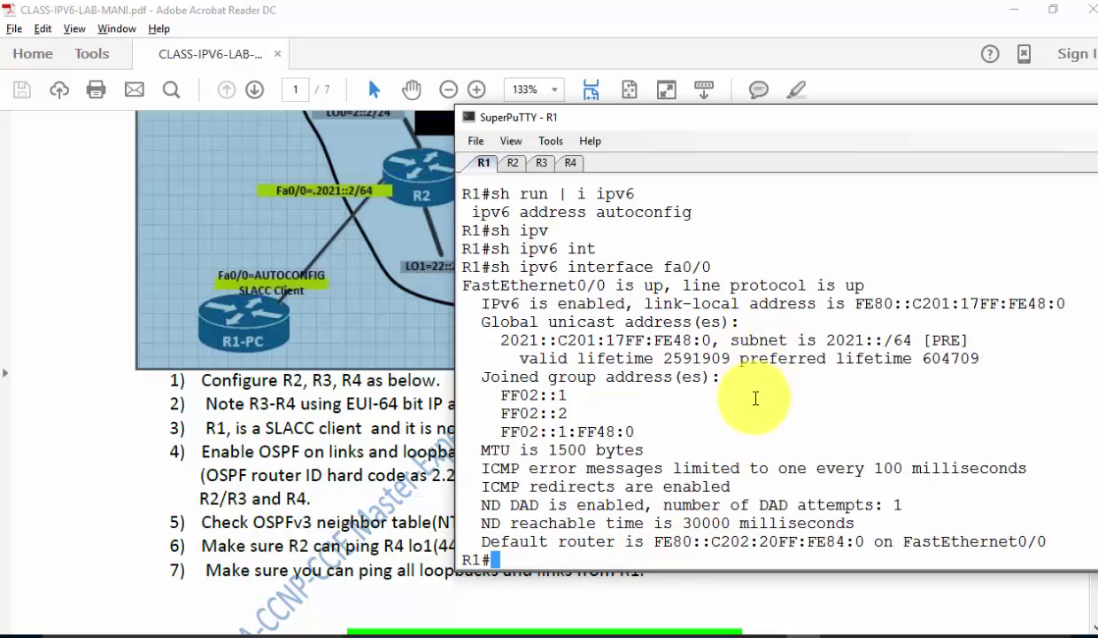
From R1, ping R2's loopback addresses 2::2 and 22::22.
text(ping 2::2)
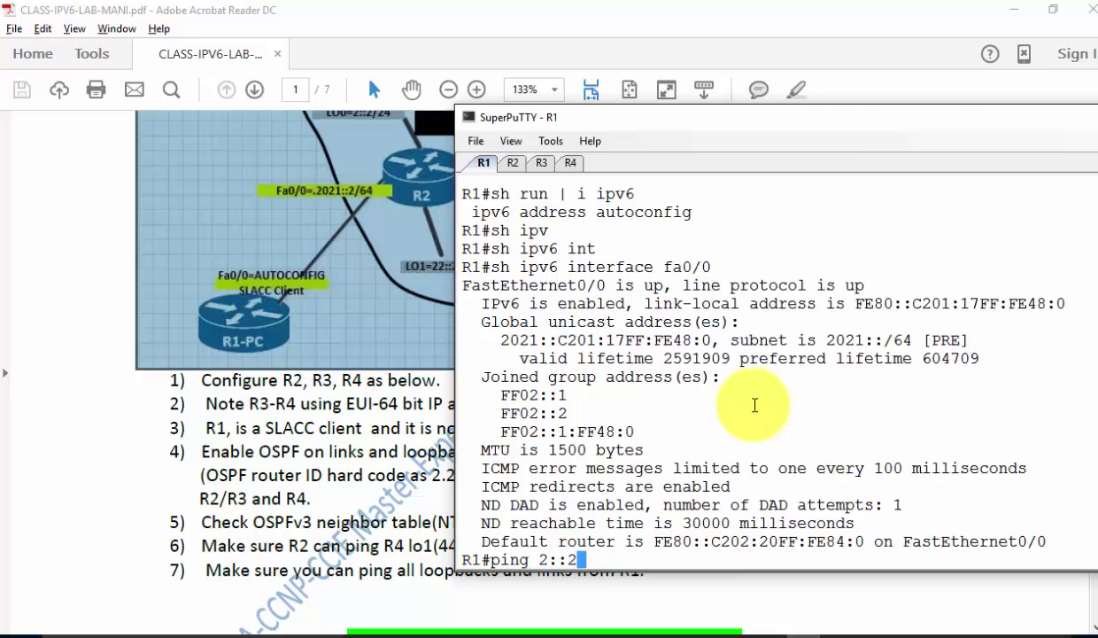
key(Return)
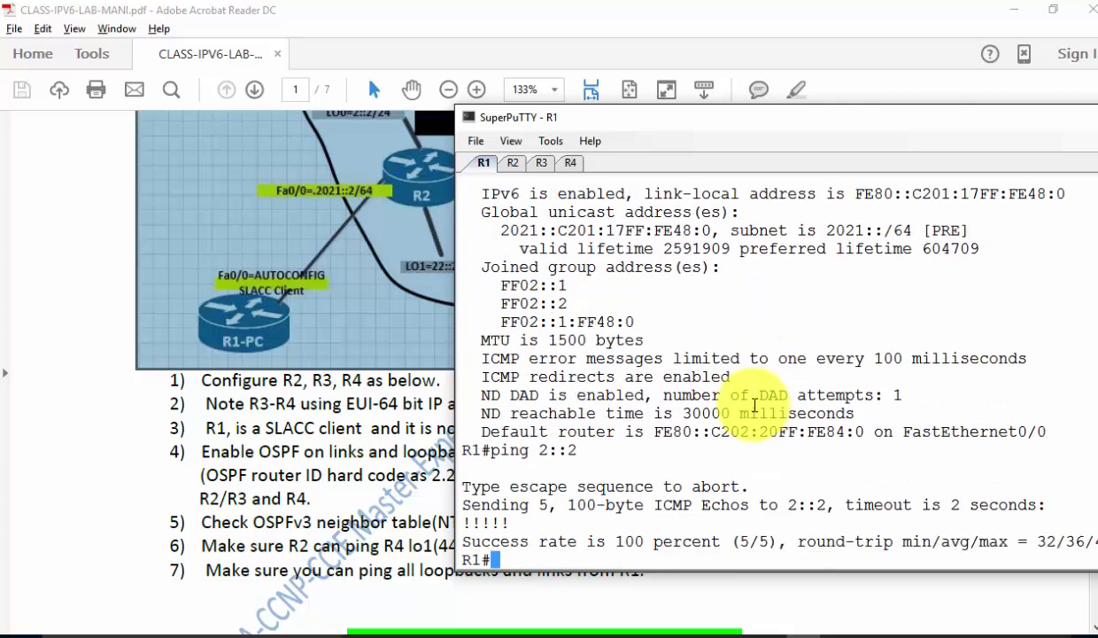
text(ping)
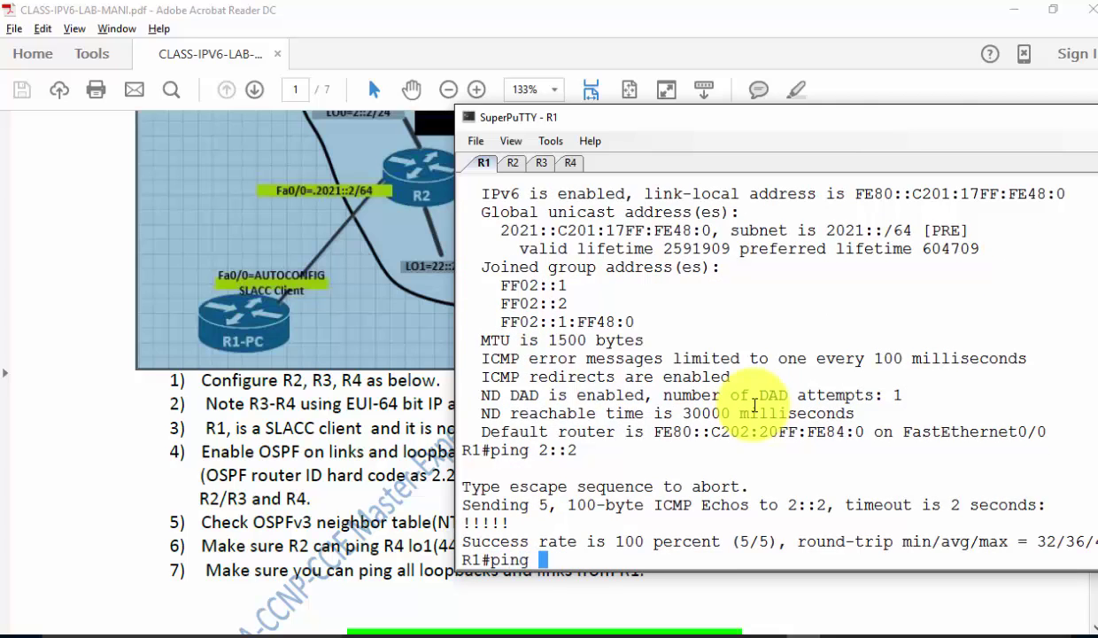
text( 22::22)
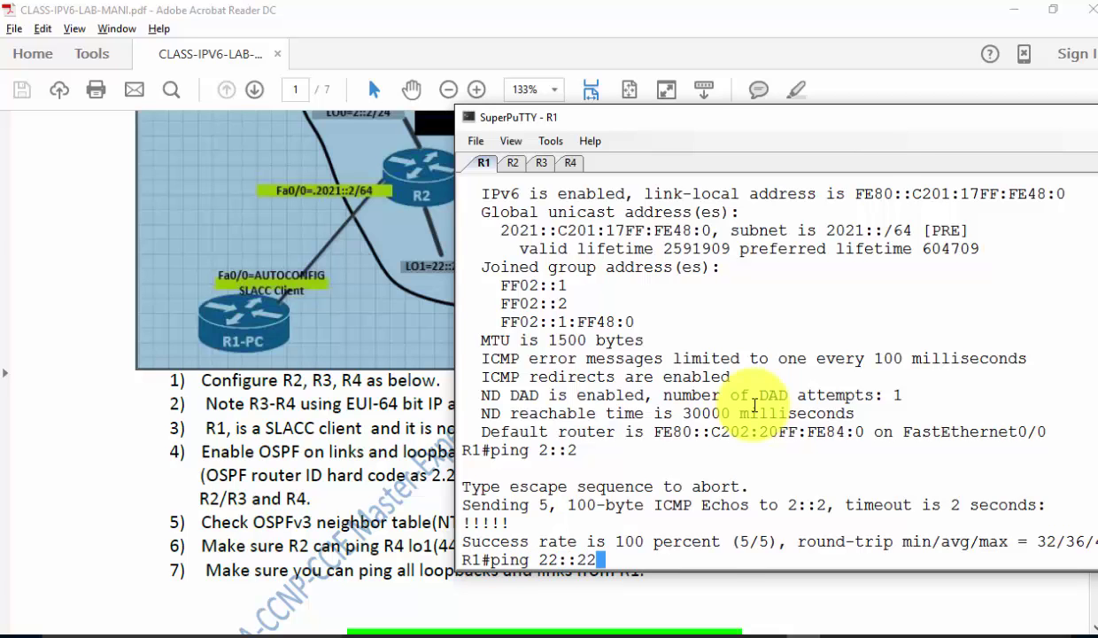
key(Return)
From R1, ping the addresses 3::3 and 33::33 to test reachability towards R3.
text(ping 3)
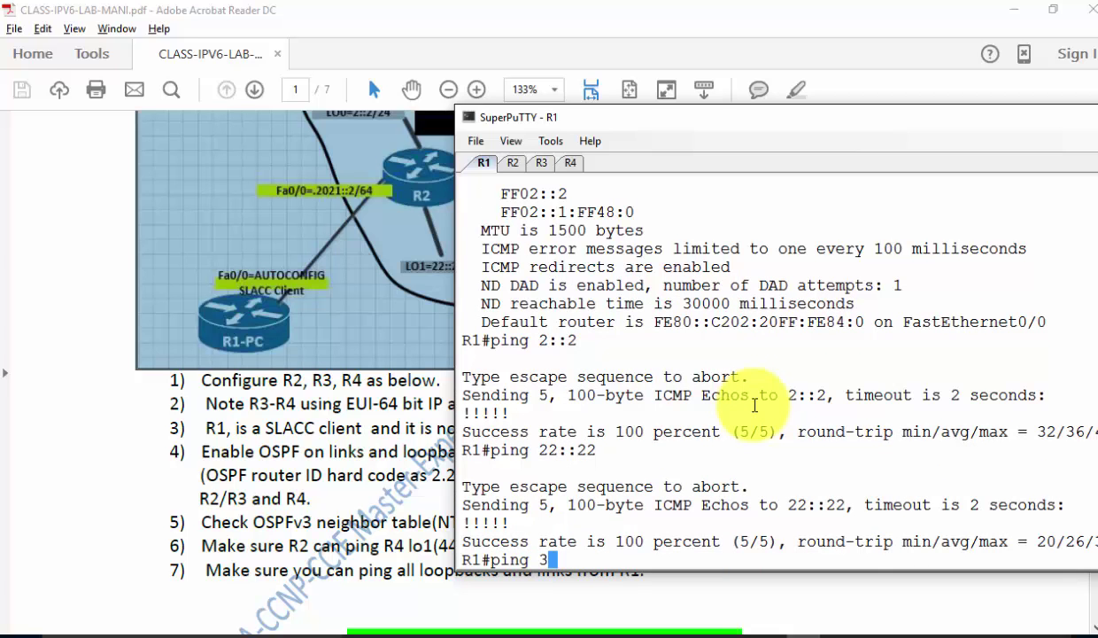
text(::)
text(3)
key(Return)
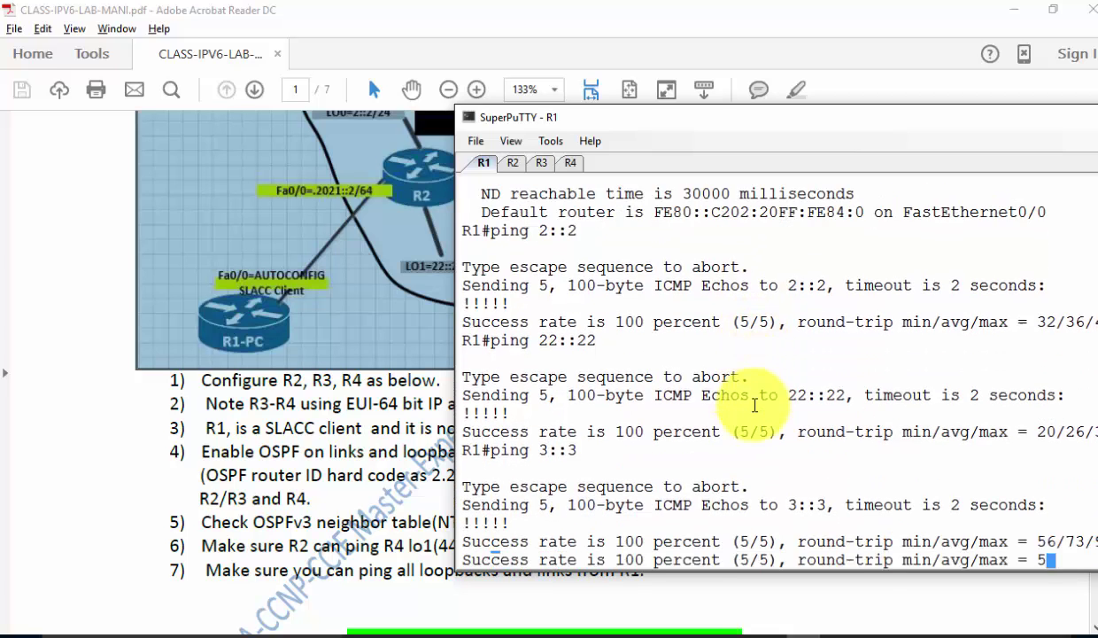
text(ping 33::33)
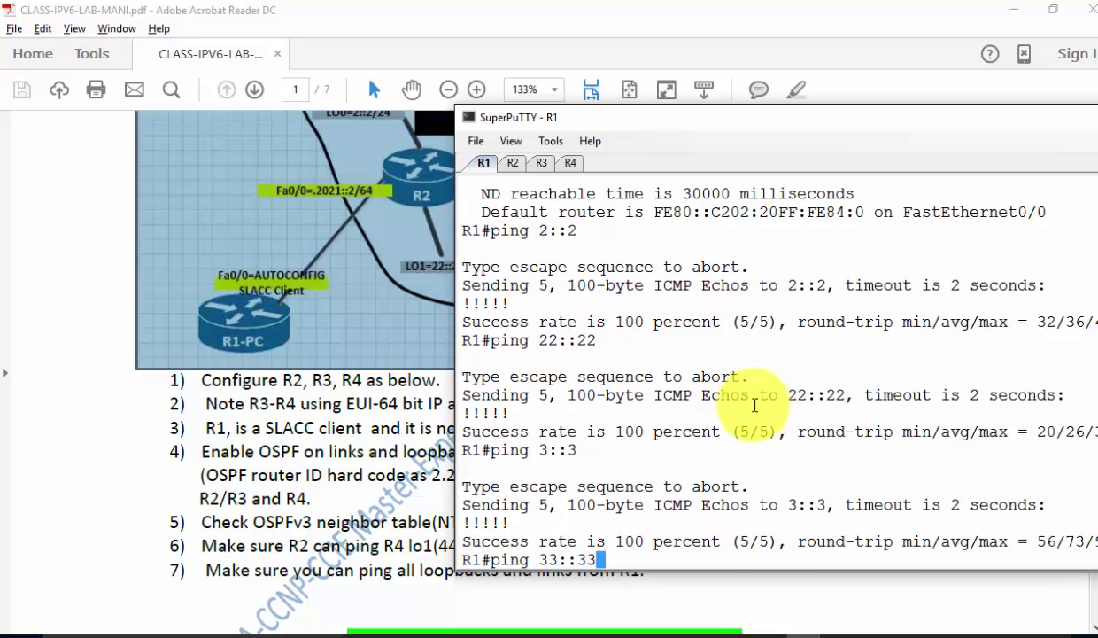
key(Return)
From R1, ping R4's loopback addresses 4::4 and 44::44.
text(pi)
key(BackSpace)
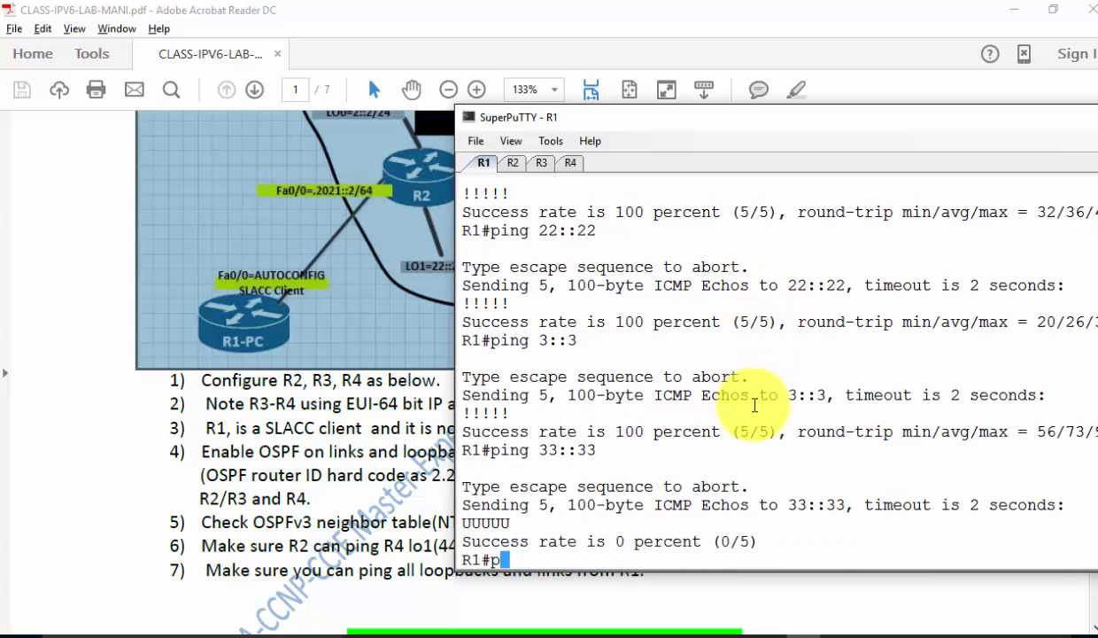
text(ping 4::4)
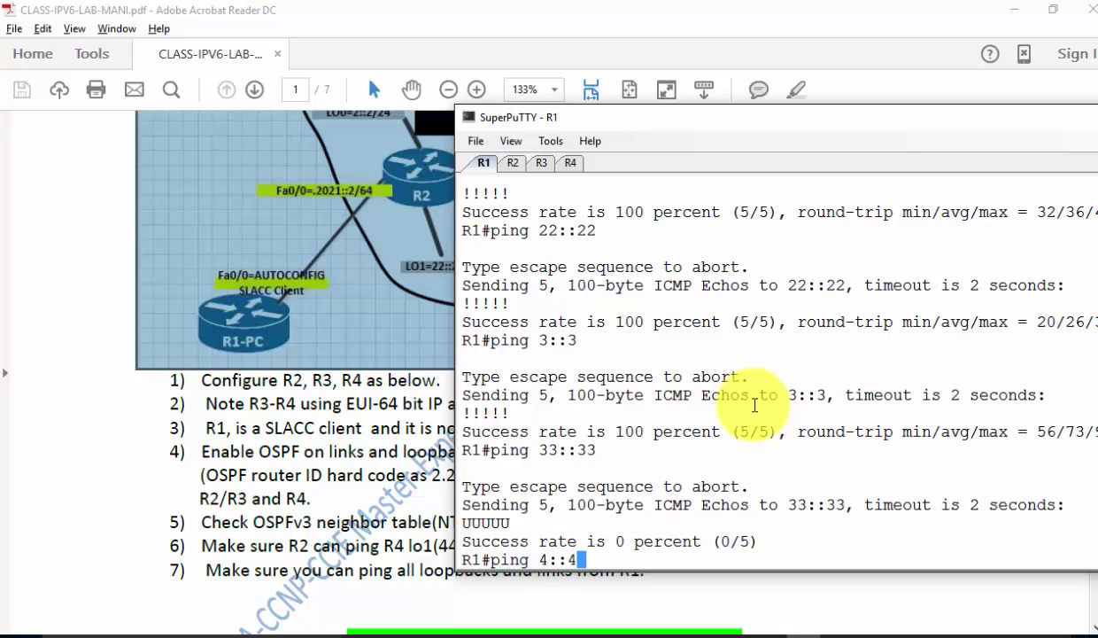
key(Return)
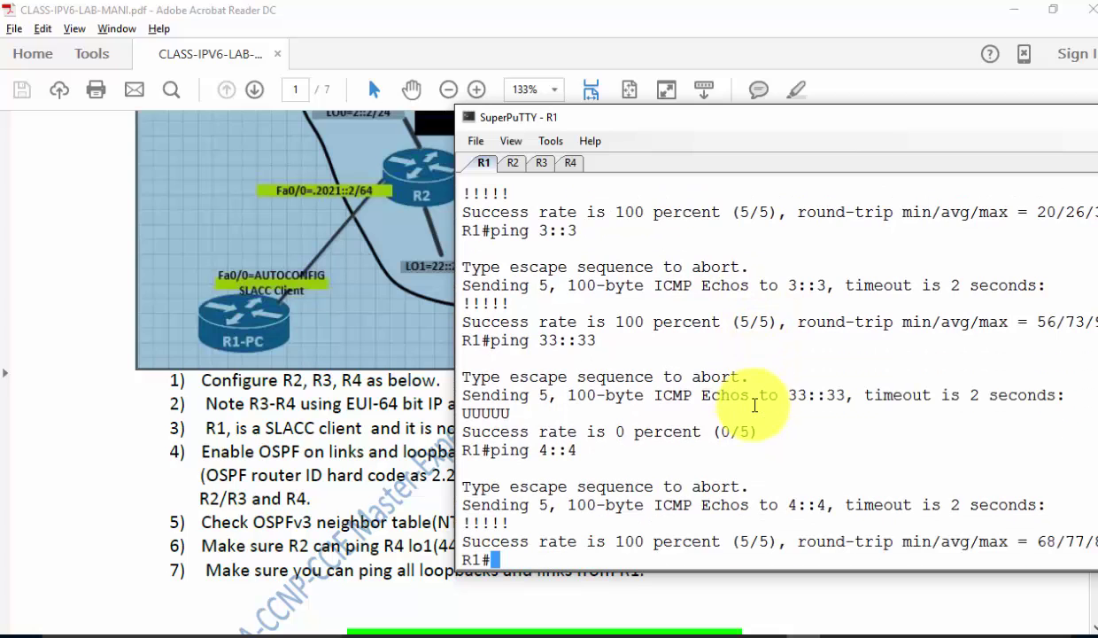
key(Up)
key(BackSpace)
key(BackSpace)
key(BackSpace)
text(44::44)
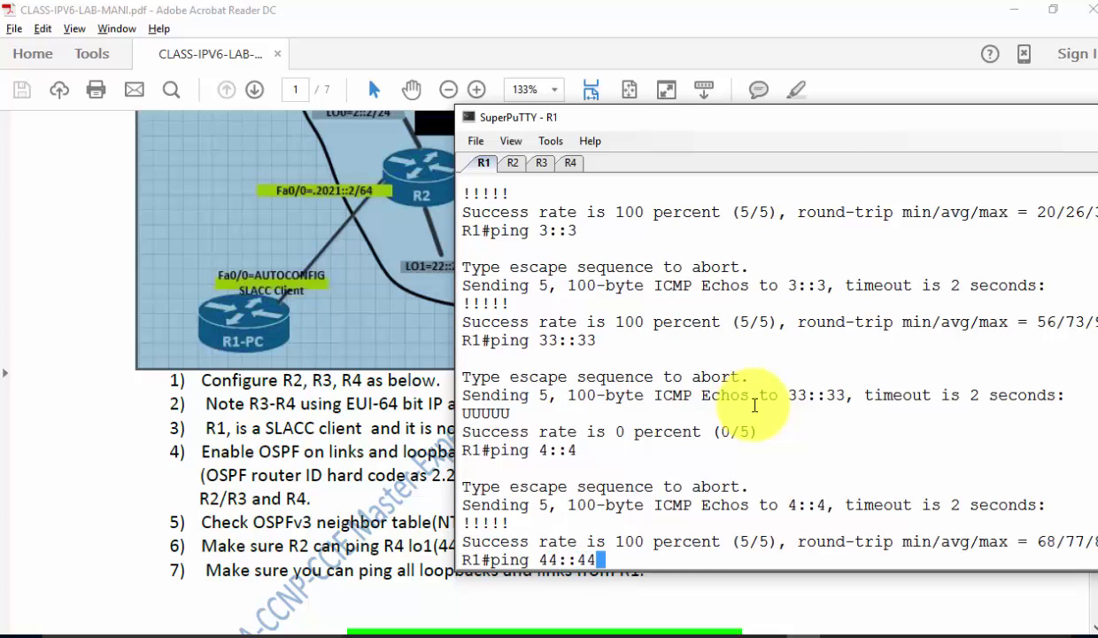
key(Return)
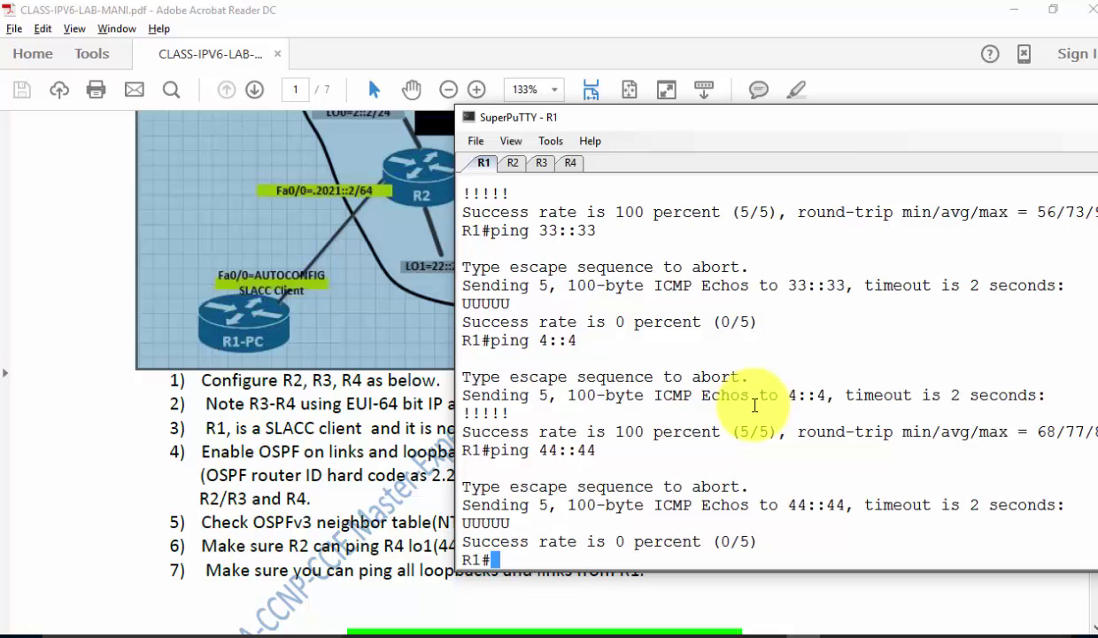
Run sh ipv6 interface fa0/0 on R1 to check its autoconfigured IPv6 addressing.
key(Up)
key(Up)
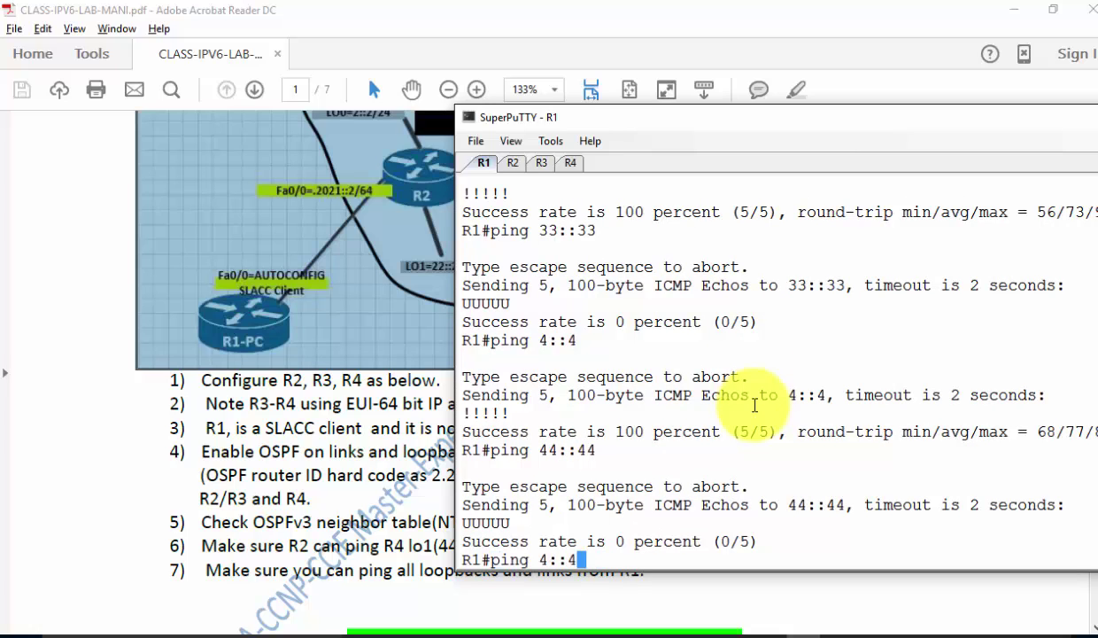
key(Up)
key(Up)
key(BackSpace)
key(BackSpace)
key(BackSpace)
key(BackSpace)
key(BackSpace)
key(BackSpace)
key(BackSpace)
key(BackSpace)
key(BackSpace)
text(sh ipv6)
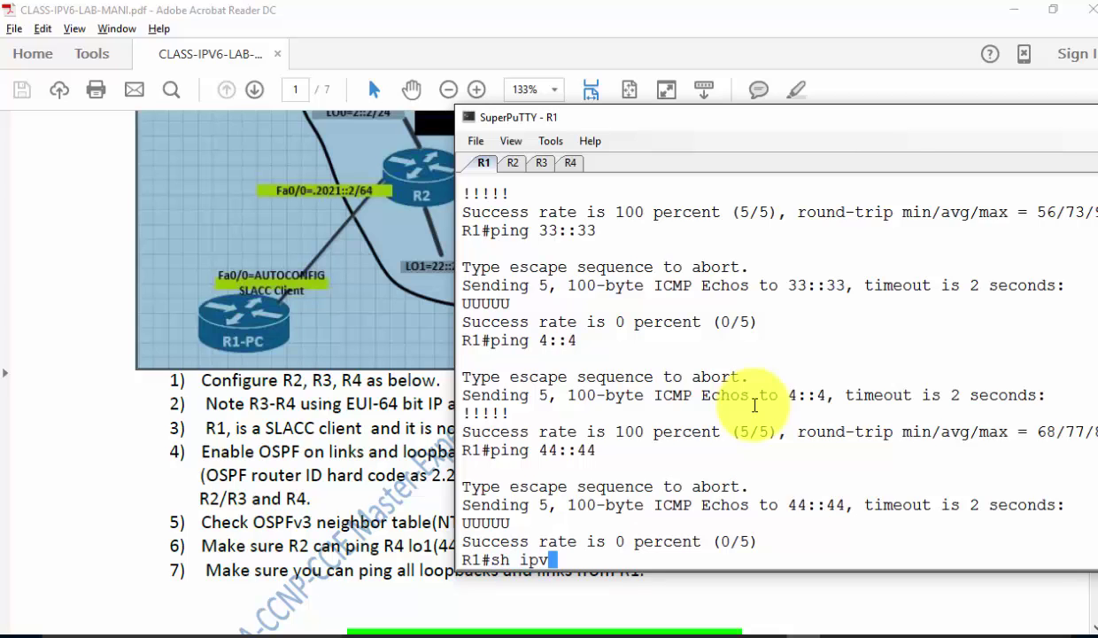
key(Tab)
text(in)
key(Tab)
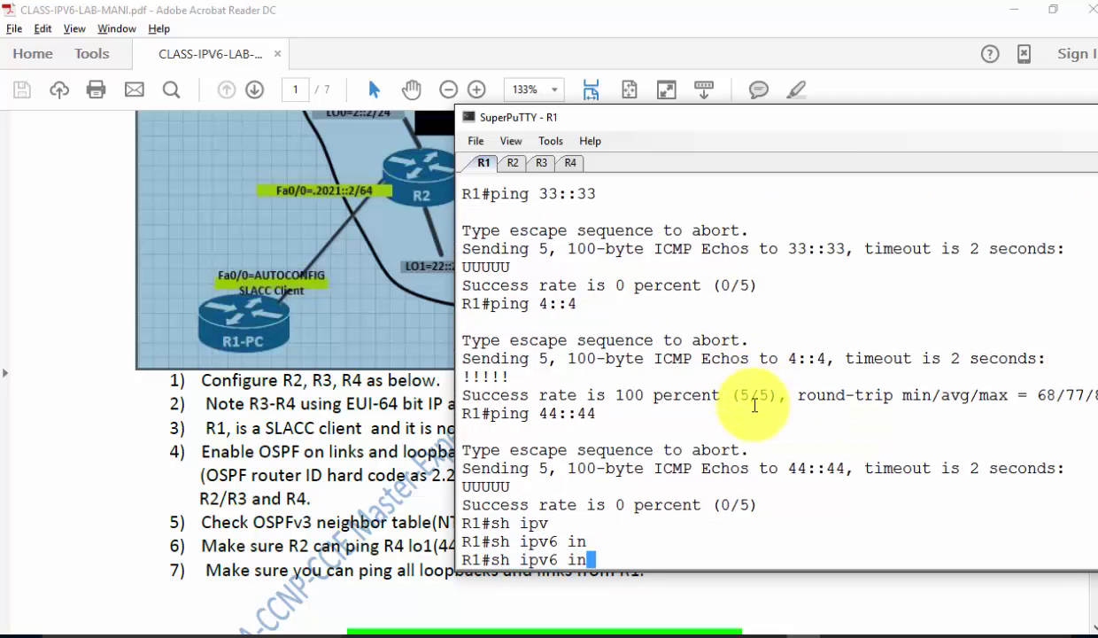
text(t)
key(Tab)
text(fa0/0)
key(Return)
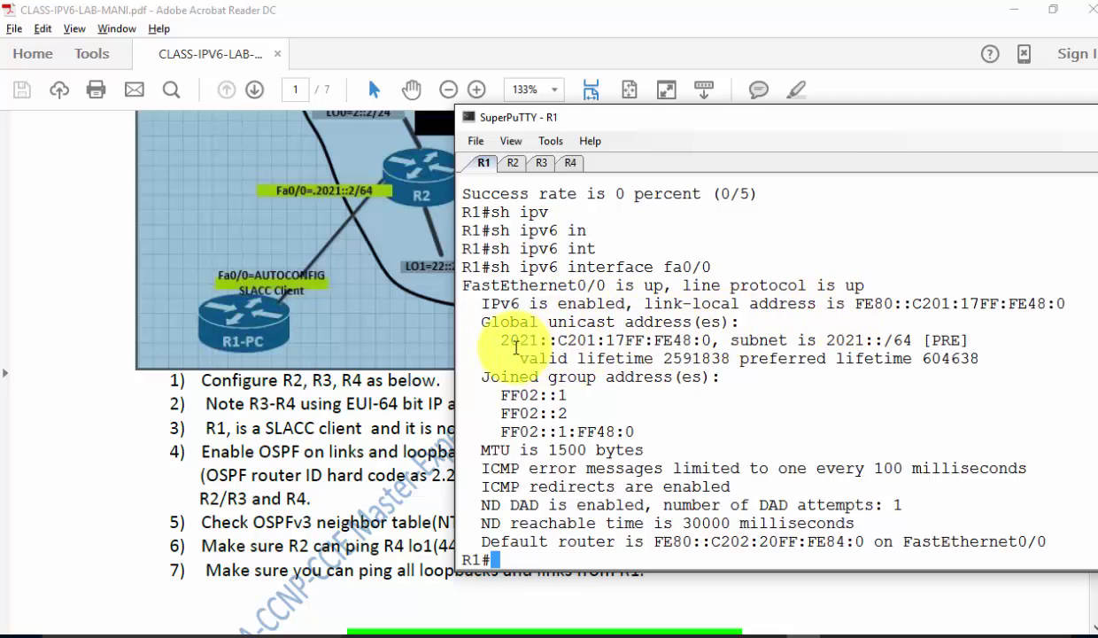
Highlight the global unicast address and then the 2021::/64 subnet in R1's interface output.
drag(501, 340, 706, 341)
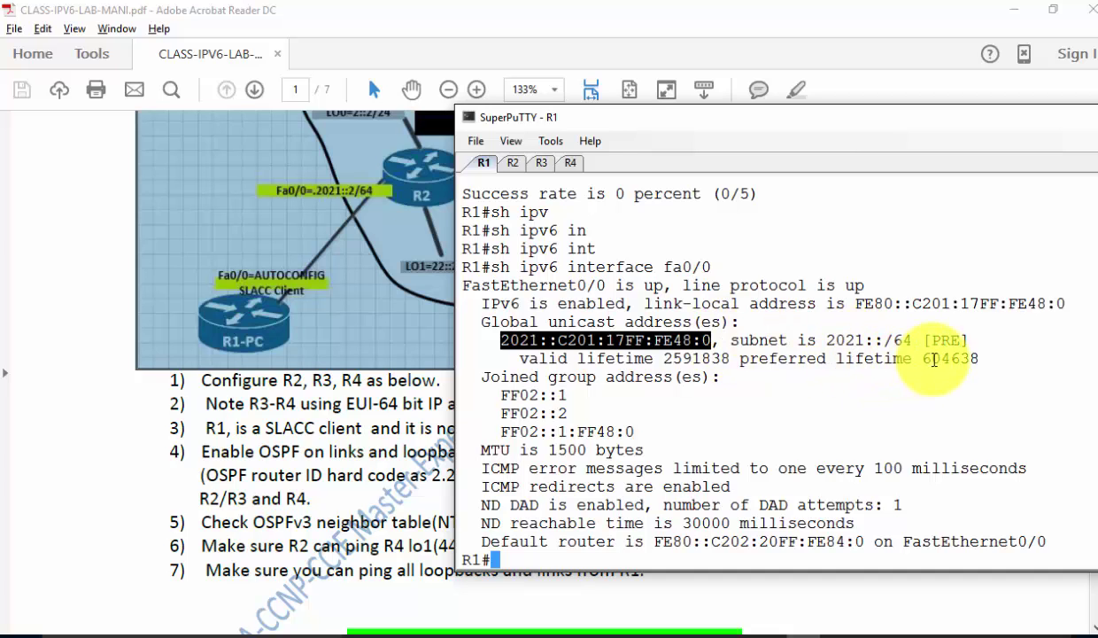
click(827, 341)
drag(827, 341, 911, 341)
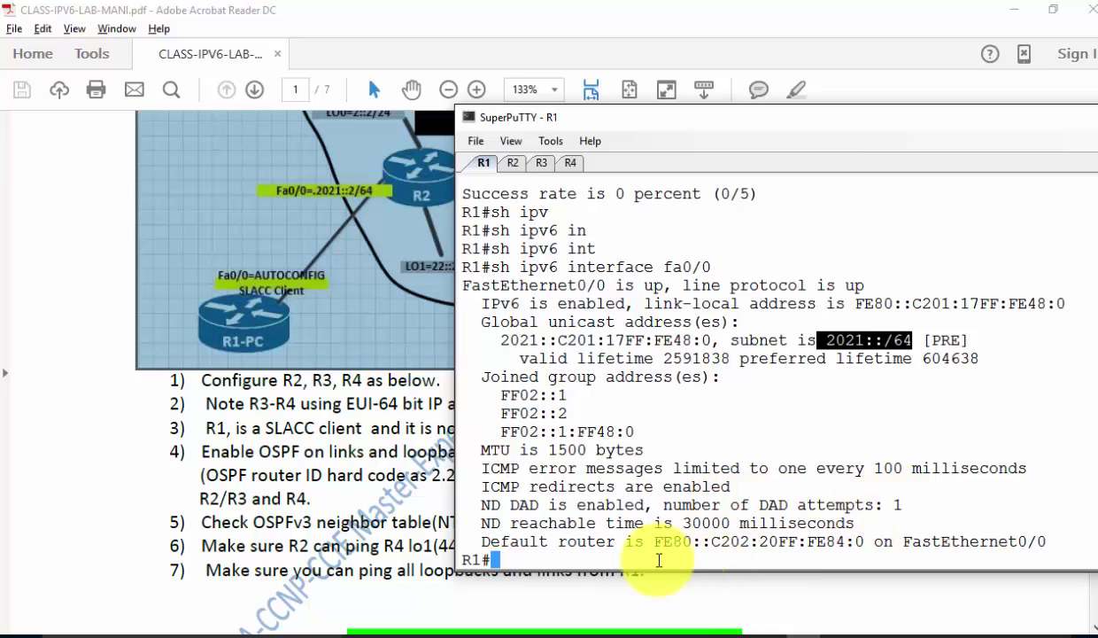
Run sh ipv6 route on R1 to examine its IPv6 routing table.
text(sh ipv)
key(Tab)
text(in)
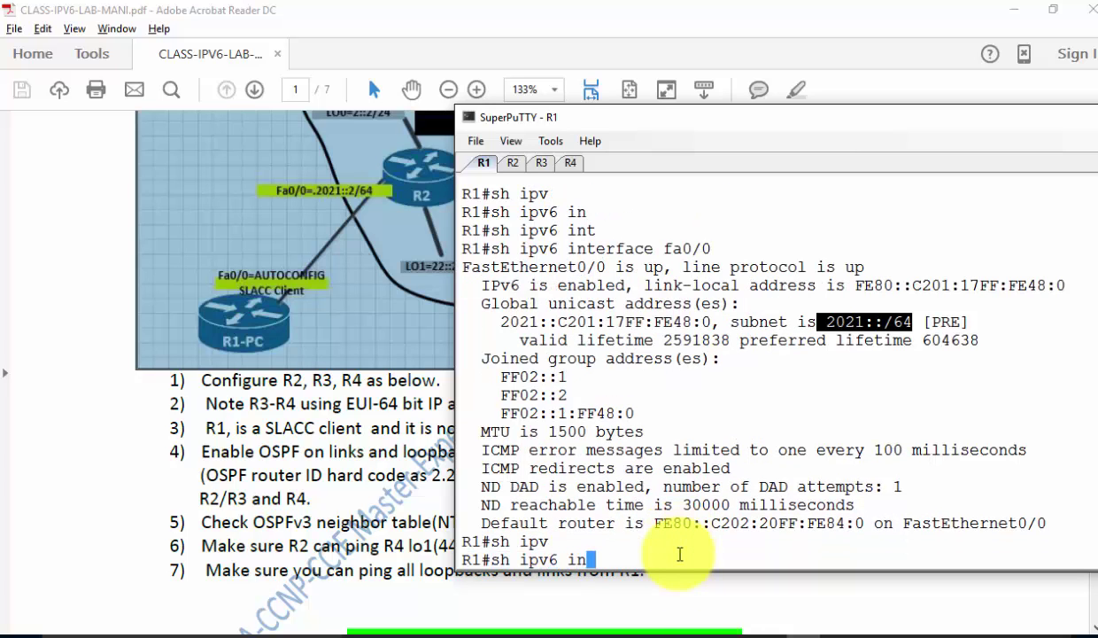
key(BackSpace)
key(BackSpace)
text(rout)
key(Tab)
key(Return)
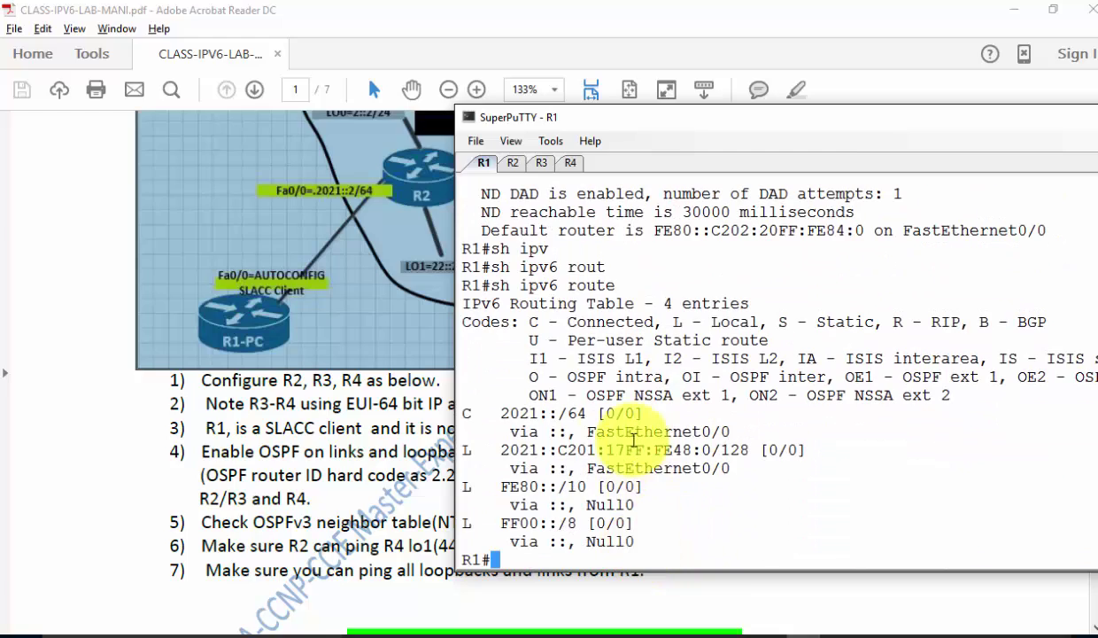
Switch to R3, run sh ipv6 ospf neighbor with the whole terminal in view, and highlight neighbor 2.2.2.2.
click(537, 164)
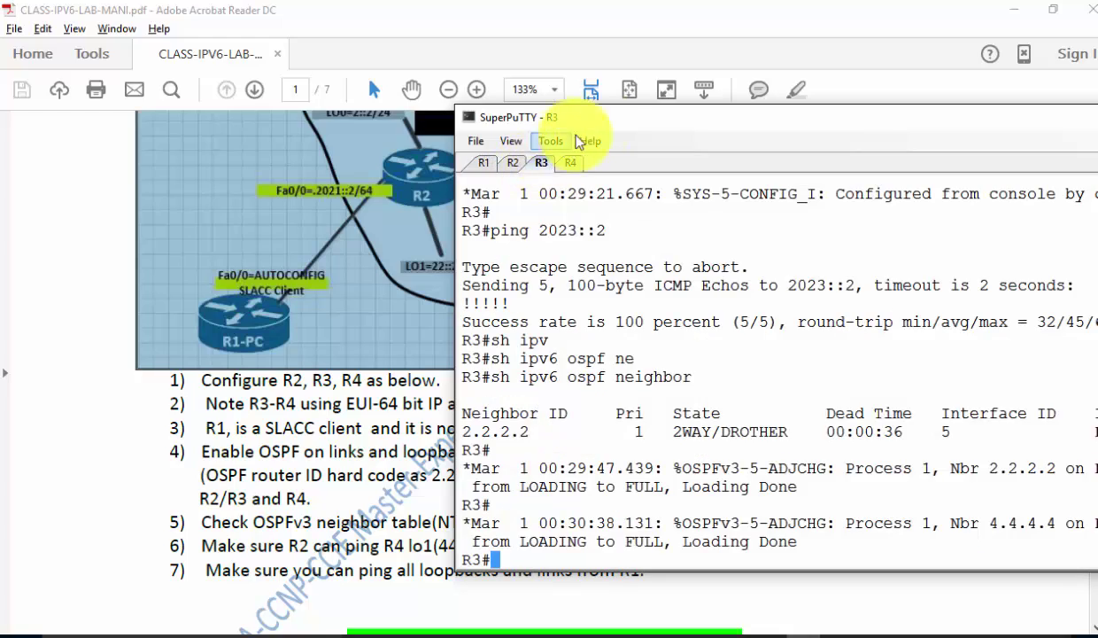
drag(611, 127, 226, 170)
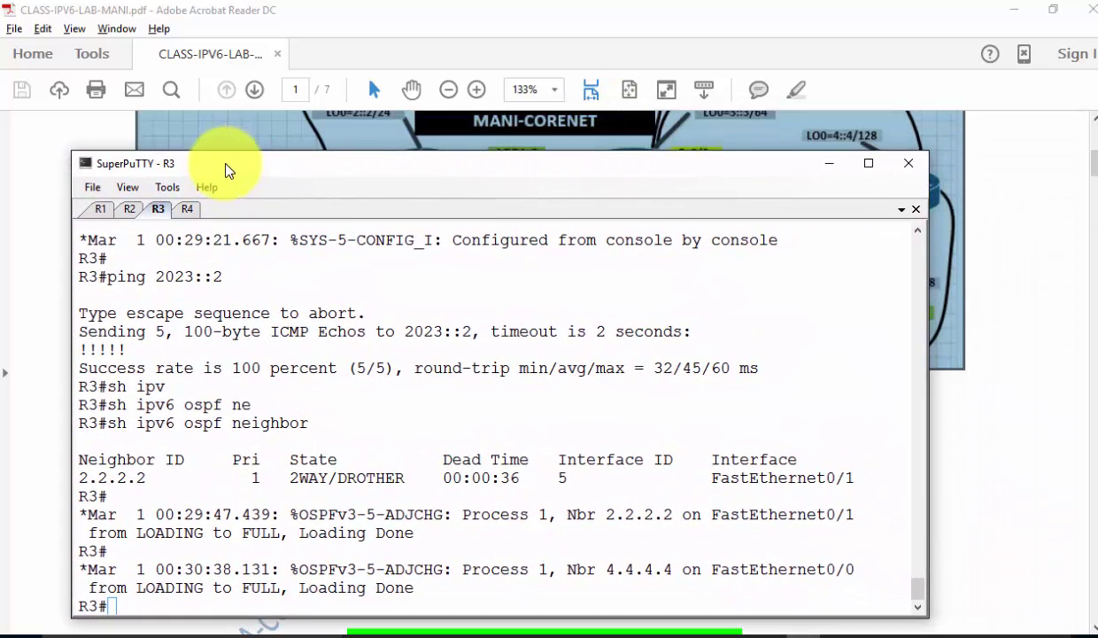
text(sh ipv)
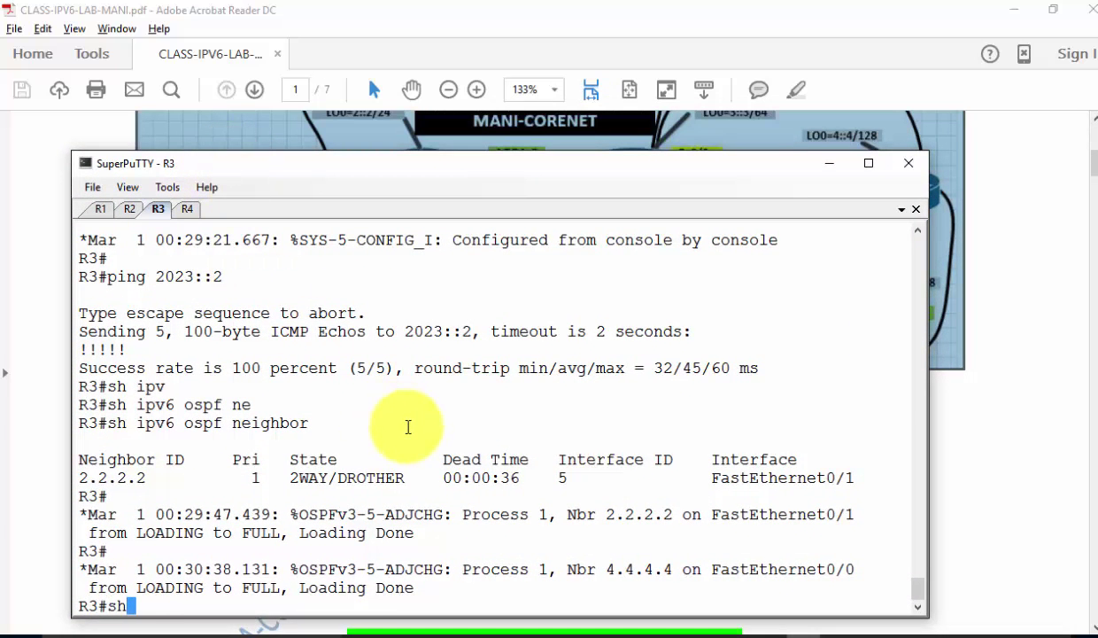
key(Tab)
text(ospf ne)
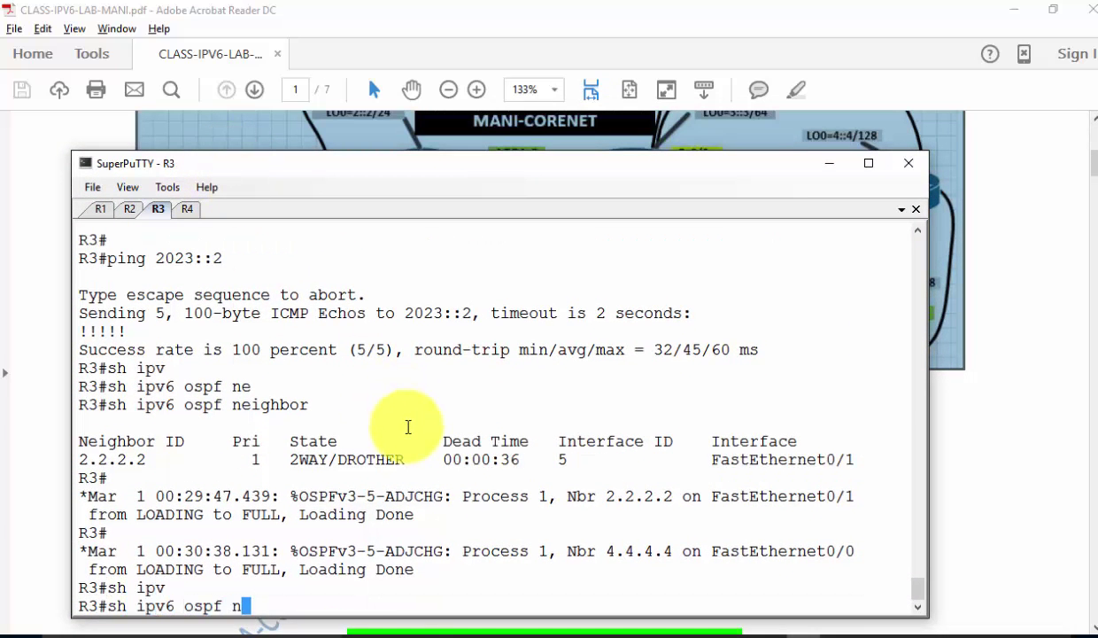
key(Tab)
key(Return)
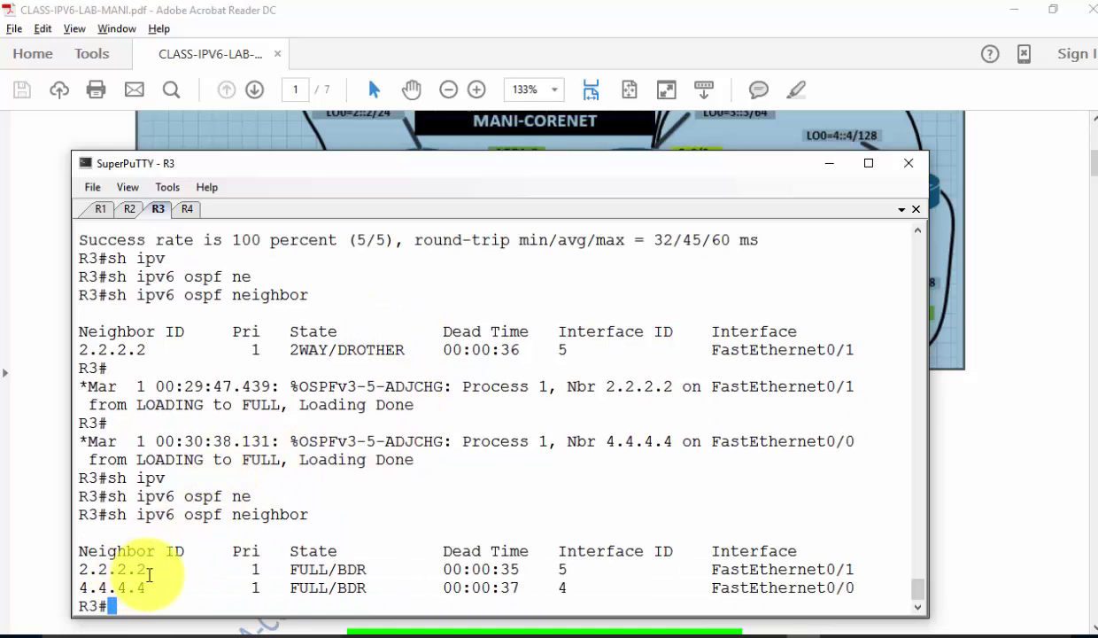
drag(155, 569, 79, 570)
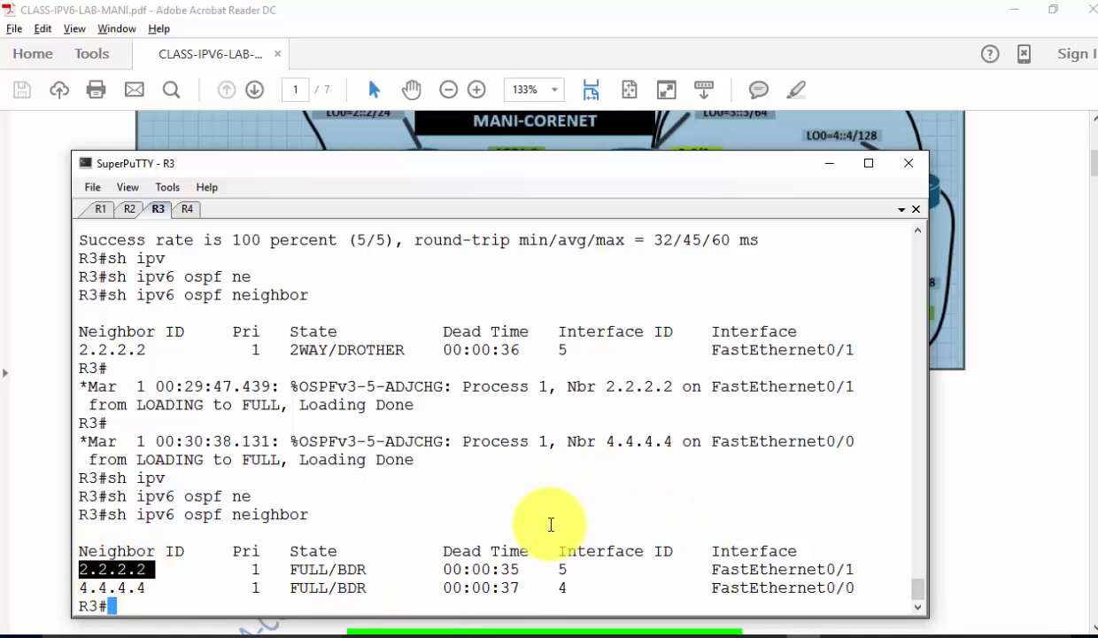
Run sh ipv6 ospf database on R3 and page through the Area 0 and Area 1 link states to the end.
key(Up)
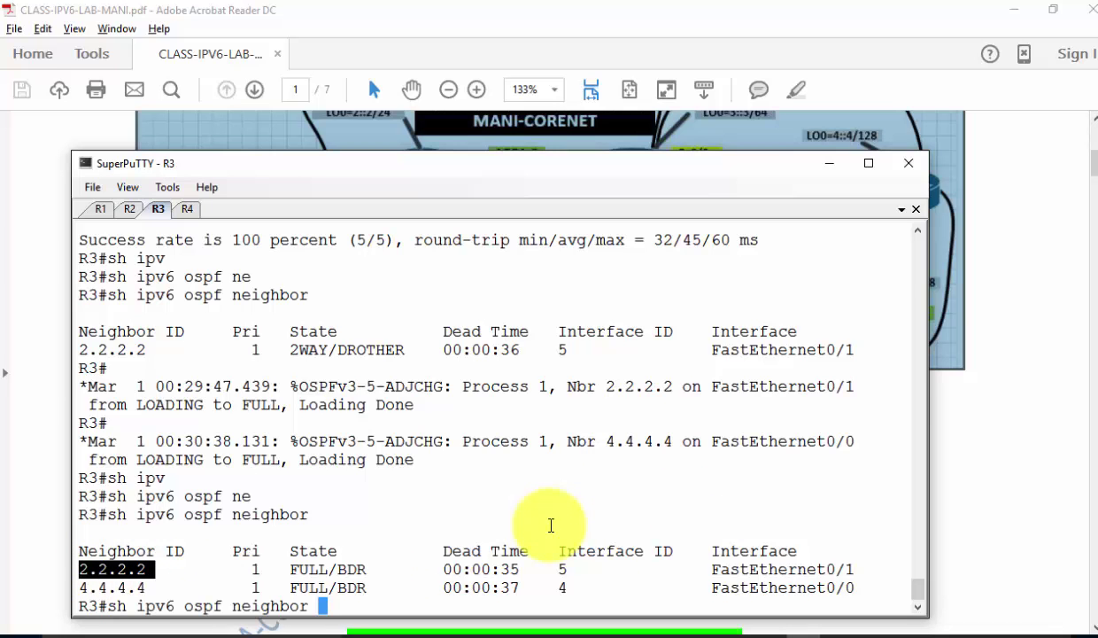
key(BackSpace)
key(BackSpace)
key(BackSpace)
key(BackSpace)
key(BackSpace)
key(BackSpace)
key(BackSpace)
key(BackSpace)
text(da)
key(Tab)
key(Return)
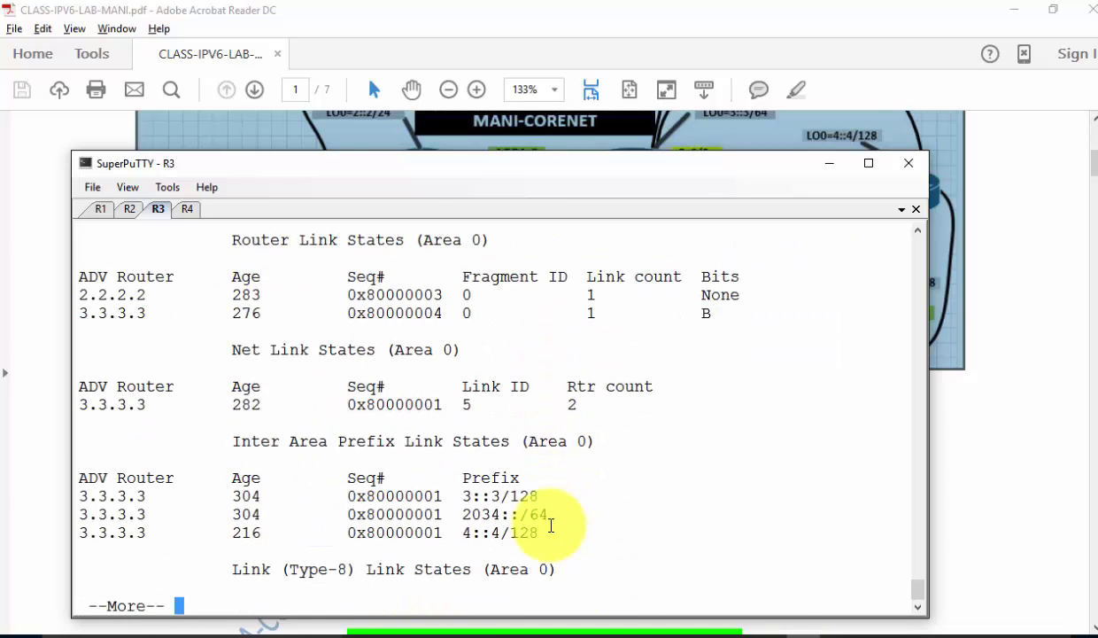
key(space)
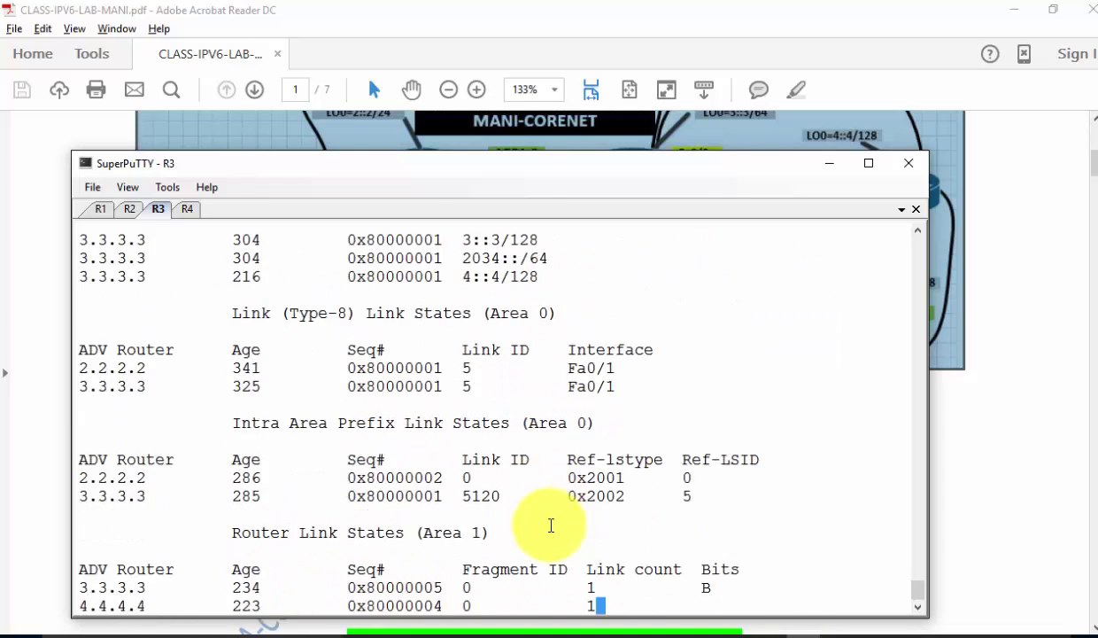
key(space)
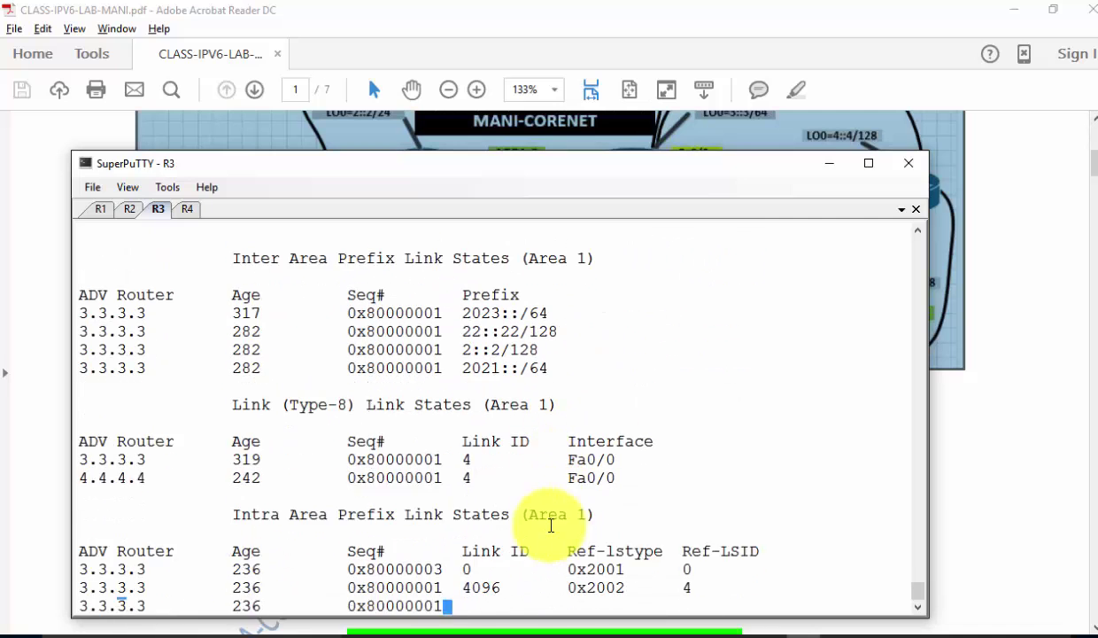
key(Return)
key(Return)
key(Return)
key(Return)
Run sh ipv6 route ospf on R3 and highlight the link-local next hop of the 2::2/128 route.
text(sh ipv)
key(Tab)
text(rou)
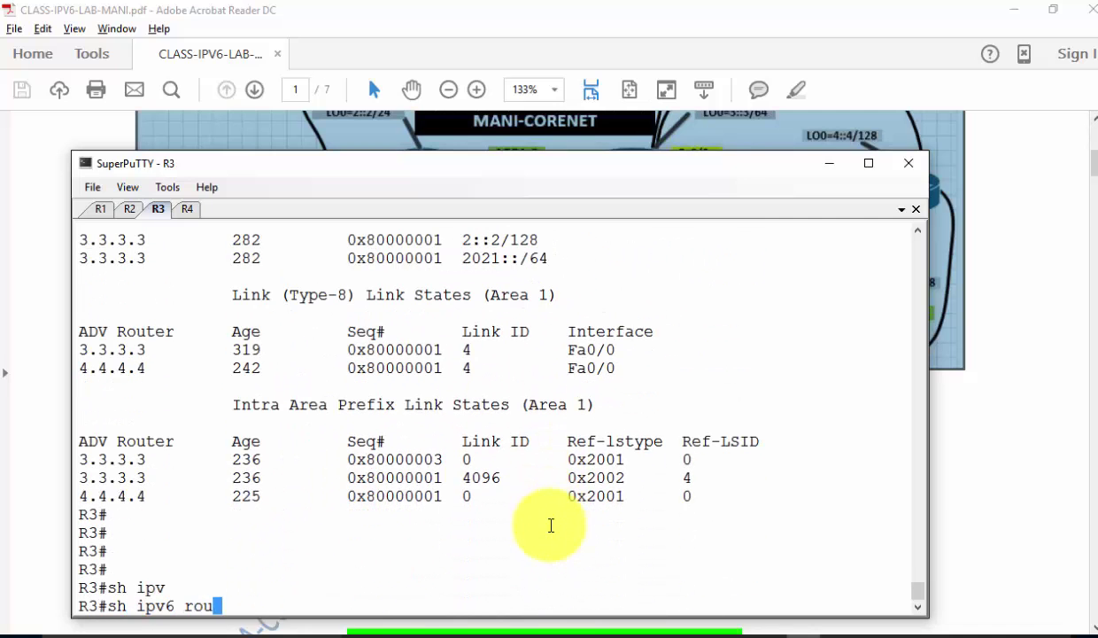
text(te ospf)
key(Return)
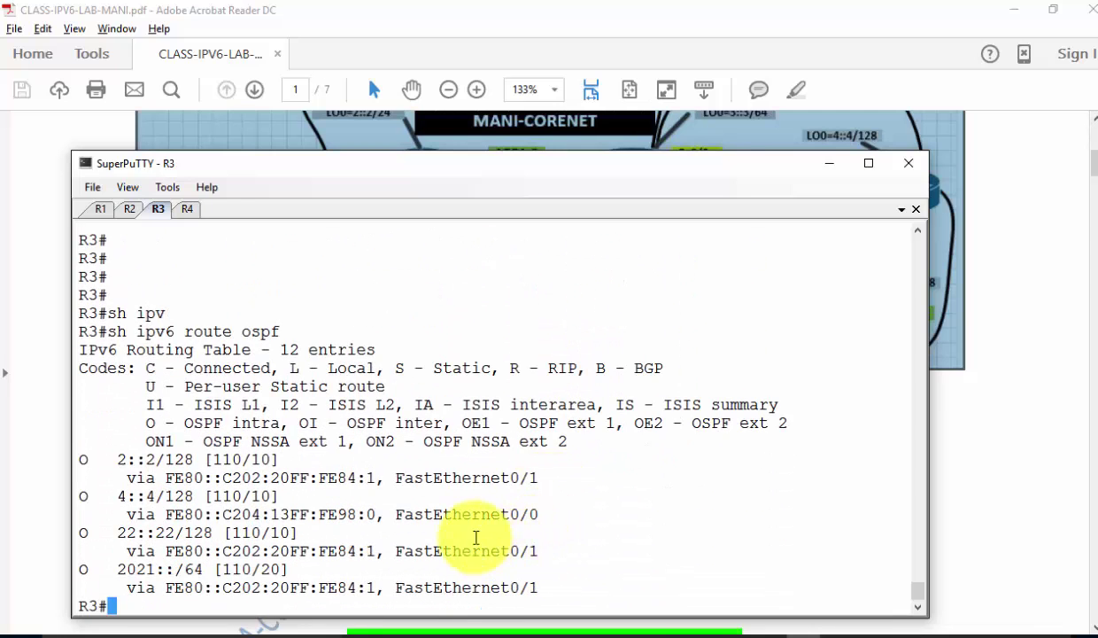
drag(165, 478, 372, 483)
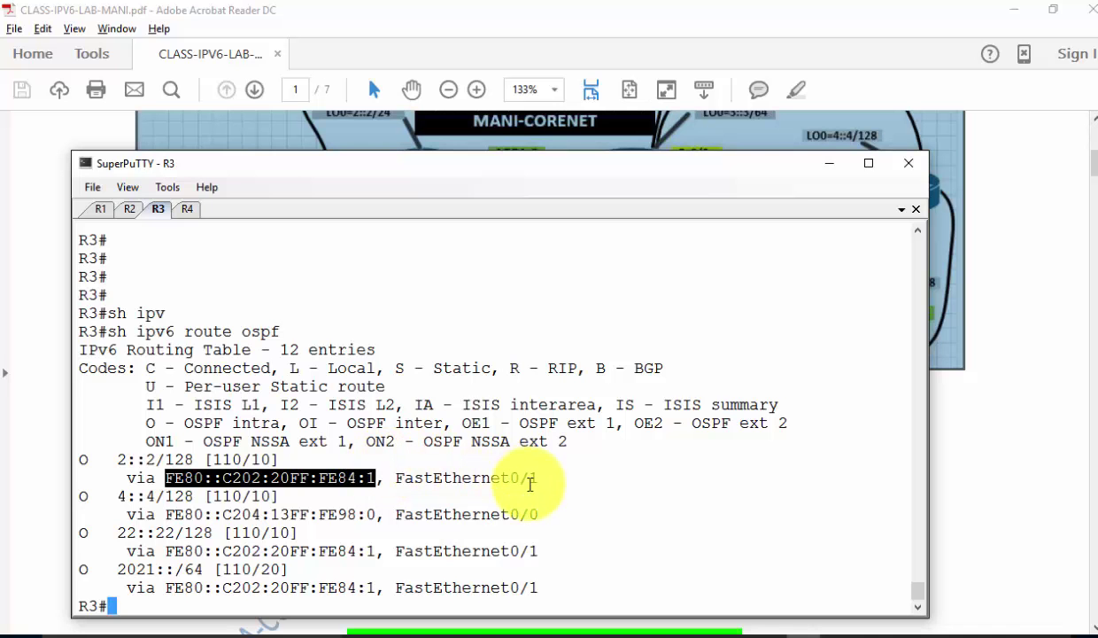
Move the terminal off the R4 area of the diagram and bring the lab PDF to the front to review the topology and tasks.
drag(502, 176, 476, 100)
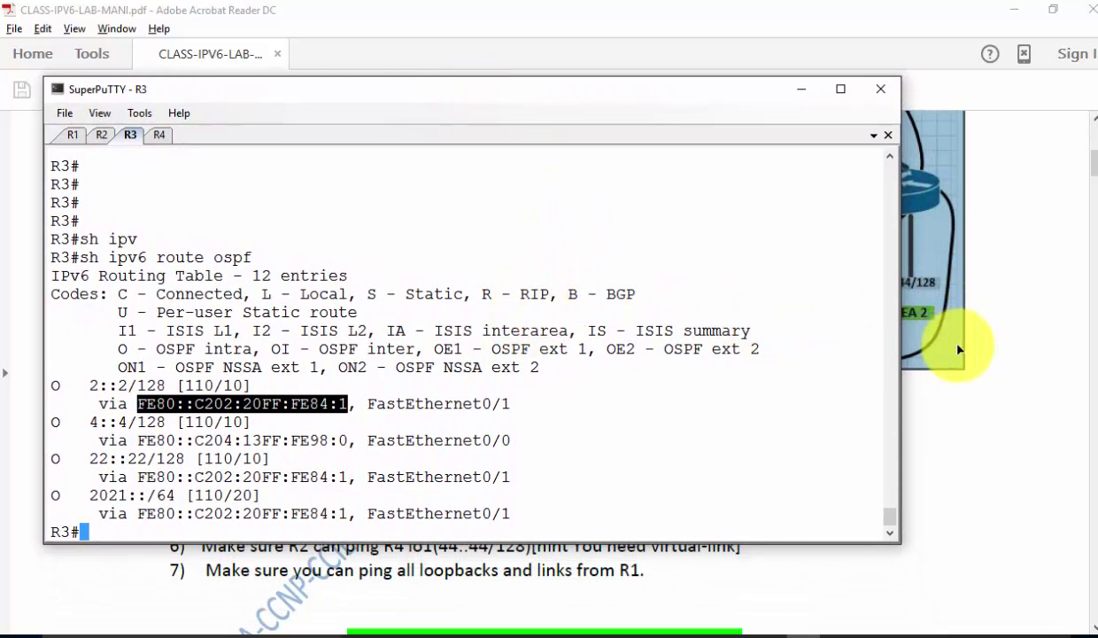
click(936, 389)
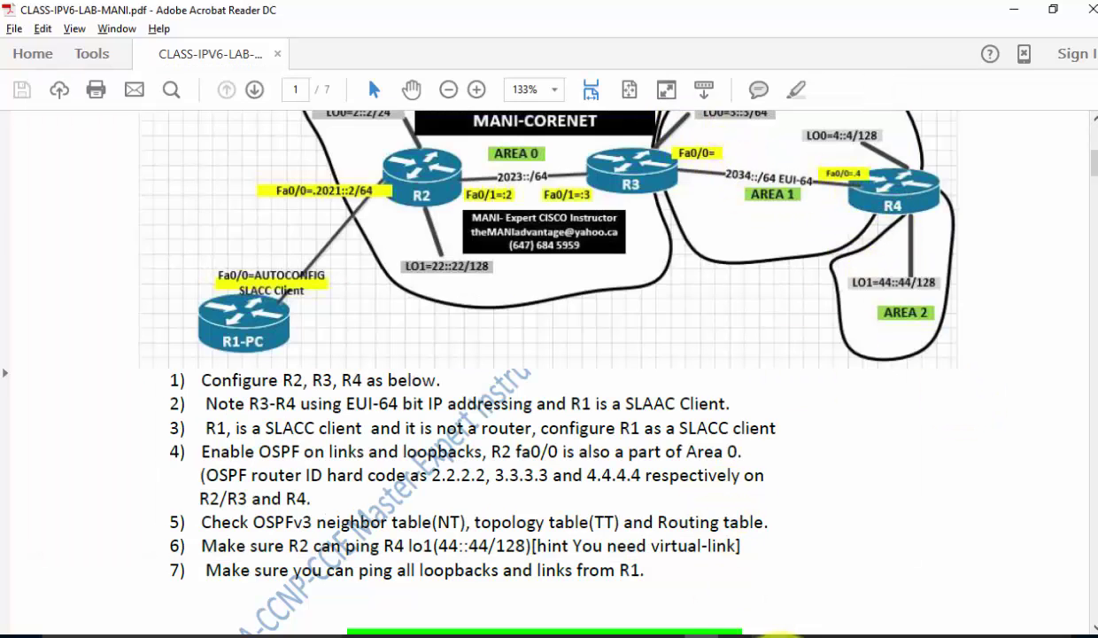
Return to the R3 terminal and run sh run | s ipv6 to review its IPv6 and OSPF configuration.
click(801, 634)
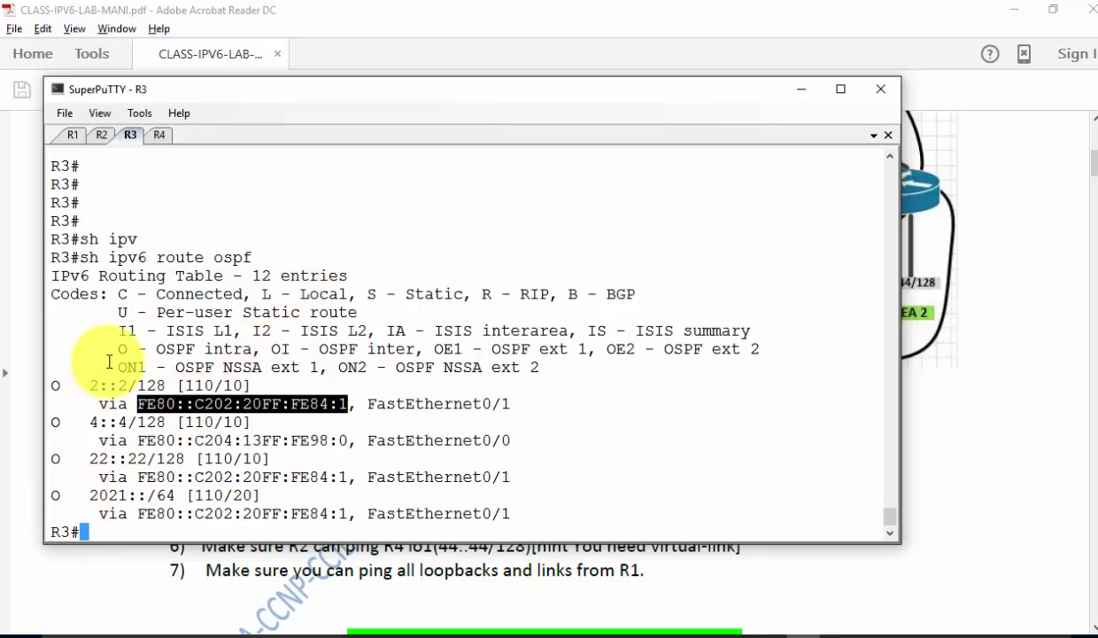
click(441, 435)
text(sh run | s ipv6)
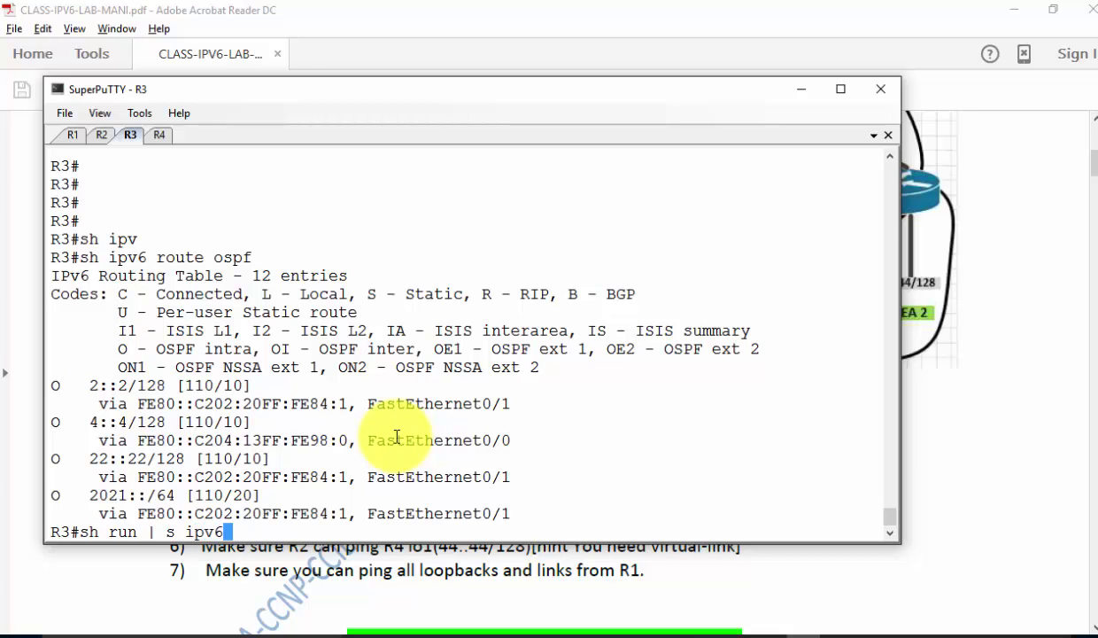
key(Return)
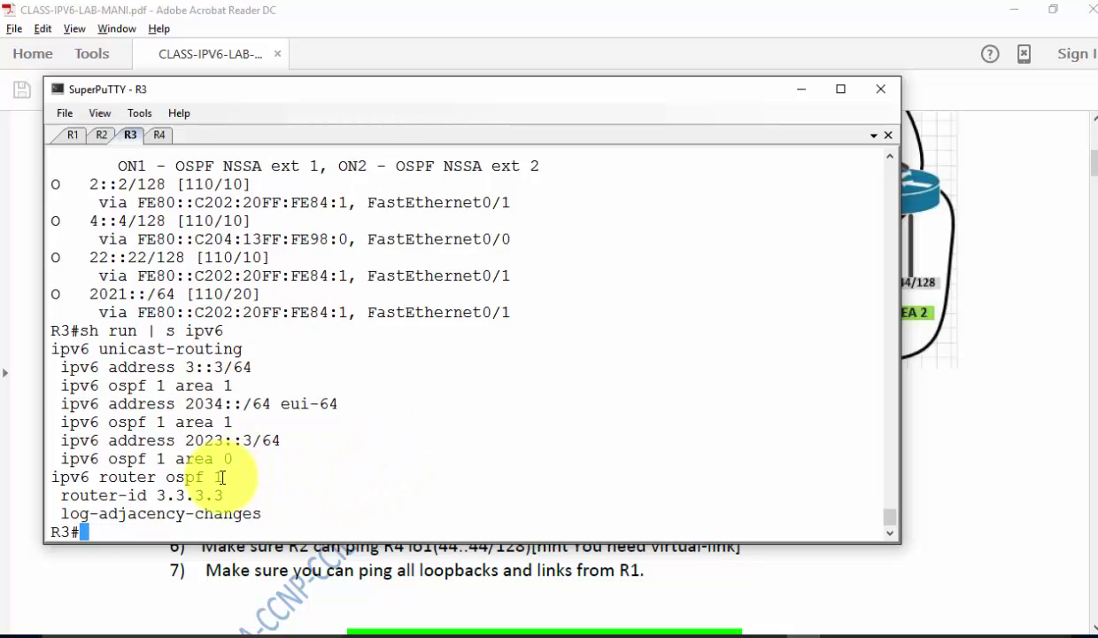
Enter configuration mode on R3, open ipv6 router ospf 1 and list the available router commands.
text(config t)
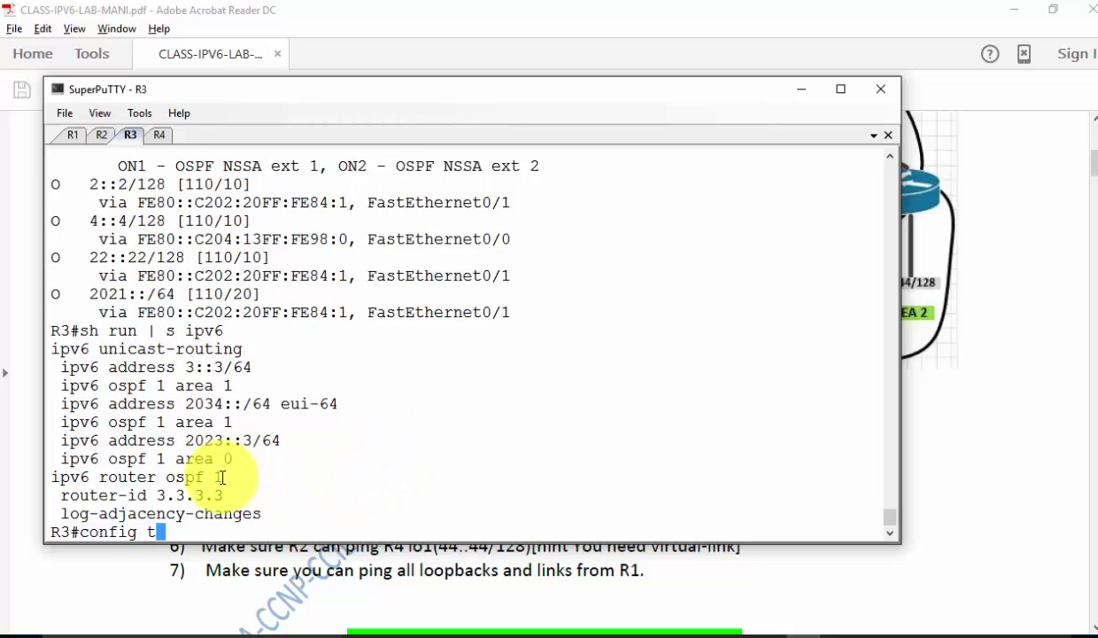
key(Return)
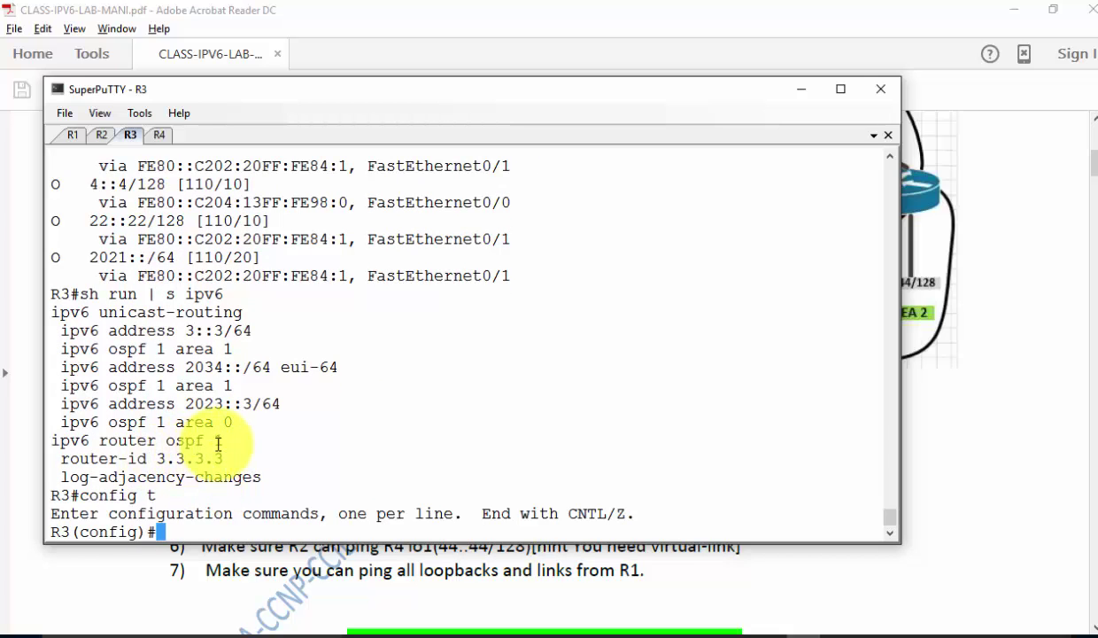
drag(223, 440, 60, 443)
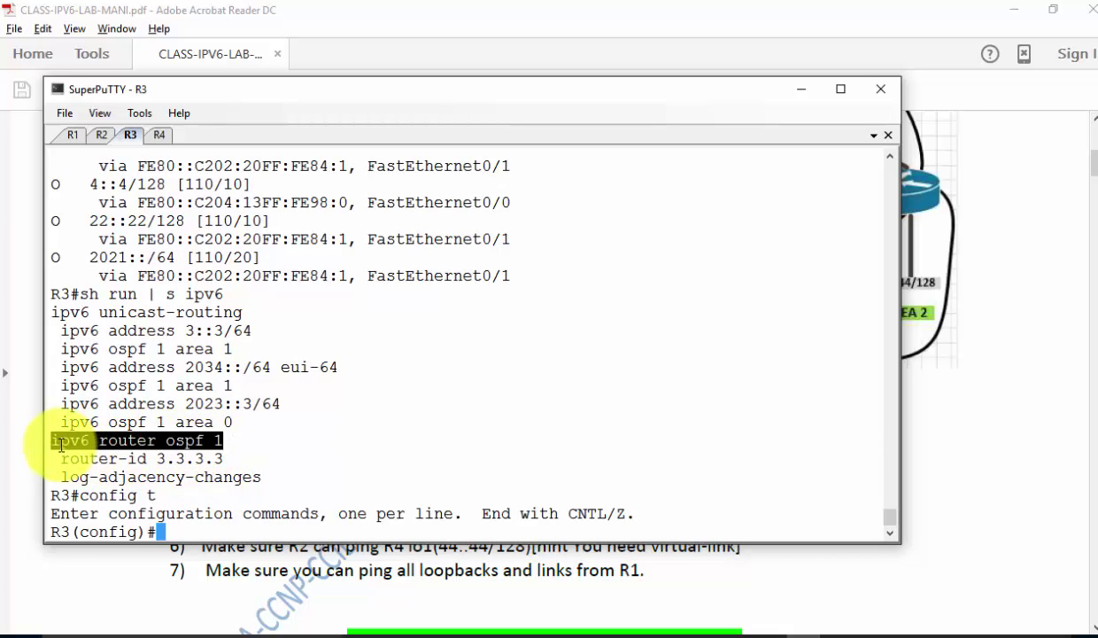
right_click(60, 443)
key(Return)
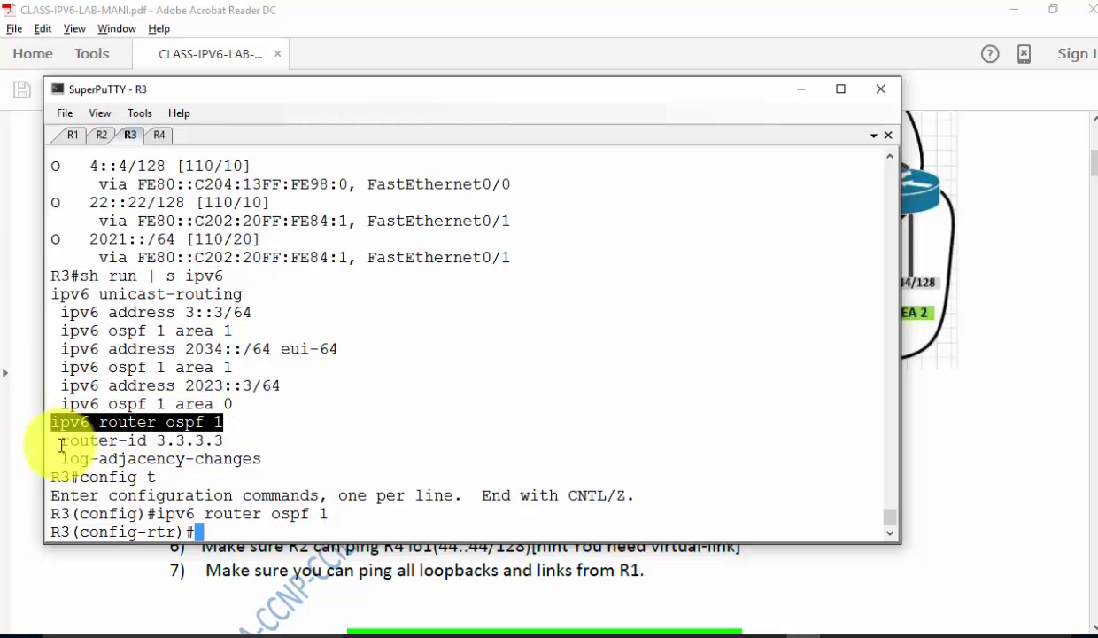
text(?)
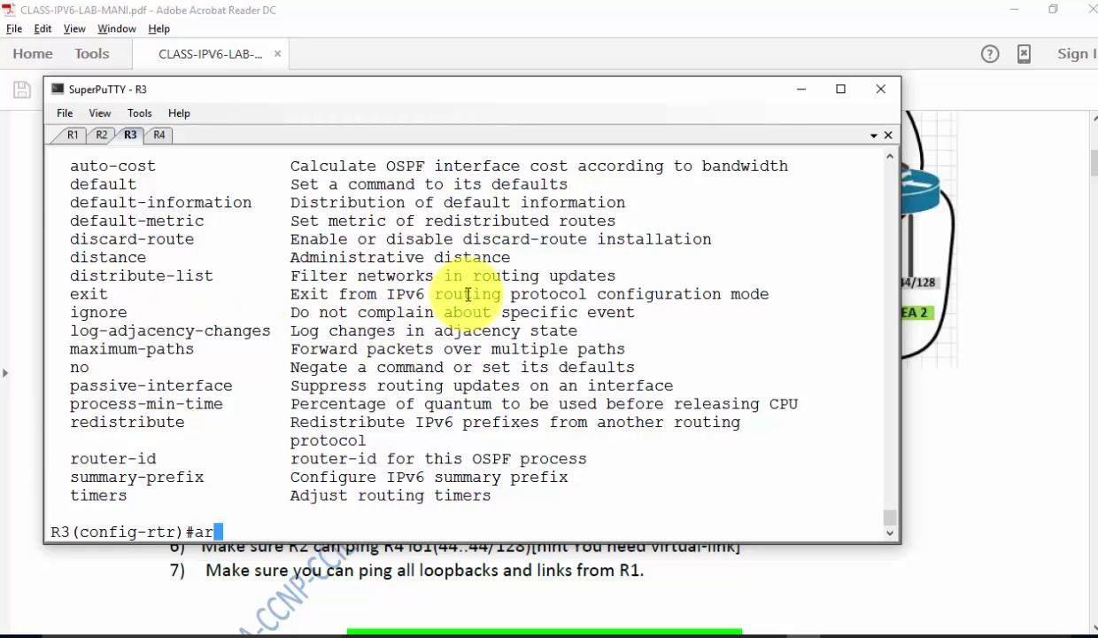
Configure area 1 virtual-link 4.4.4.4 on R3, leave configuration mode and save with wr.
key(Tab)
text(1 vi)
key(Tab)
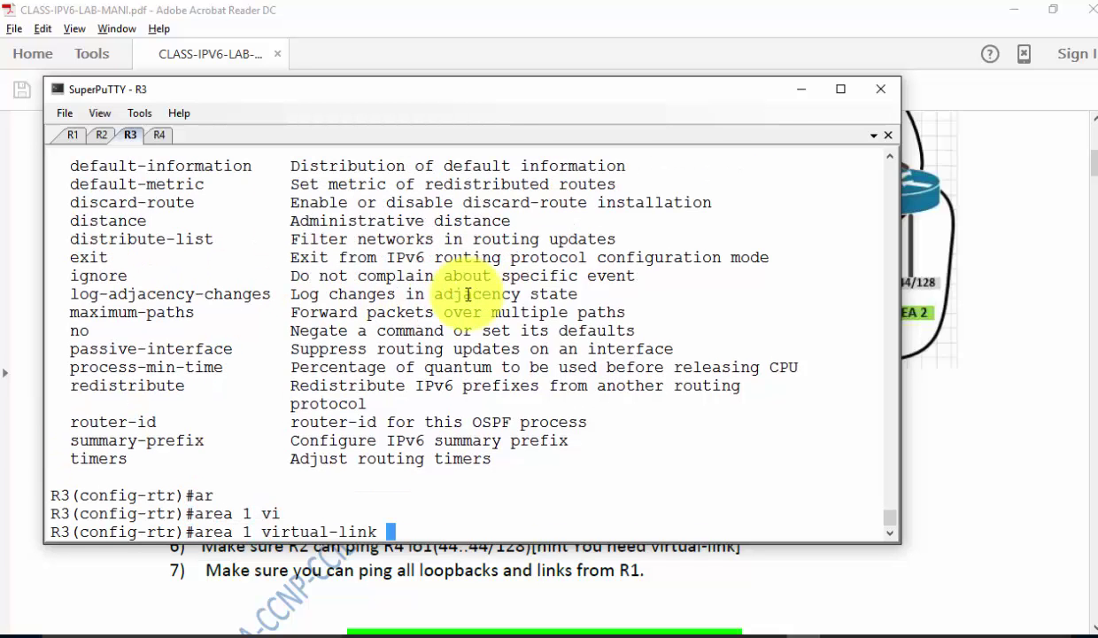
text(4.4.4.4)
key(Return)
text(end)
key(Return)
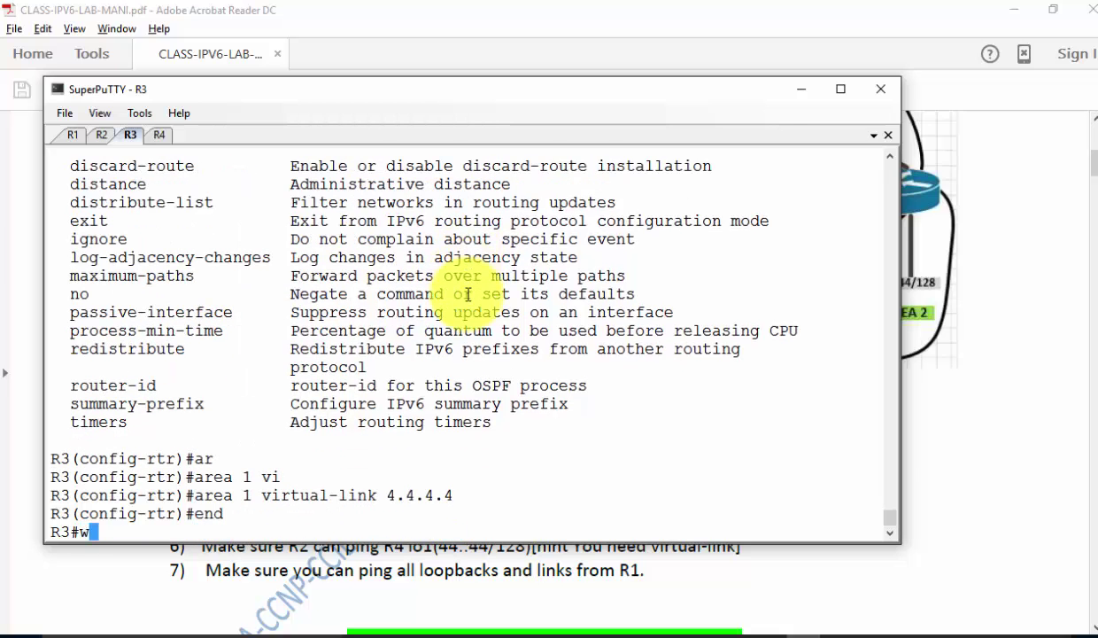
text(wr)
key(Return)
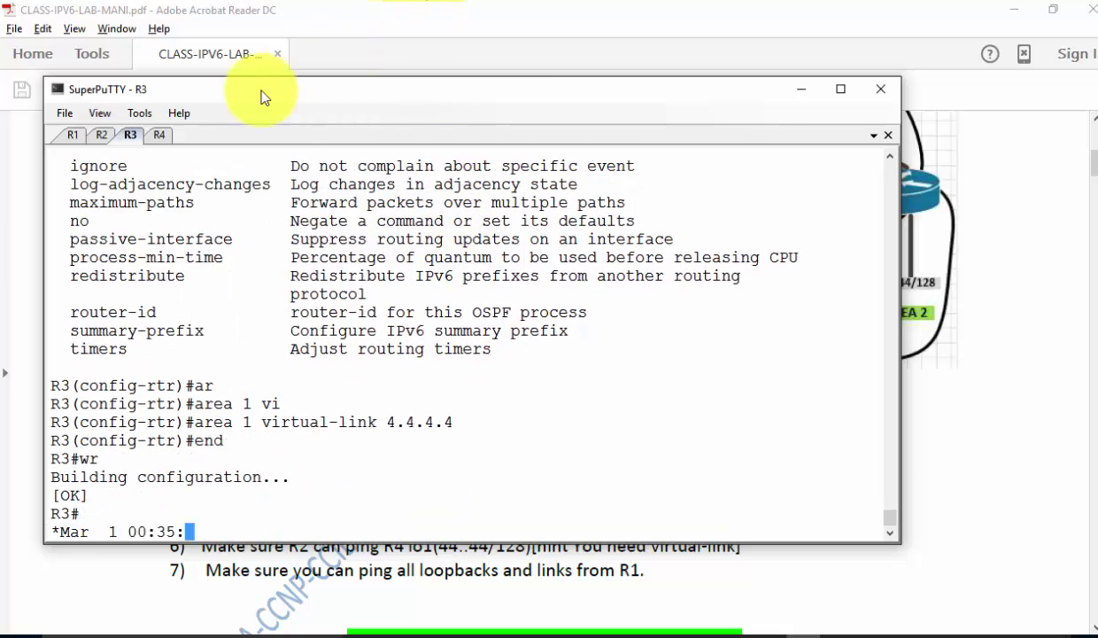
Switch to R4 and run sh run | s ipv6 to review its IPv6 and OSPF configuration.
click(160, 136)
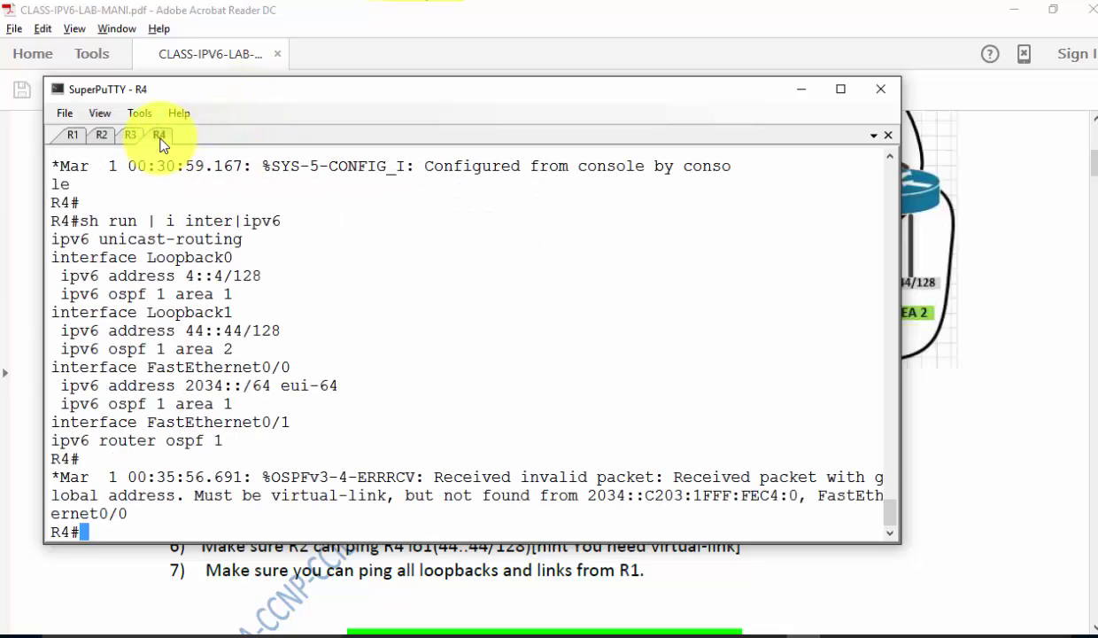
text(sh run | si)
key(BackSpace)
text(ipv6)
key(Return)
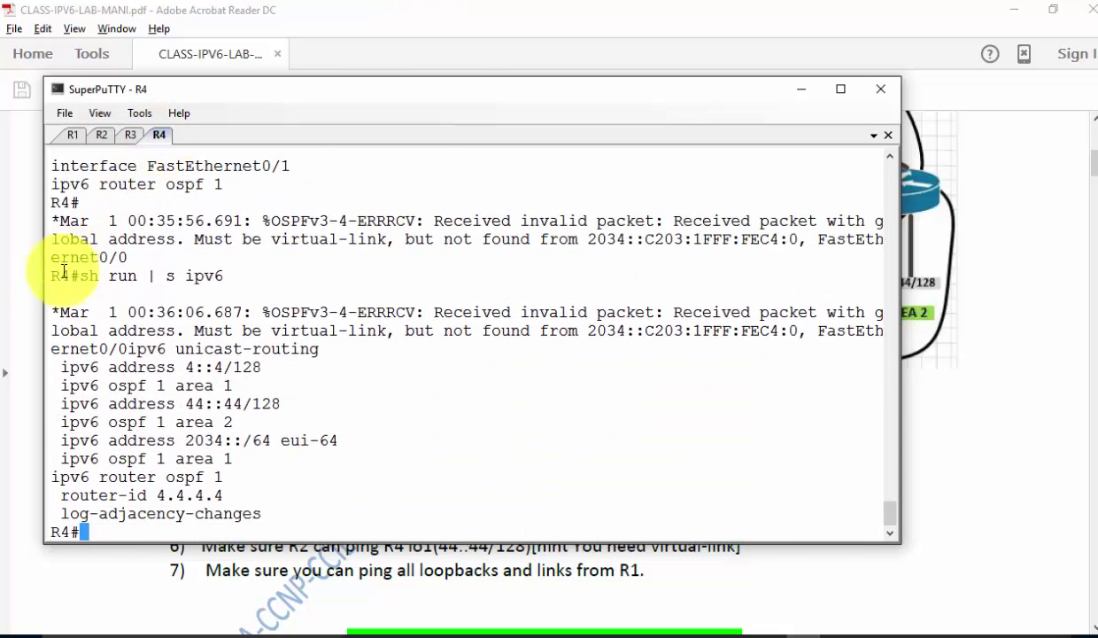
Enter configuration mode on R4 and open the ipv6 router ospf 1 process.
text(g t)
key(Return)
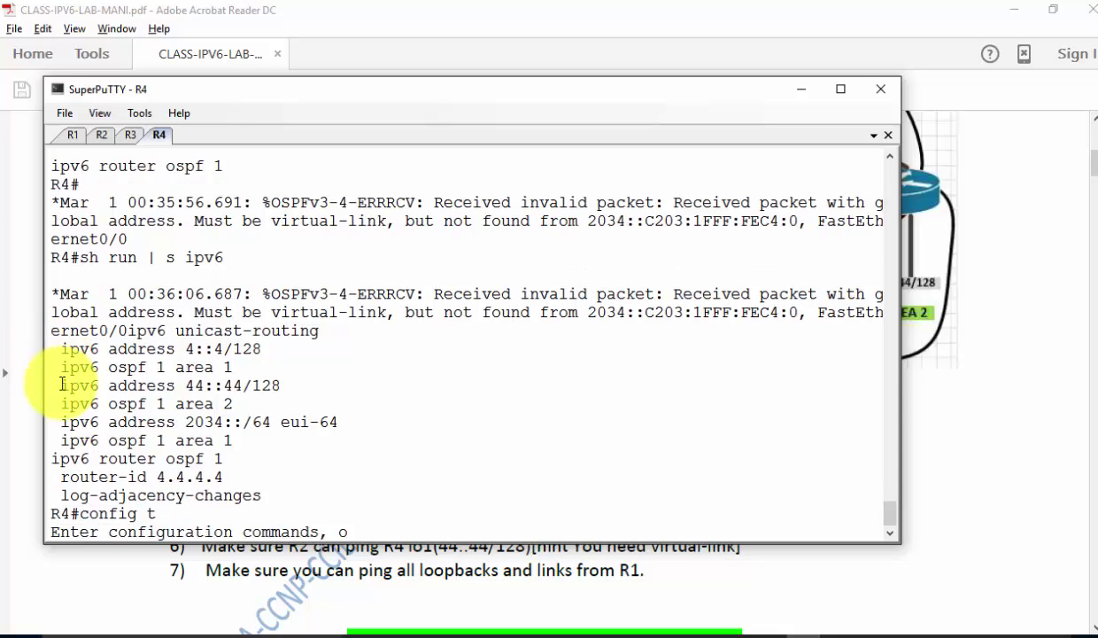
text(ipv)
key(Tab)
text(router ospf 1)
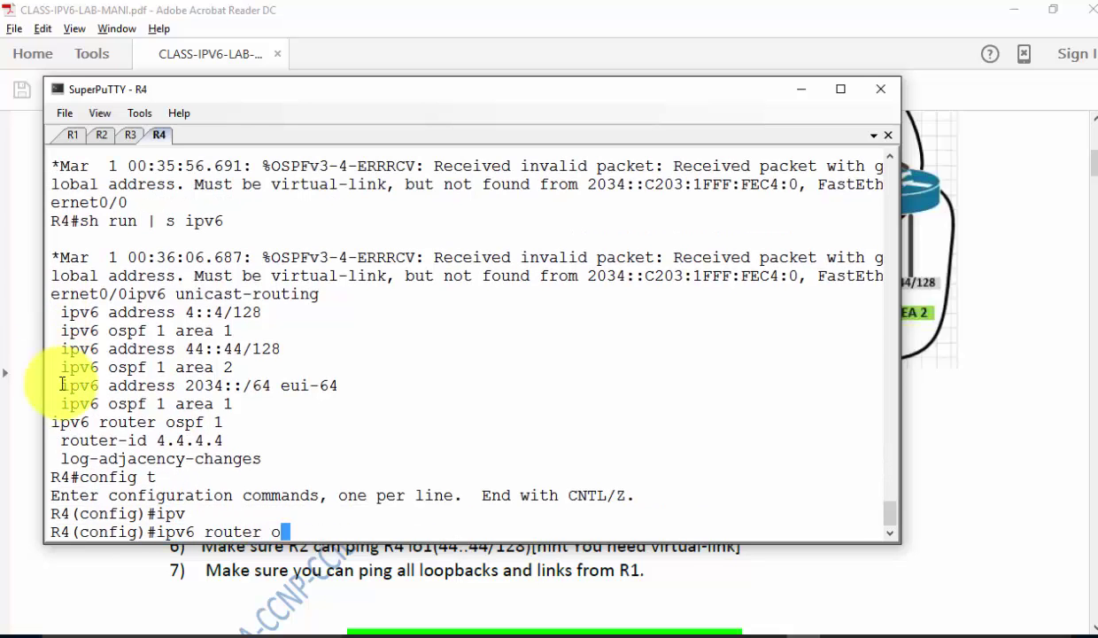
key(Return)
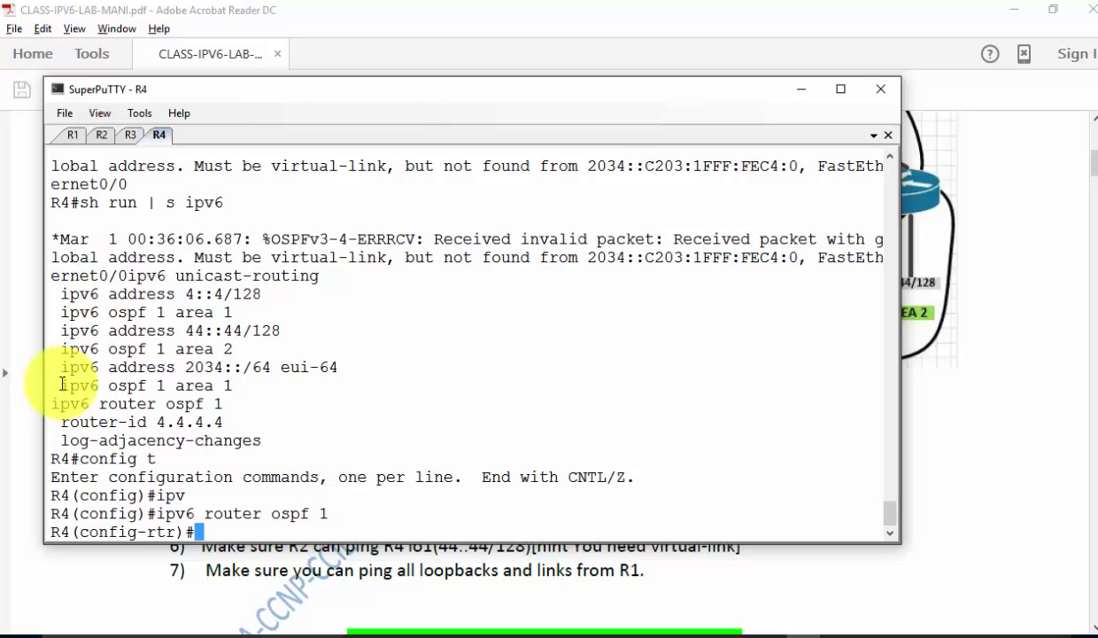
Configure area 1 virtual-link 3.3.3.3 under R4's OSPF process.
text(area 1 v)
key(Tab)
text(1 vi)
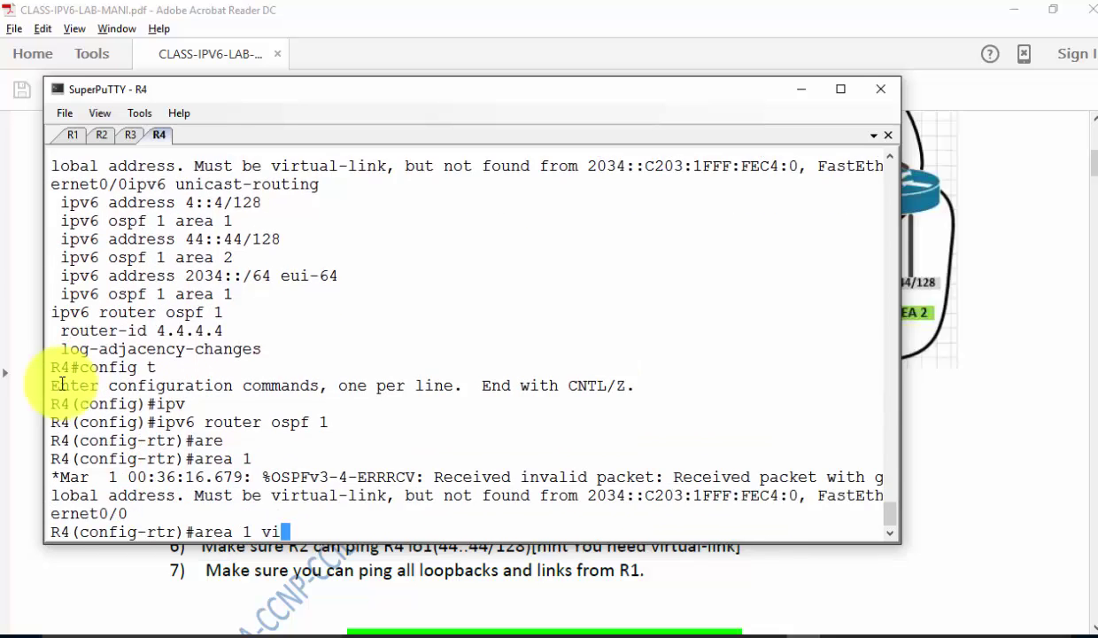
key(Tab)
text(3.3.3.3)
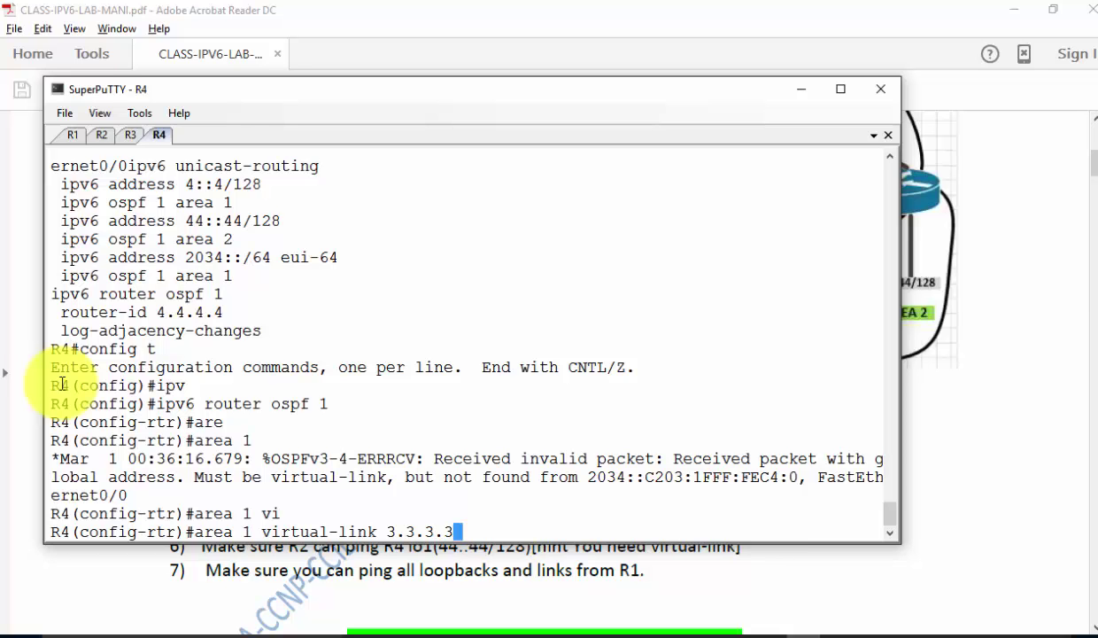
key(Return)
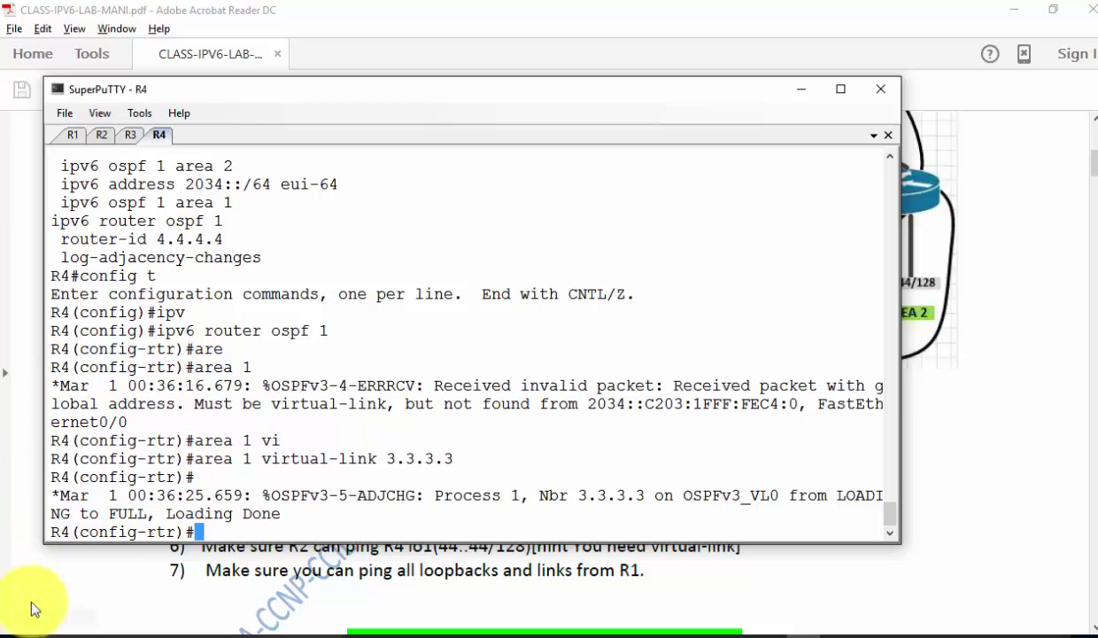
Switch to R3, add blank prompt lines and run sh ipv6 ospf neighbor to check the virtual-link adjacency.
click(129, 133)
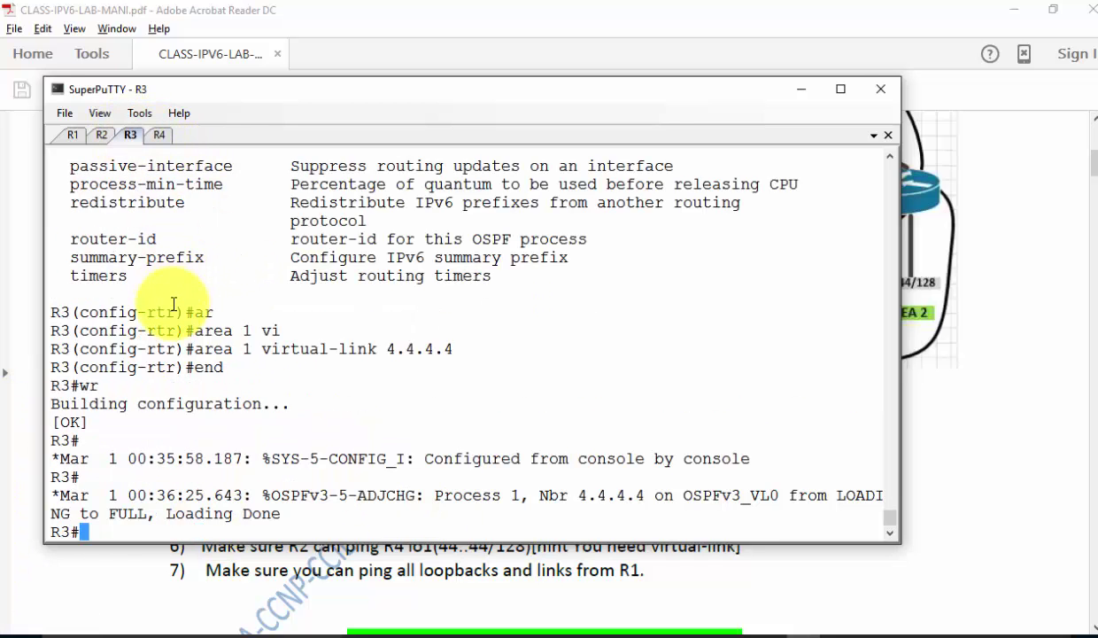
key(Return)
key(Return)
key(Return)
key(Return)
key(Return)
key(Return)
text(sh ipv)
key(Tab)
text(ospf ne)
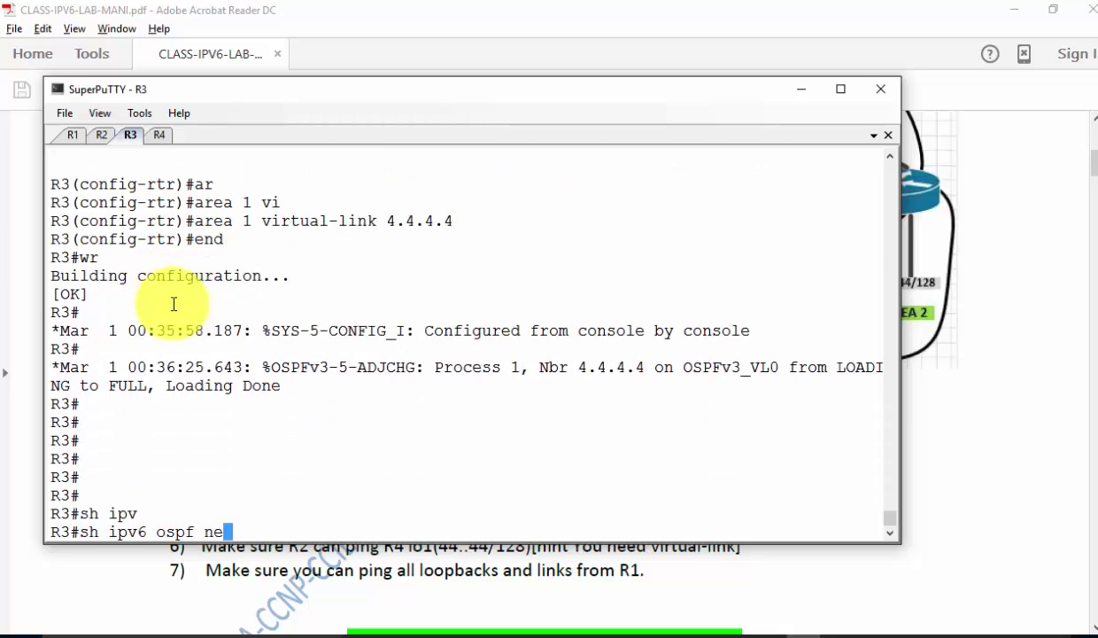
key(Tab)
key(Return)
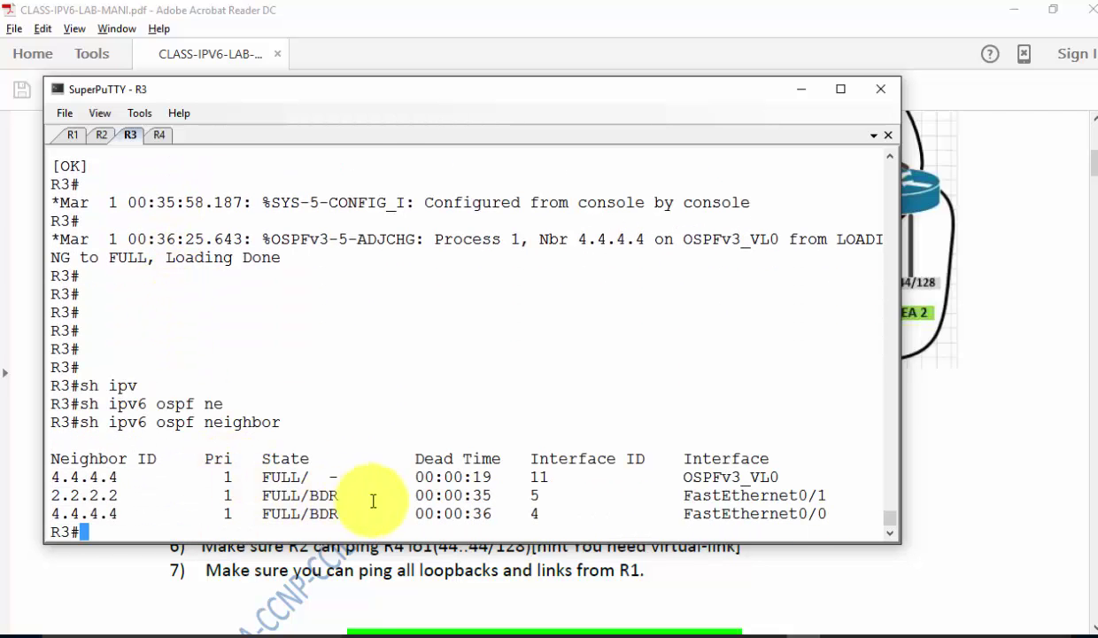
Highlight the FastEthernet0/0 and OSPFv3_VL0 interface entries for neighbor 4.4.4.4, then clear the selection.
double_click(815, 518)
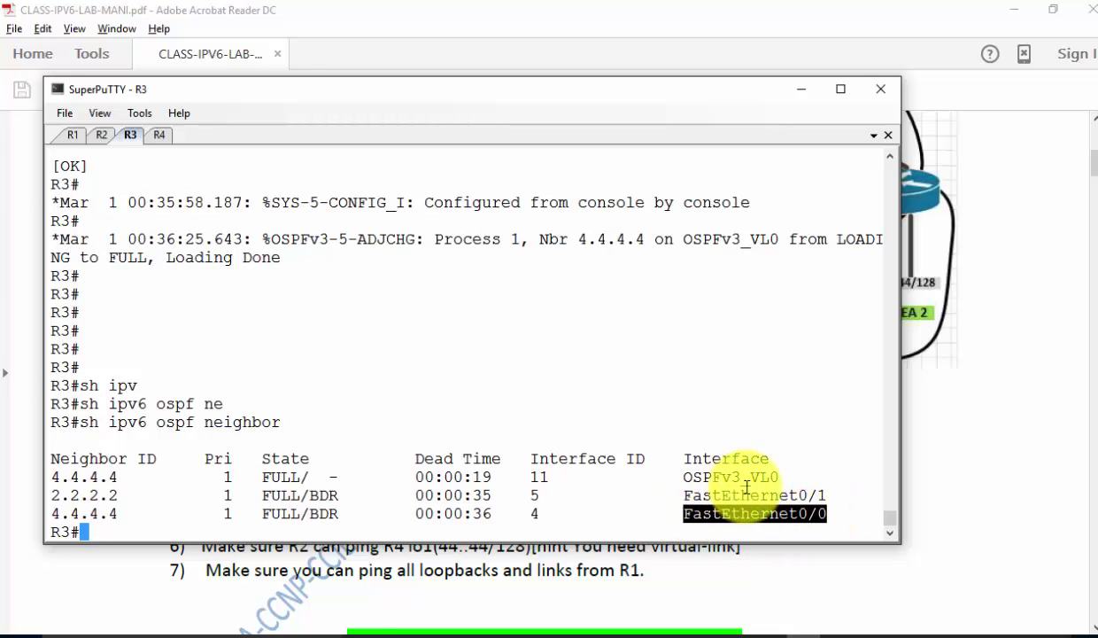
drag(785, 476, 696, 469)
click(691, 460)
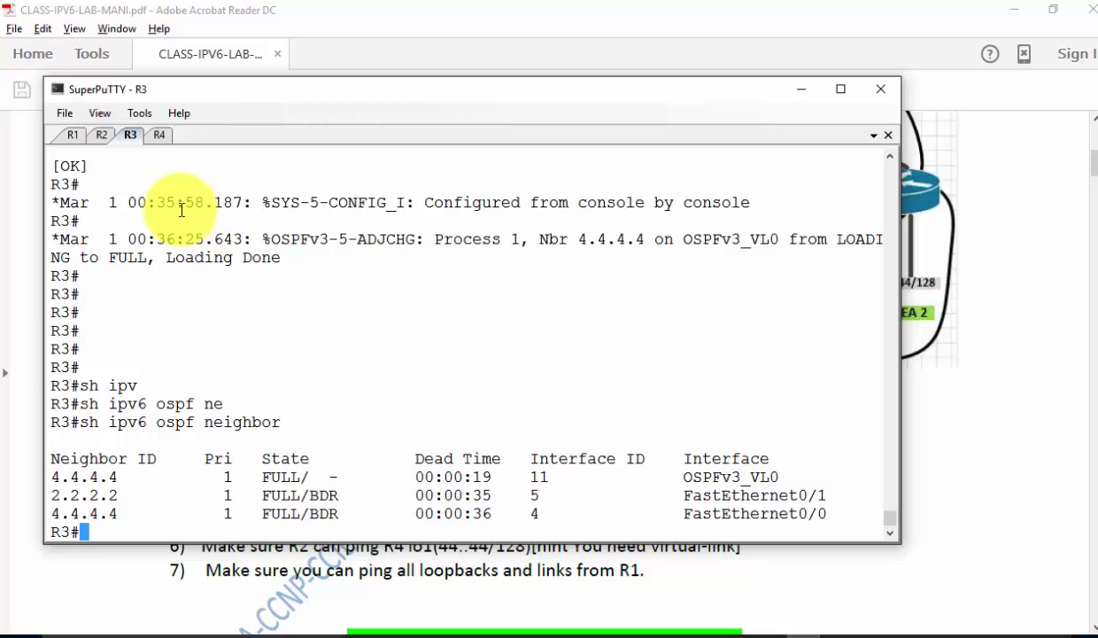
Run sh ipv6 ospf virtual-links on R3 and highlight the adjacency state line in the output.
text(sh ipv)
key(Tab)
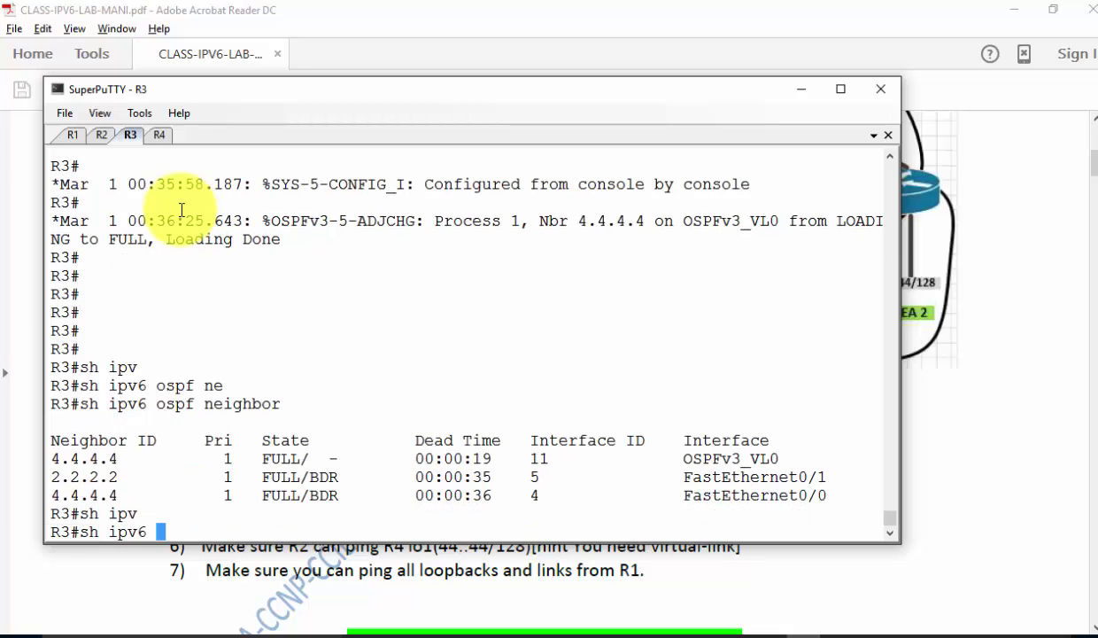
text(ospf v)
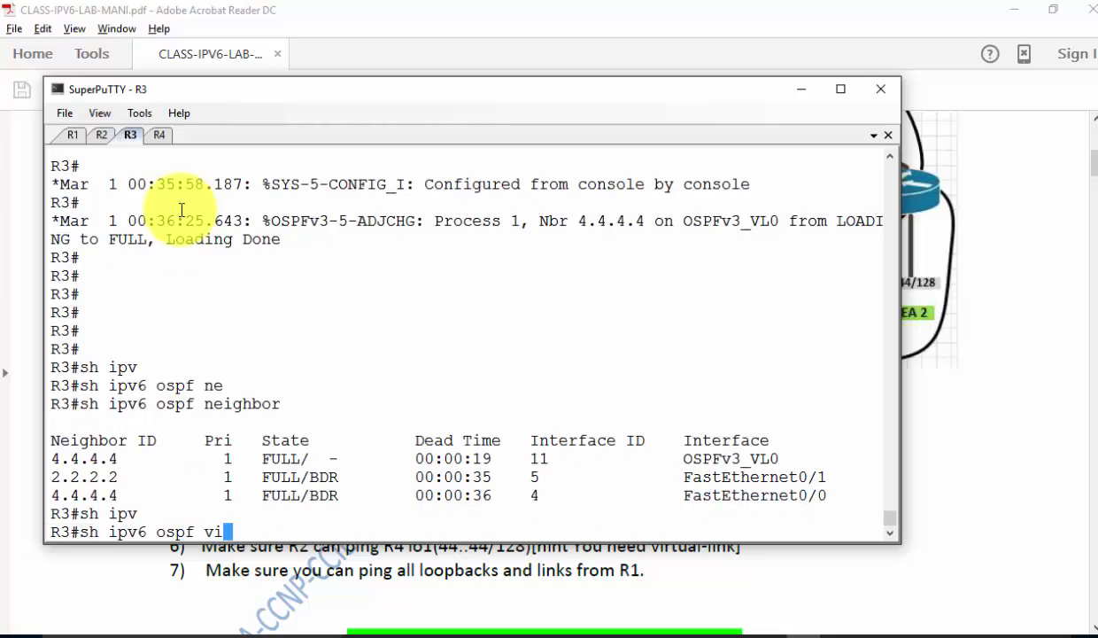
text(i)
key(Tab)
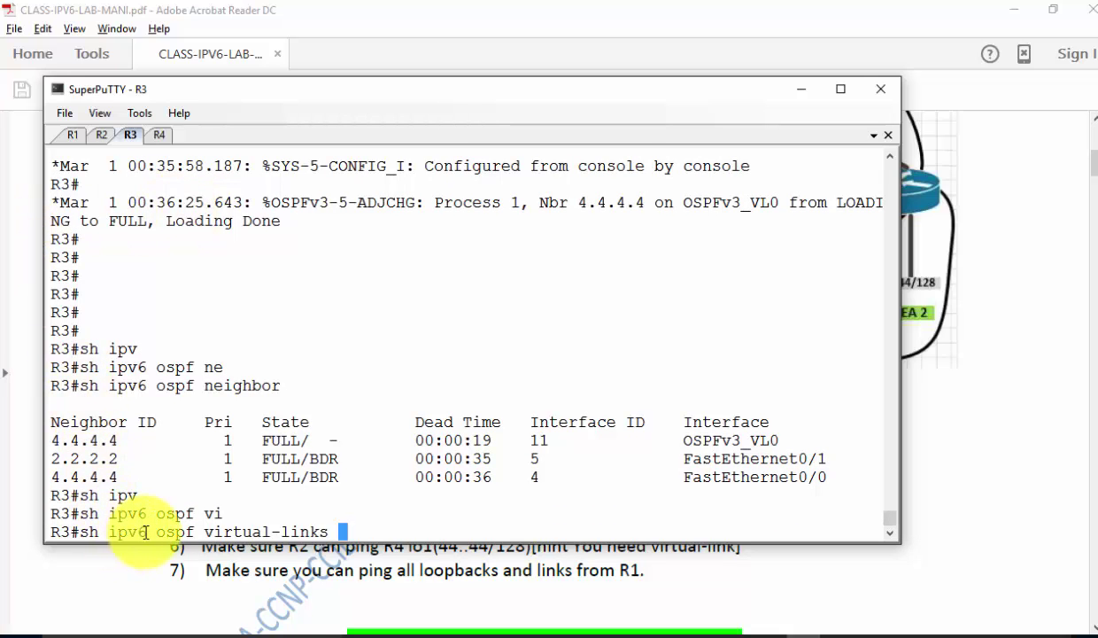
drag(143, 531, 135, 531)
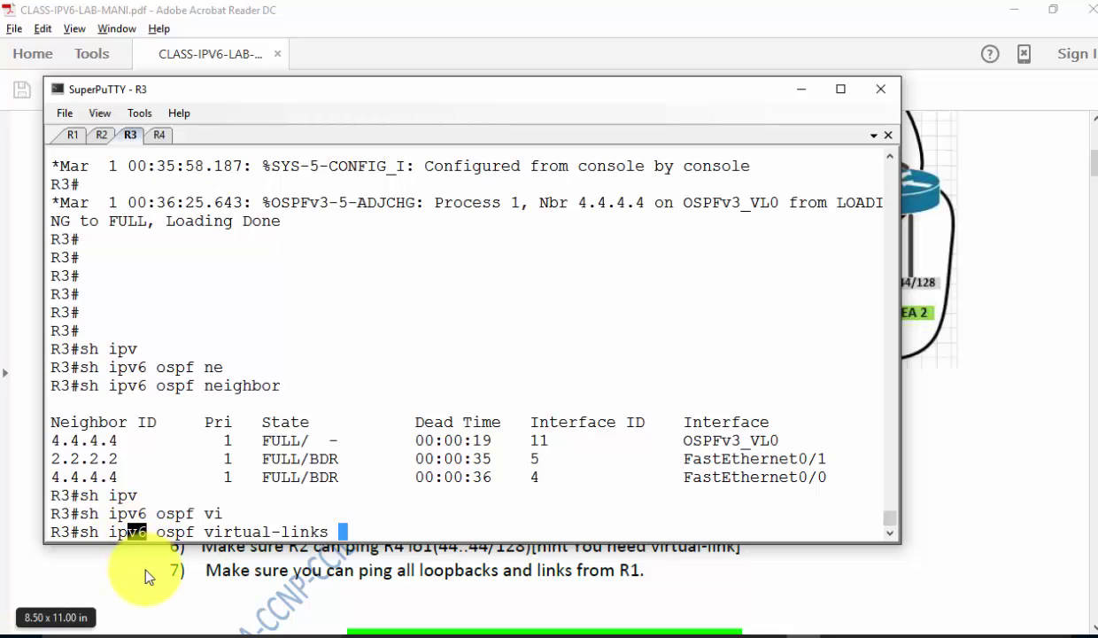
click(364, 331)
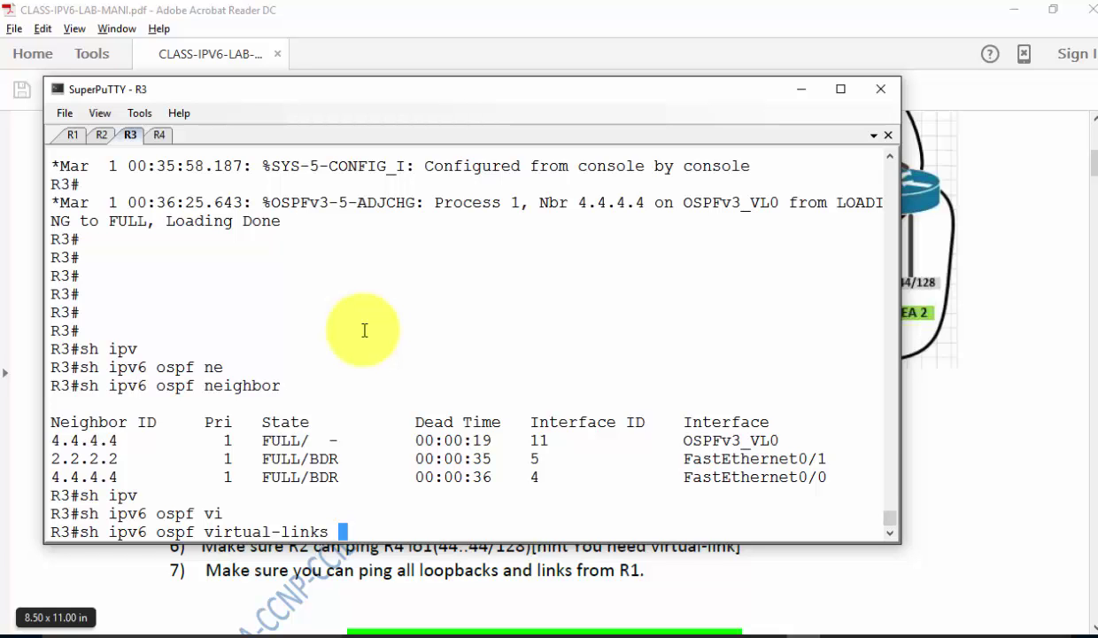
key(Return)
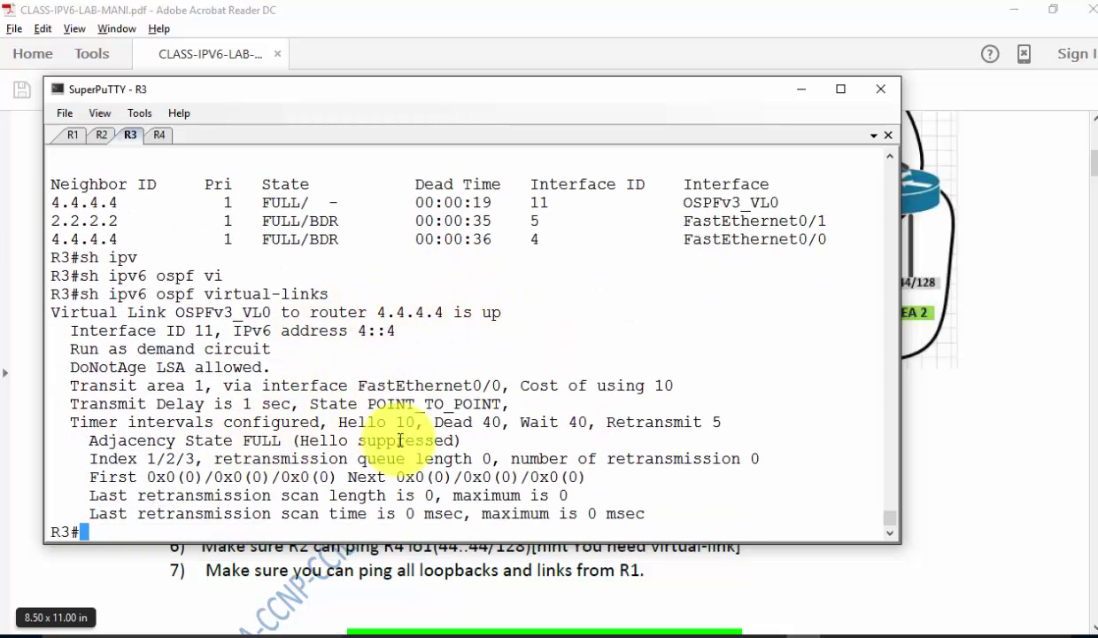
drag(467, 440, 100, 440)
click(197, 389)
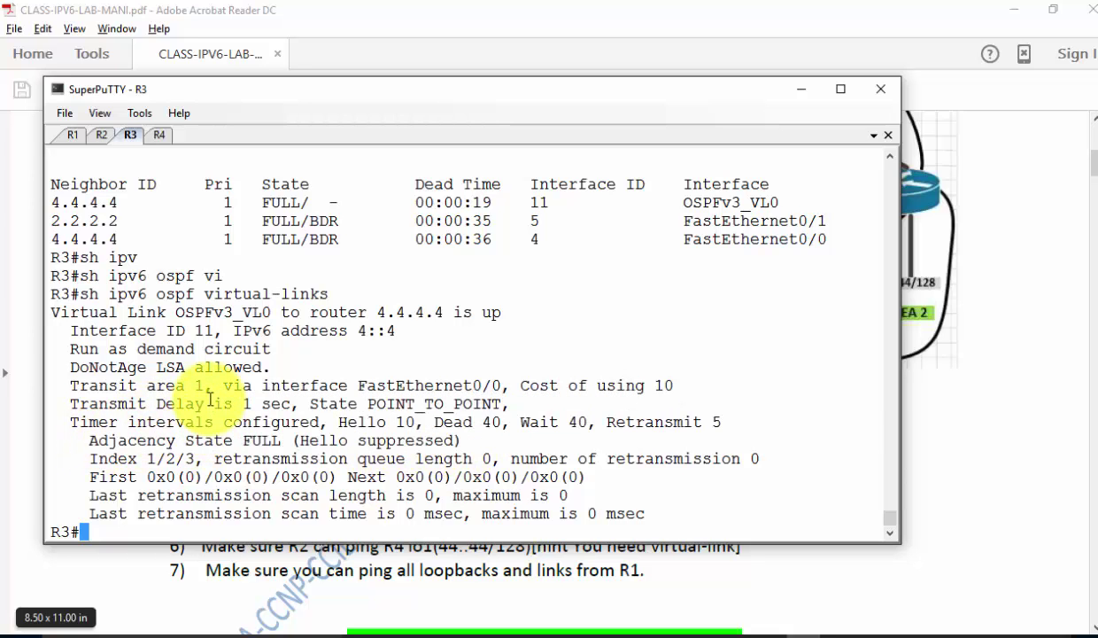
Run sh ipv6 route ospf on R3 to check for R4's Area 2 loopback route.
click(130, 136)
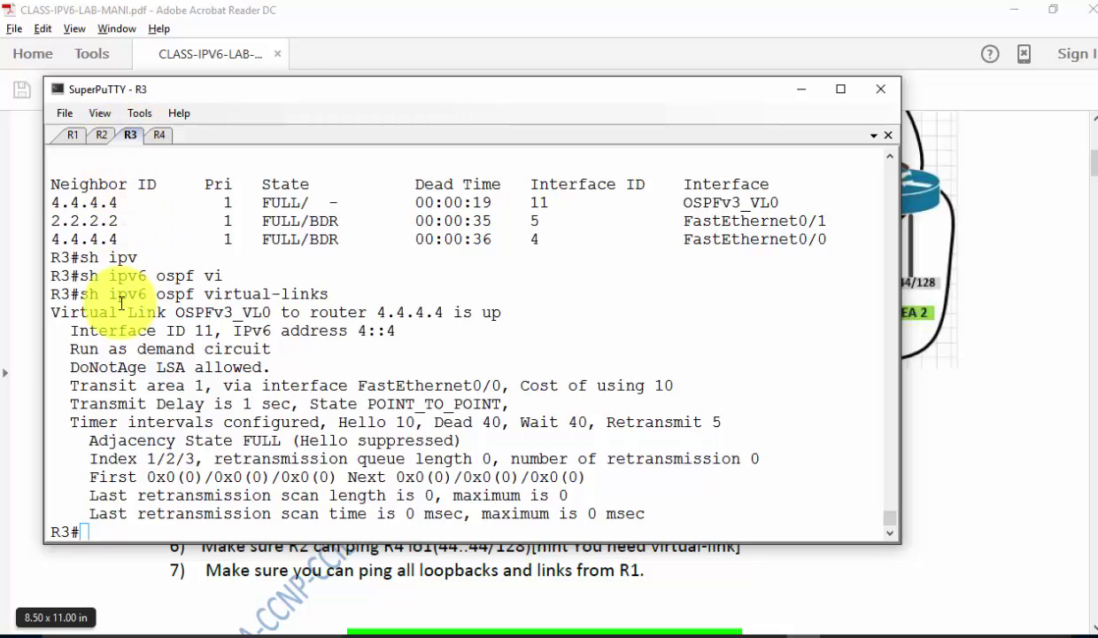
click(212, 406)
text(sh ipv)
key(Tab)
text(6 route osp)
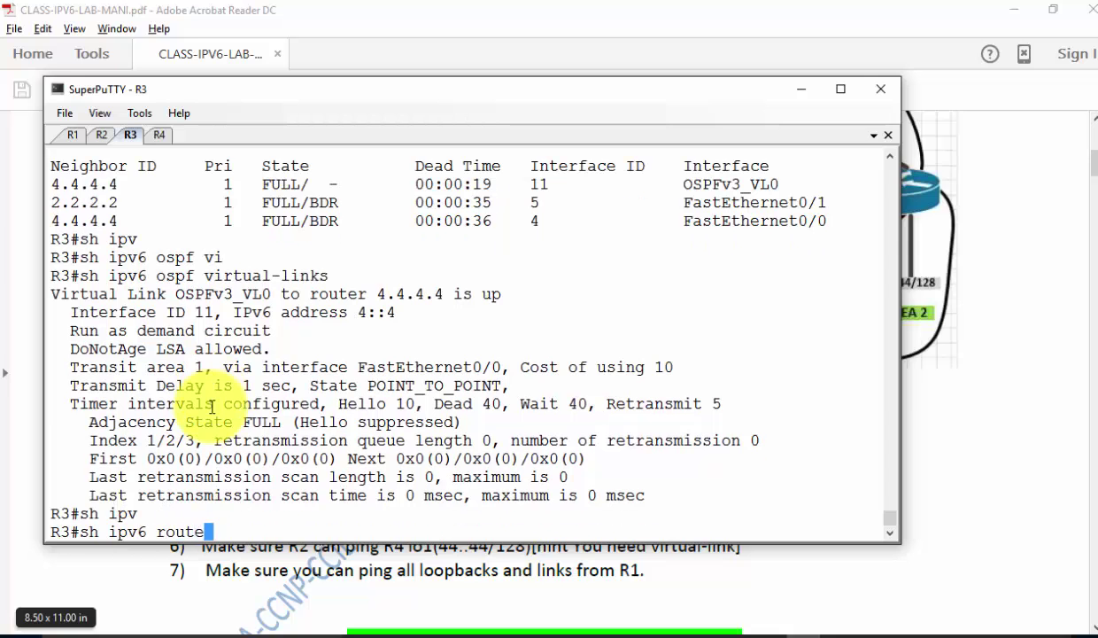
key(Return)
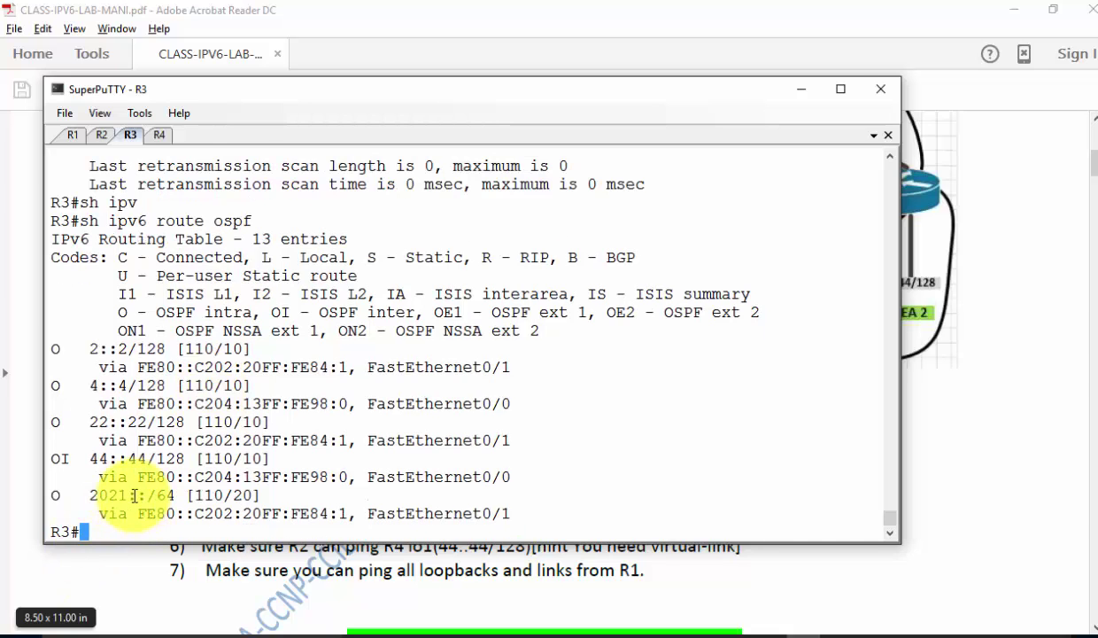
Switch to R4, leave router configuration mode with end and save the configuration with wr.
click(160, 138)
text(end)
key(Return)
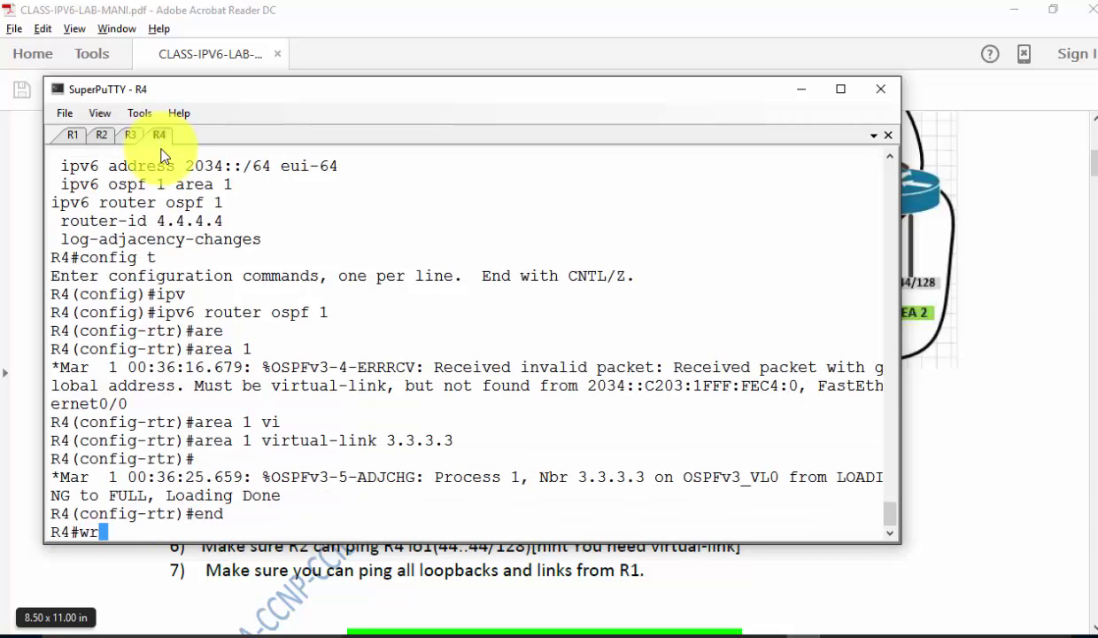
text(wr)
key(Return)
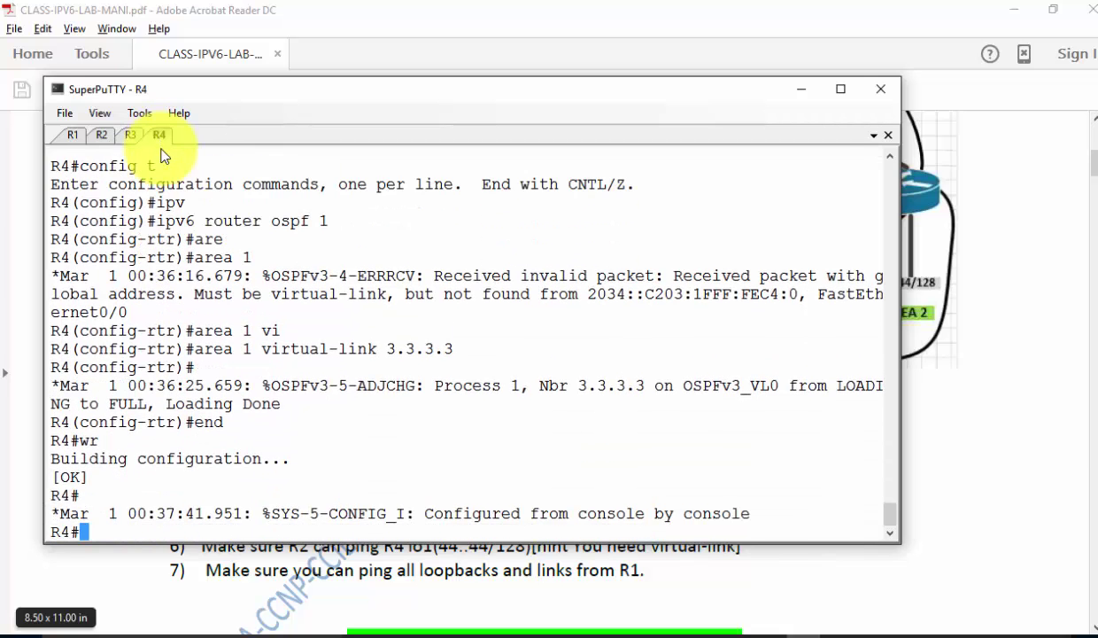
Exit the R4 and R3 console sessions and reopen each one at a fresh prompt.
text(exit)
key(Return)
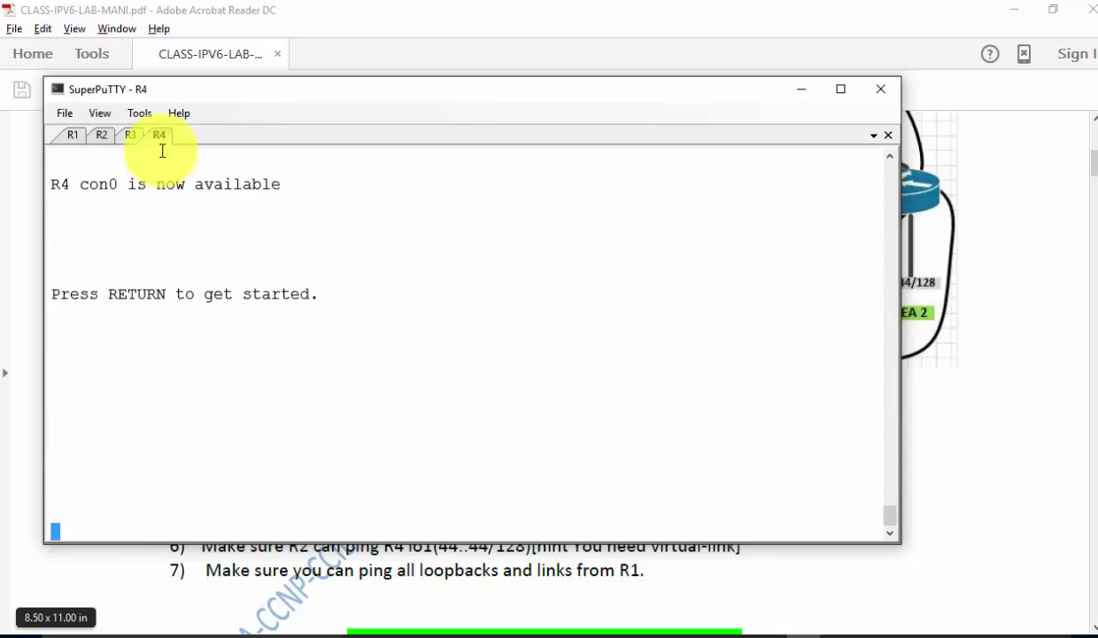
key(Return)
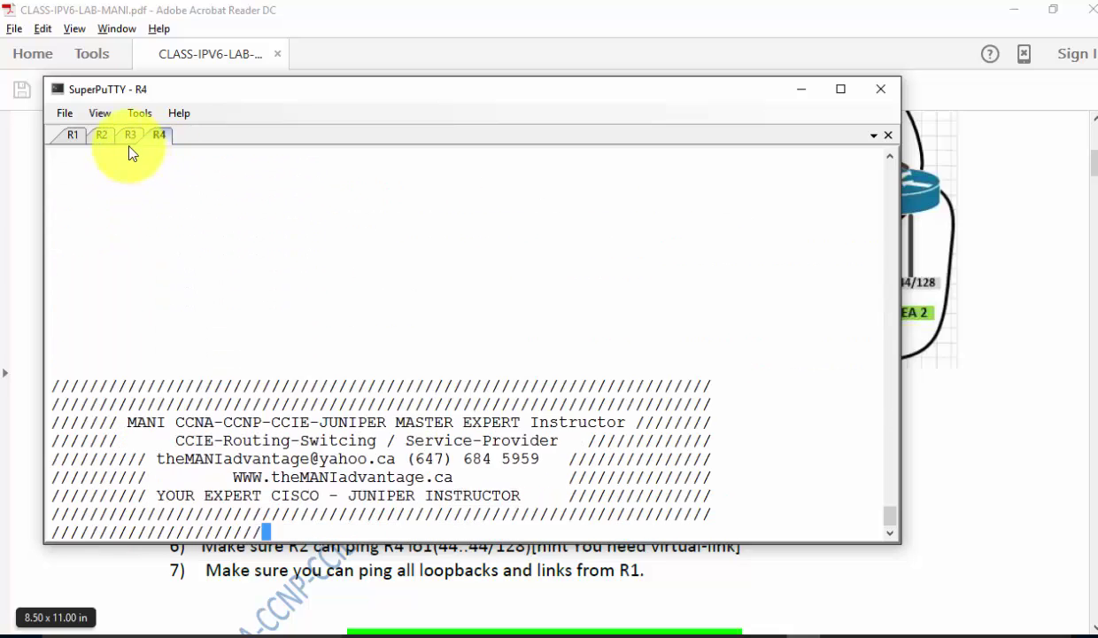
click(130, 137)
text(exit)
key(Return)
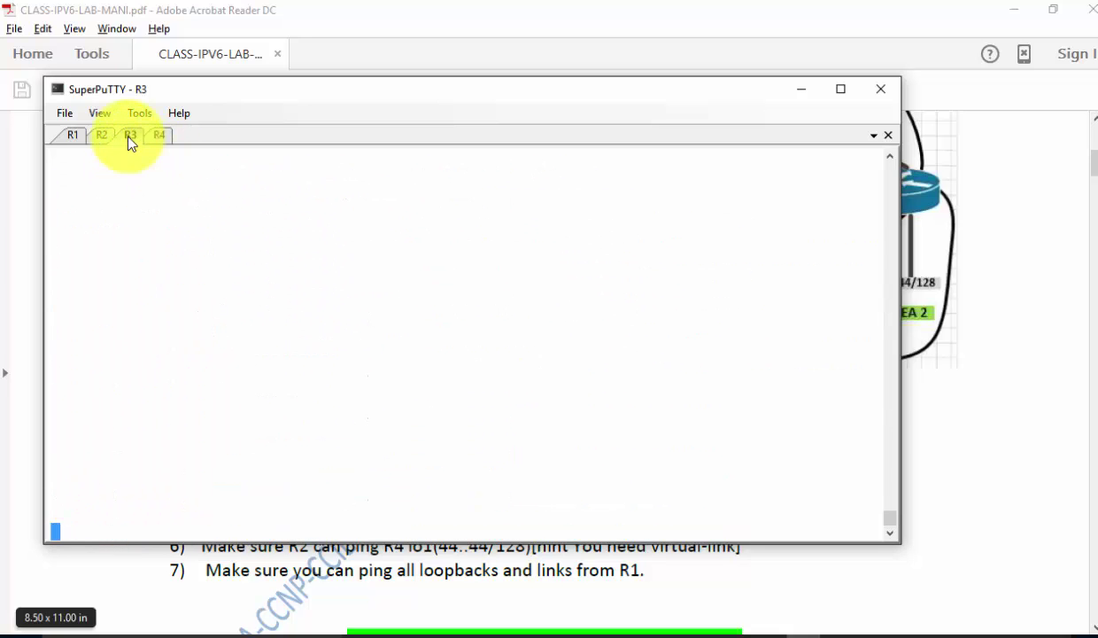
key(Return)
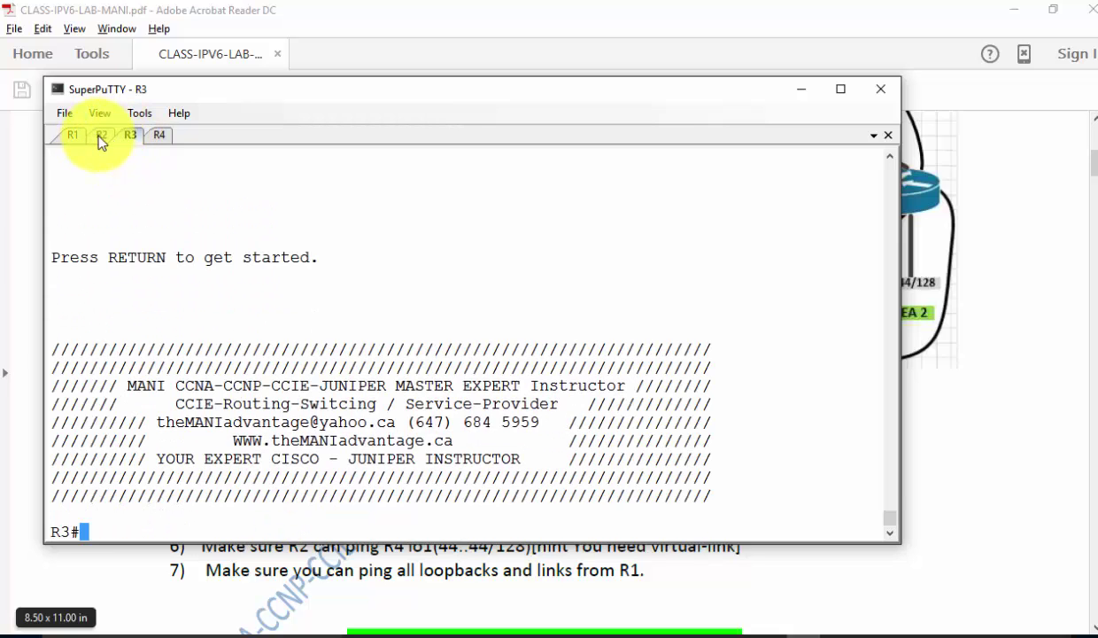
Exit the R2 and R1 console sessions and reopen R1 at a fresh prompt.
click(100, 137)
text(exit)
key(Return)
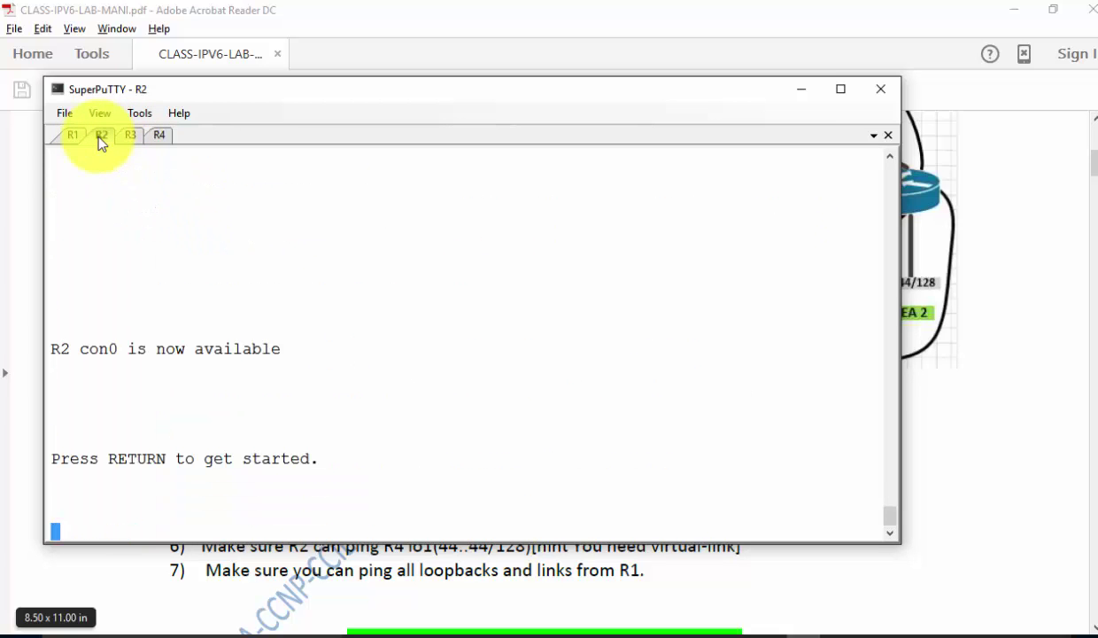
click(73, 138)
text(exit)
key(Return)
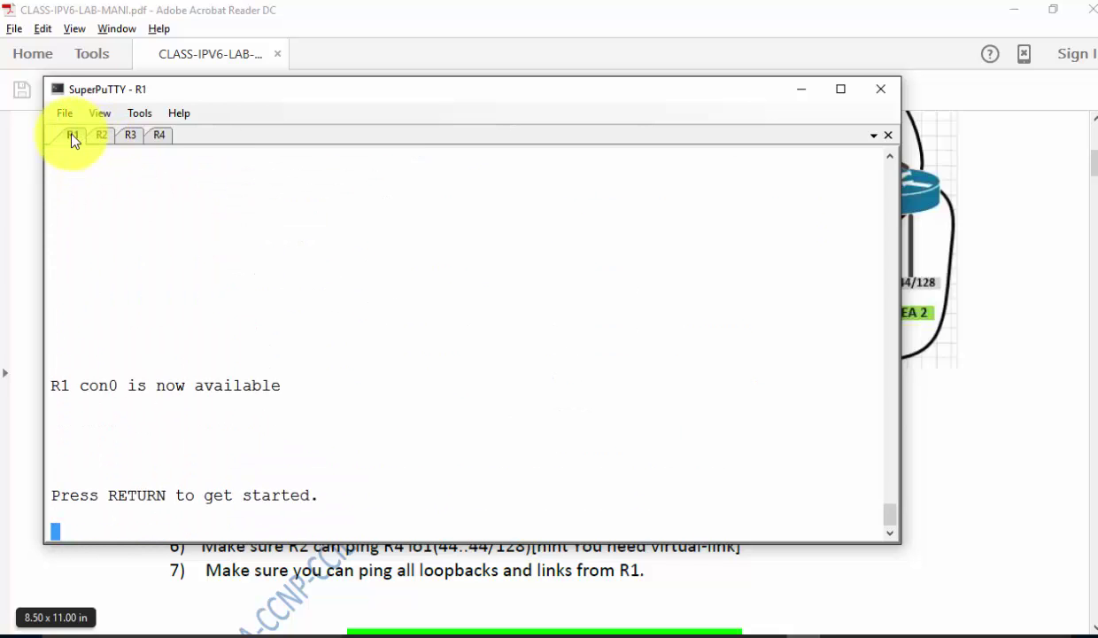
key(Return)
key(Return)
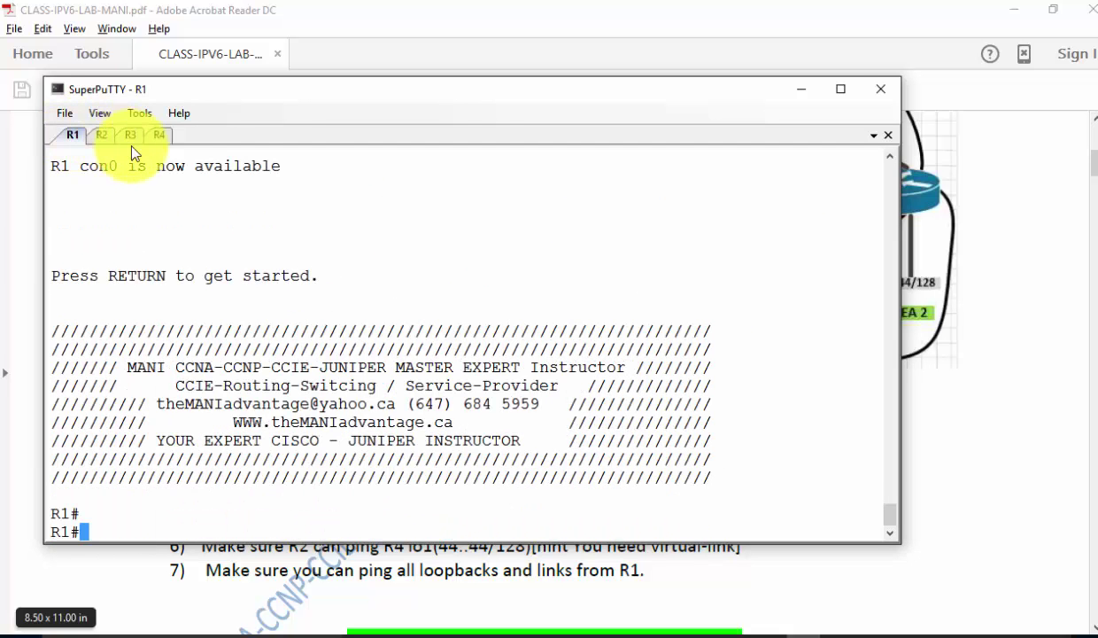
Return to R4's session, move the terminal window off the topology diagram and back, and maximize it.
click(163, 137)
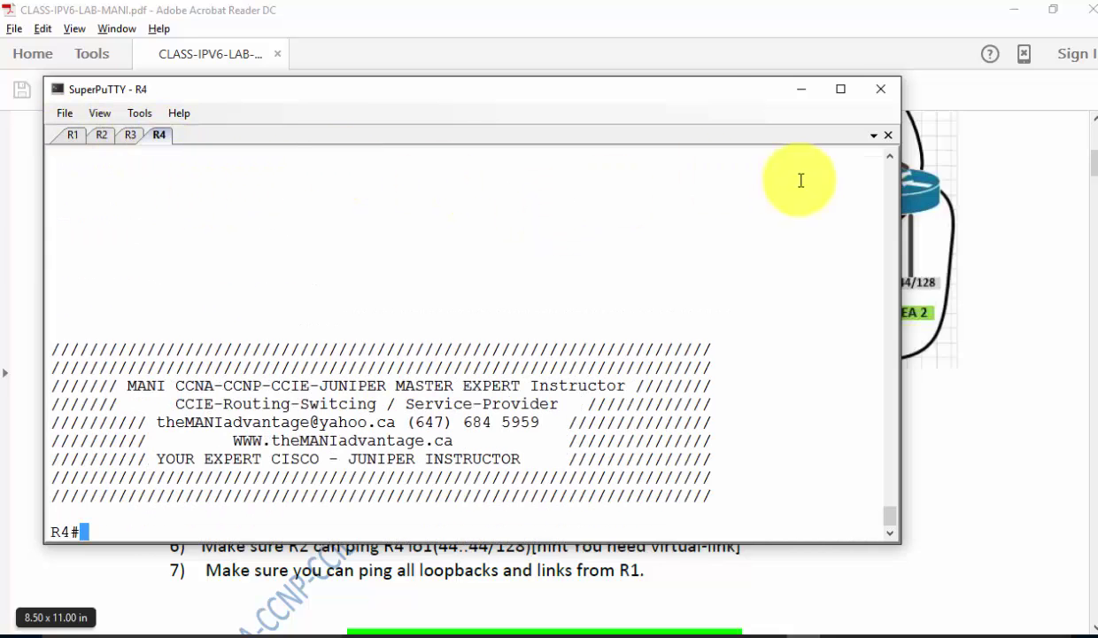
drag(719, 98, 797, 411)
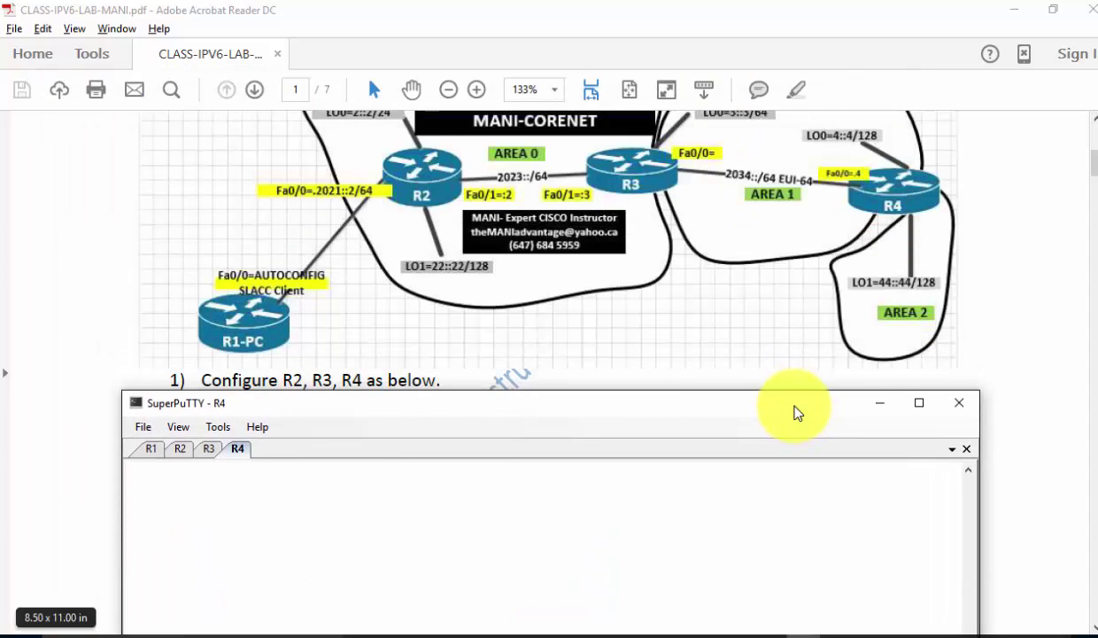
drag(795, 412, 798, 59)
click(924, 53)
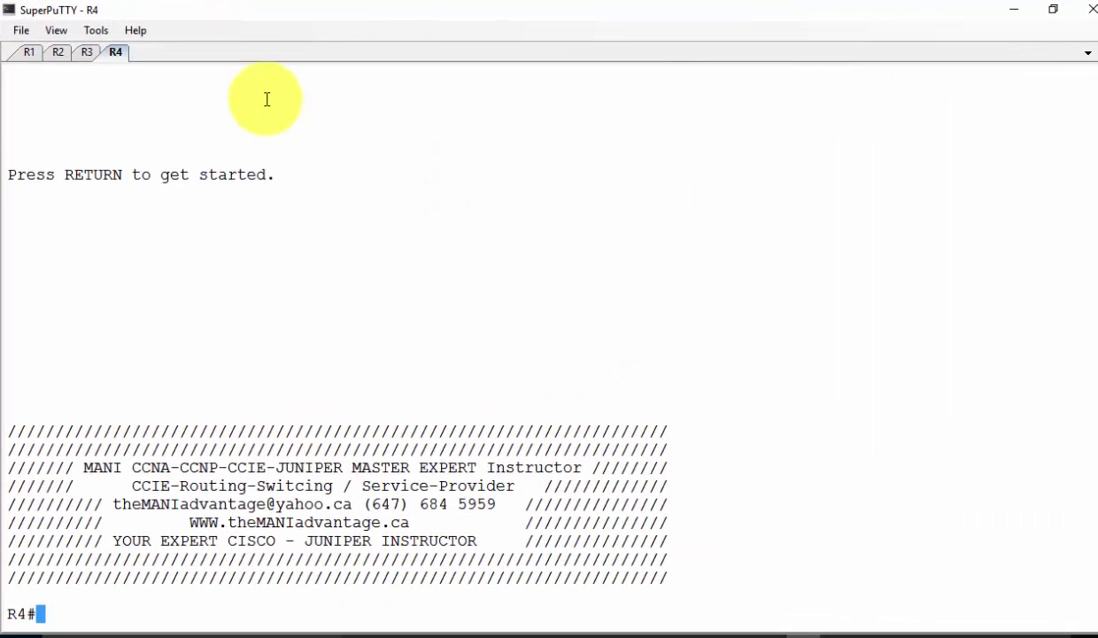
Run sh run | i inter|ipv6 and sh run | s ipv6 on R4 to review its IPv6 and OSPF configuration.
text(sh ru)
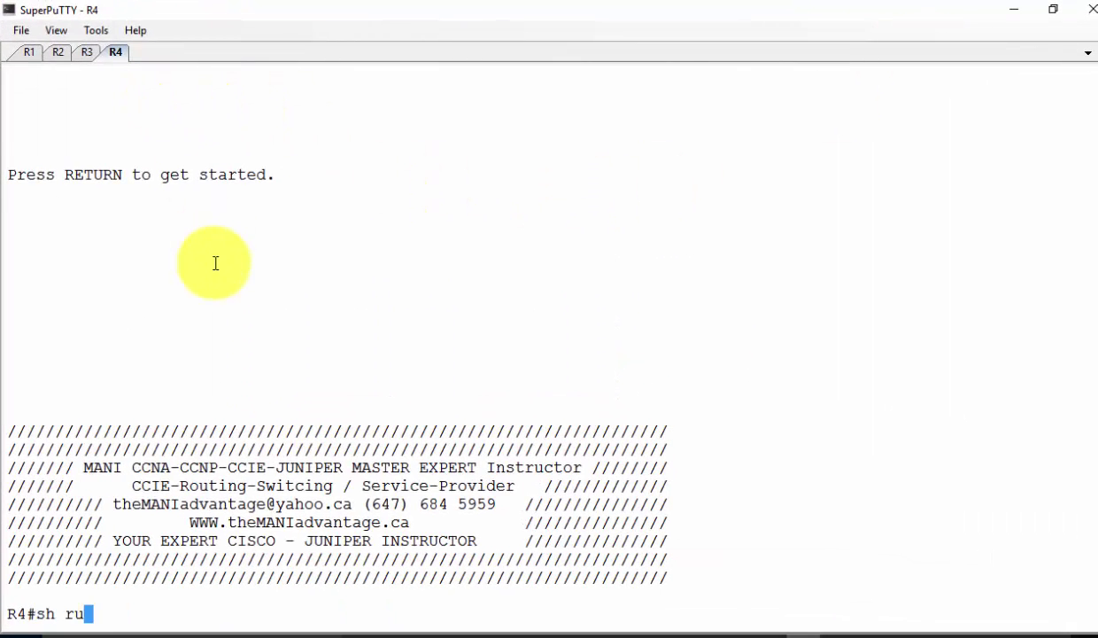
text(n | i in)
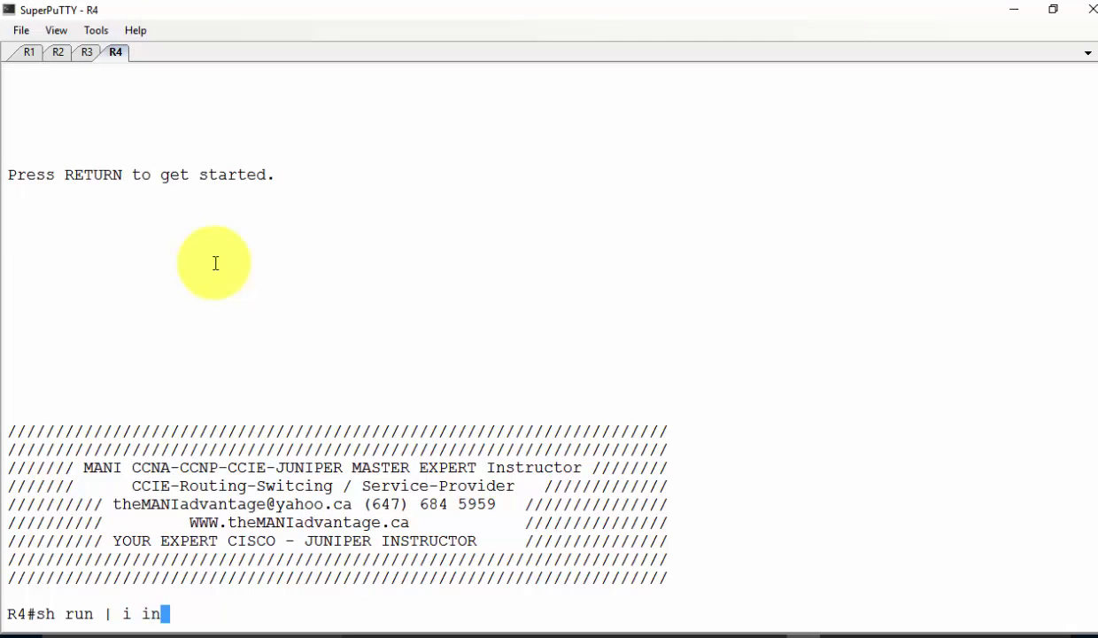
text(ter|ipv6)
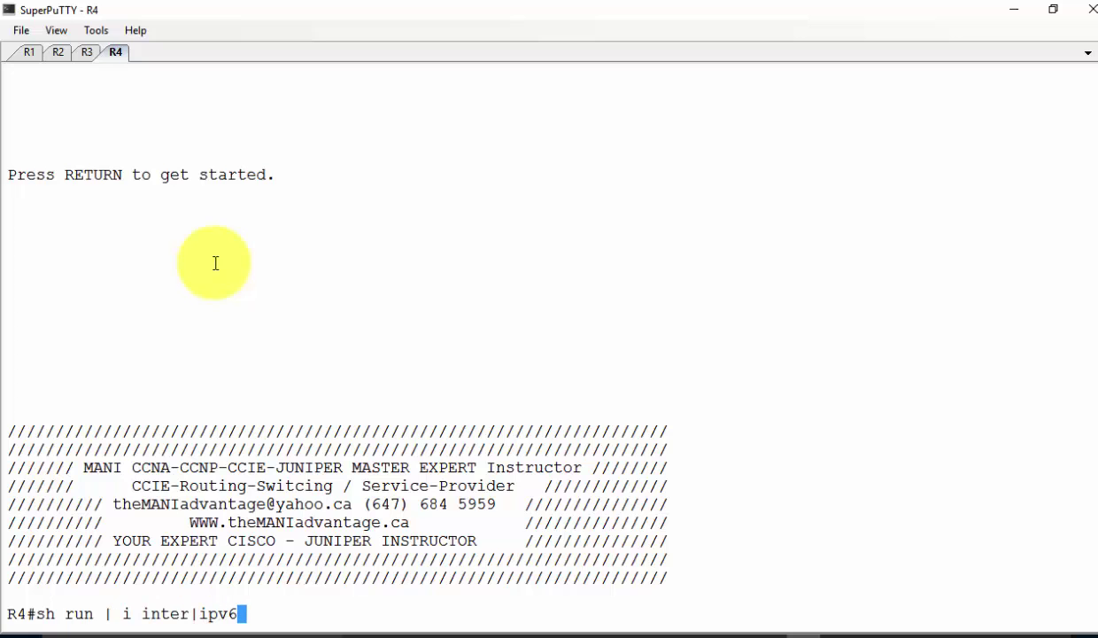
key(Return)
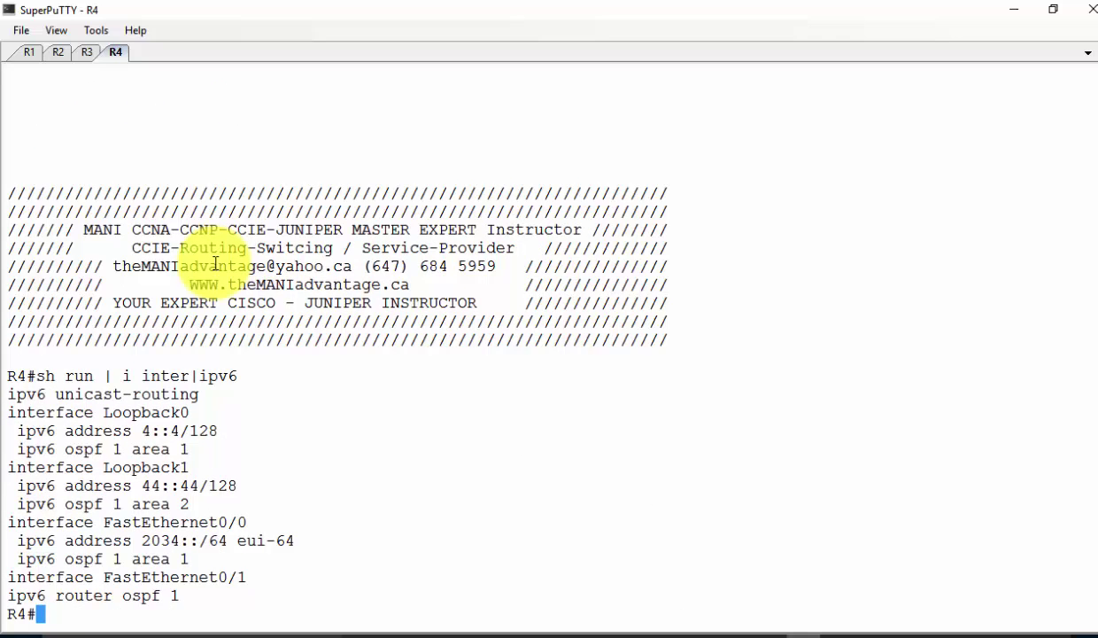
text(sh run | s ipv6)
key(Return)
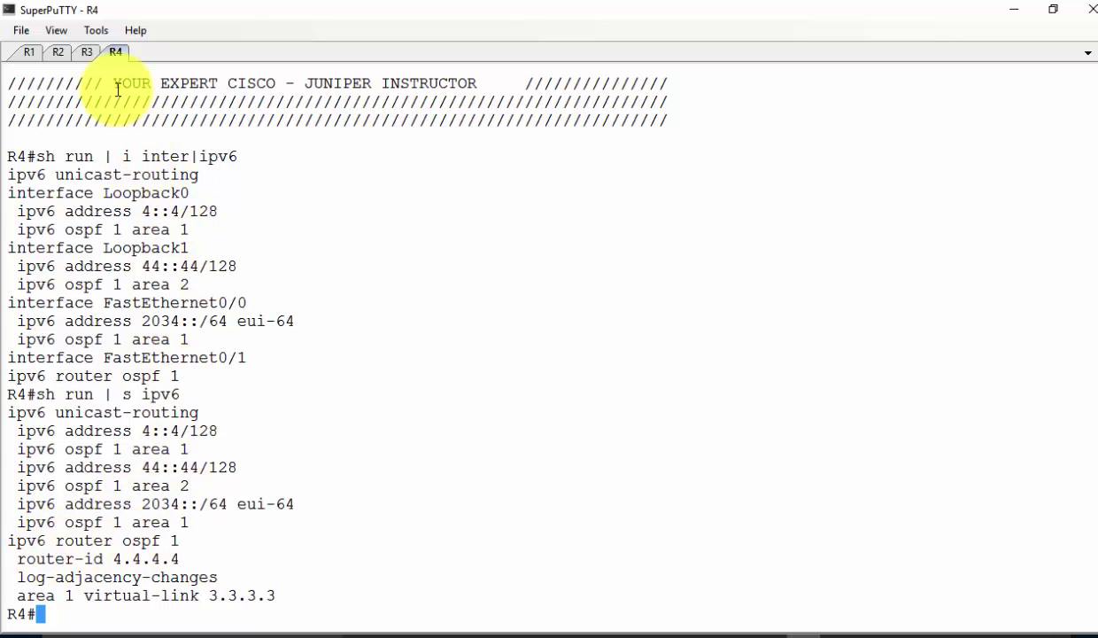
Switch to R3 and run sh run | i inter|ipv6 to review its interface addressing and OSPF areas.
click(86, 51)
text(sh run |)
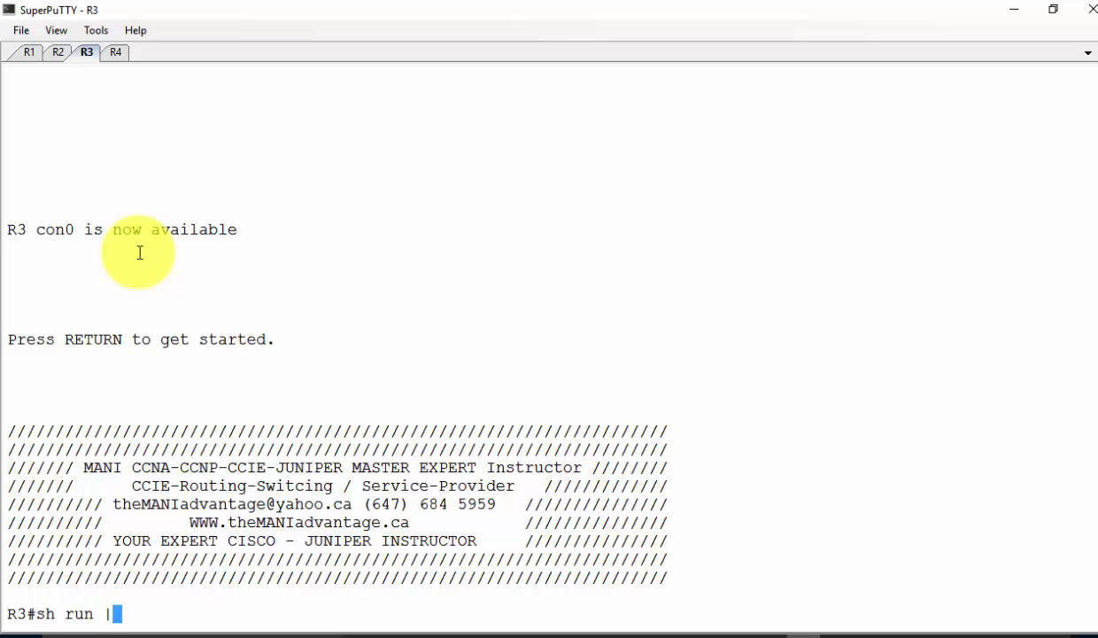
text( i inter|ipv)
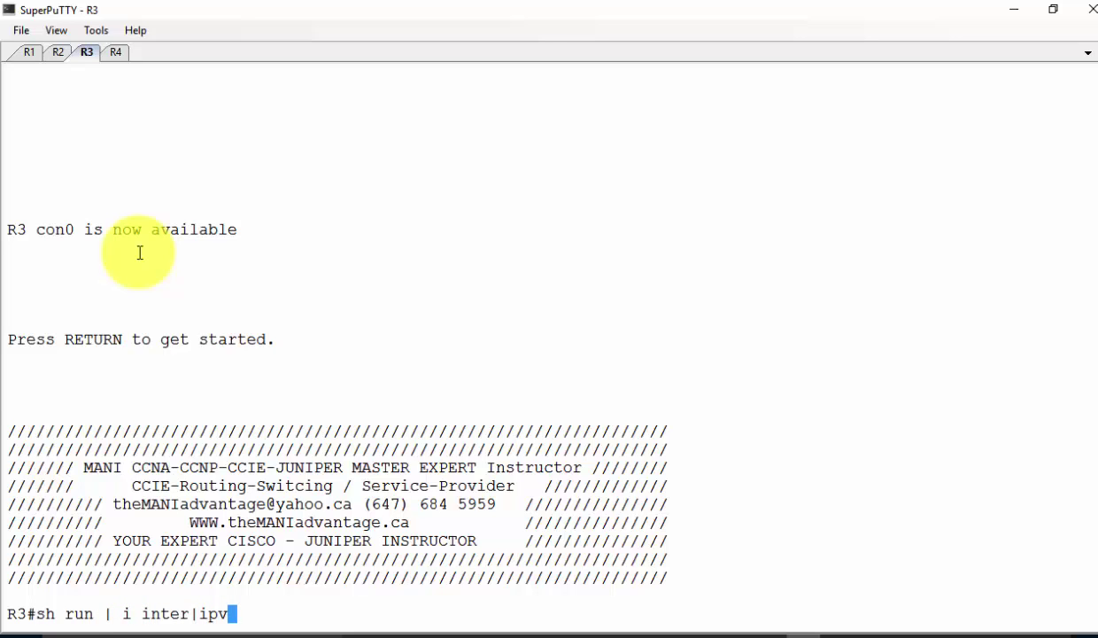
text(6)
key(Return)
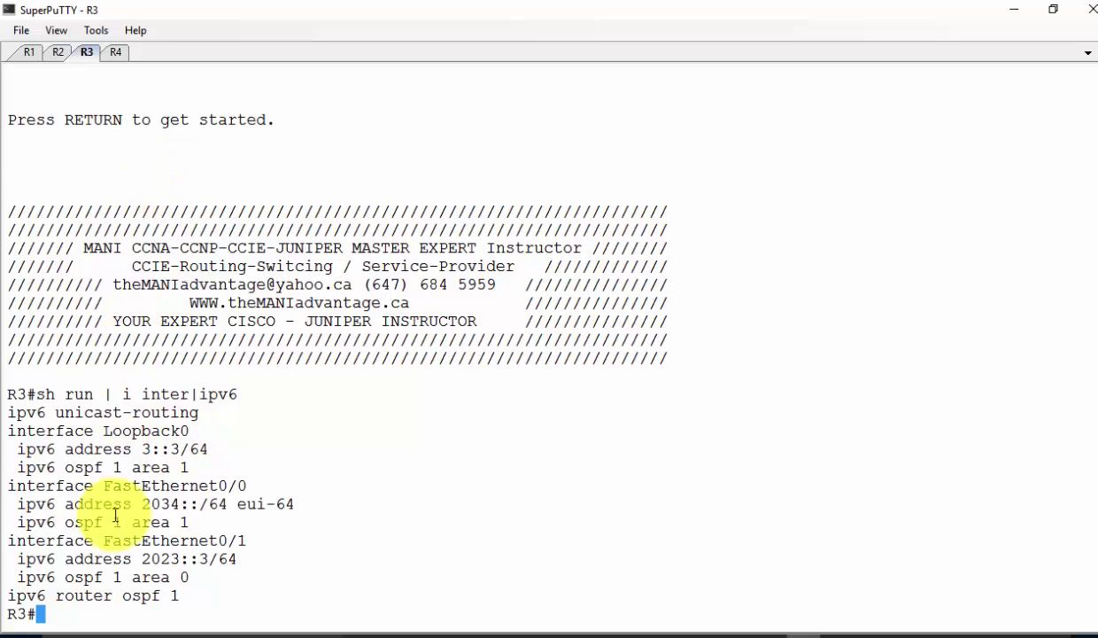
Change the recalled command on R3 to sh run | s ipv6 and run it to review the virtual-link configuration.
key(Up)
key(BackSpace)
key(BackSpace)
key(BackSpace)
key(BackSpace)
key(BackSpace)
key(BackSpace)
key(BackSpace)
key(BackSpace)
key(BackSpace)
key(BackSpace)
key(BackSpace)
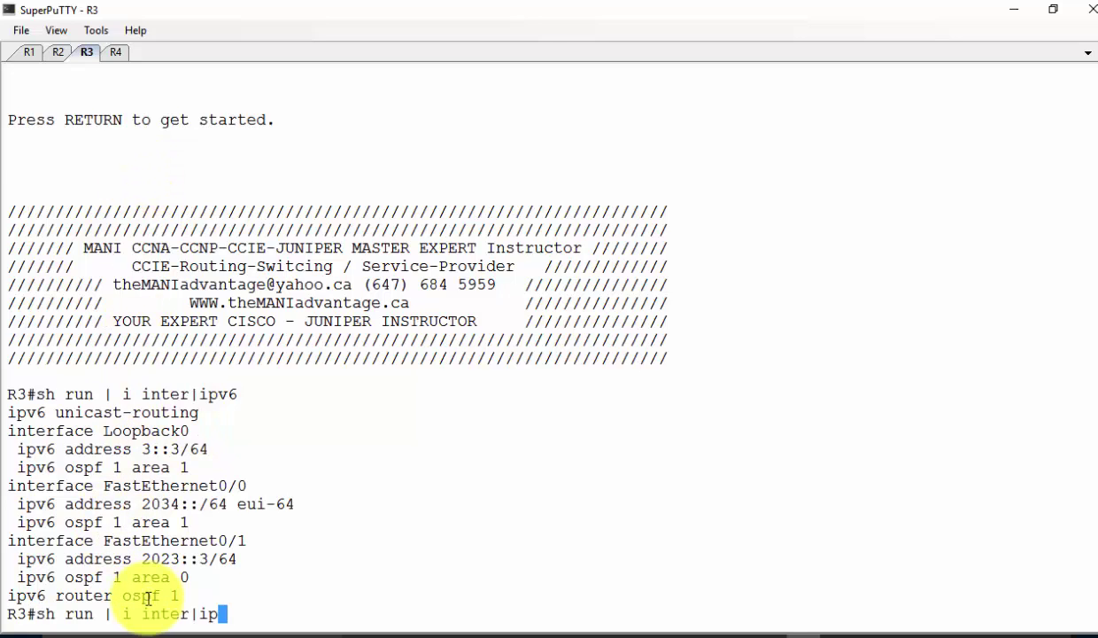
text(s i)
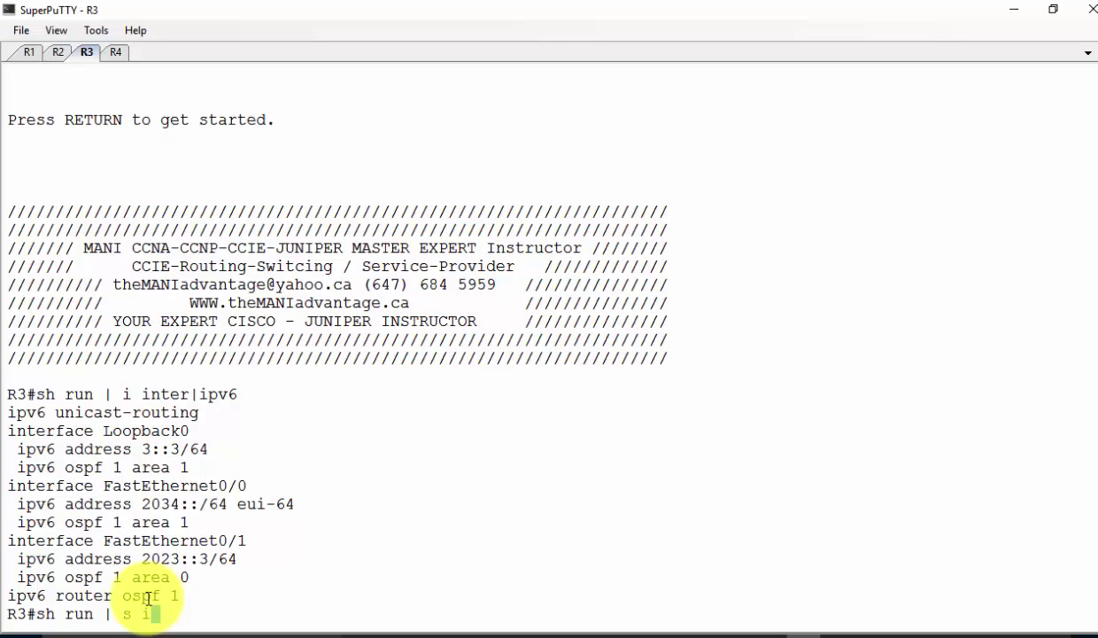
text(pv6)
key(Return)
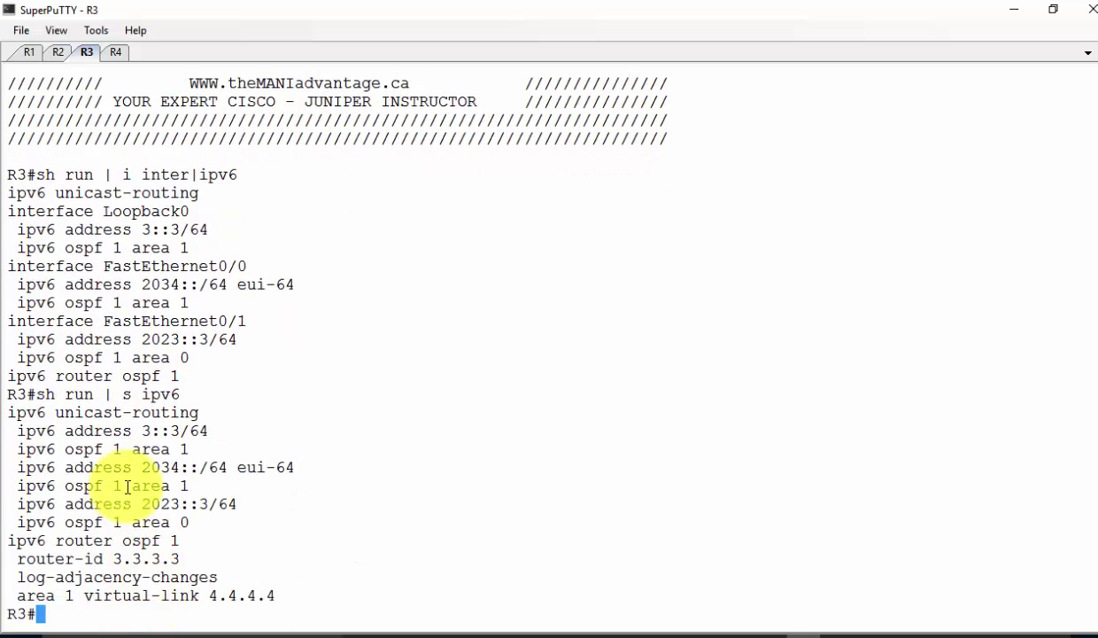
Switch to R2 and run sh run | i inter|ipv6 and sh ip int brief to review its addressing and interface status.
click(57, 52)
text(sh run | i inter|ipv6)
key(Return)
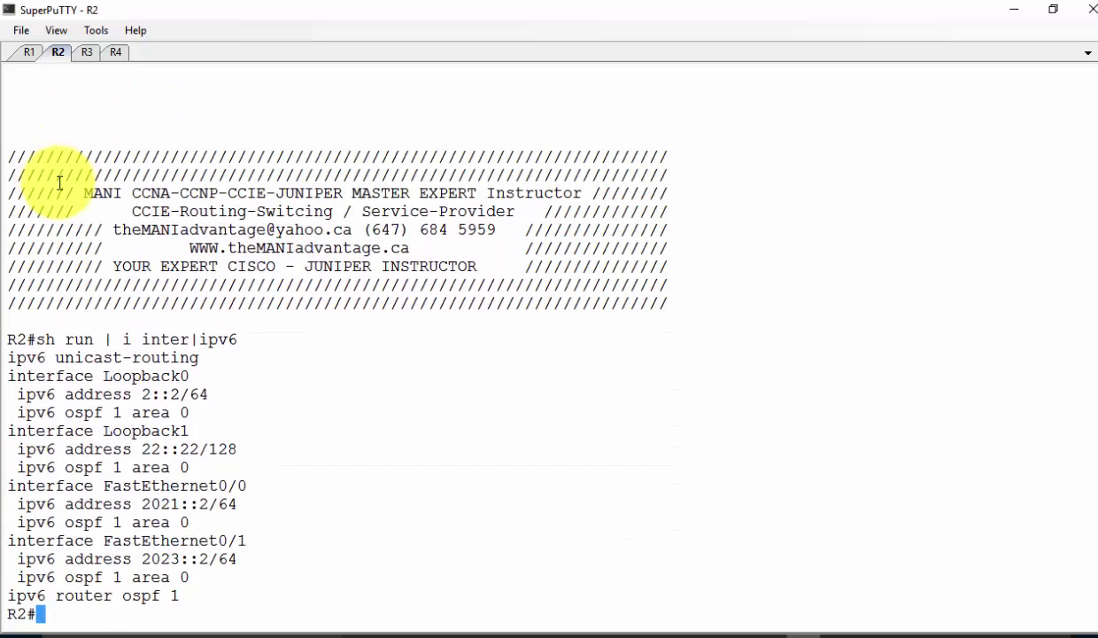
text(sh ip int brief)
key(Return)
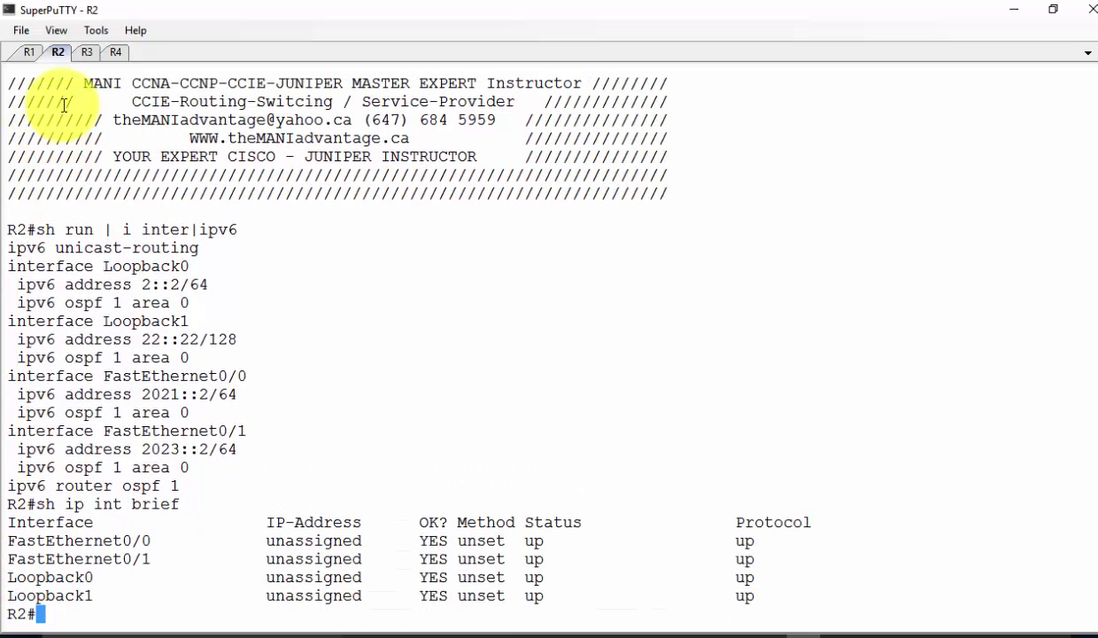
Run sh ip int brief on R3 and on R4 to check their interface status.
click(89, 53)
text(s)
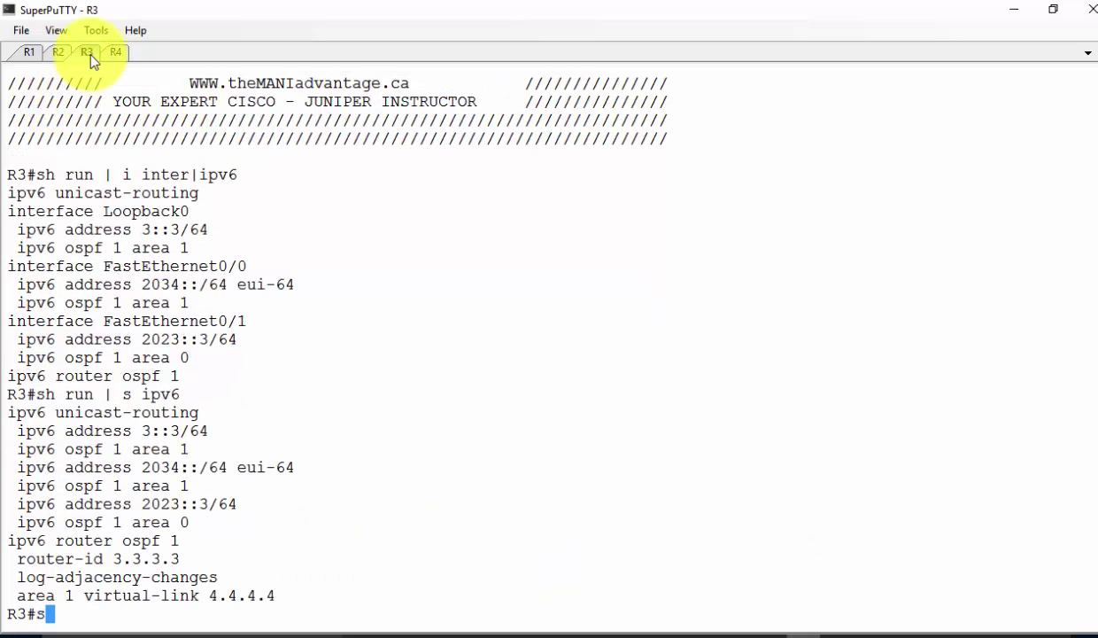
text(h ip int brief)
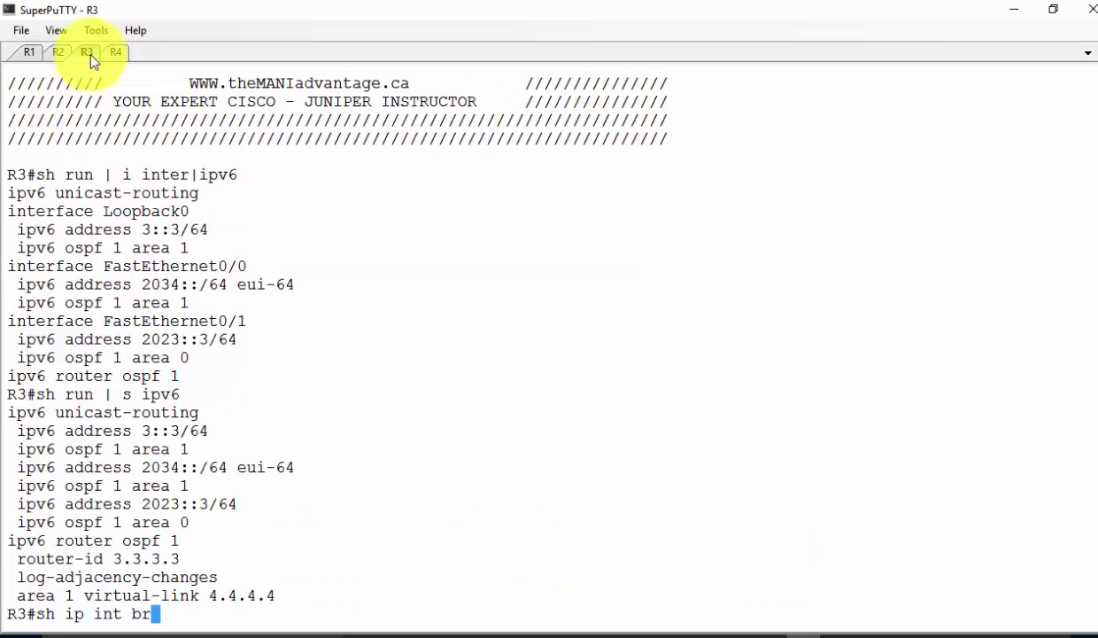
key(Return)
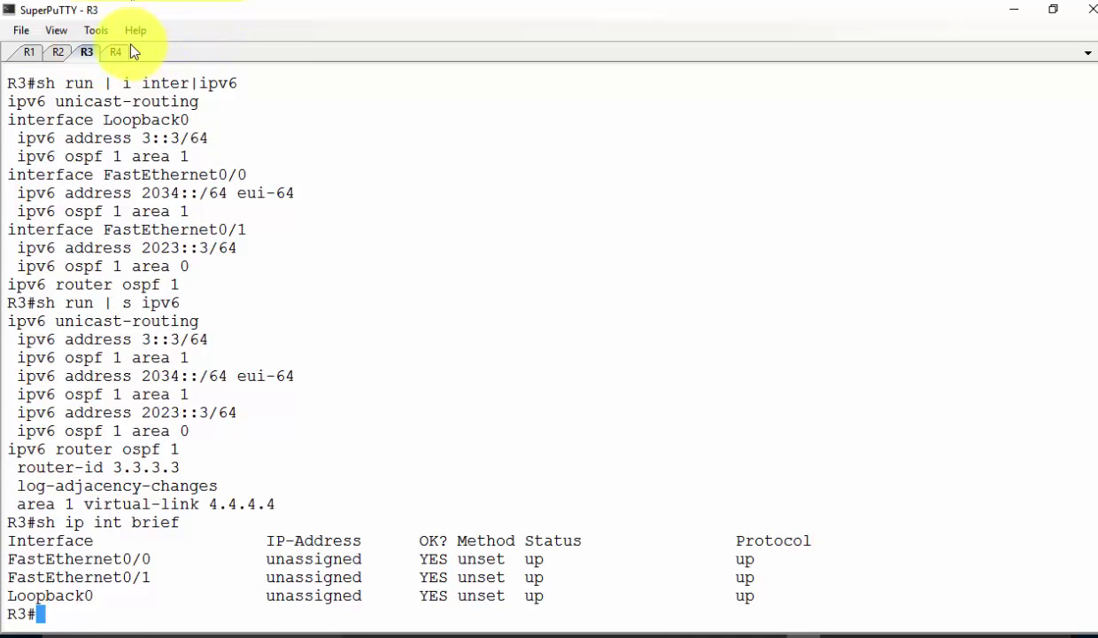
click(116, 53)
text(sh ip int brief)
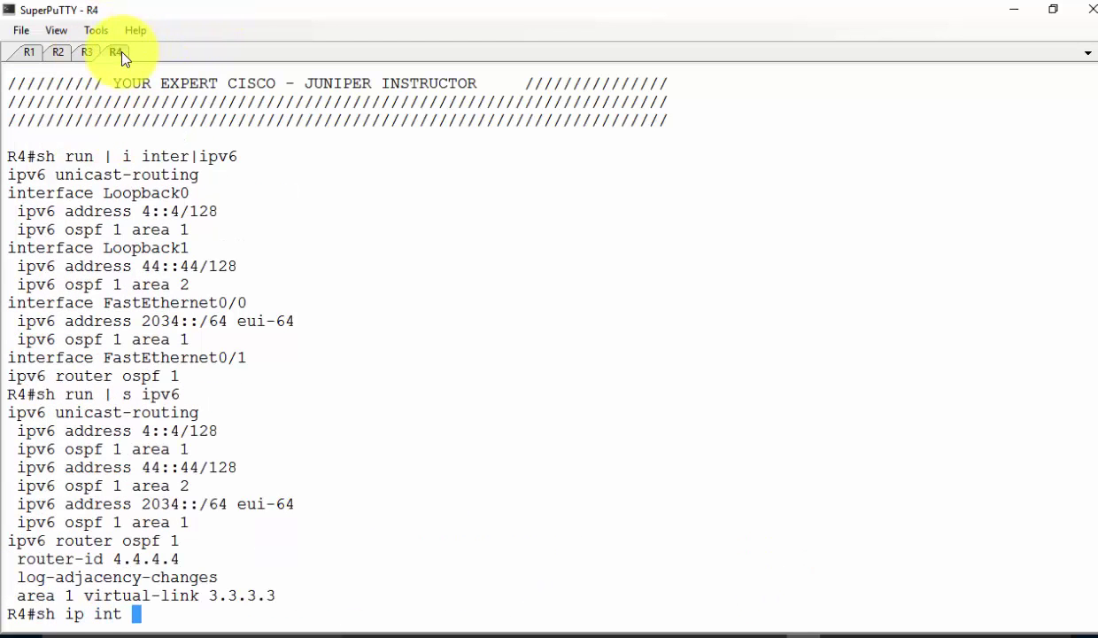
key(Return)
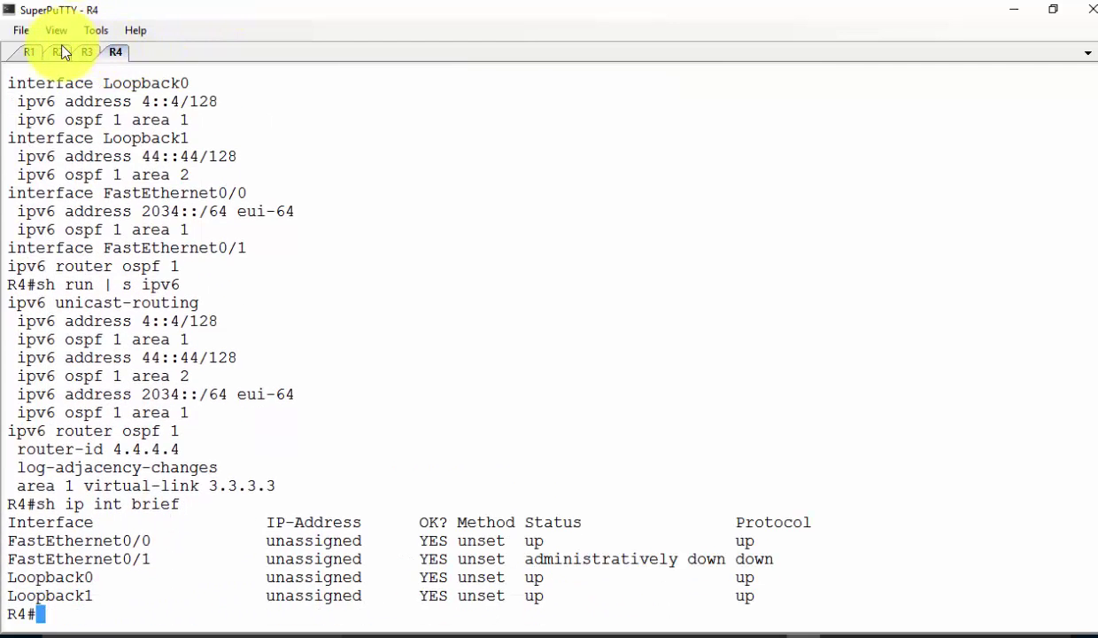
Switch to R2 and run sh ipv6 ospf neighbor to check its OSPFv3 adjacency.
click(58, 52)
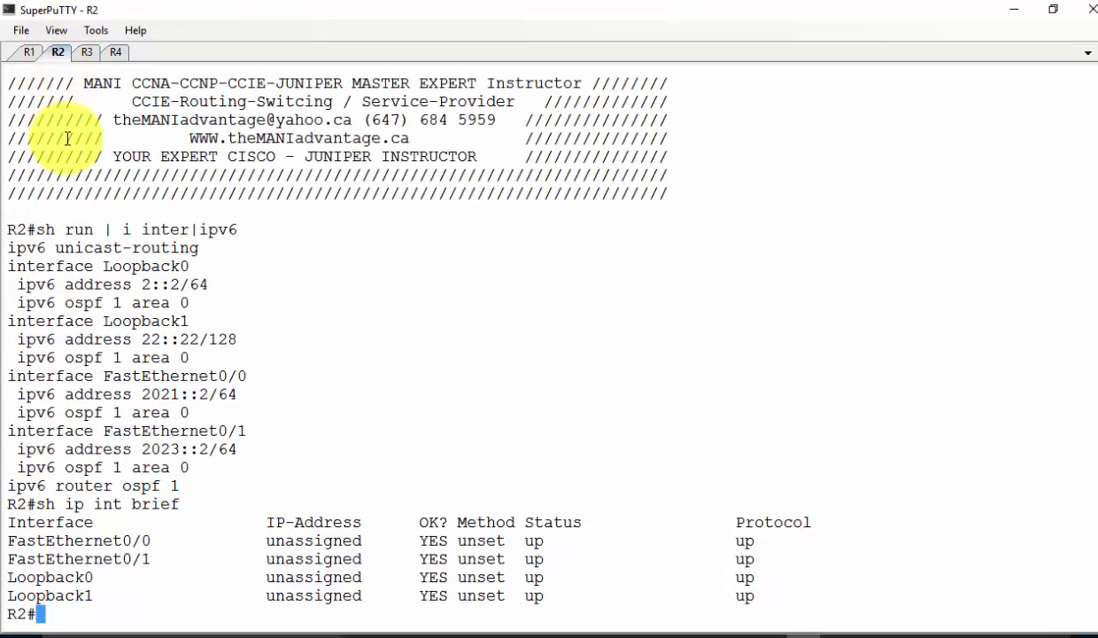
text(sh ipv)
key(Tab)
text(ospf ne)
key(Tab)
key(Return)
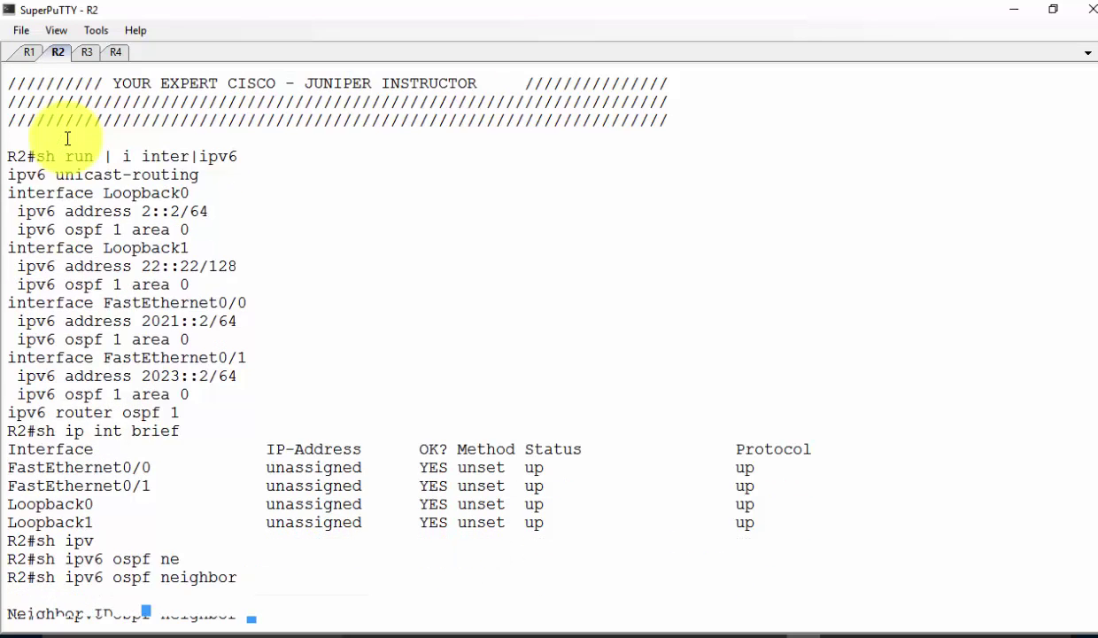
Run sh ipv6 ospf database on R2, review the Area 0 link states and leave the paged output.
text(sh ipv6 ospf)
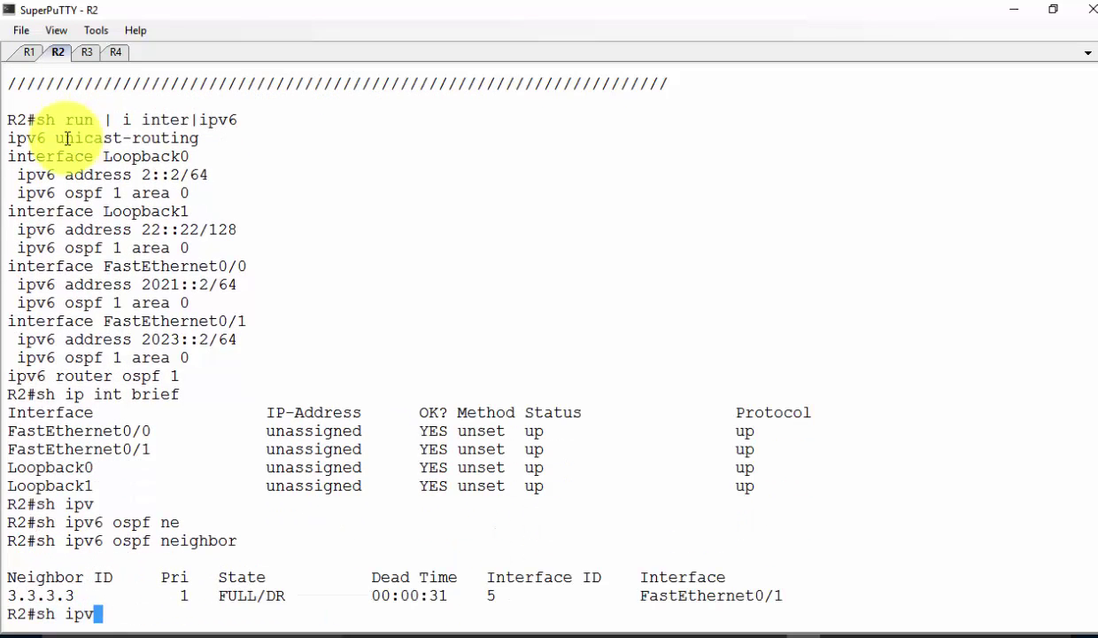
key(Tab)
text(ospf)
key(BackSpace)
text(f database)
key(Tab)
key(Return)
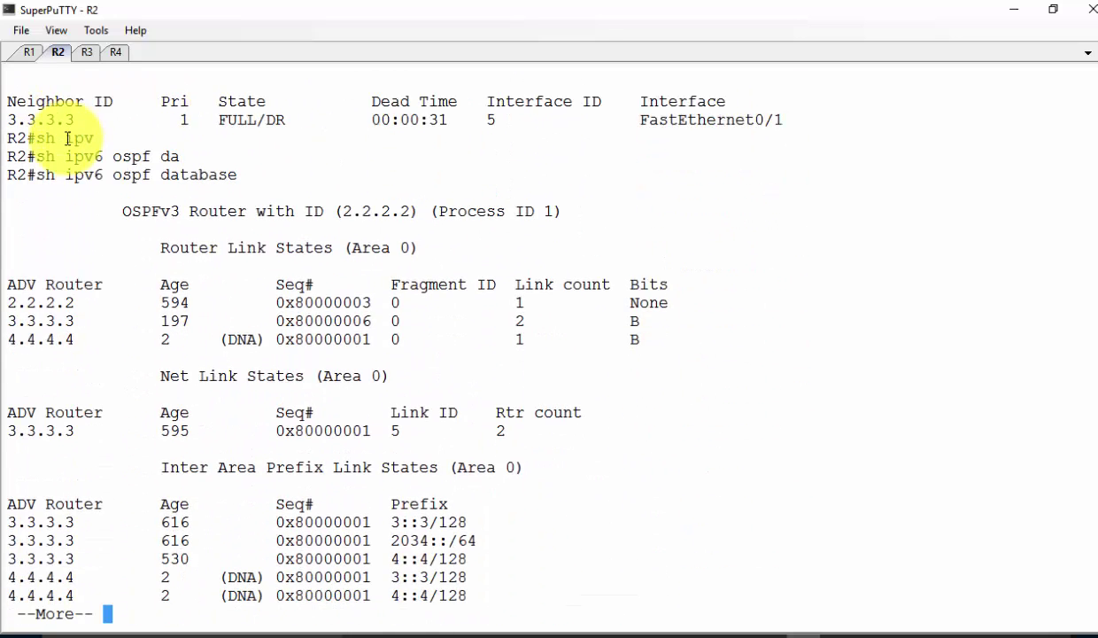
key(space)
Run sh ipv6 route ospf on R2 and examine the inter-area routes, their administrative distance and link-local next hop.
text(sh ip)
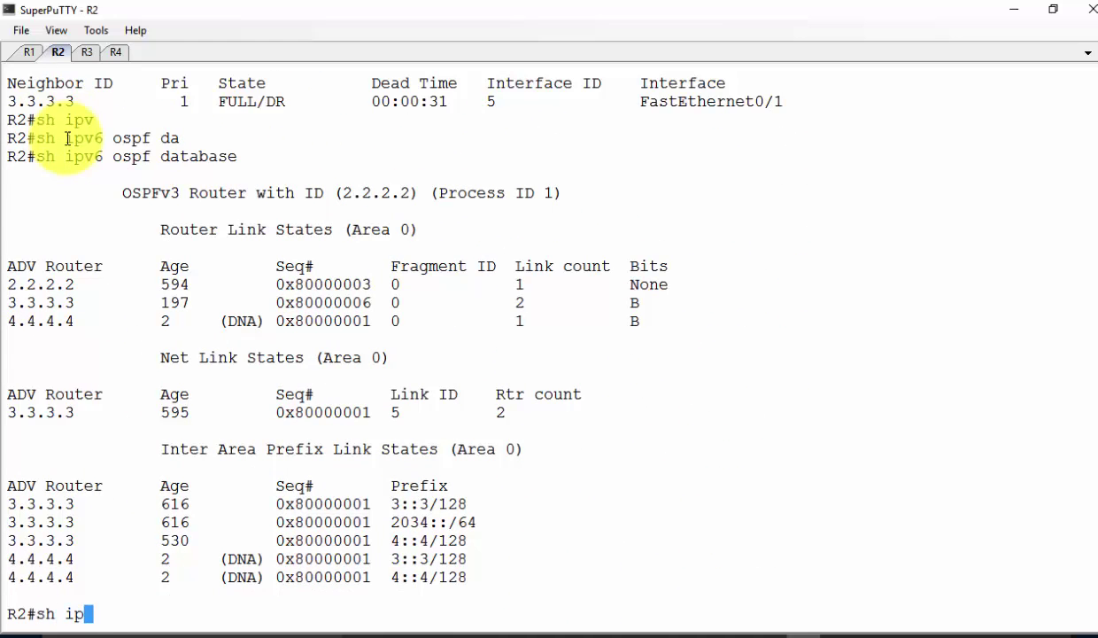
text(v)
key(Tab)
text(route ospf)
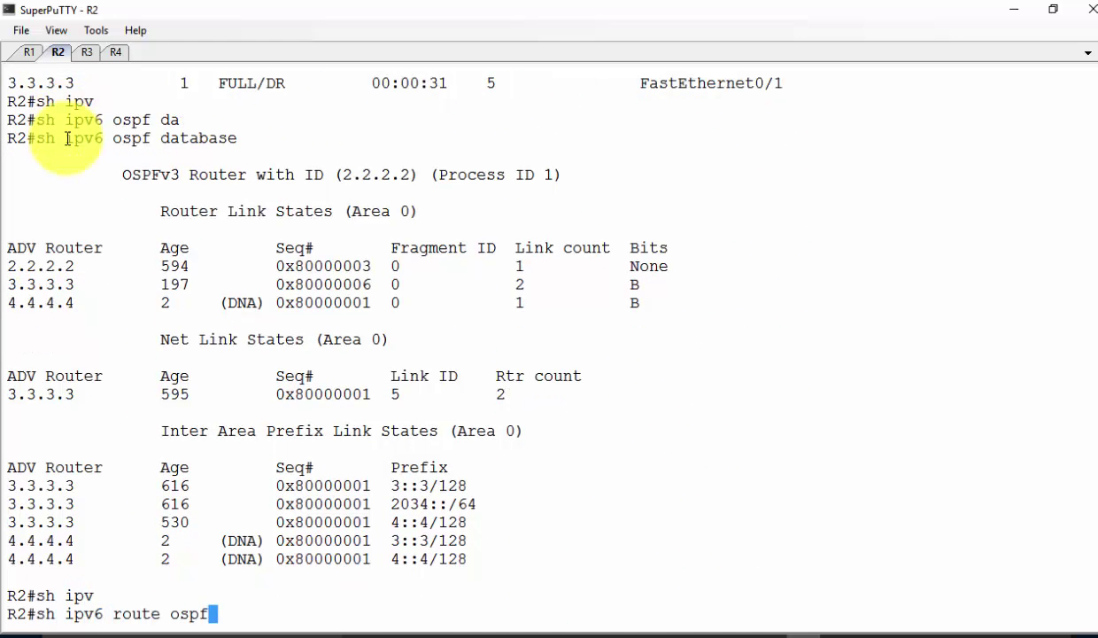
key(Return)
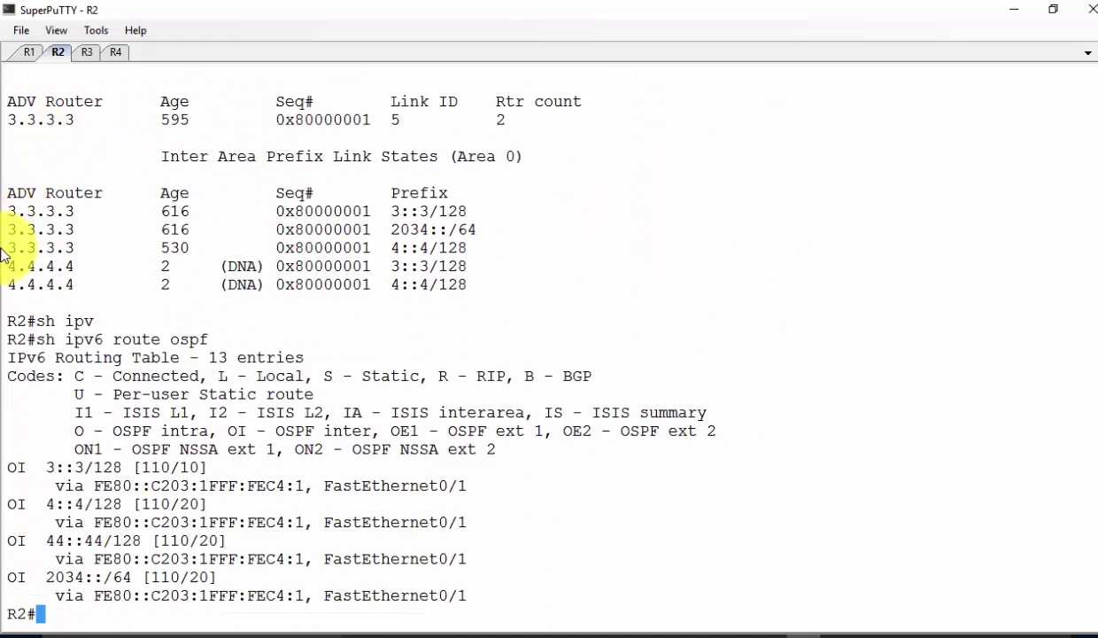
double_click(24, 469)
double_click(16, 504)
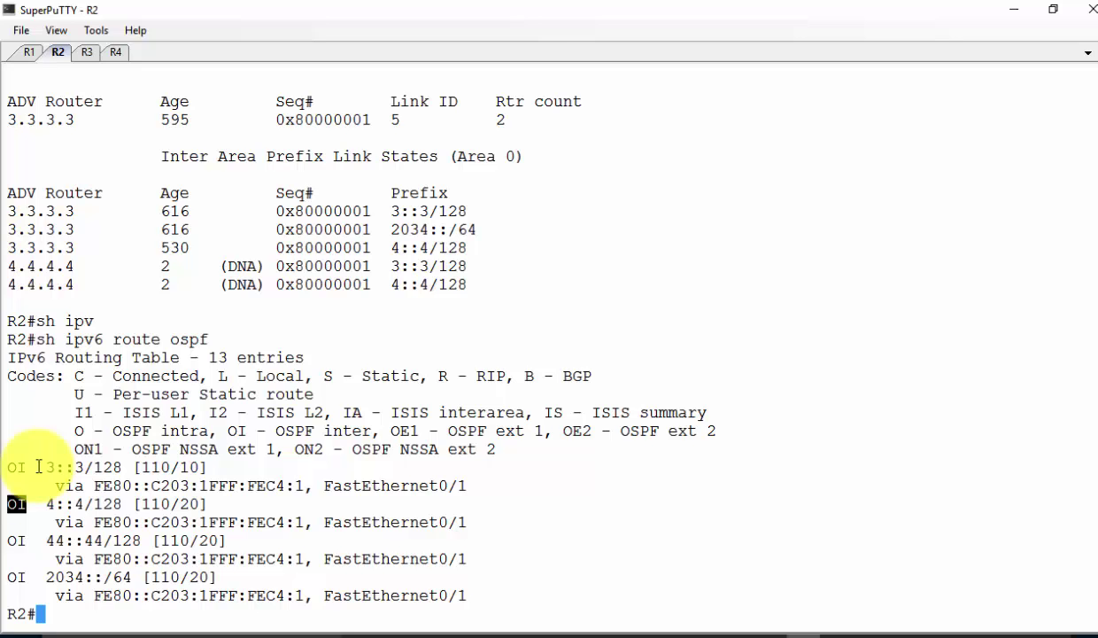
double_click(155, 467)
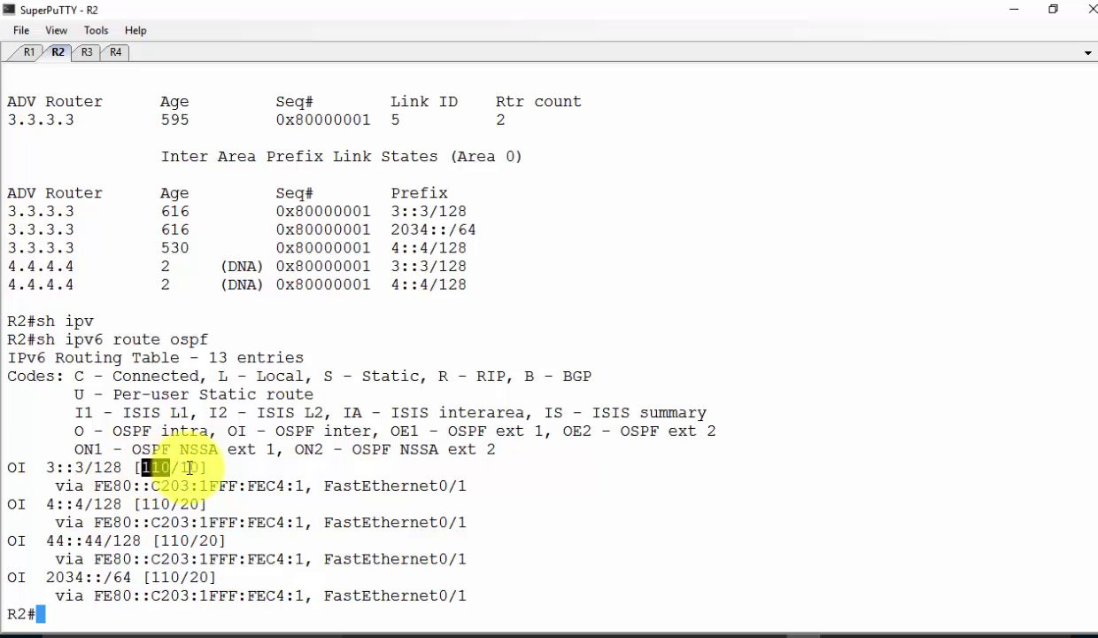
drag(95, 487, 305, 487)
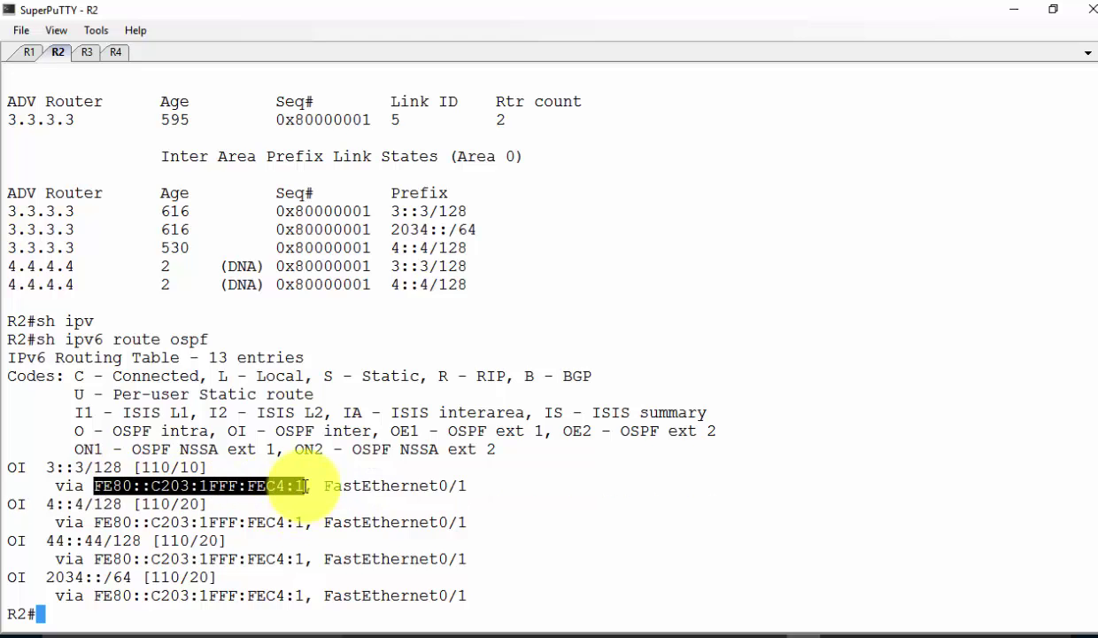
drag(470, 558, 751, 558)
click(777, 382)
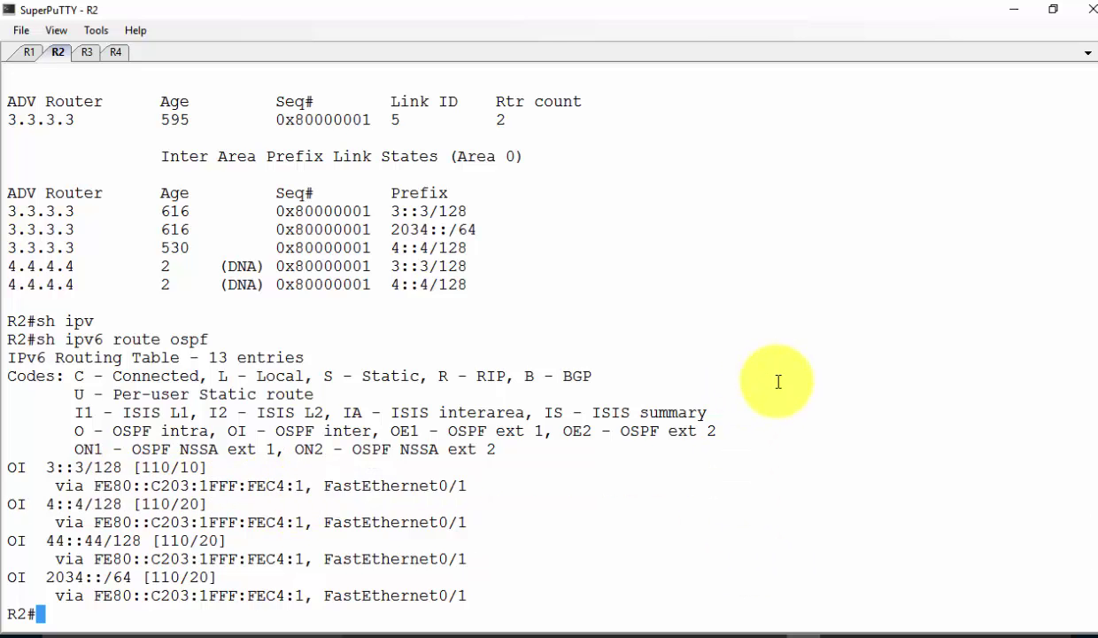
Run sh ipv6 interface fastEthernet 0/0 on R2 and examine the joined multicast groups and router advertisement interval.
text(sh ipv6 i)
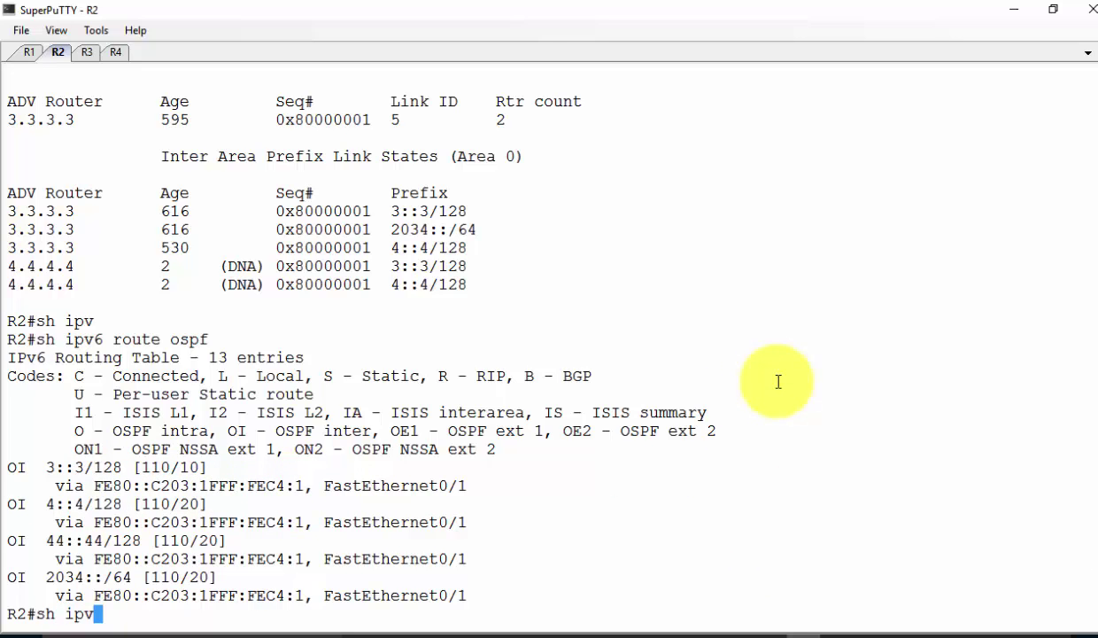
key(Tab)
text(int)
key(Tab)
text(fa)
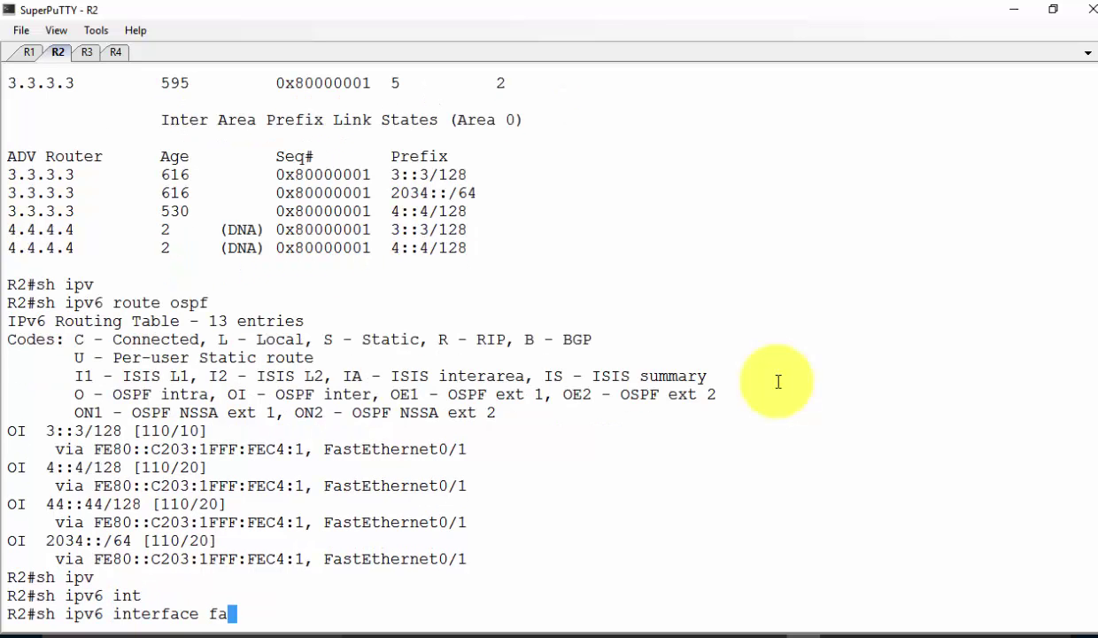
key(Tab)
text(0/0)
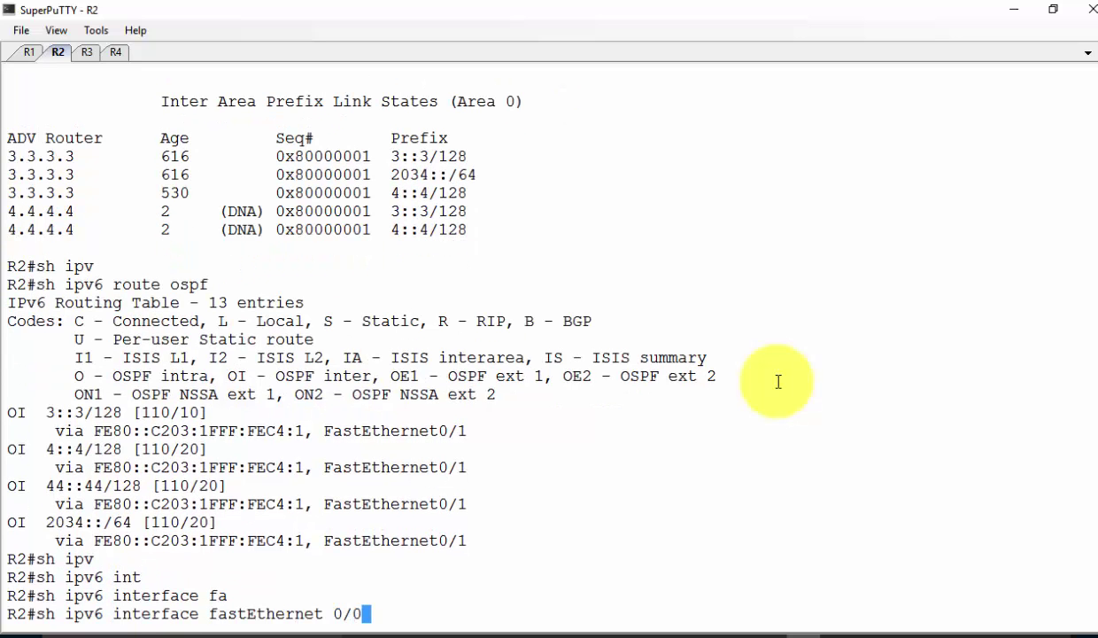
key(Return)
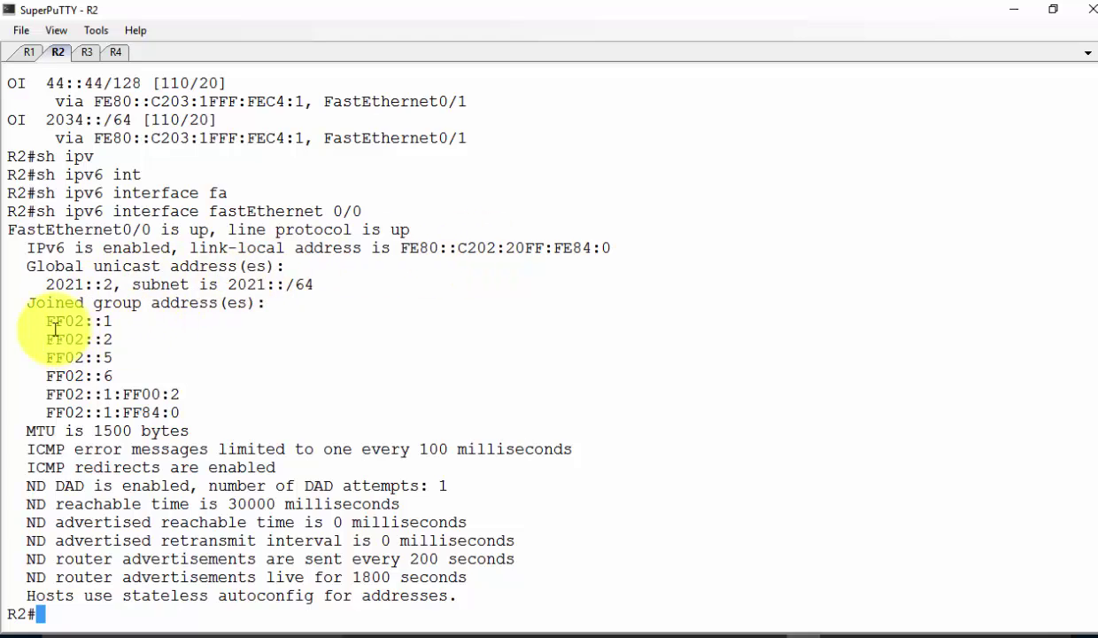
drag(39, 320, 189, 410)
click(189, 410)
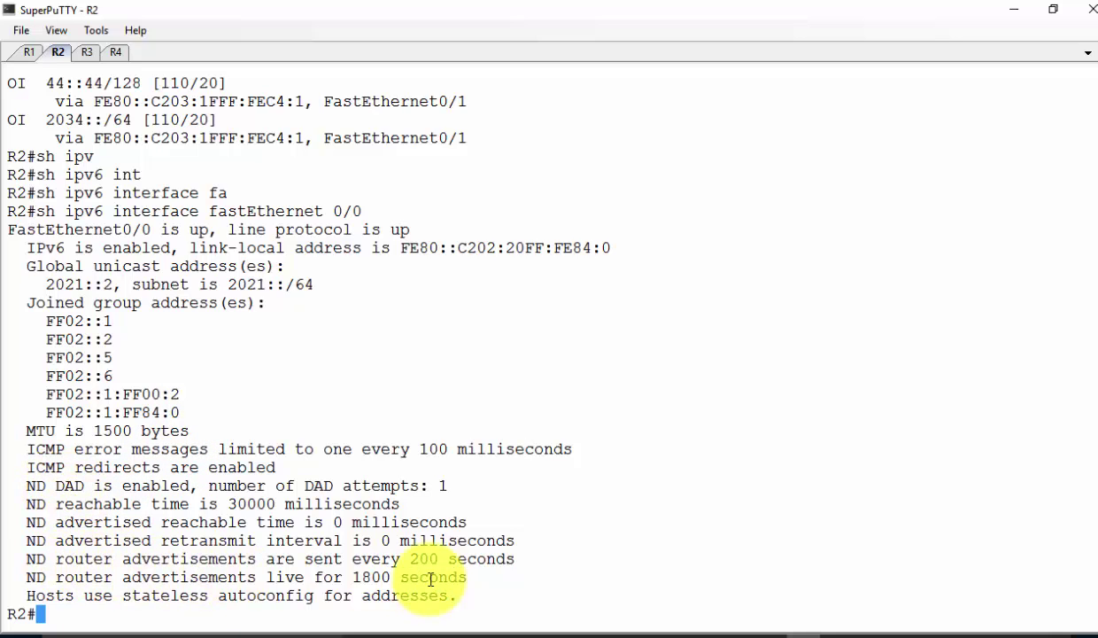
drag(438, 557, 413, 559)
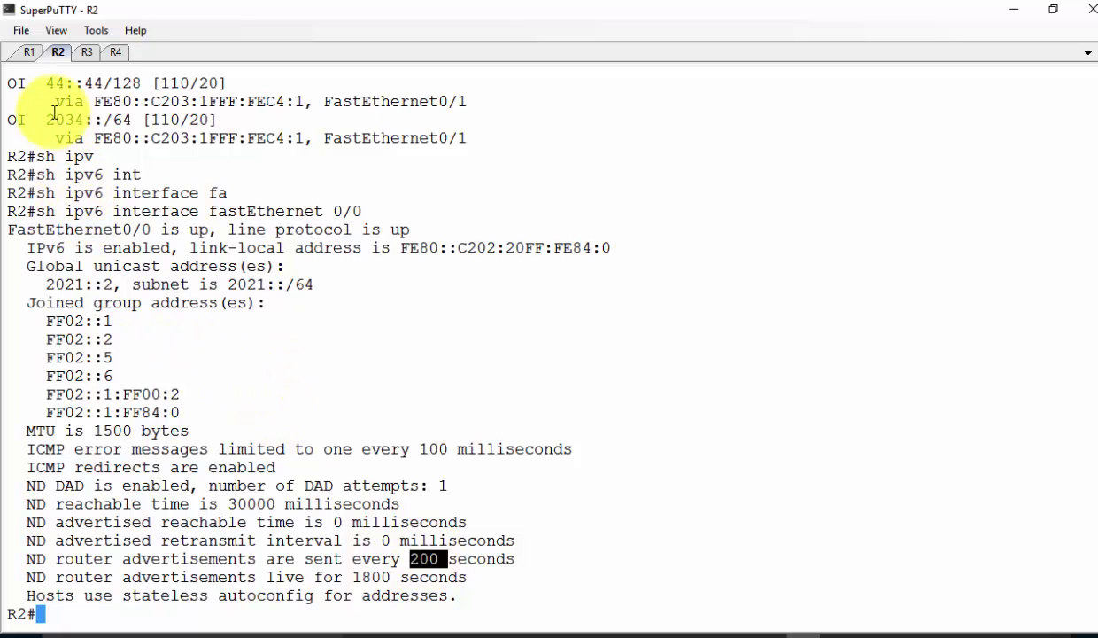
Switch to R1, reopen its console and review its IPv6 configuration with sh run | i inter|ipv6 and sh run | s ipv6.
click(24, 51)
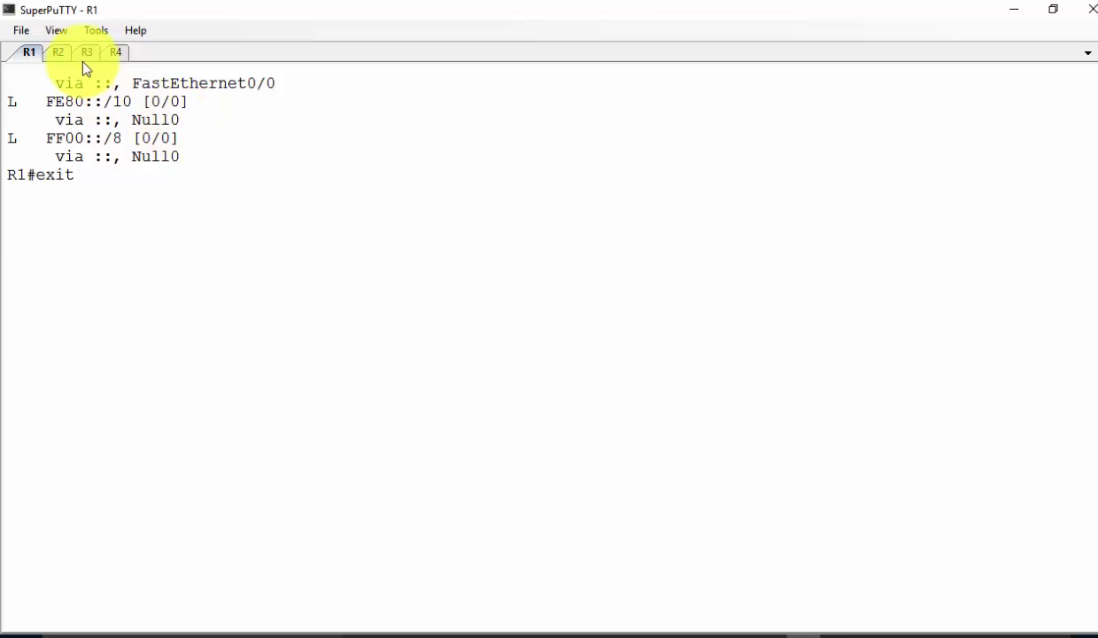
click(39, 51)
key(BackSpace)
key(BackSpace)
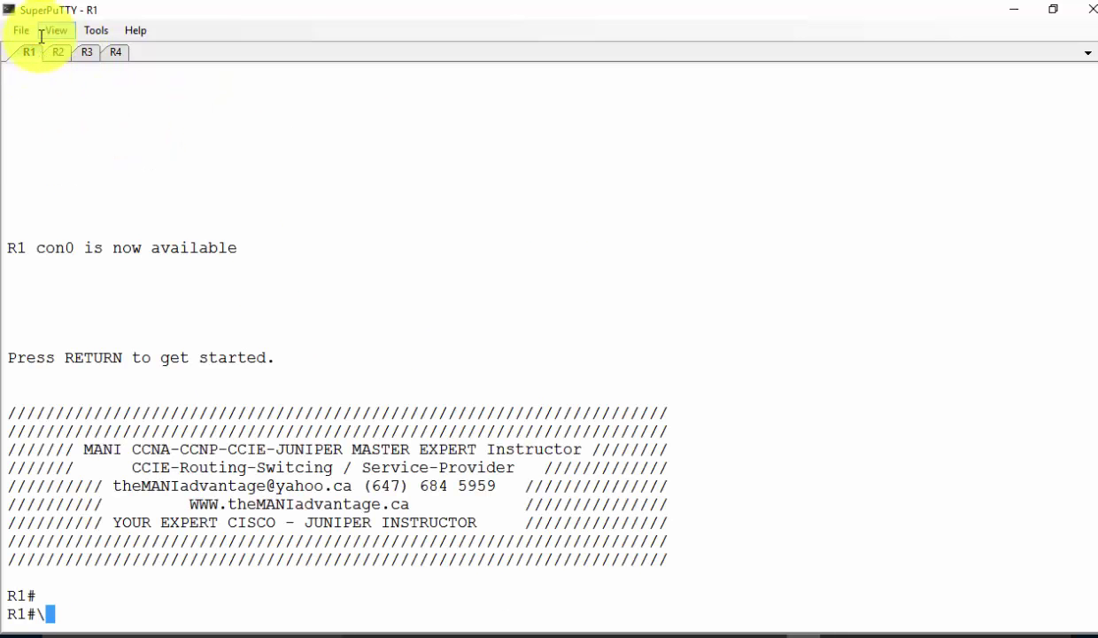
text(sh run | i )
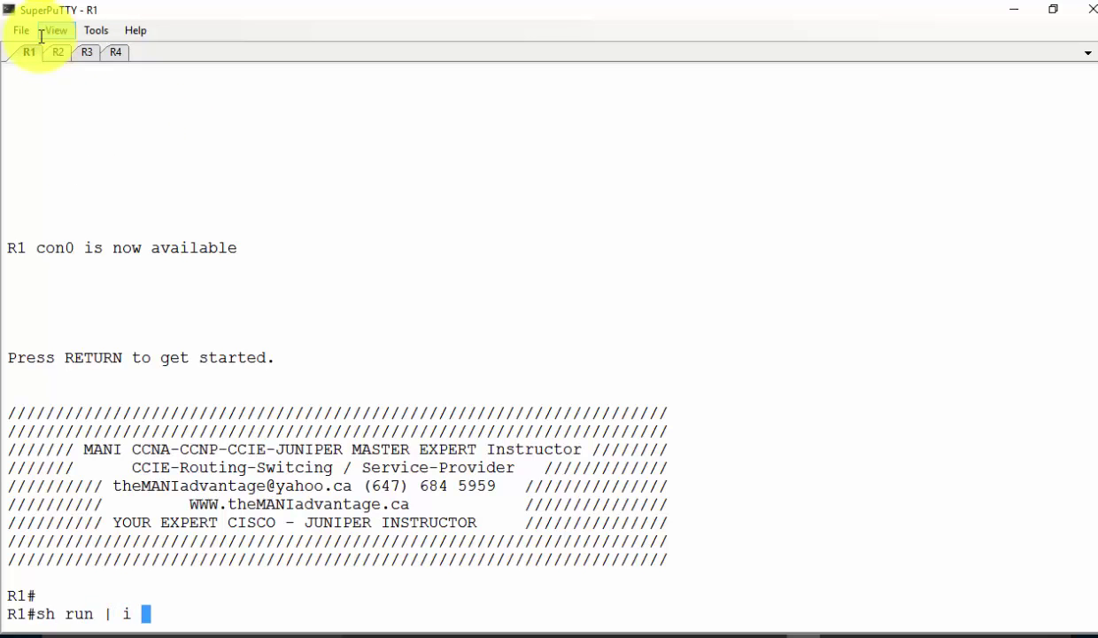
text(inter)
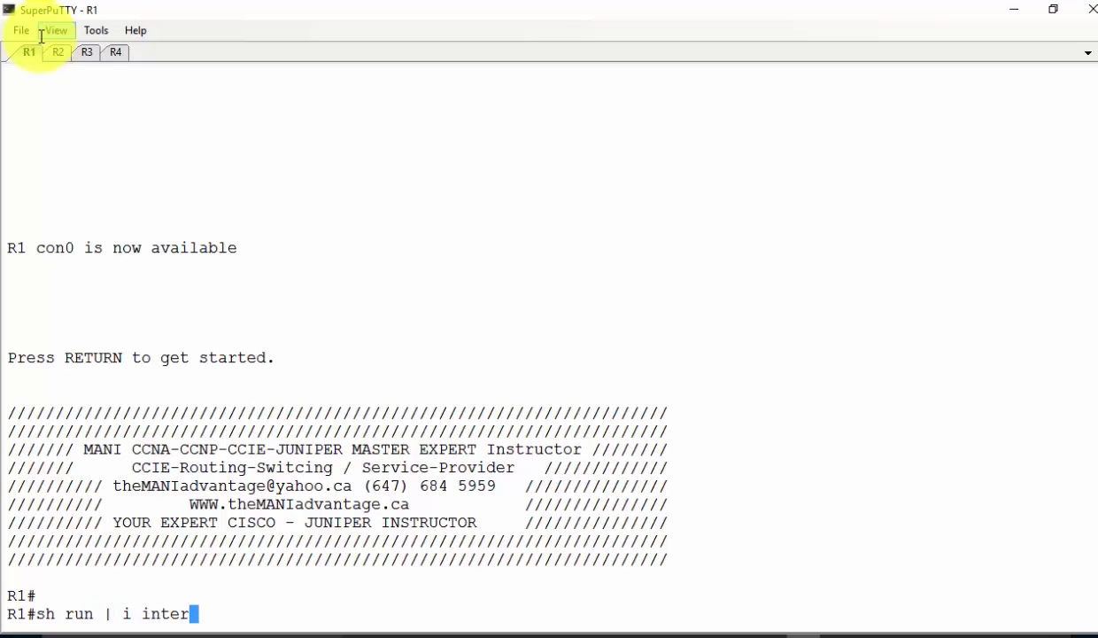
text(|ipv6)
key(Return)
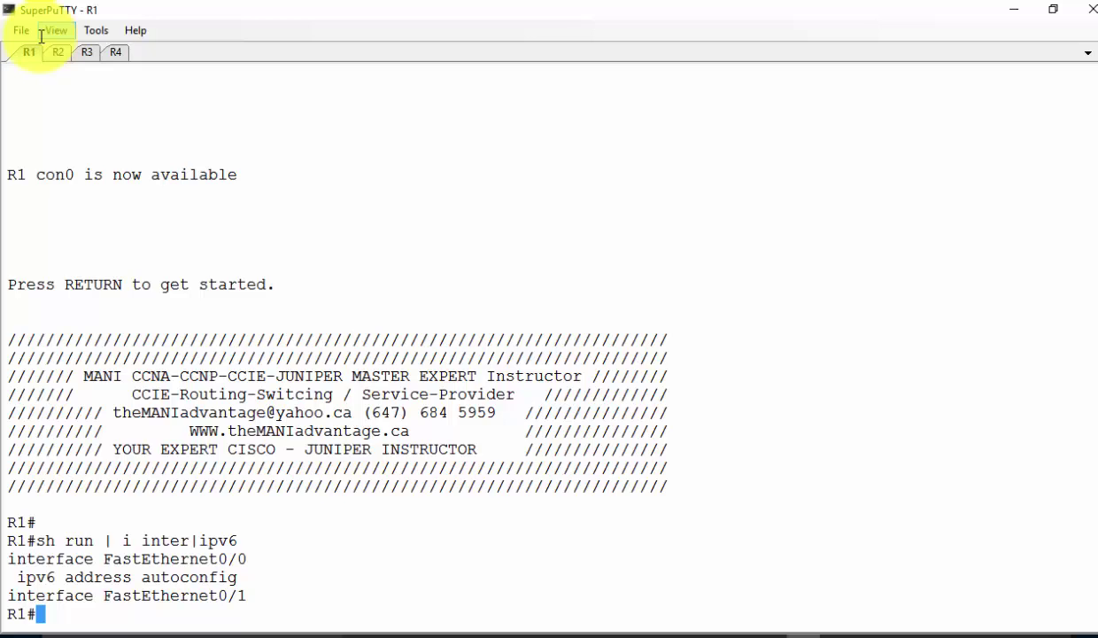
text(sh run |)
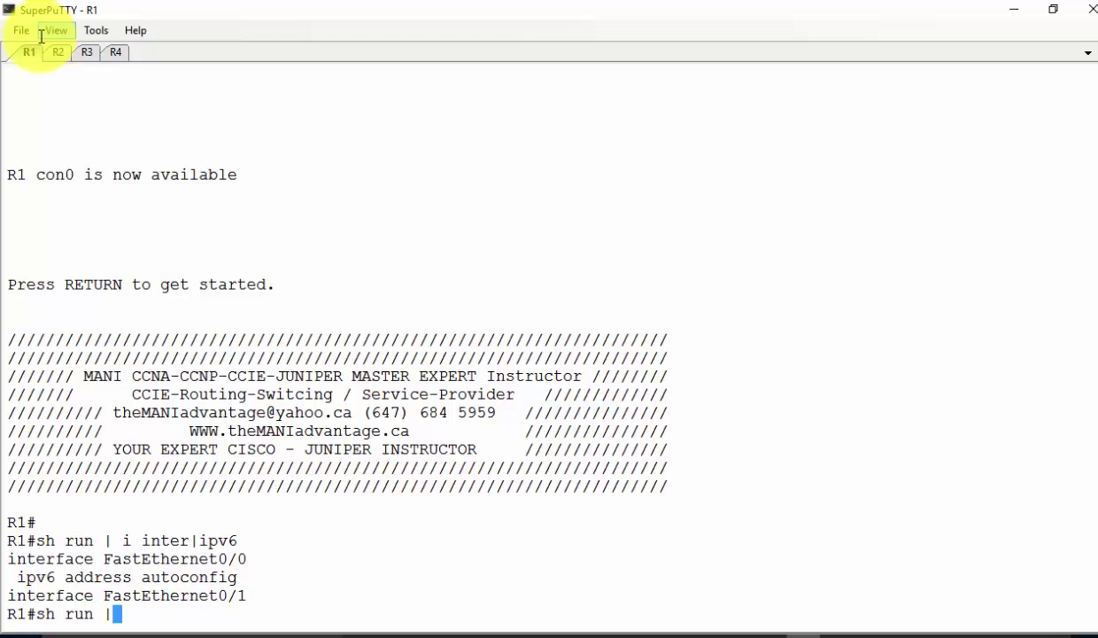
text( s ipv6)
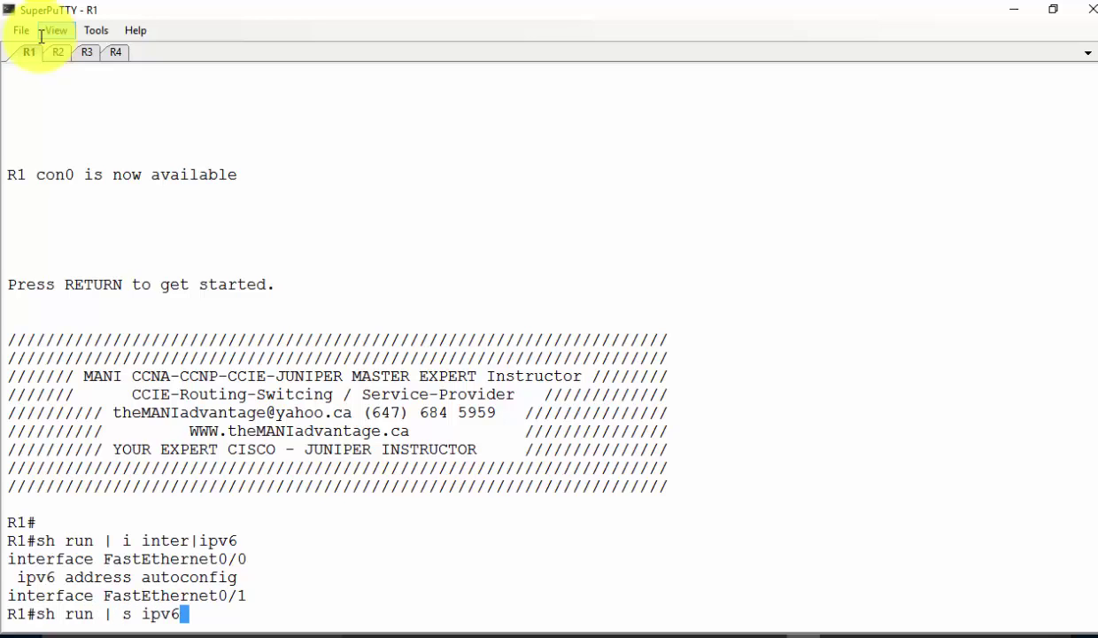
key(Return)
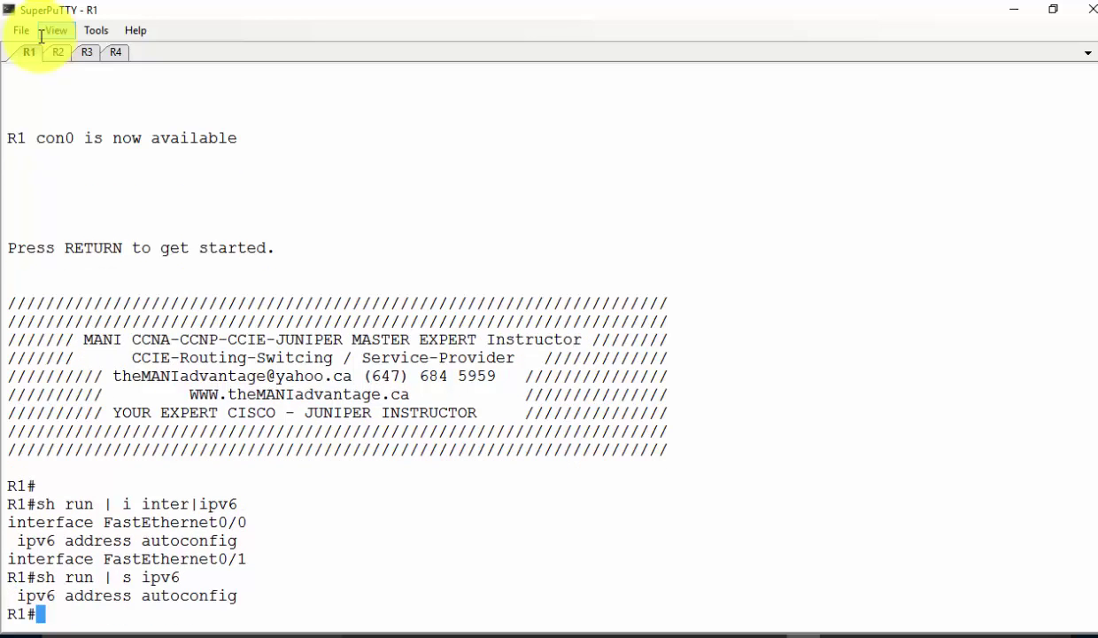
Run sh ipv6 ospf neighbor on R1 to check for OSPFv3 adjacencies.
text(sh ipv)
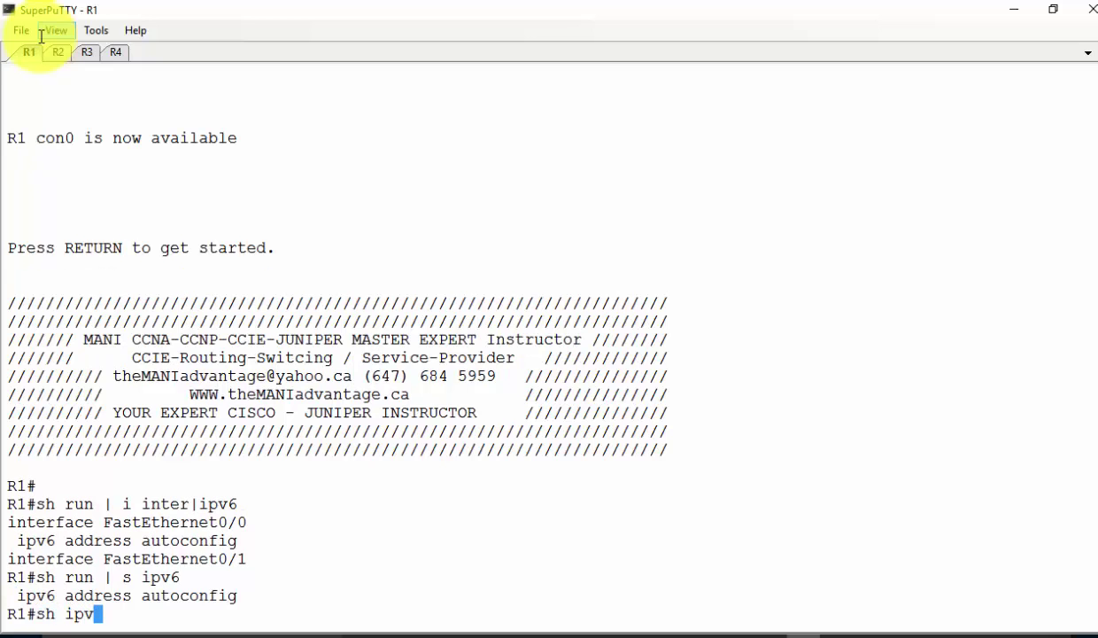
text(6 ospf ne)
key(Tab)
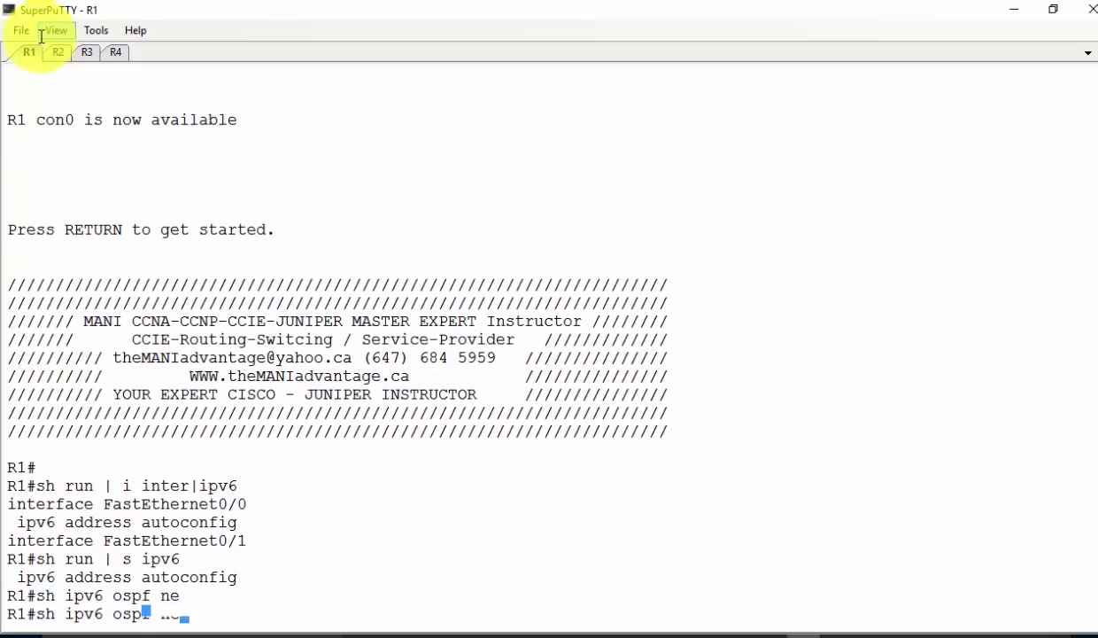
key(Return)
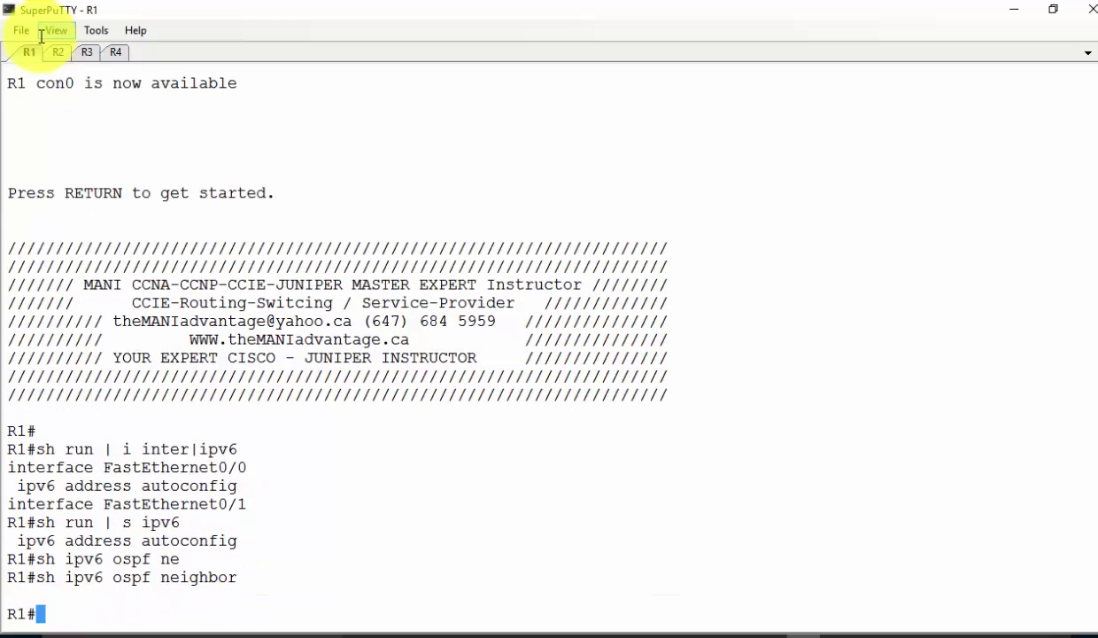
Ping R4's loopbacks 44::44 and 4::4 from R1 to test end-to-end reachability.
text(ping 4)
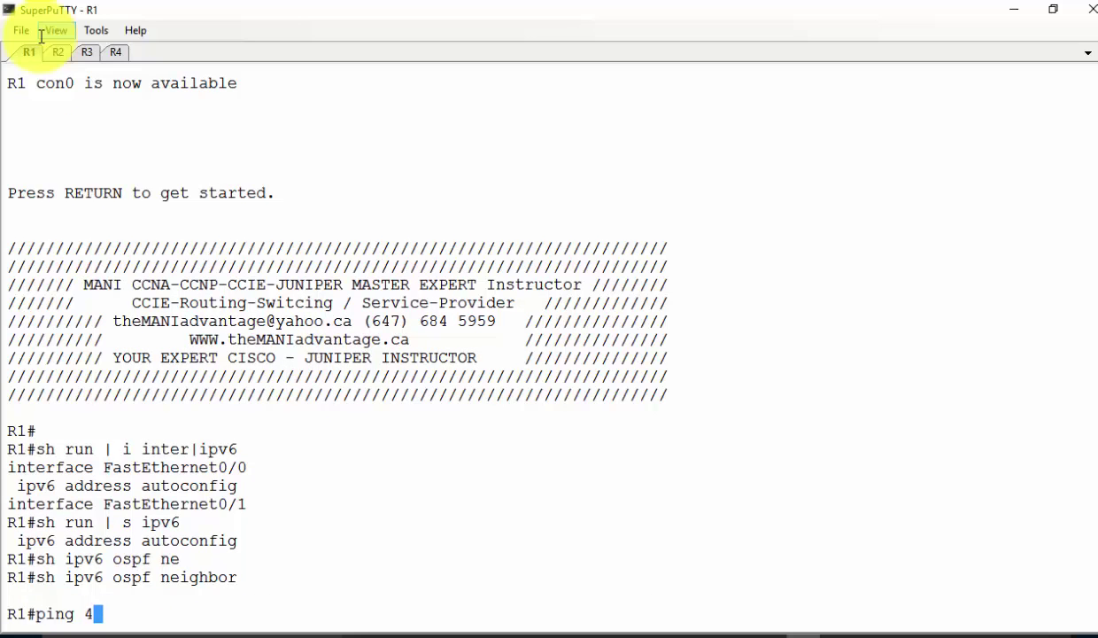
text(4::44)
key(Return)
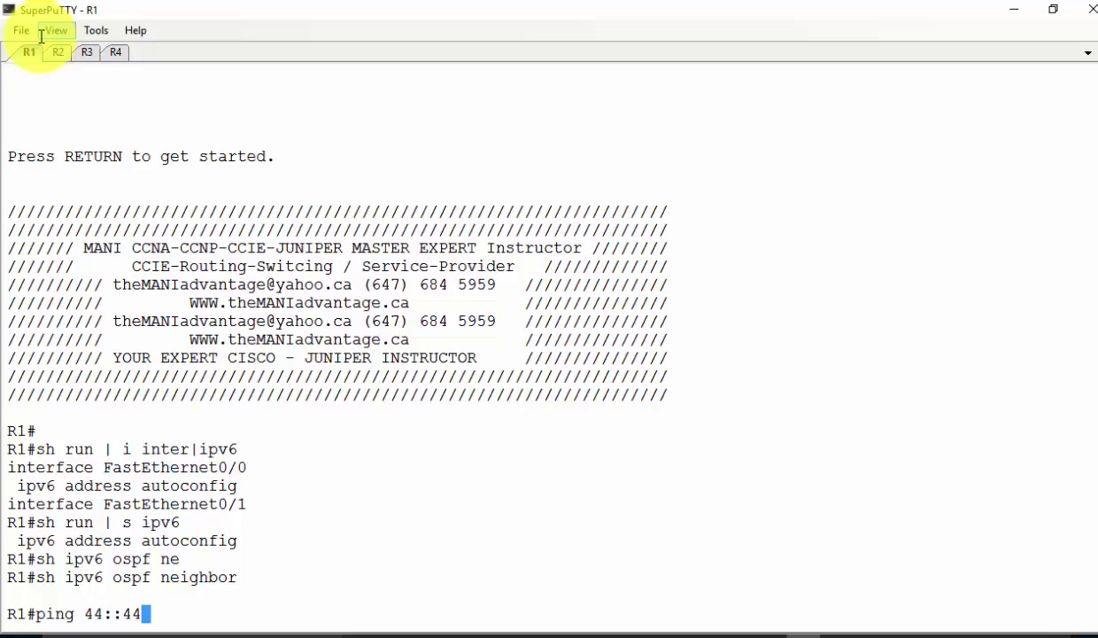
key(Up)
key(BackSpace)
key(BackSpace)
key(BackSpace)
key(BackSpace)
key(BackSpace)
key(BackSpace)
text(4::4)
key(Return)
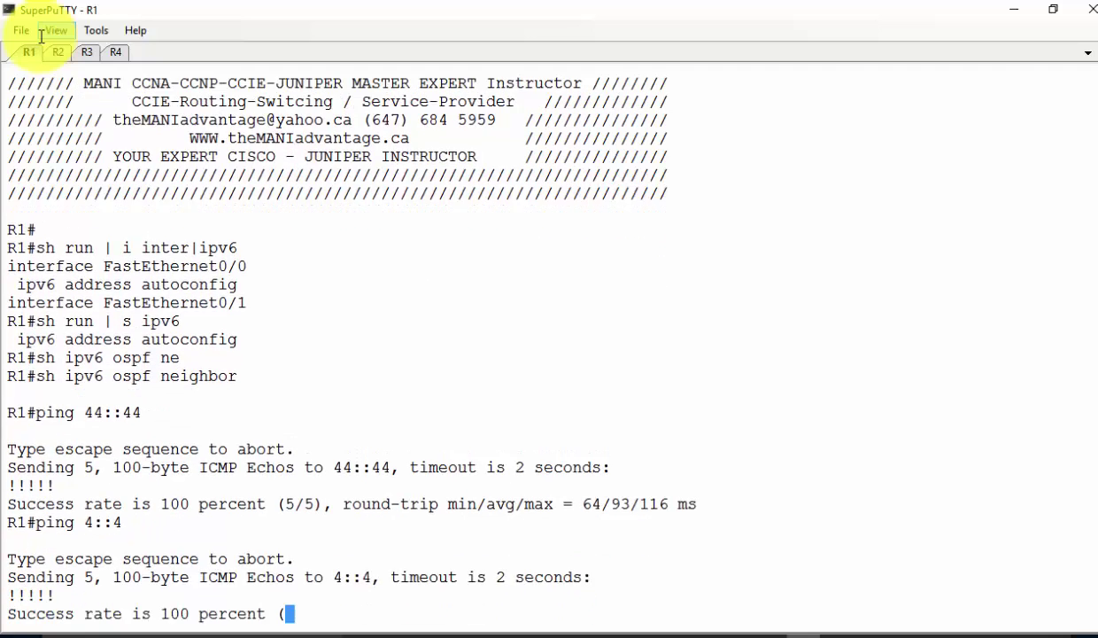
Ping R3's loopback 3::3 from R1.
key(Up)
key(BackSpace)
key(BackSpace)
key(BackSpace)
key(BackSpace)
text(4)
key(BackSpace)
text(3::3)
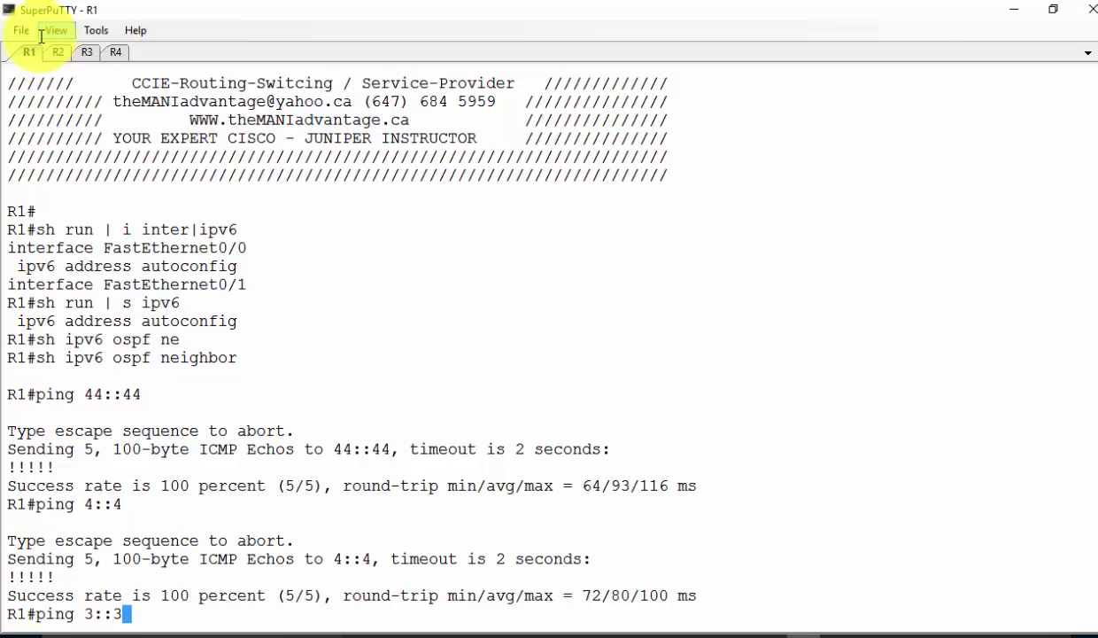
key(Return)
Ping R2's loopback 2::2 from R1.
key(Up)
key(BackSpace)
key(BackSpace)
key(BackSpace)
key(BackSpace)
text(2::2)
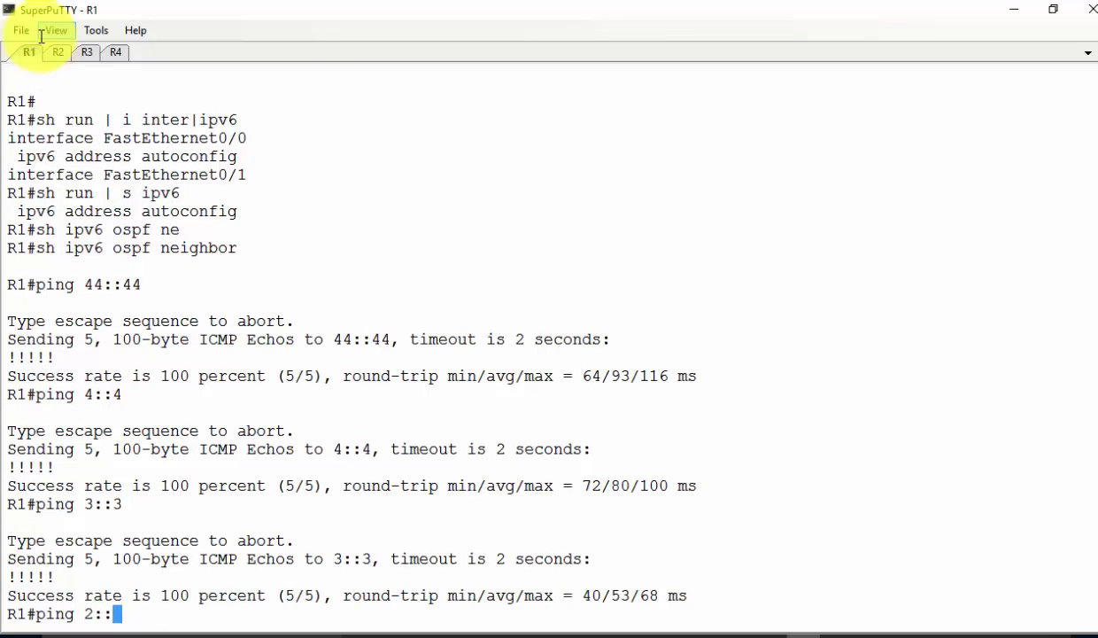
key(Return)
Ping 22::22 from R1 to test reachability of R2's second loopback.
key(Up)
key(BackSpace)
key(BackSpace)
key(BackSpace)
key(BackSpace)
text(22::22)
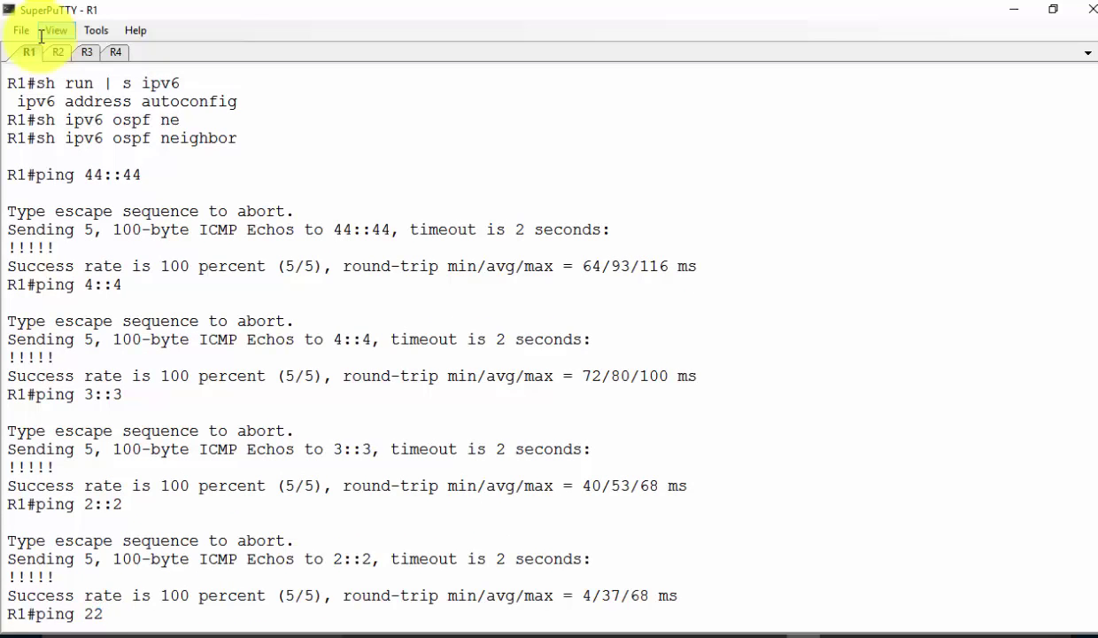
key(Return)
End the R1 console session with exit and start a new one.
text(exit)
key(Return)
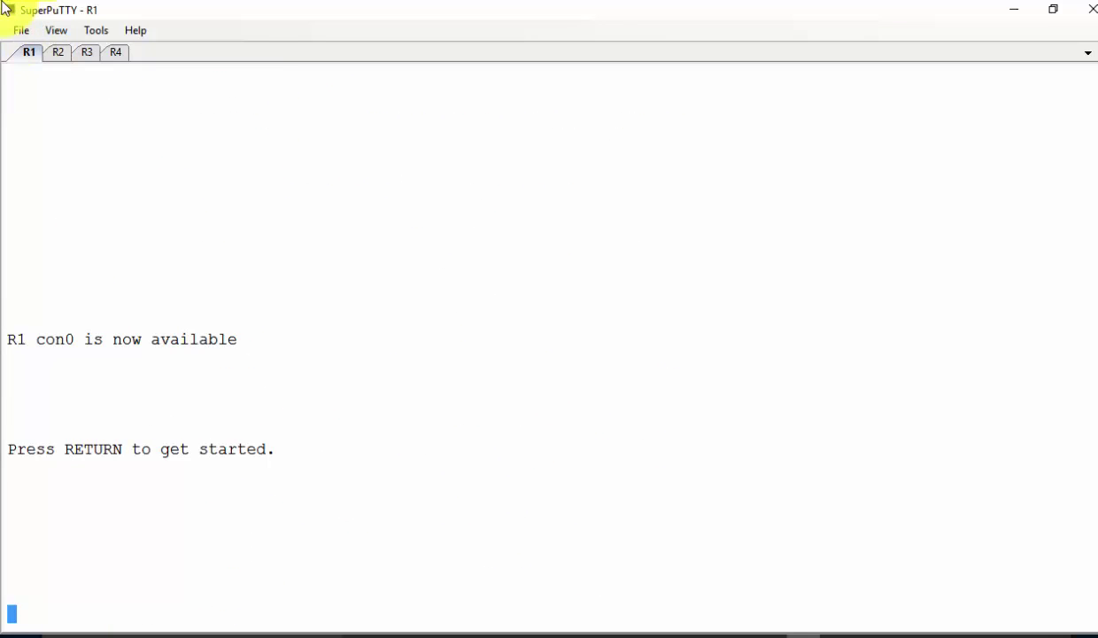
key(Return)
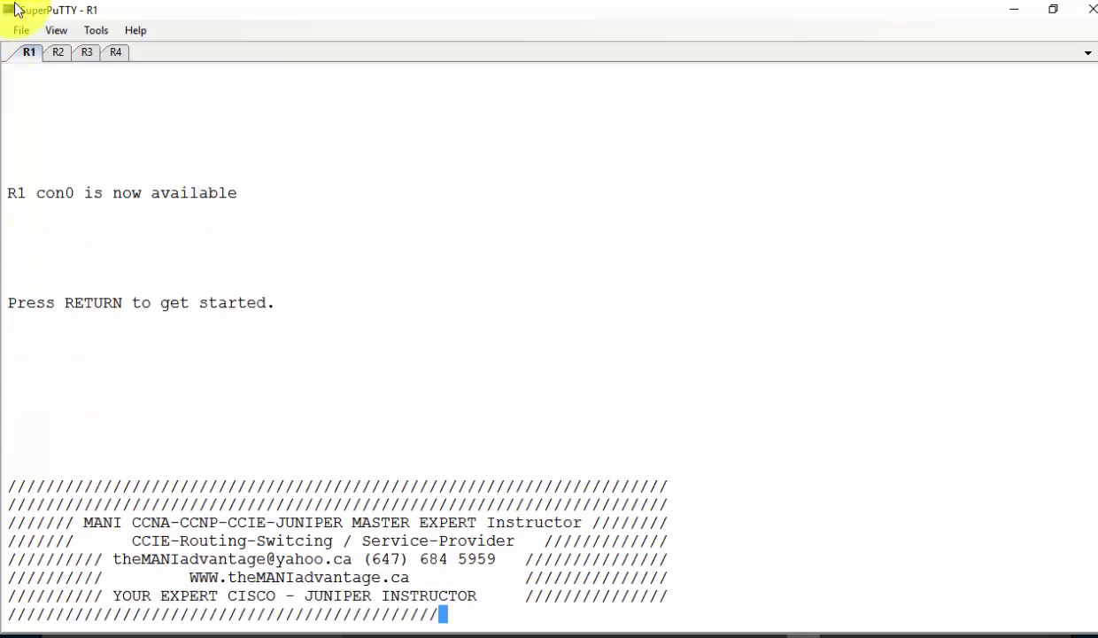